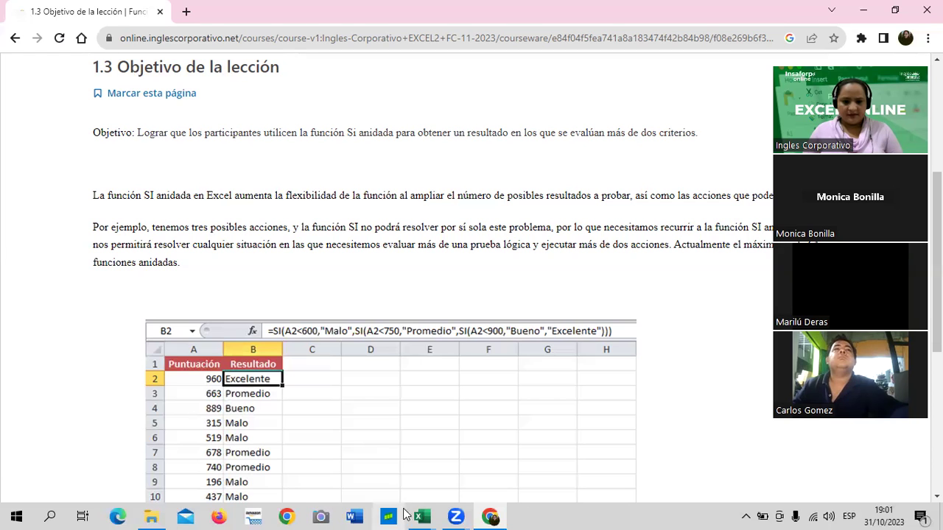
Bring the Función SI anidada 2 workbook forward in Excel, on its Caso 1 SEXO table
mouse_move(400, 514)
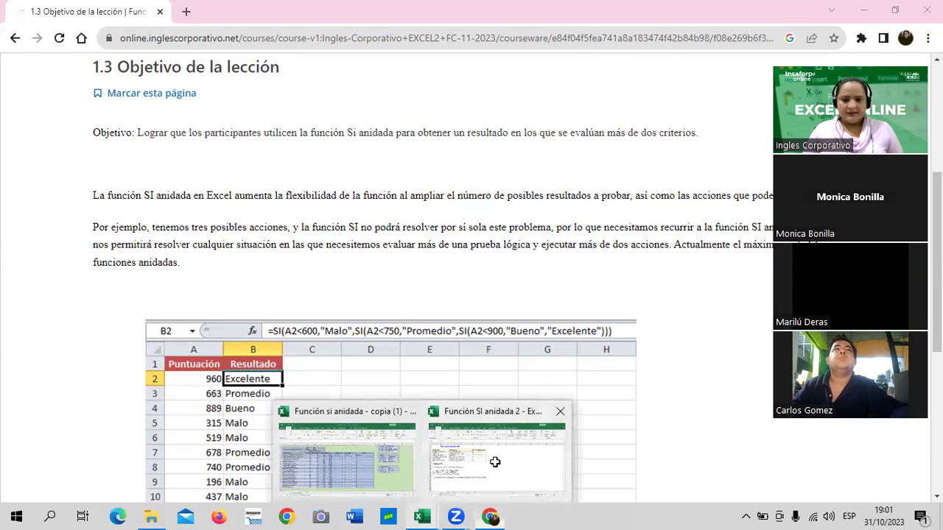
click(490, 459)
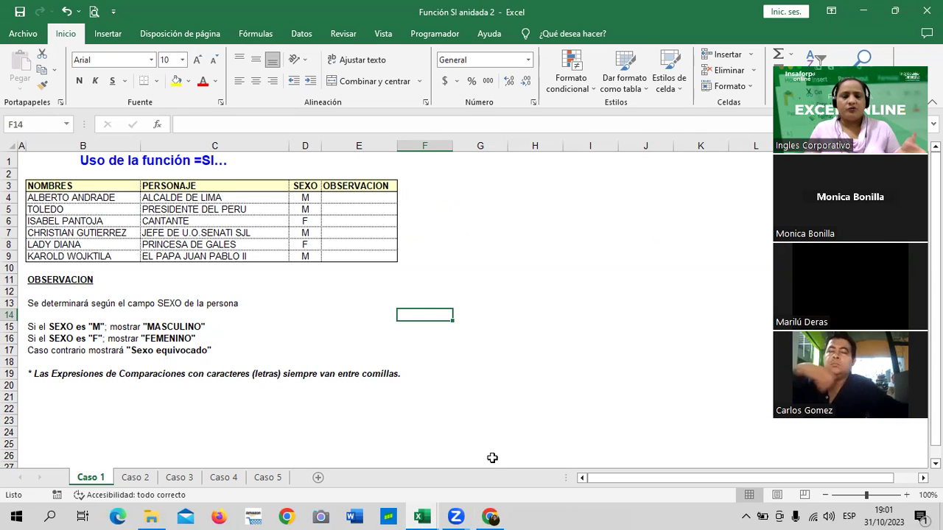
click(274, 59)
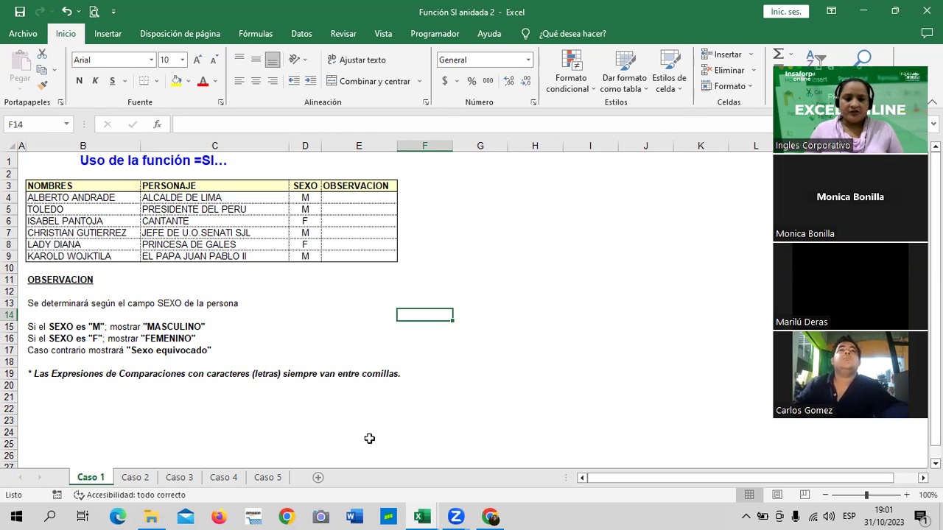
mouse_move(428, 515)
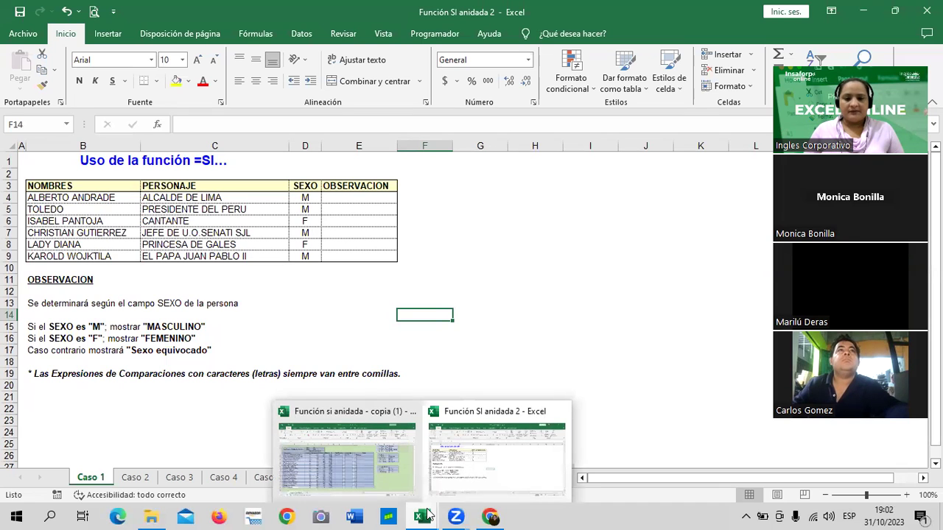
click(378, 461)
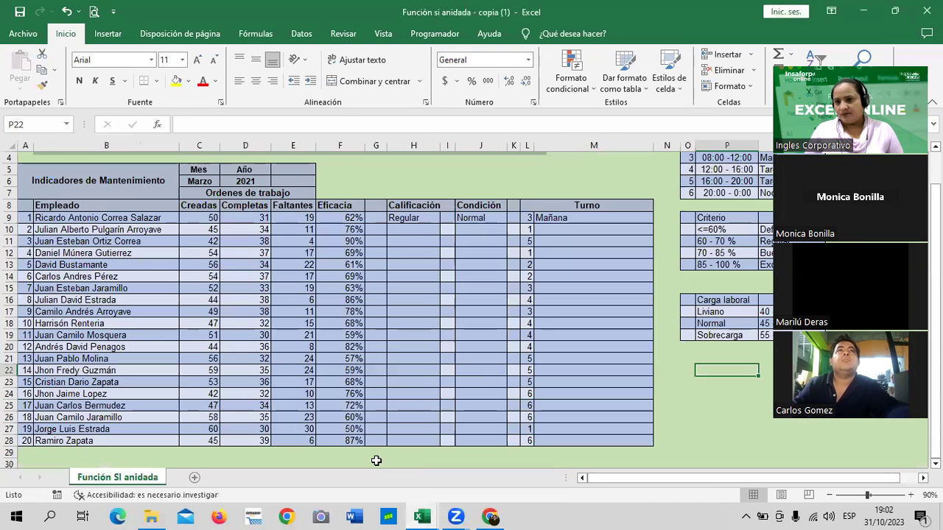
click(336, 218)
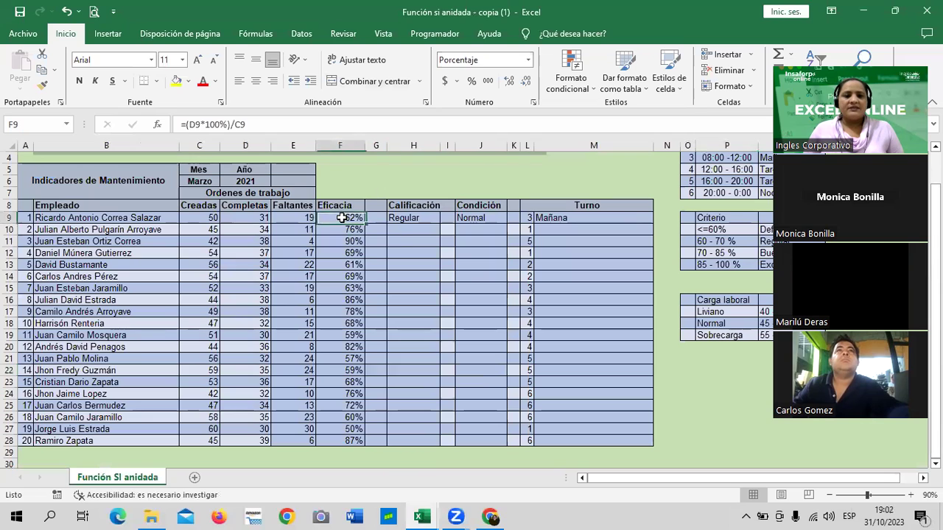
click(301, 217)
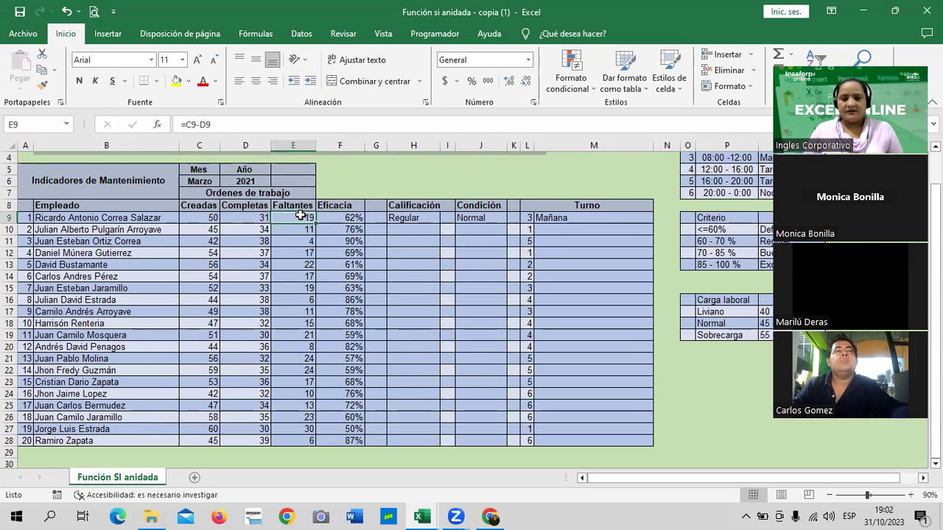
click(342, 219)
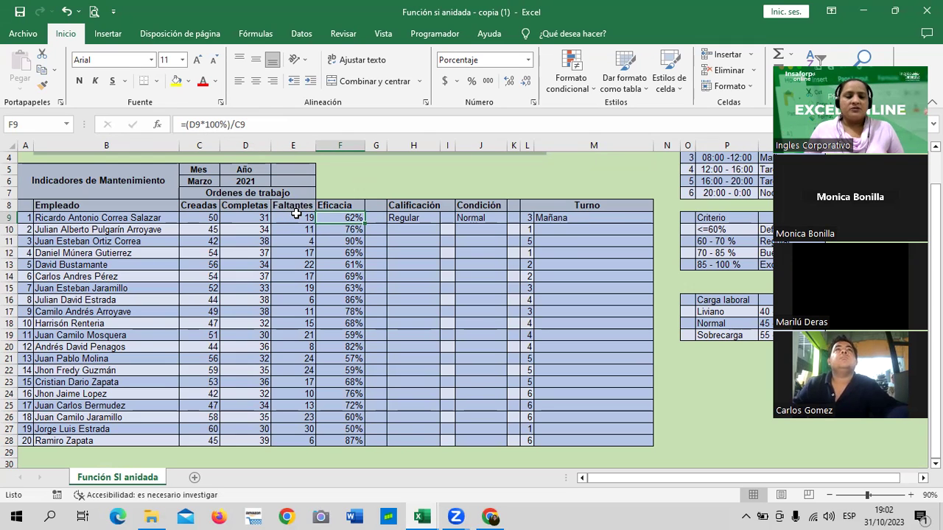
click(421, 216)
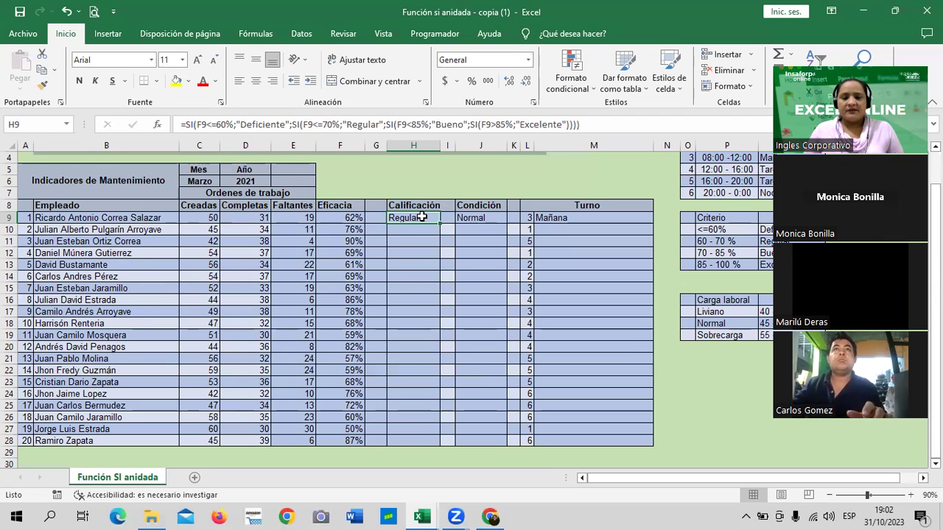
click(482, 219)
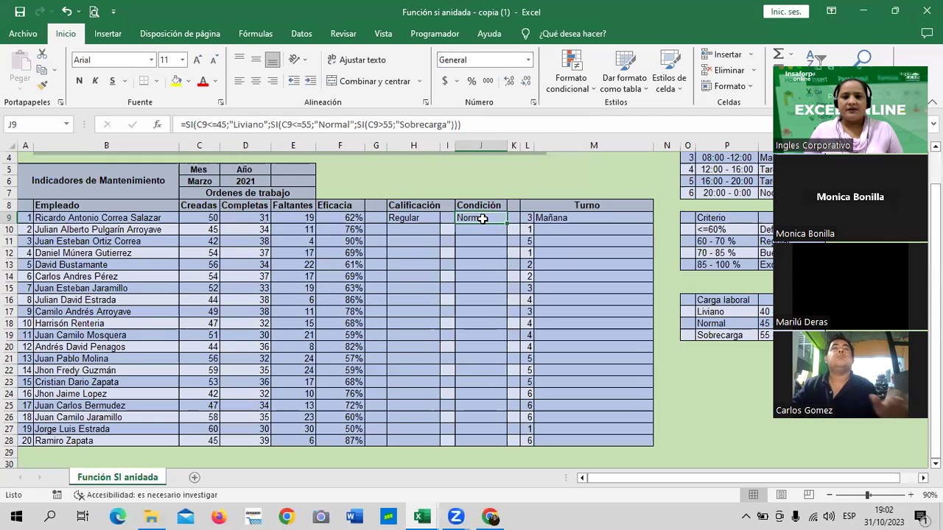
click(564, 218)
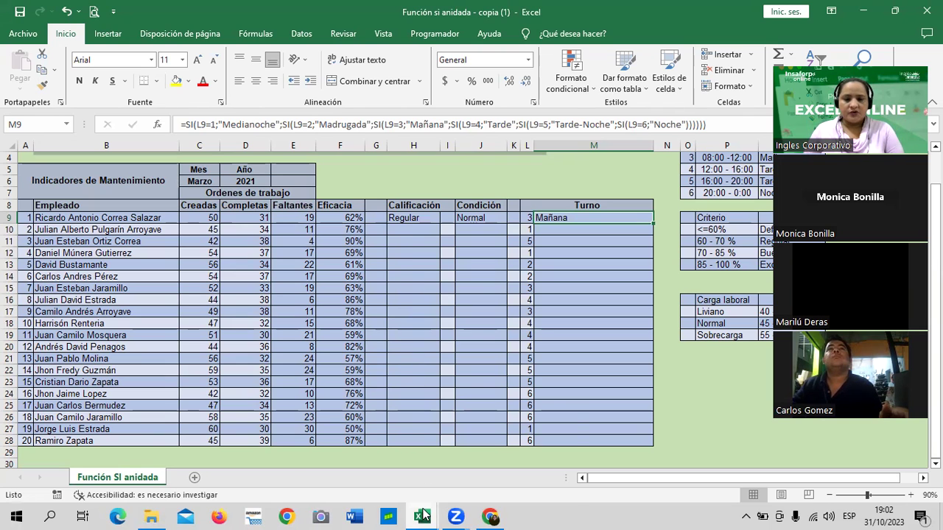
mouse_move(423, 515)
click(515, 469)
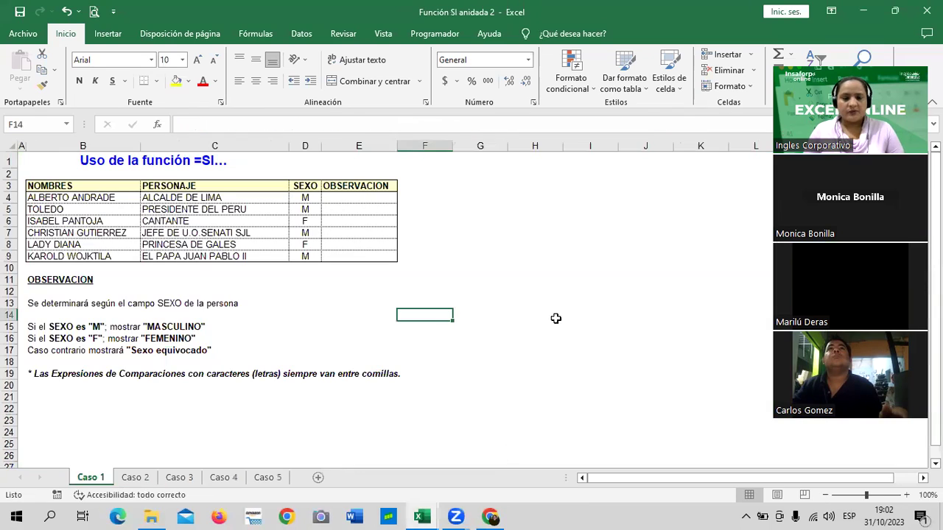
Zoom in on the Caso 1, Caso 2 and Caso 3 sheets for easier reading
click(906, 495)
click(906, 495)
click(135, 478)
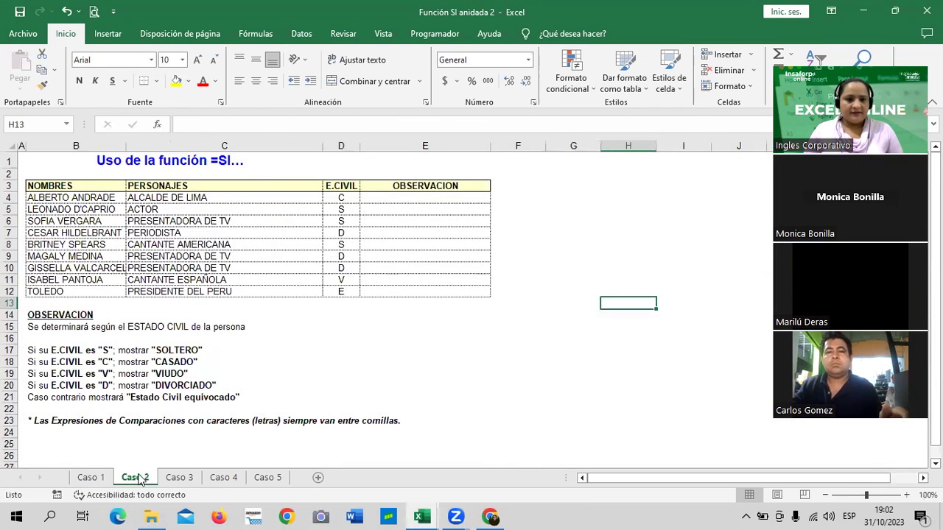
click(906, 495)
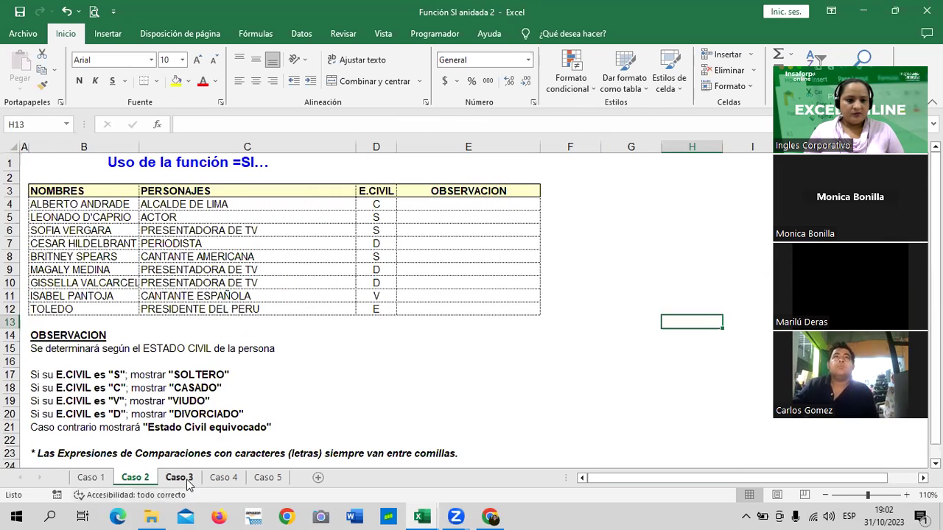
click(181, 477)
click(906, 495)
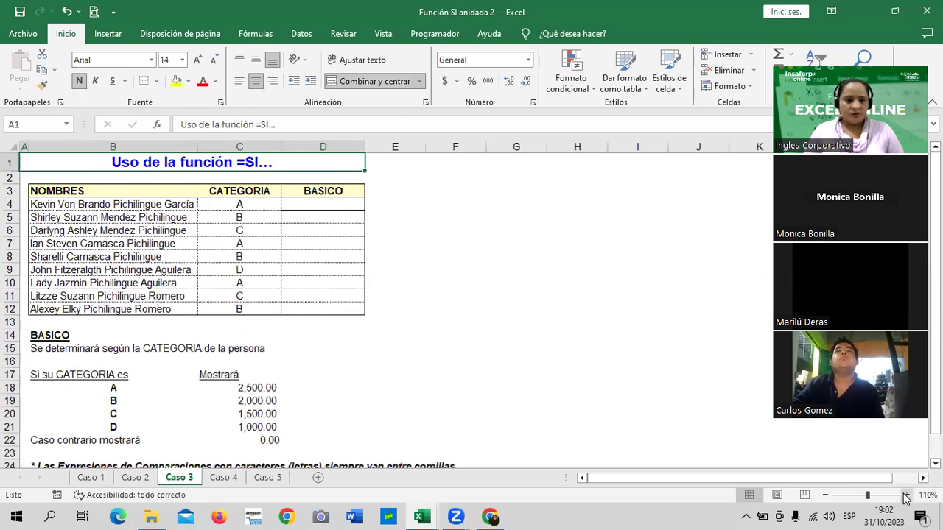
Zoom in on Caso 4, then move to Caso 5 and select cell I6
click(224, 478)
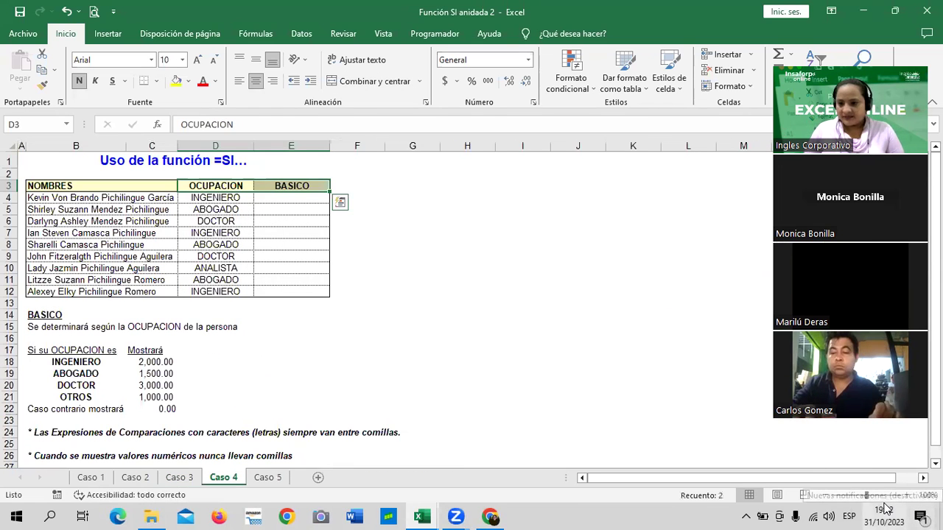
click(905, 496)
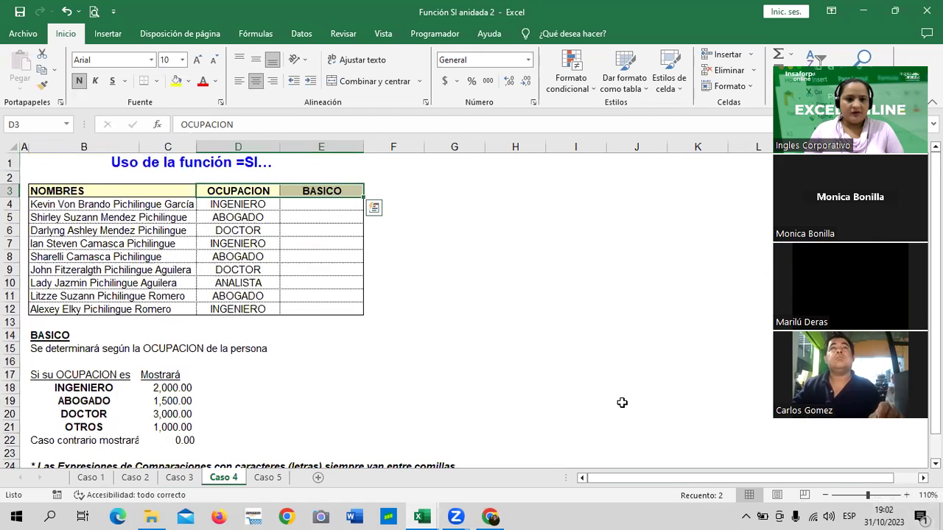
click(267, 478)
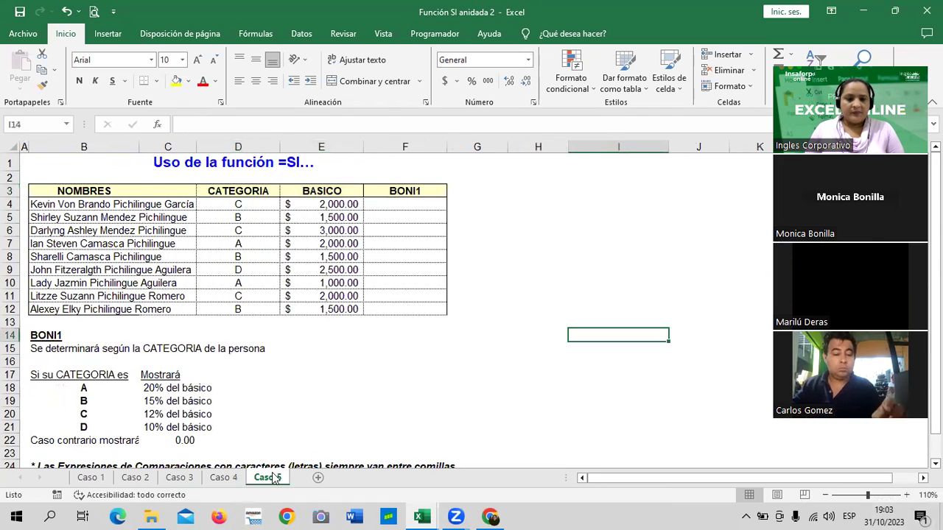
click(571, 231)
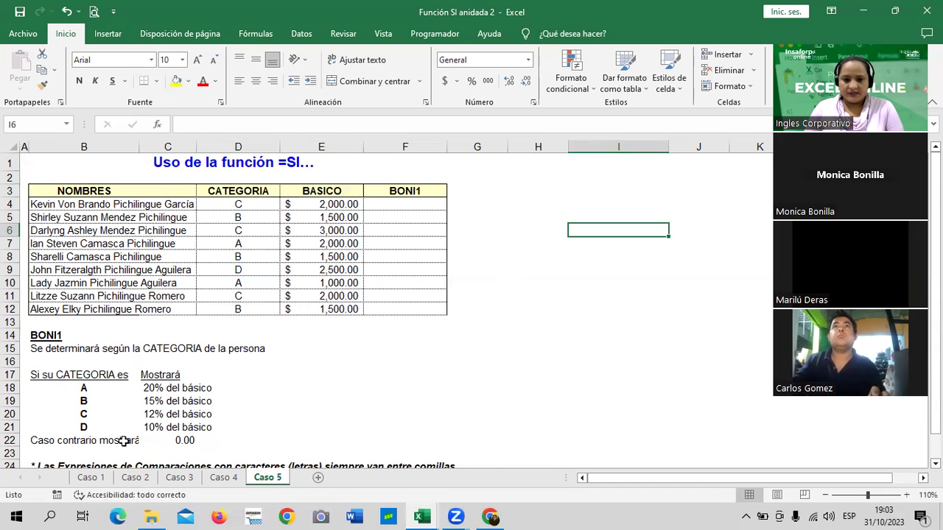
Return to the Inglés Corporativo course and skim the 1.2 Laboratorio 1 quiz questions
mouse_move(498, 516)
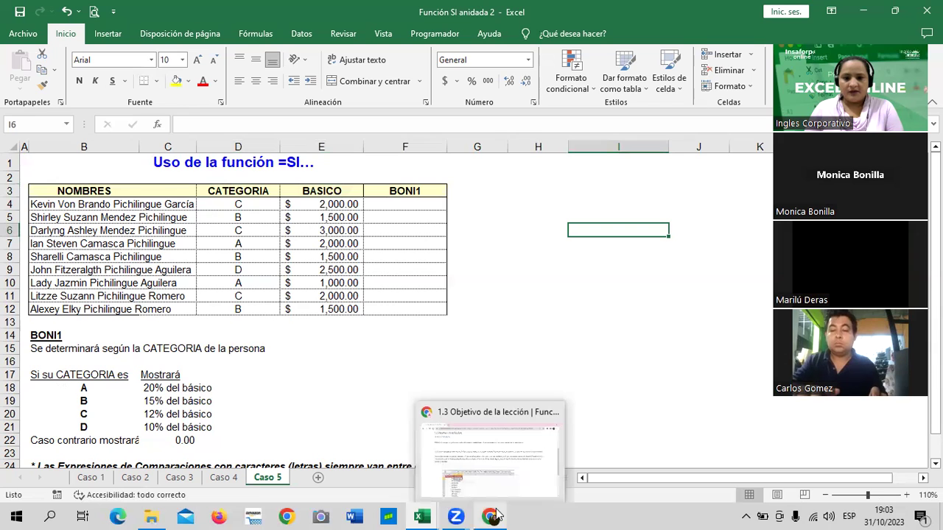
click(498, 478)
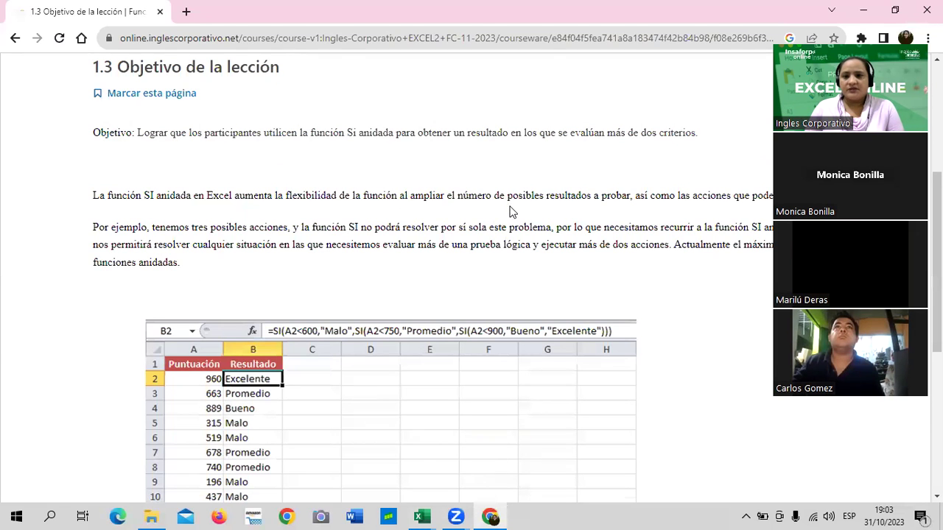
scroll(493, 224, up, 2)
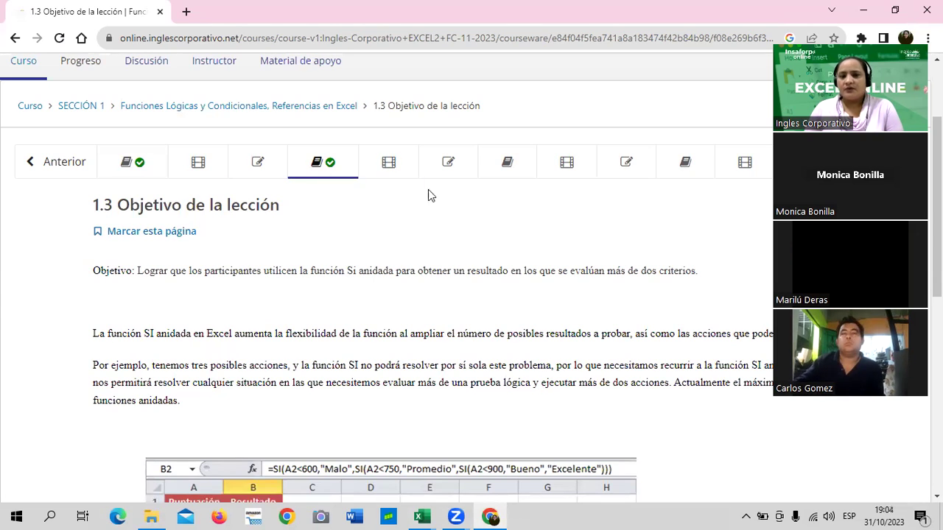
click(272, 165)
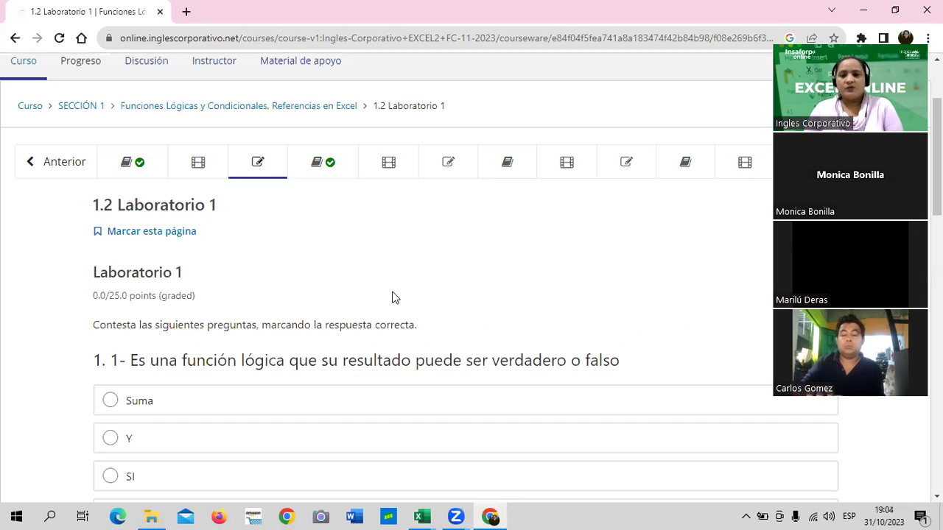
scroll(409, 323, down, 5)
scroll(409, 321, down, 4)
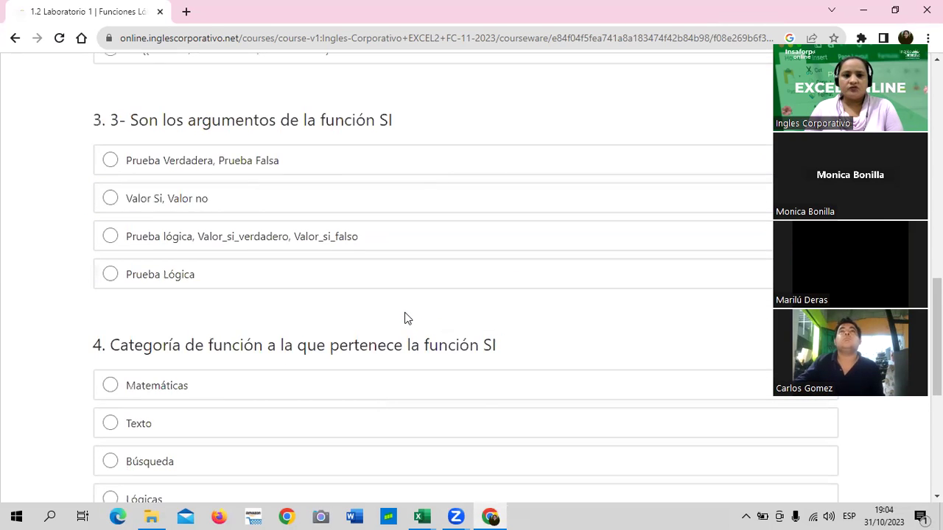
scroll(406, 317, up, 6)
scroll(403, 319, up, 5)
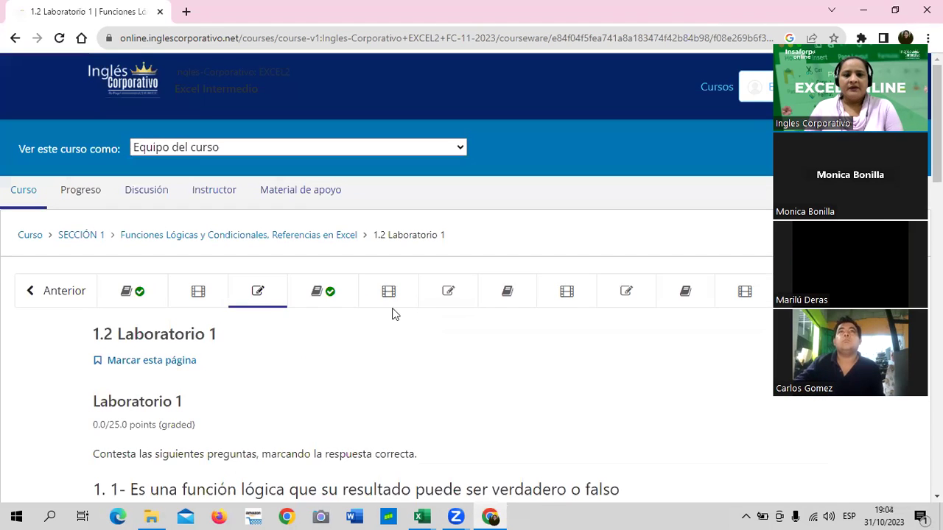
Open the 1.5 Laboratorio 2 quiz and skim its first questions
click(435, 295)
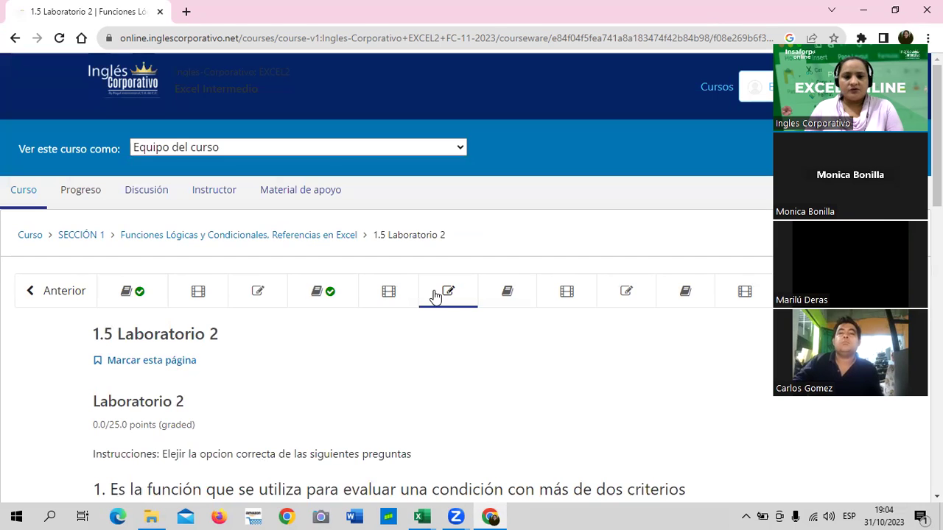
scroll(490, 354, down, 3)
scroll(492, 358, down, 4)
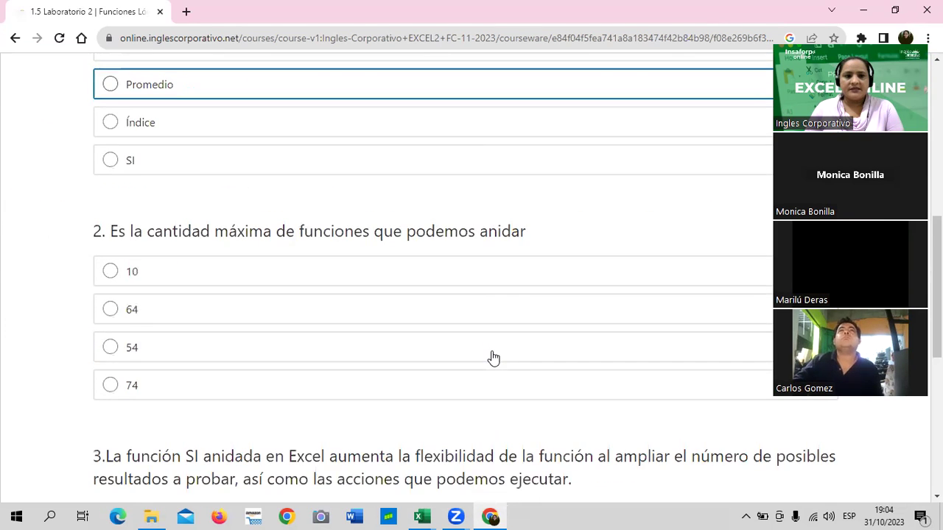
scroll(492, 358, up, 7)
Scroll through all of Laboratorio 2's questions, then return to 1.3 Objetivo de la lección
click(432, 293)
scroll(409, 313, down, 3)
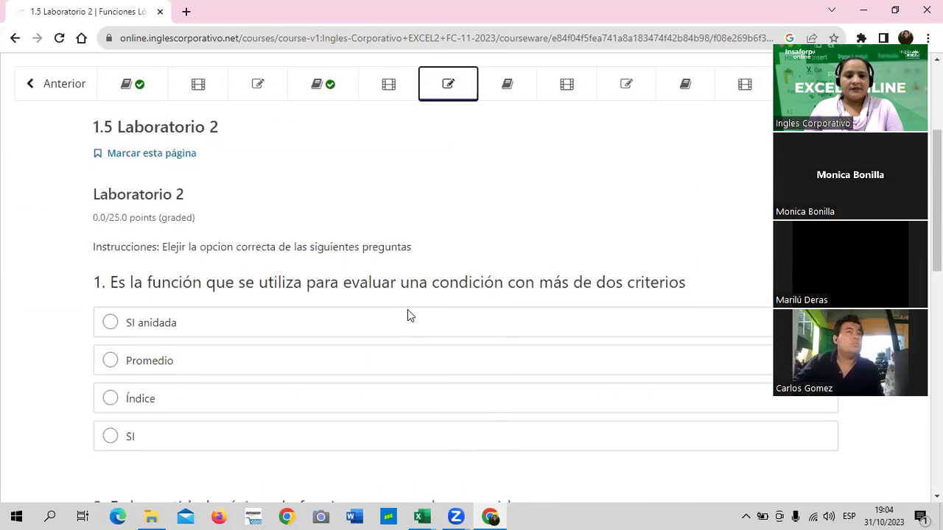
scroll(409, 316, down, 3)
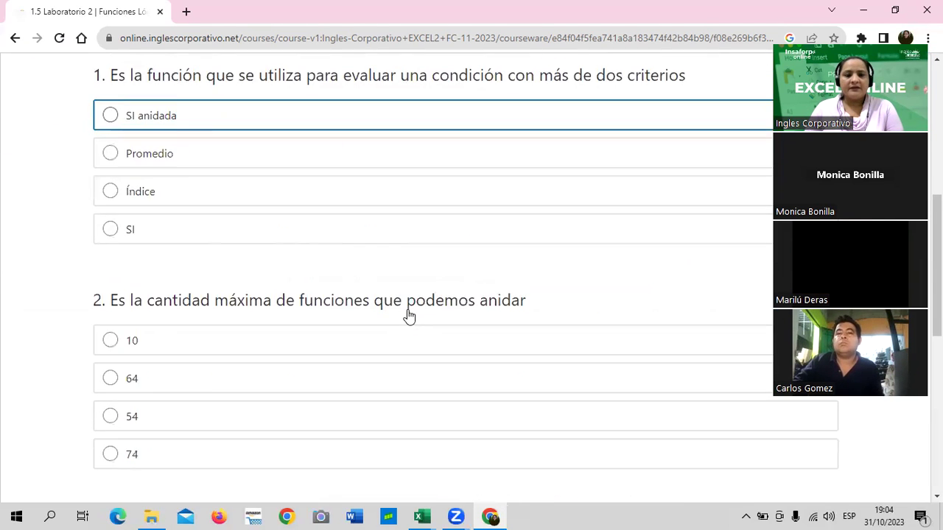
scroll(409, 316, down, 2)
scroll(408, 315, down, 2)
scroll(407, 316, down, 3)
scroll(406, 316, up, 5)
scroll(406, 316, down, 3)
scroll(406, 317, up, 2)
scroll(406, 316, up, 5)
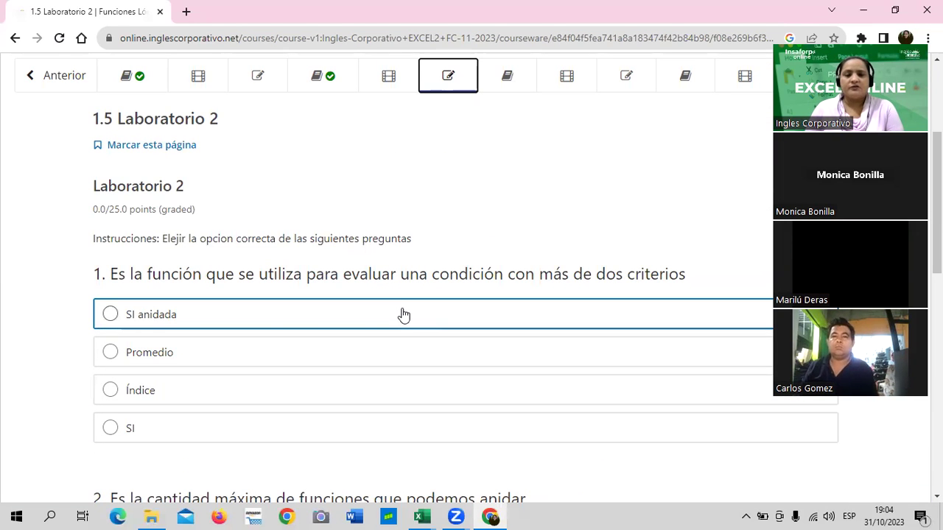
click(345, 84)
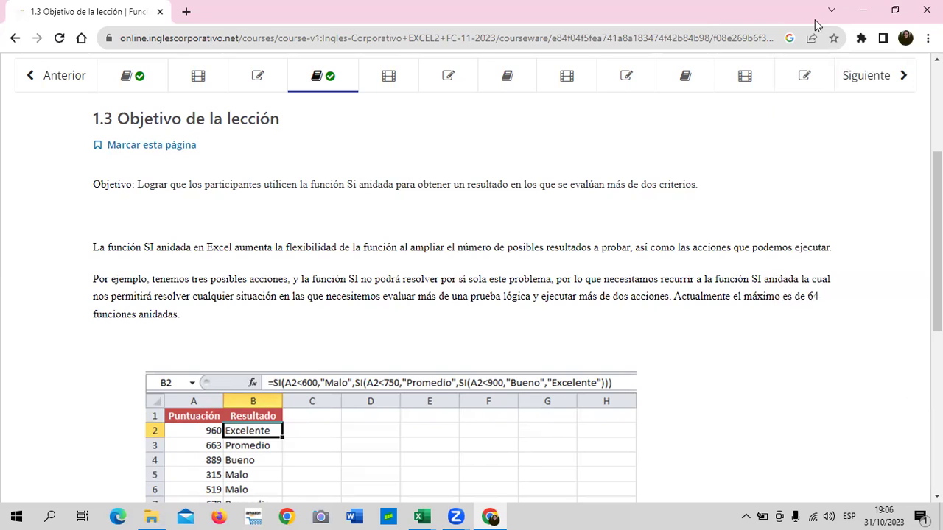
scroll(560, 167, up, 3)
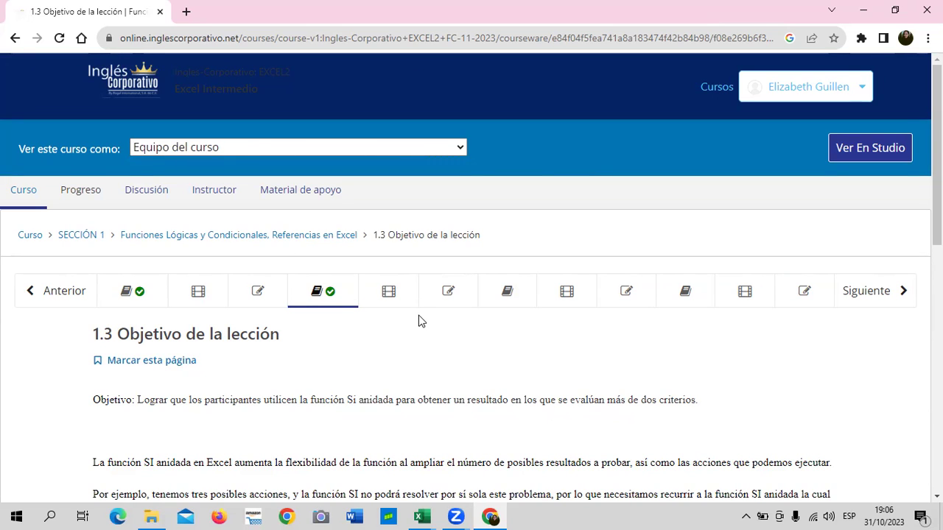
scroll(409, 311, down, 2)
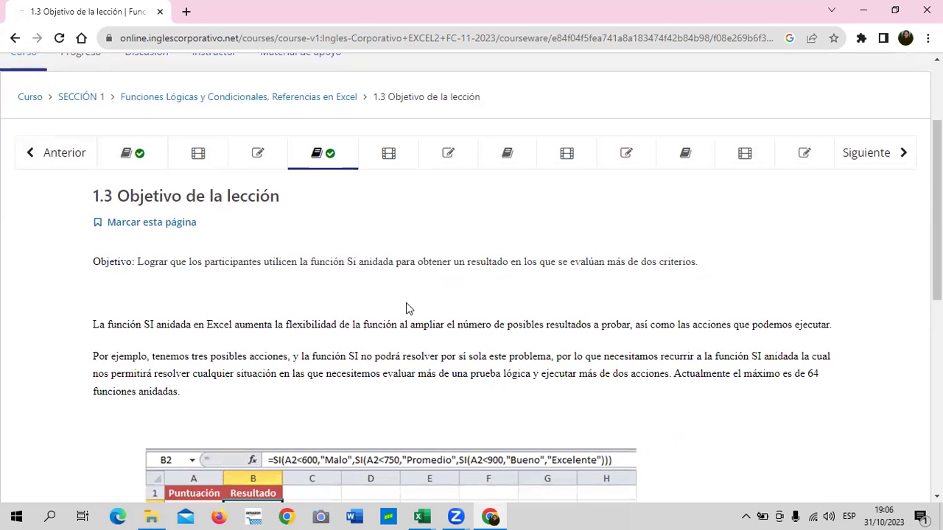
scroll(408, 302, down, 1)
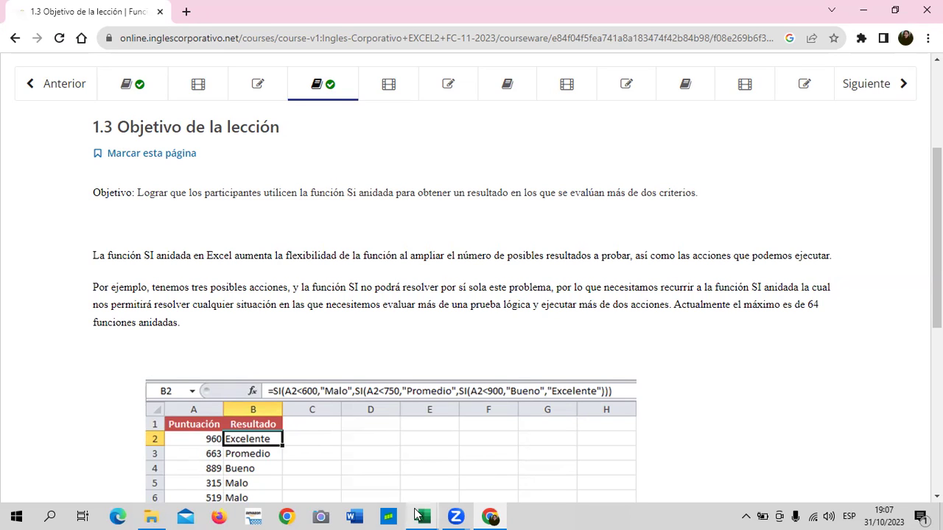
Back in Excel, review the Caso 5 bonus rules: A 20%, B 15%, C 12%, D 10%, otherwise 0.00
mouse_move(420, 515)
click(472, 480)
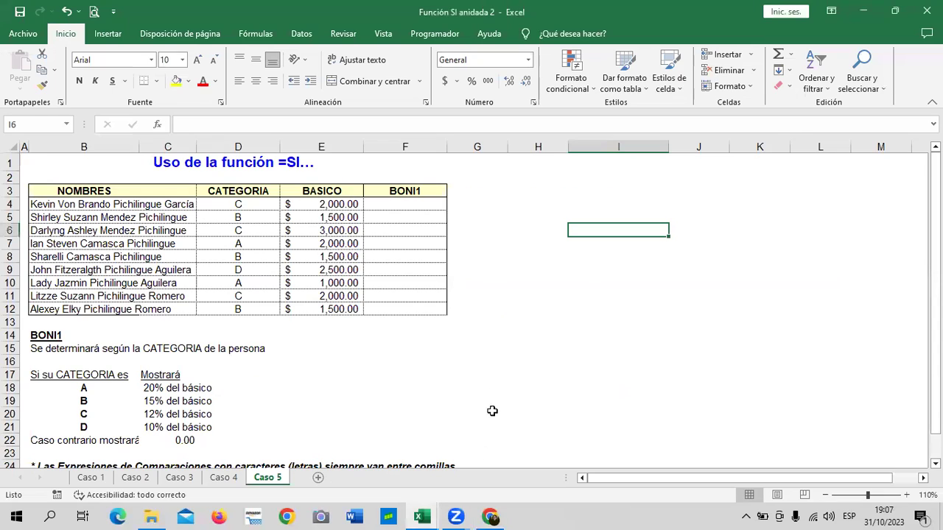
scroll(347, 403, down, 3)
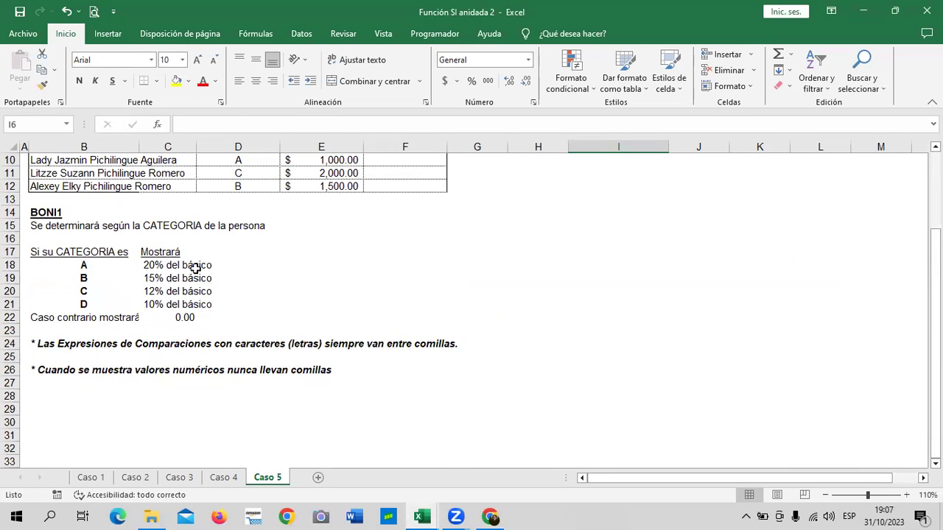
click(195, 268)
click(200, 280)
click(200, 293)
click(203, 303)
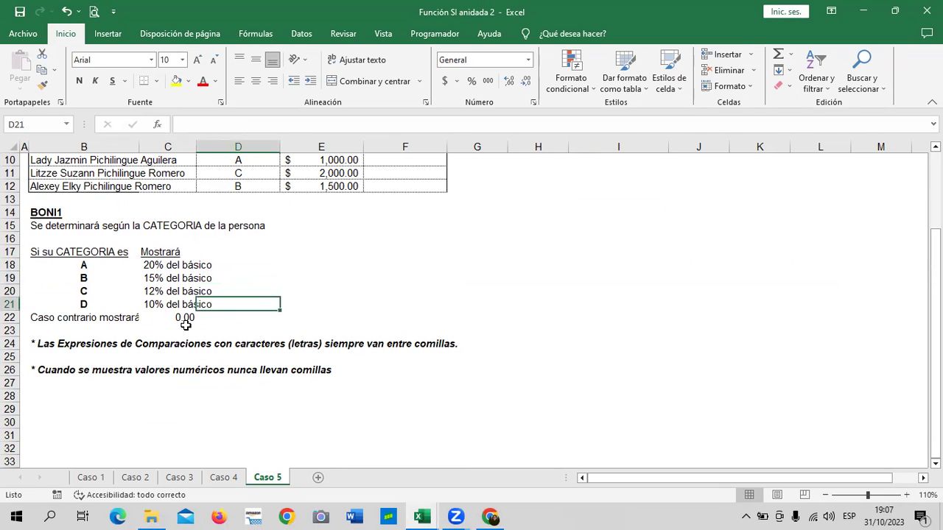
click(185, 318)
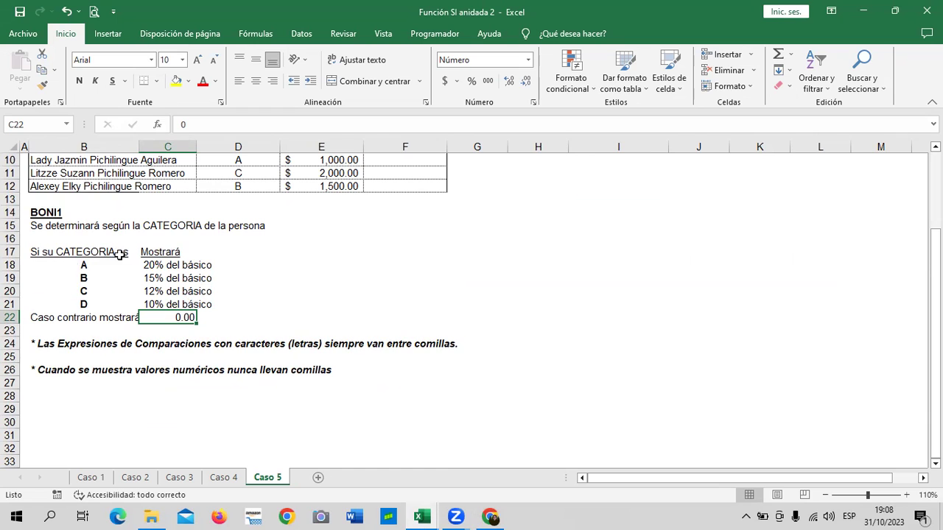
Check the Caso 4 OTROS basic value of 1,000.00 in C21, then move to Caso 3
click(238, 484)
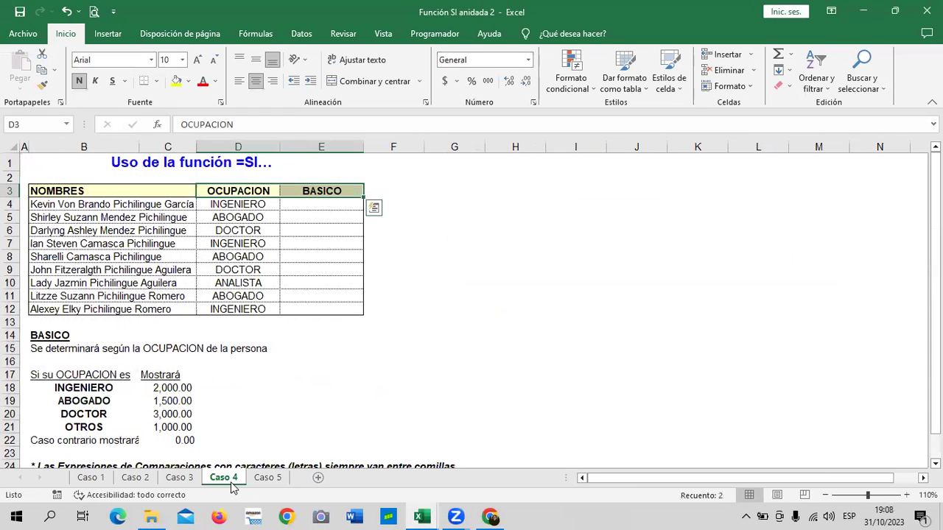
scroll(304, 395, down, 1)
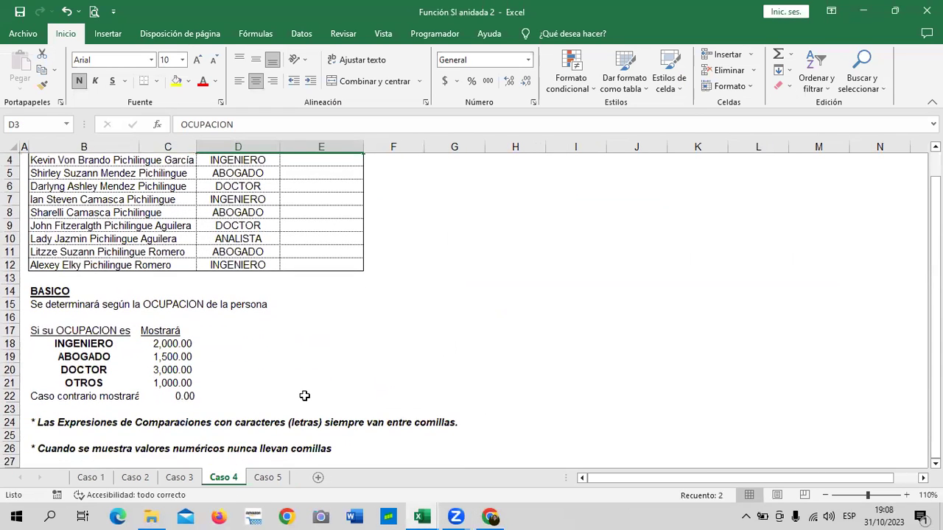
click(181, 384)
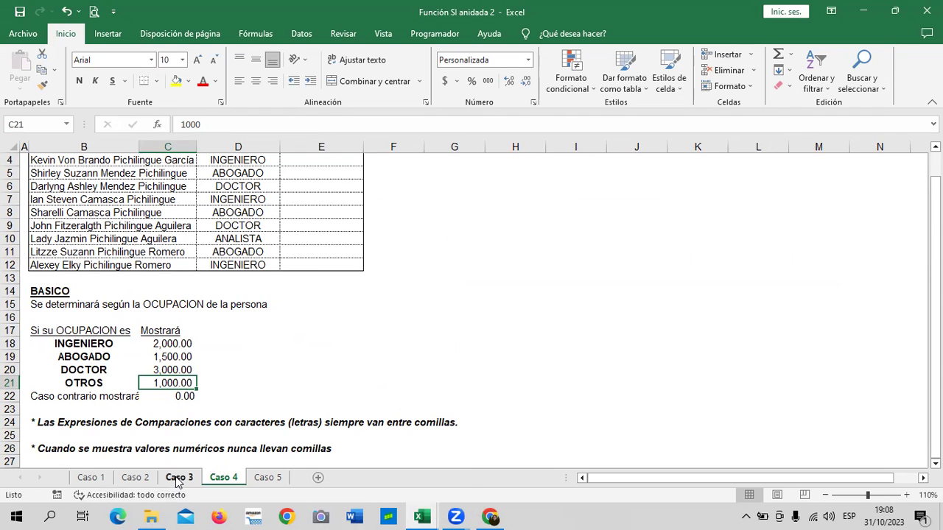
click(178, 479)
Review the Caso 2 rules for SOLTERO, CASADO, VIUDO, DIVORCIADO and 'Estado Civil equivocado', then go to Caso 1
scroll(177, 482, down, 1)
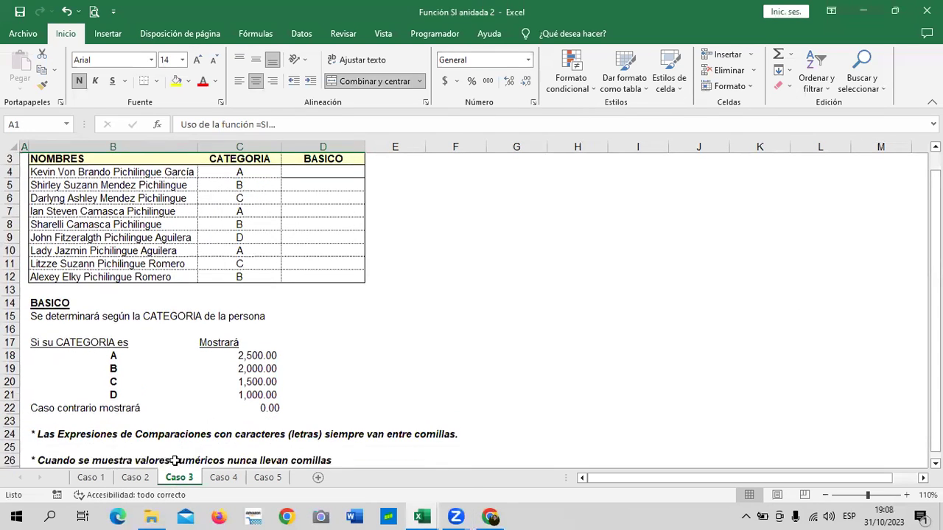
click(134, 479)
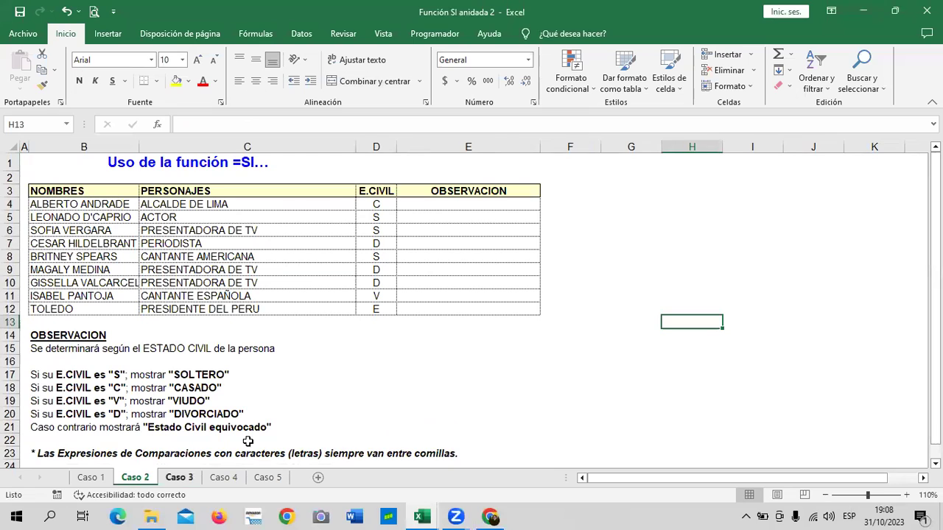
click(218, 375)
click(212, 392)
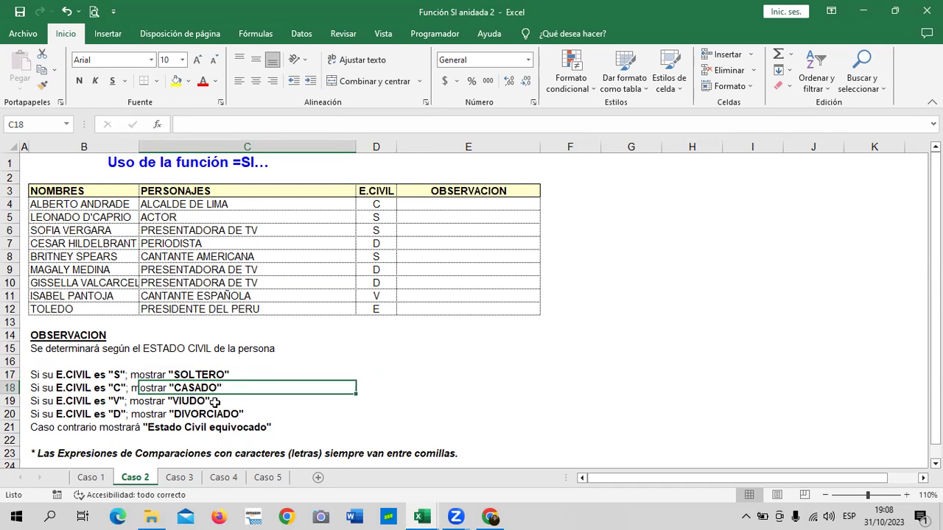
click(196, 403)
click(214, 414)
click(232, 434)
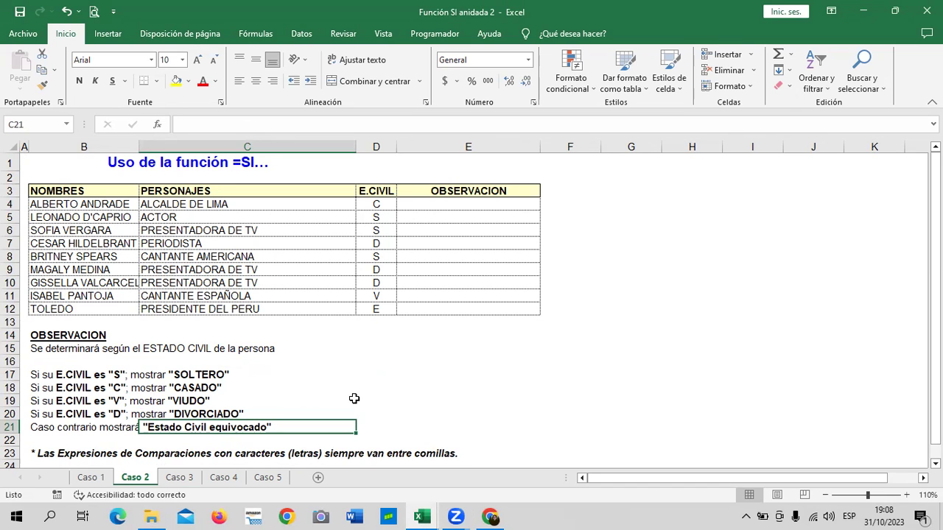
click(90, 479)
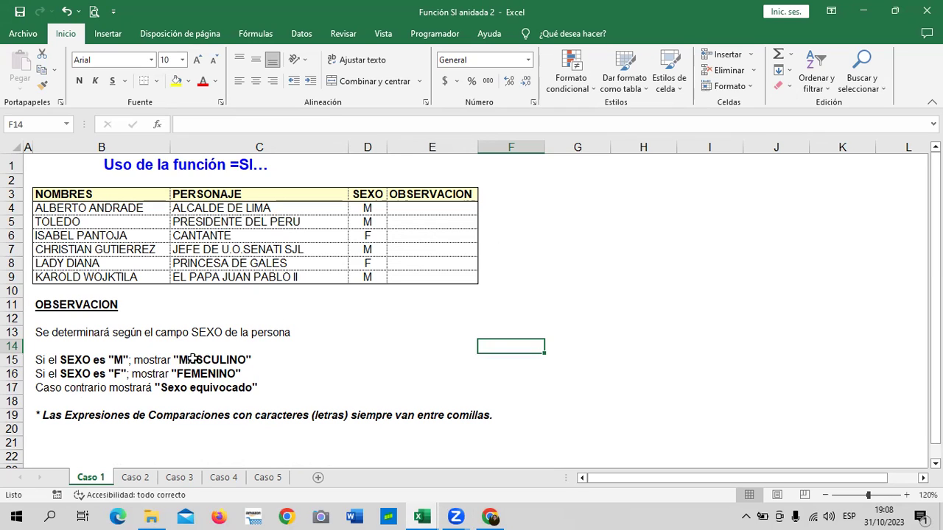
click(208, 359)
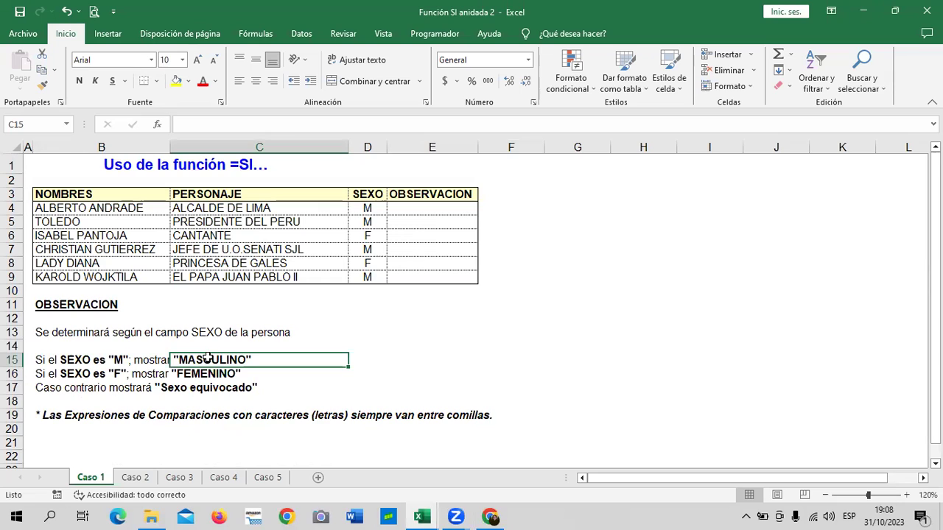
click(208, 375)
click(213, 361)
click(208, 374)
click(205, 389)
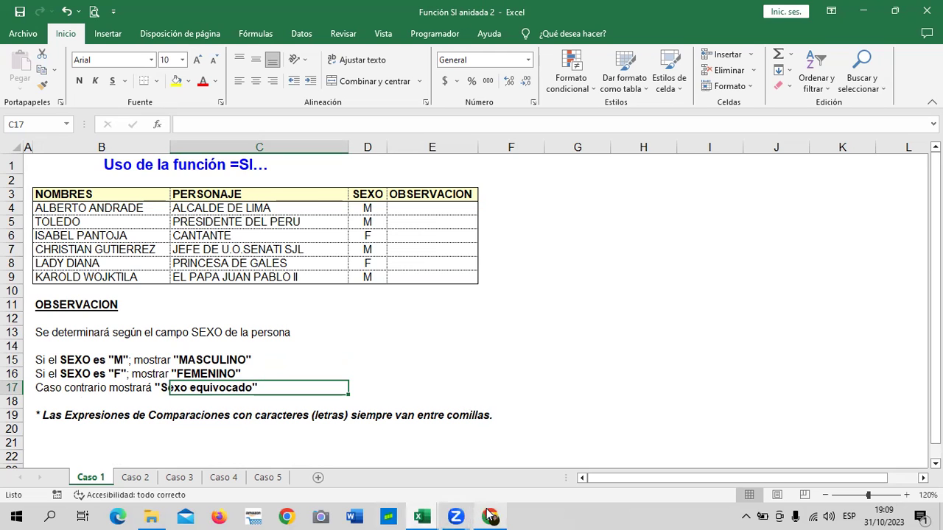
Read through the lesson 1.3 Puntuación nested SI example, then return to the Excel workbook
mouse_move(490, 514)
click(502, 474)
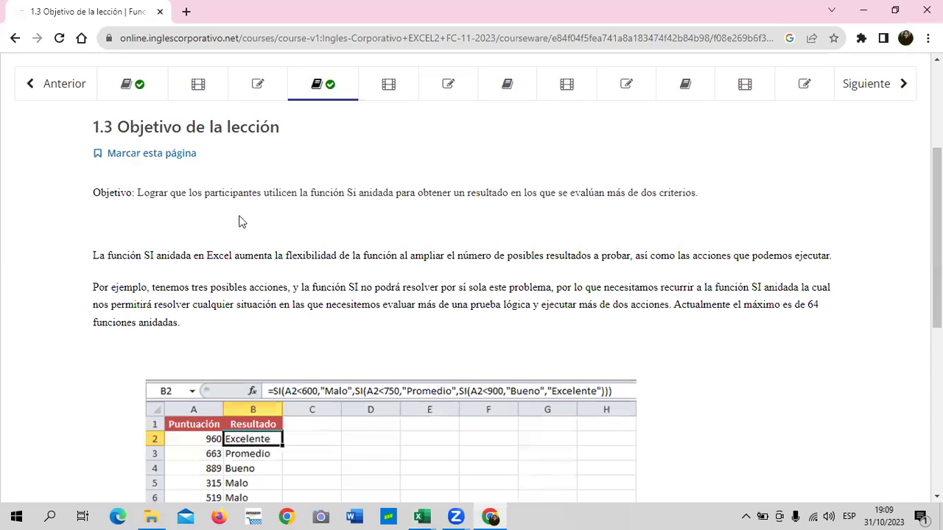
scroll(243, 229, down, 2)
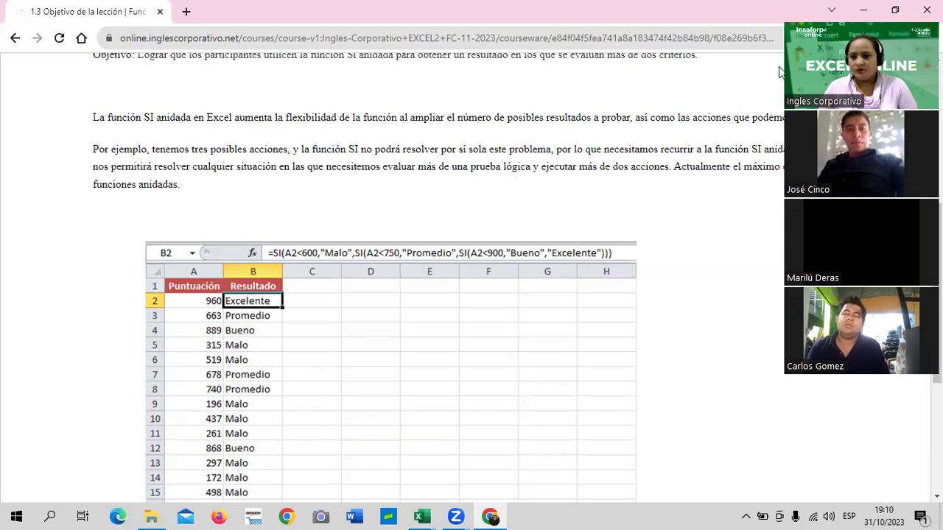
scroll(551, 337, down, 2)
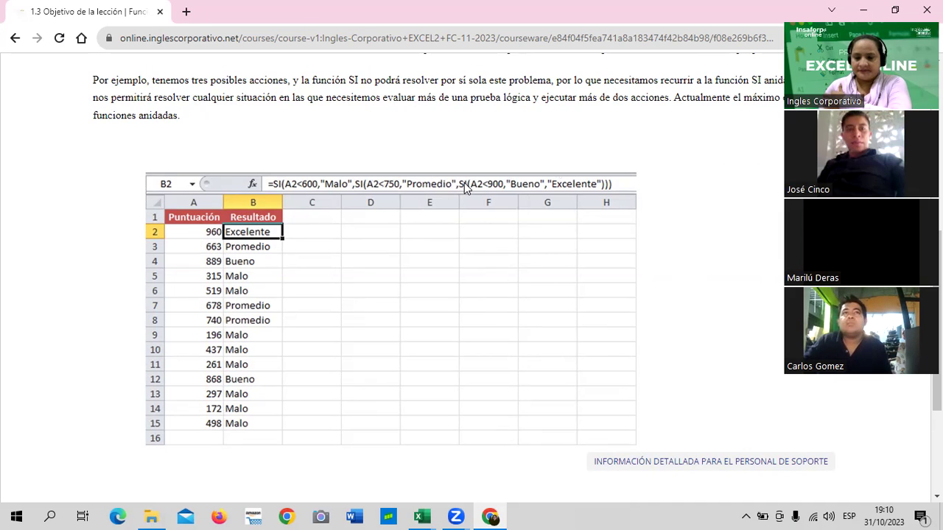
scroll(529, 317, down, 2)
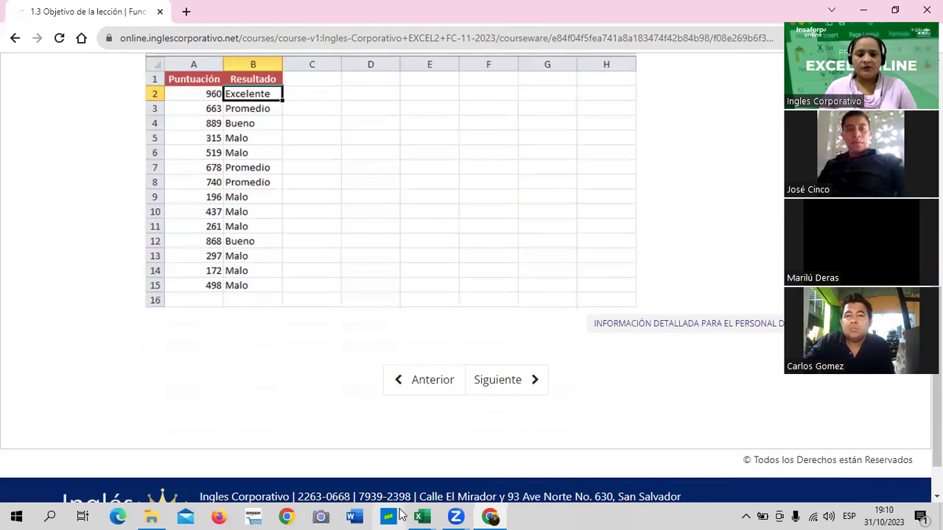
mouse_move(422, 516)
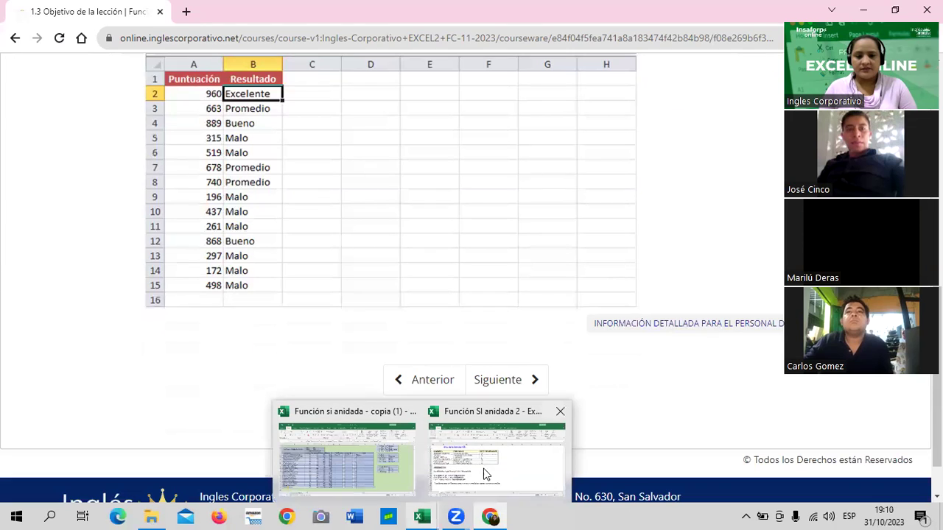
click(514, 466)
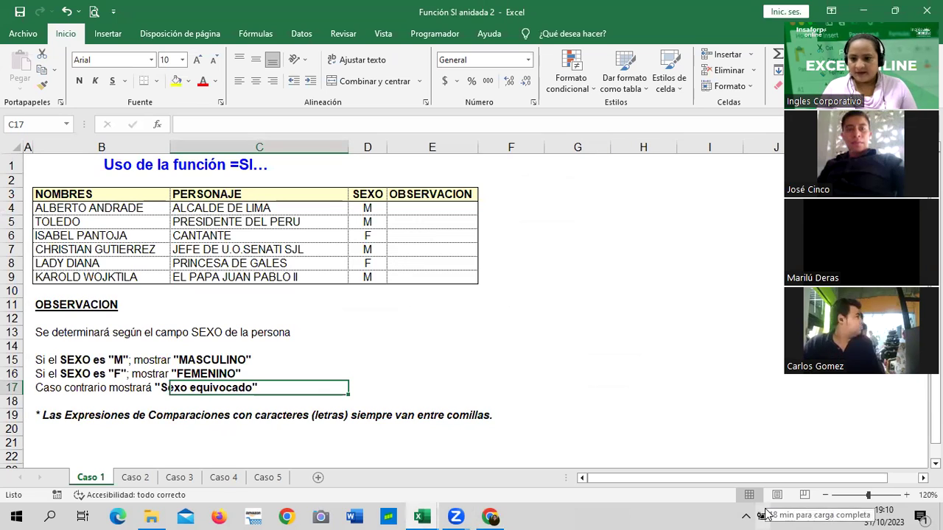
Select cell E4 on Caso 1 for the first OBSERVACION formula
click(659, 291)
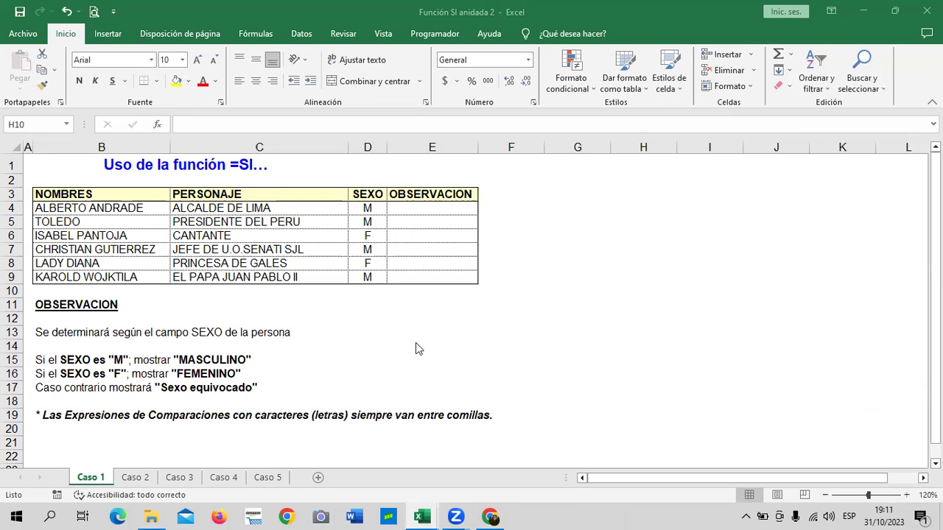
click(427, 207)
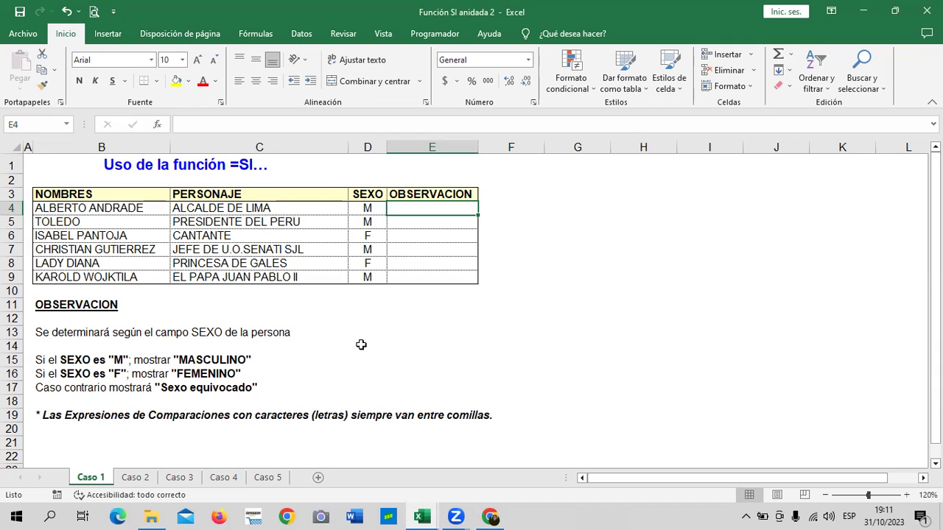
Begin E4's formula with =SI(D4="M";"MASCULINO";SI, in capital letters
text(=)
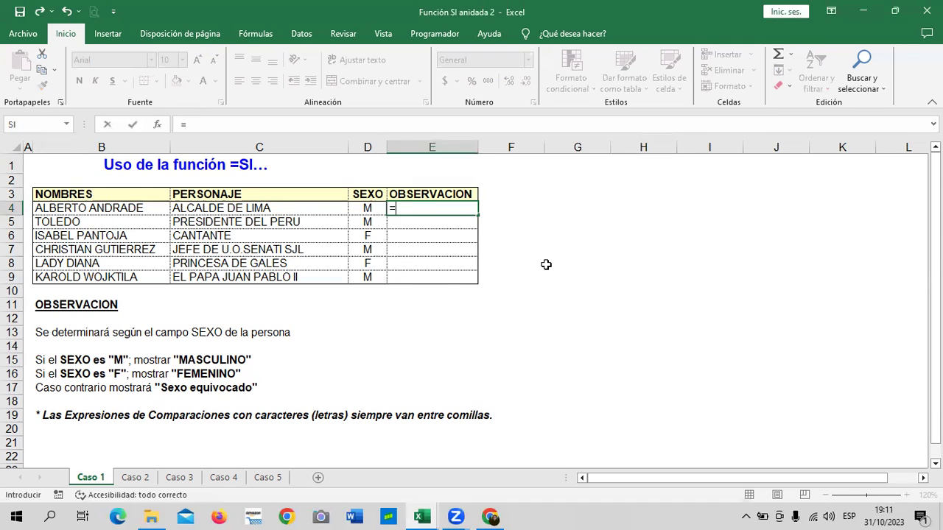
text(si)
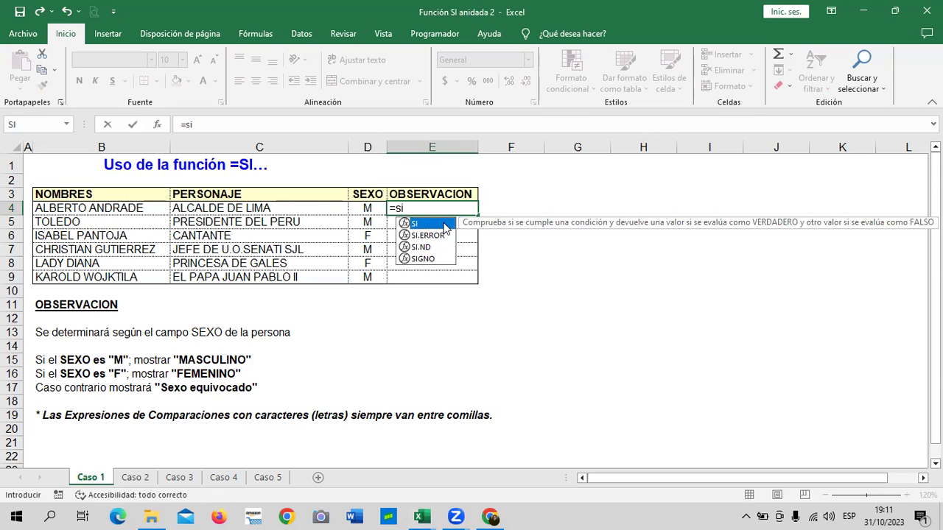
double_click(445, 224)
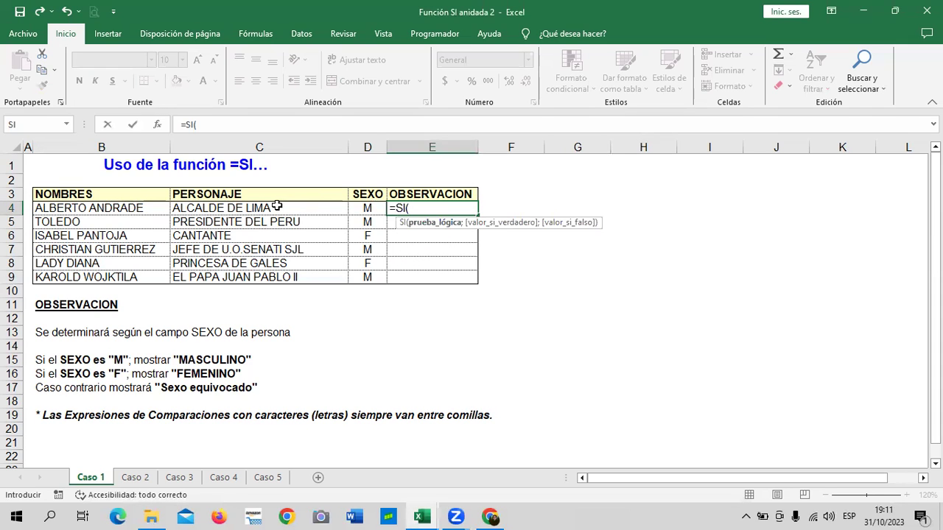
click(369, 209)
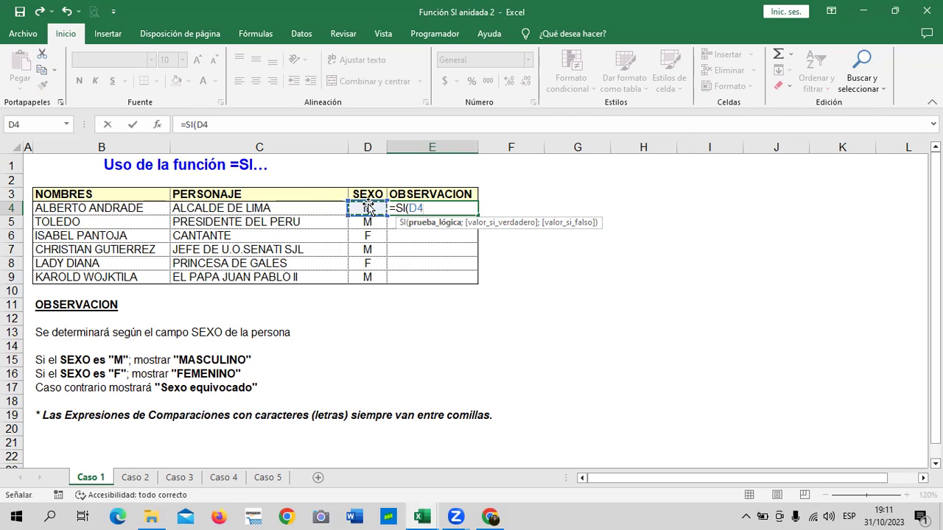
text(=")
text(M";")
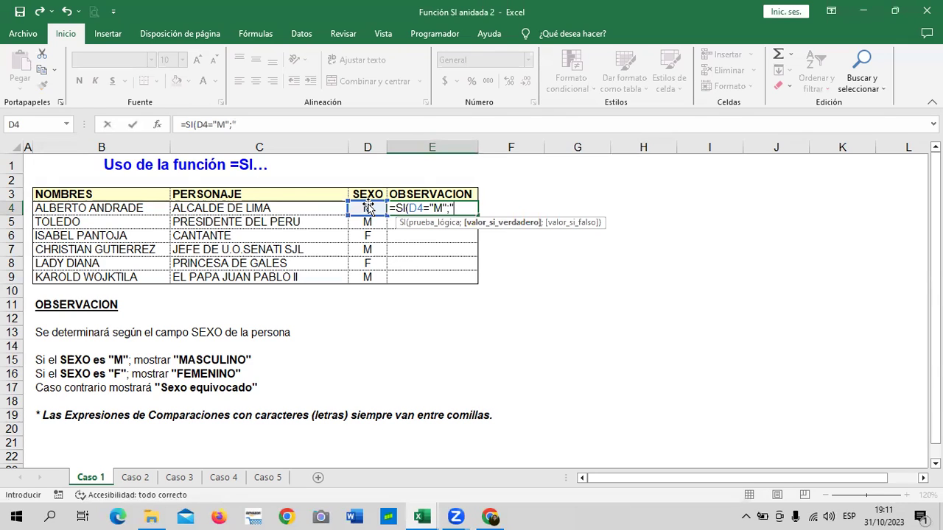
text(Mas)
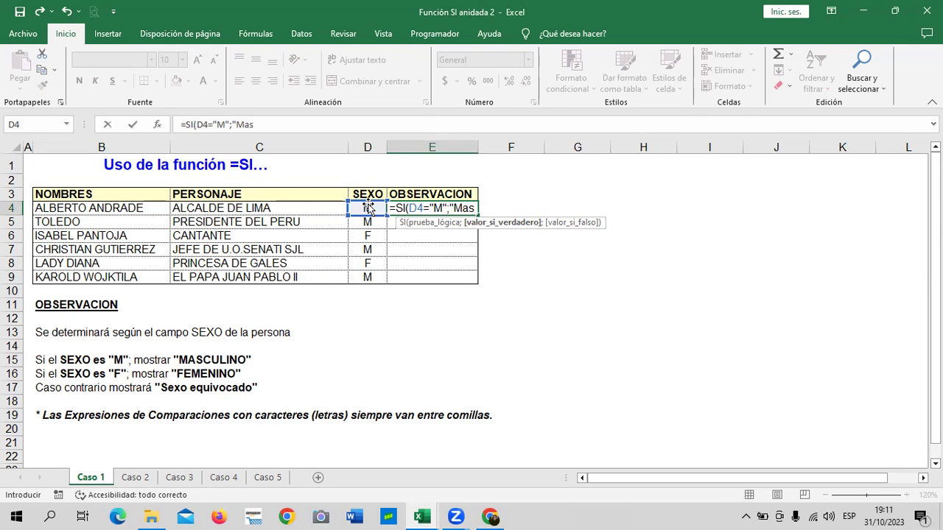
key(Caps_Lock)
key(BackSpace)
key(BackSpace)
text(ASCULINO)
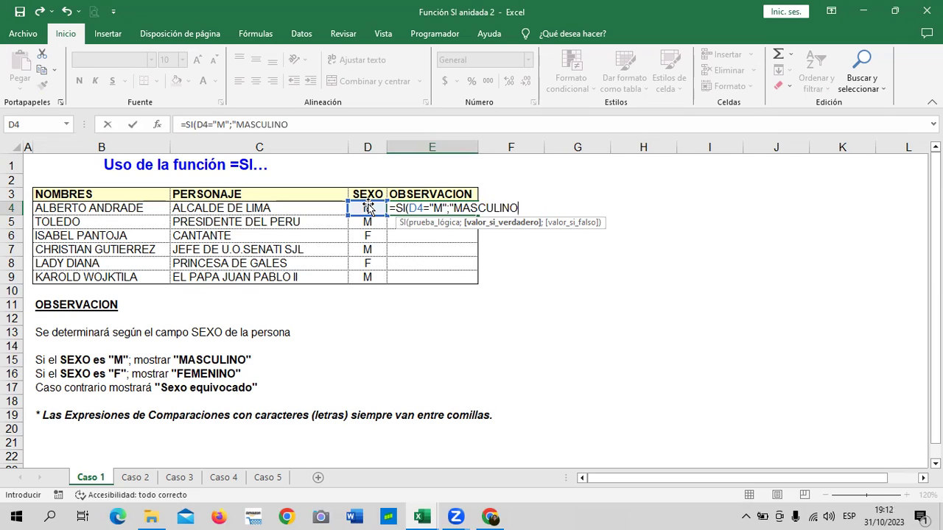
text(";)
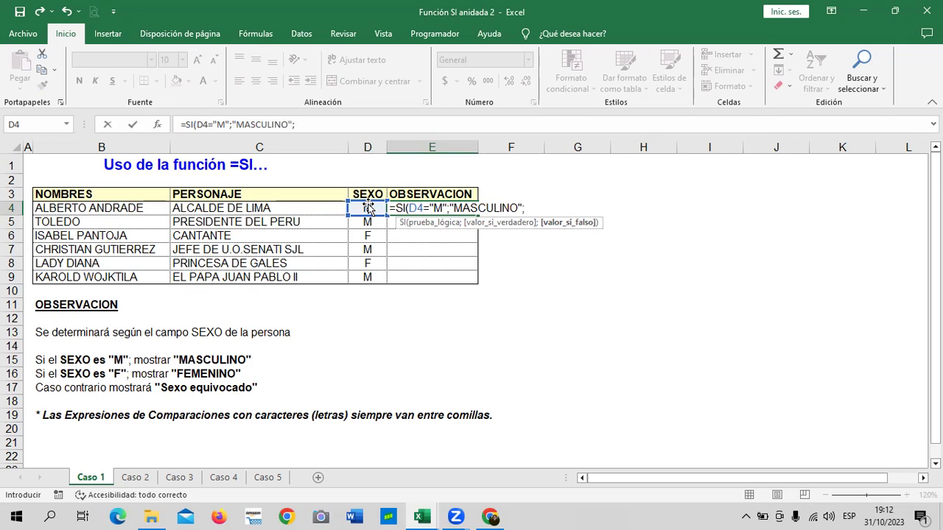
text(SI)
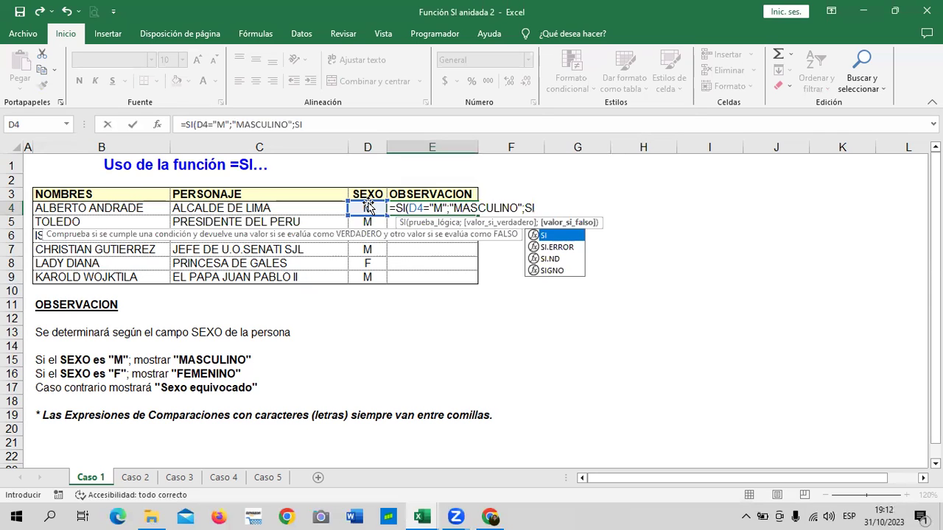
Add the nested (D4="F";"FEMENINO";"SEXO EQUIVOCADO") and close the formula's brackets
text(()
click(368, 210)
text(="f)
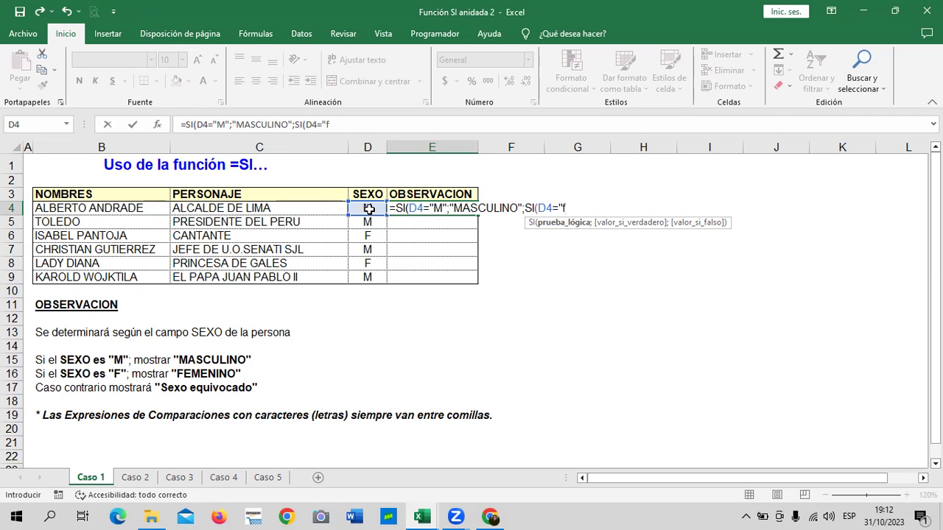
key(BackSpace)
text(F";")
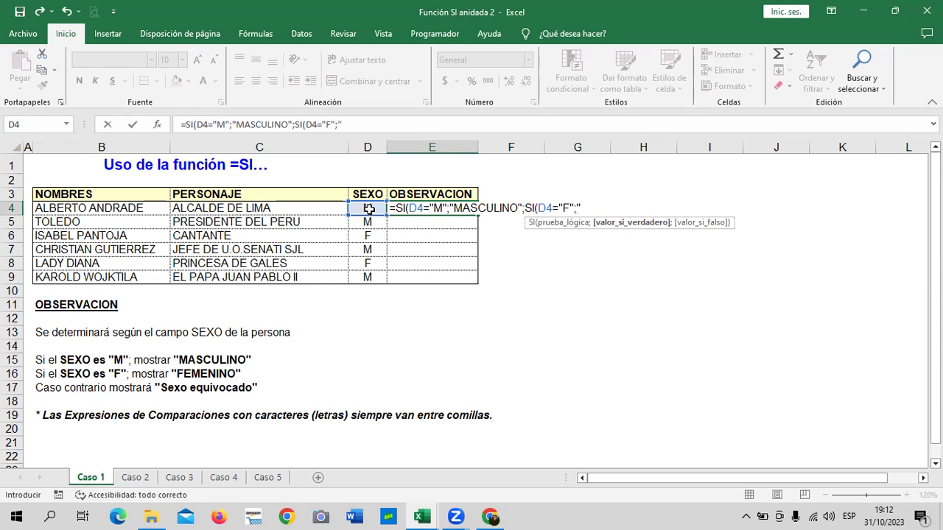
text(FEMENI)
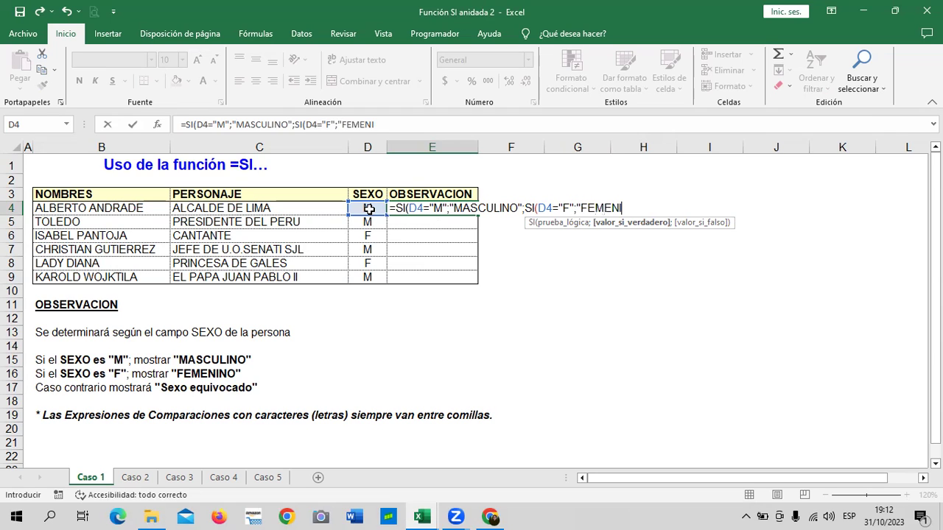
text(NO)
text(";)
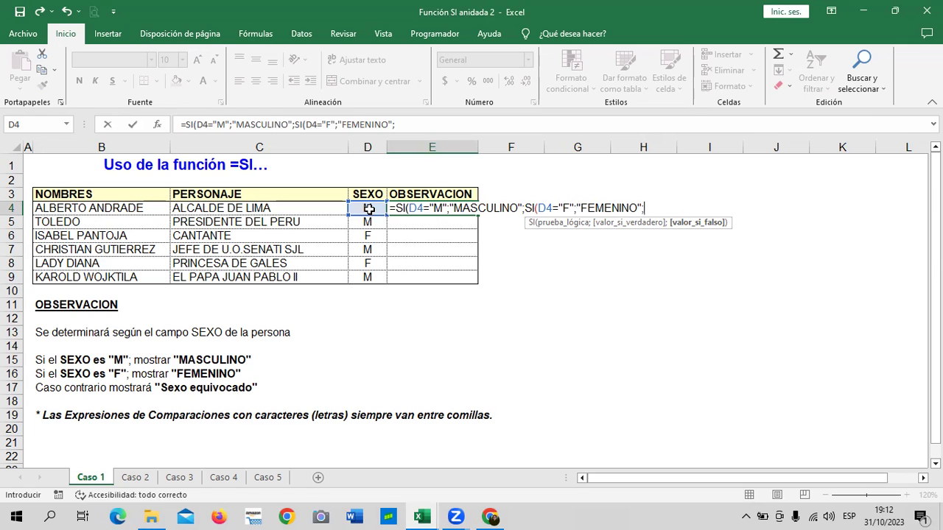
text(SEX)
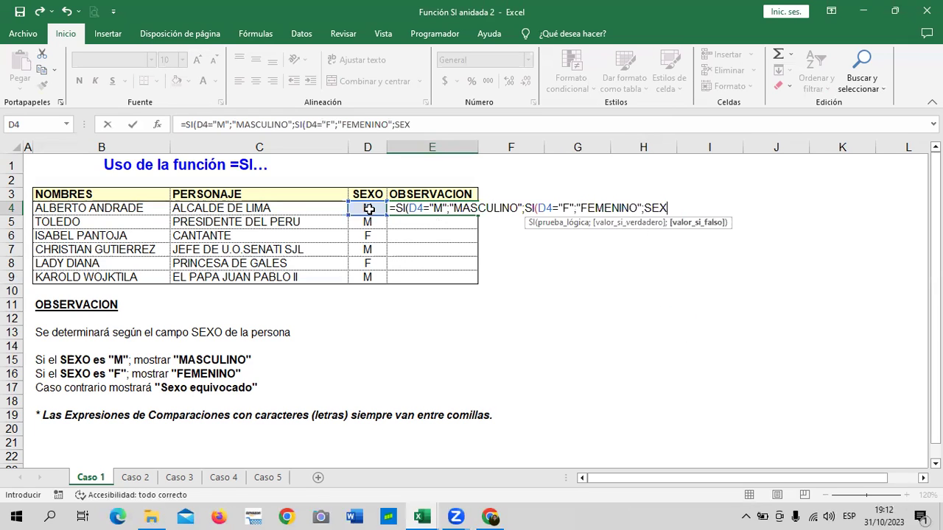
key(BackSpace)
key(BackSpace)
key(BackSpace)
text(")
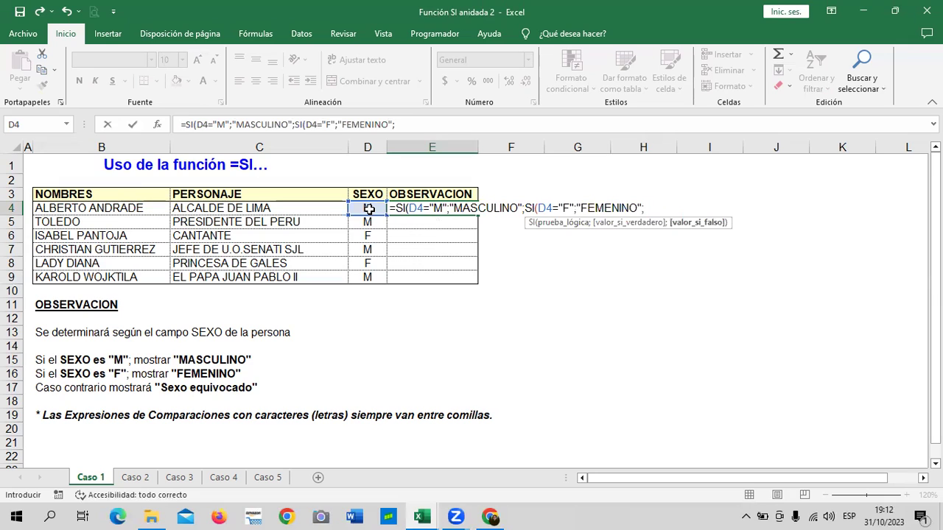
text(SEXO EQUIVOCADO)
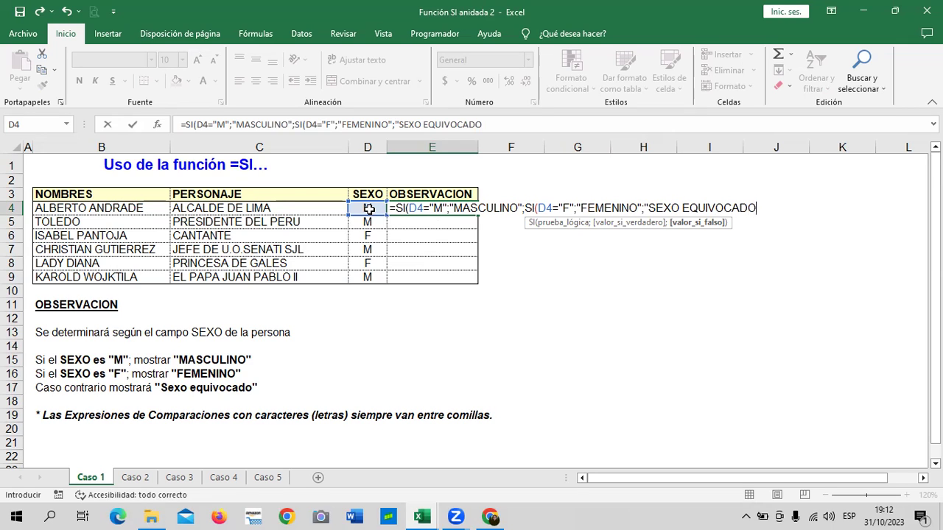
text(")
text())
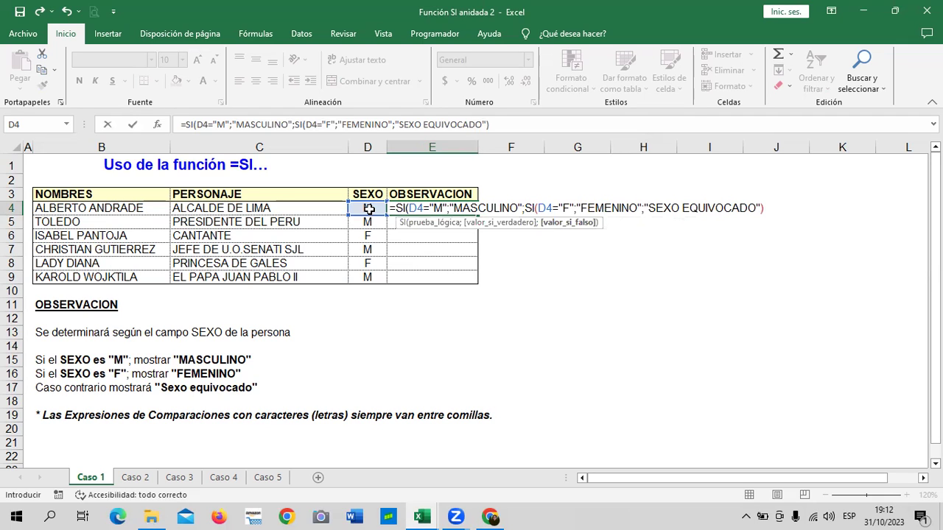
text())
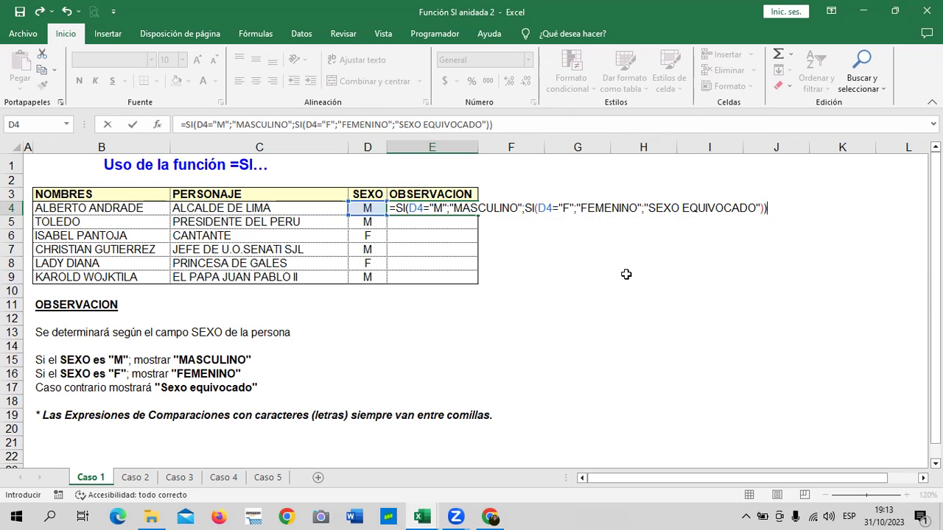
Commit the nested SI formula in E4 and fill it down through E9
key(Return)
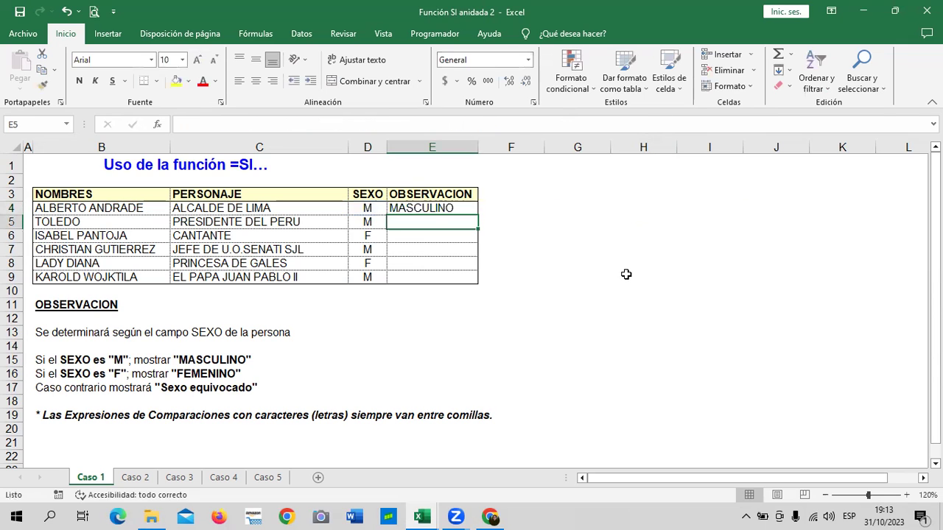
click(439, 209)
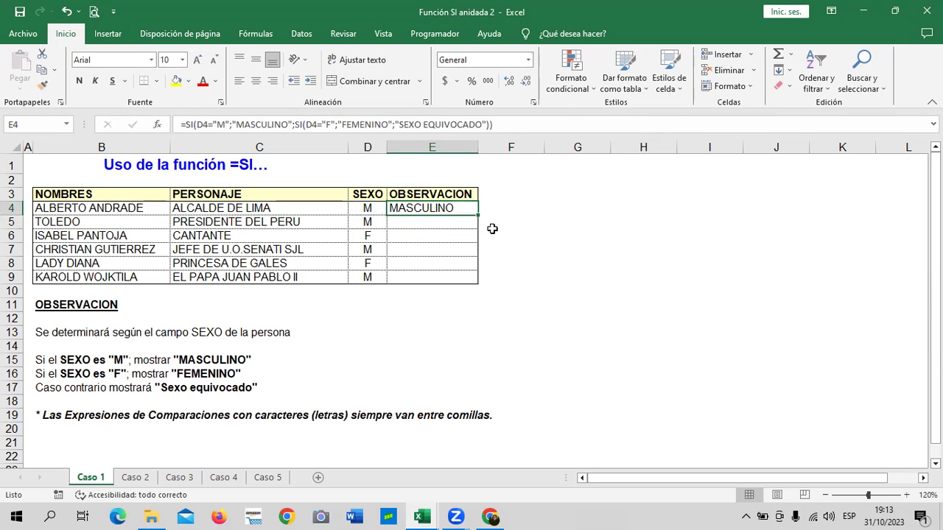
drag(478, 214, 466, 281)
click(587, 262)
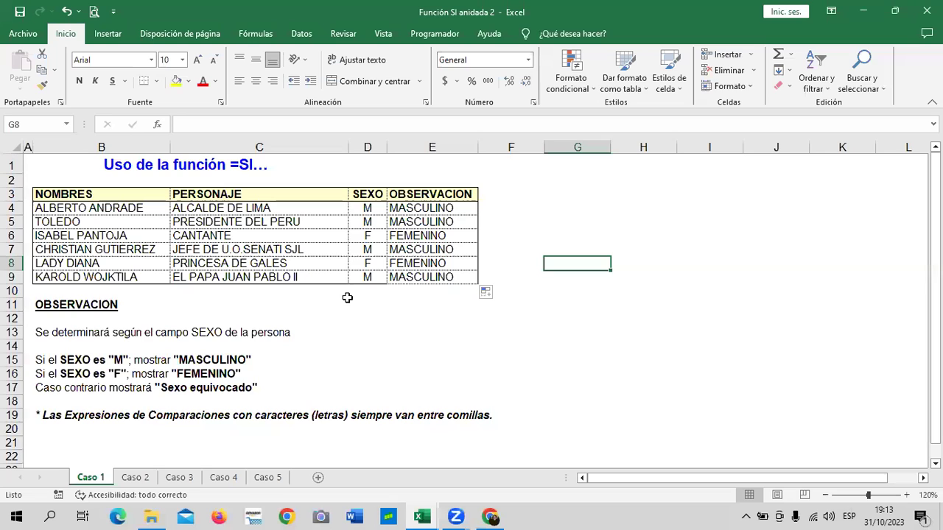
Test the formula by clearing D9, widen column E to fit, then restore M in D9
click(373, 277)
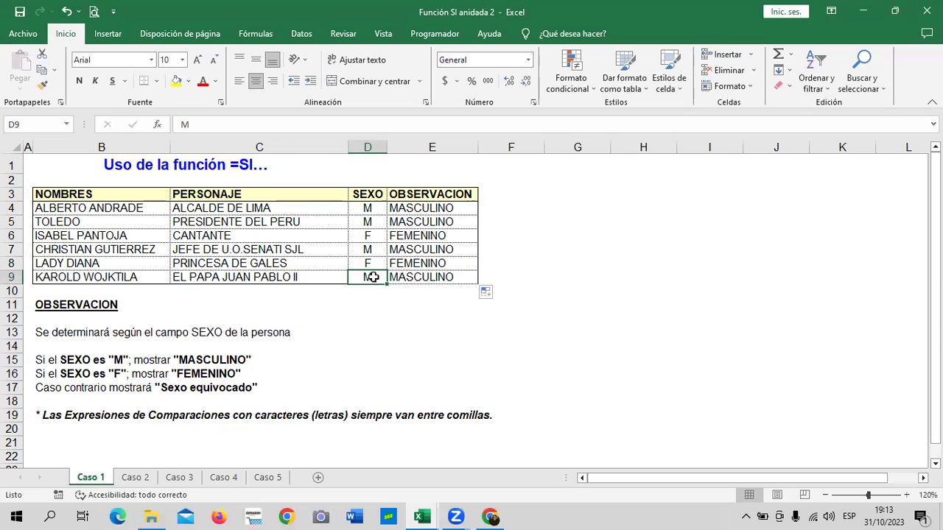
key(Delete)
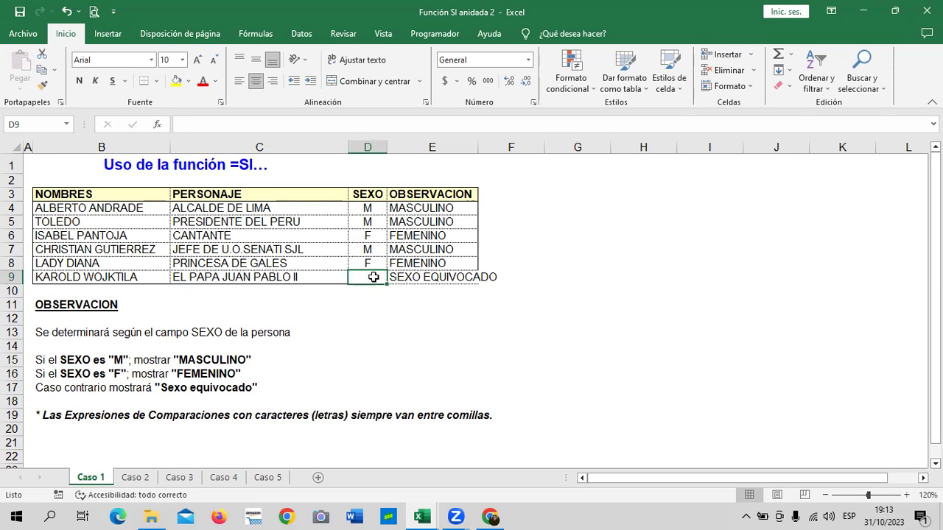
double_click(478, 148)
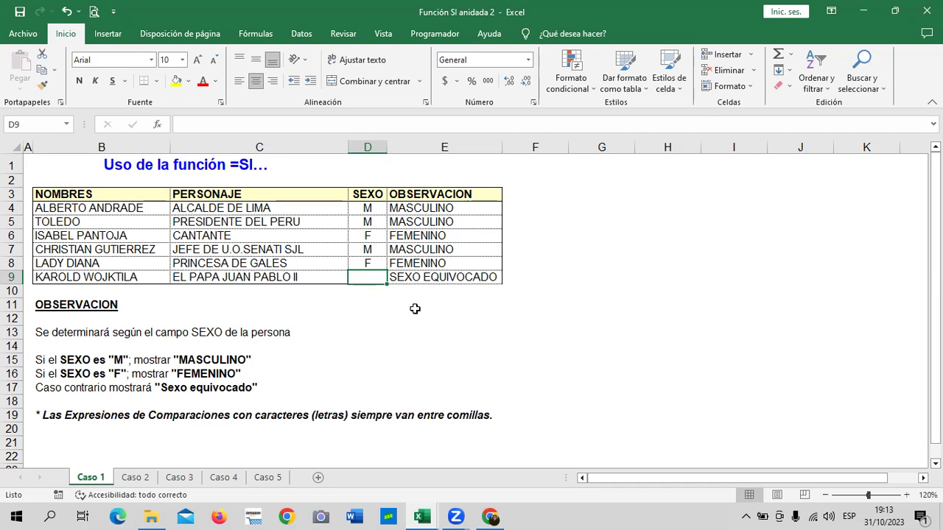
text(m)
key(BackSpace)
text(M)
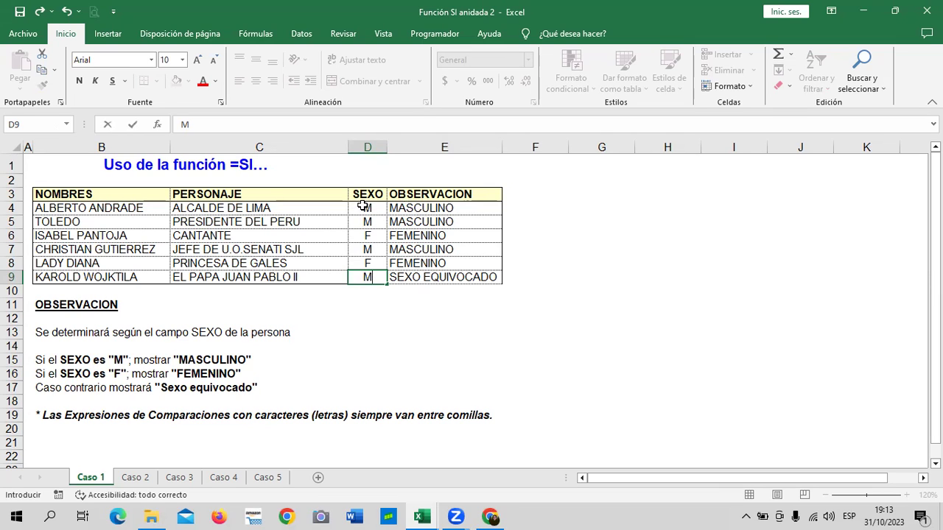
Enter X in D6 so E6 shows SEXO EQUIVOCADO
click(359, 236)
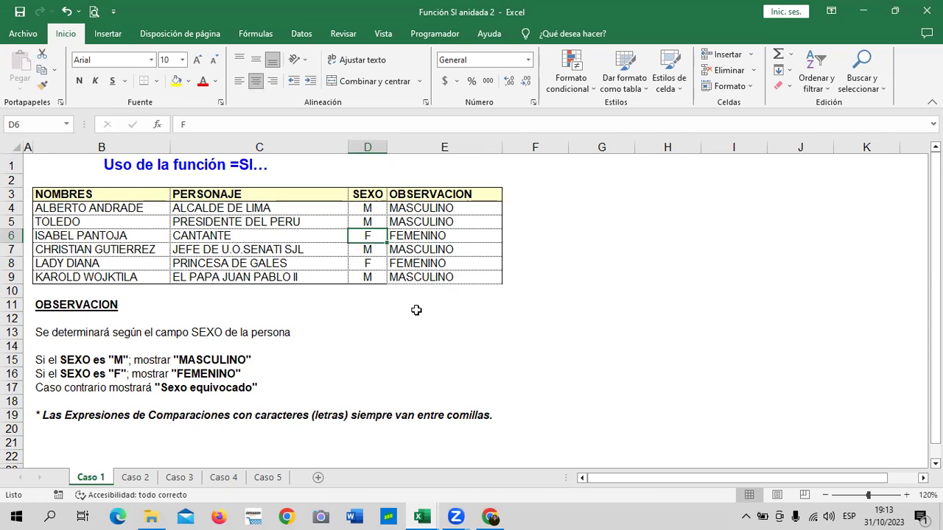
text(X)
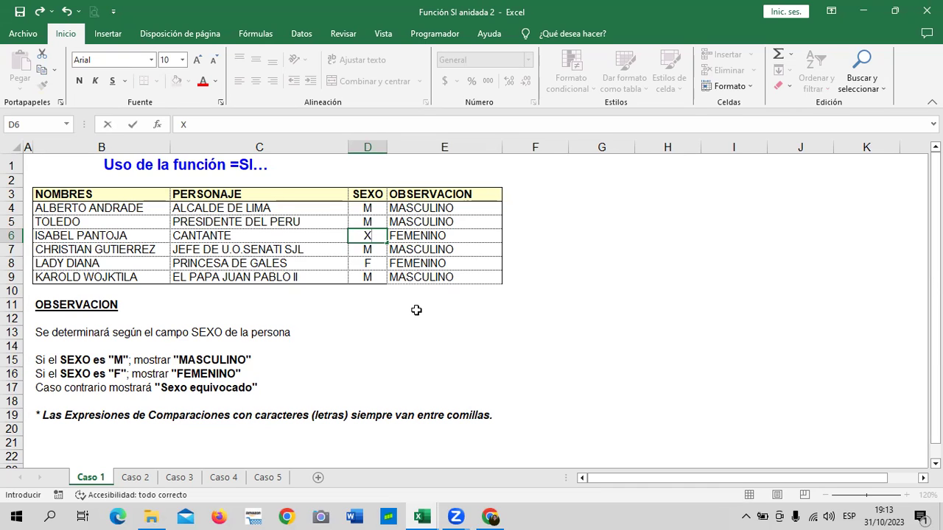
key(Return)
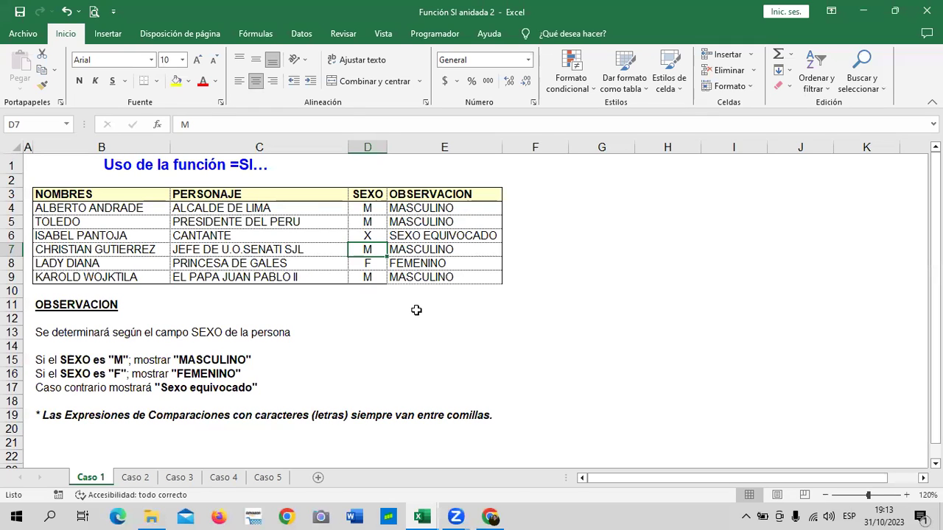
click(486, 235)
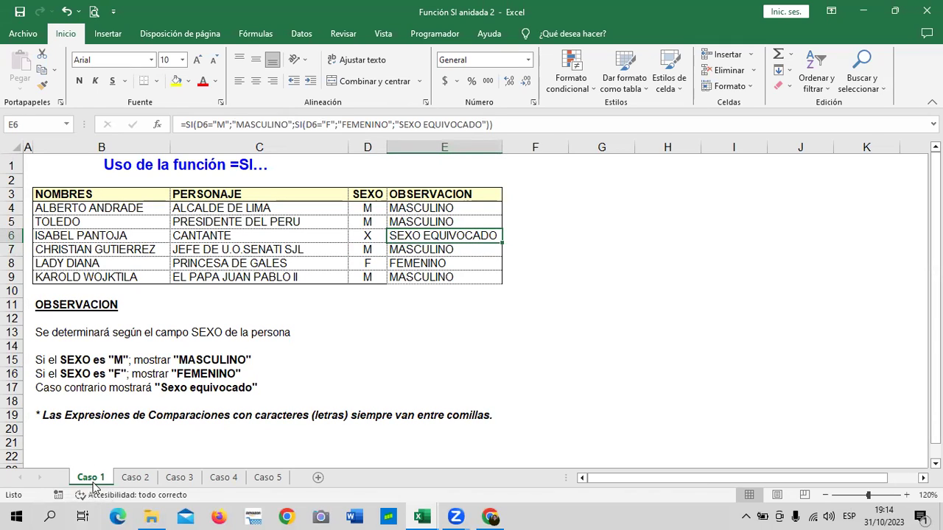
Show the Caso 2 sheet at 120% zoom and scroll over its E.CIVIL table
click(136, 478)
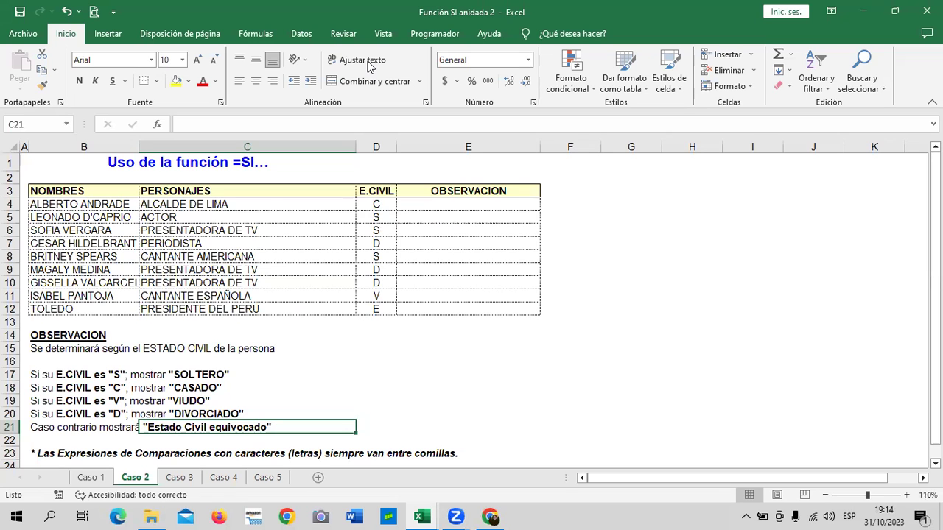
click(906, 495)
scroll(557, 331, down, 2)
scroll(540, 352, up, 3)
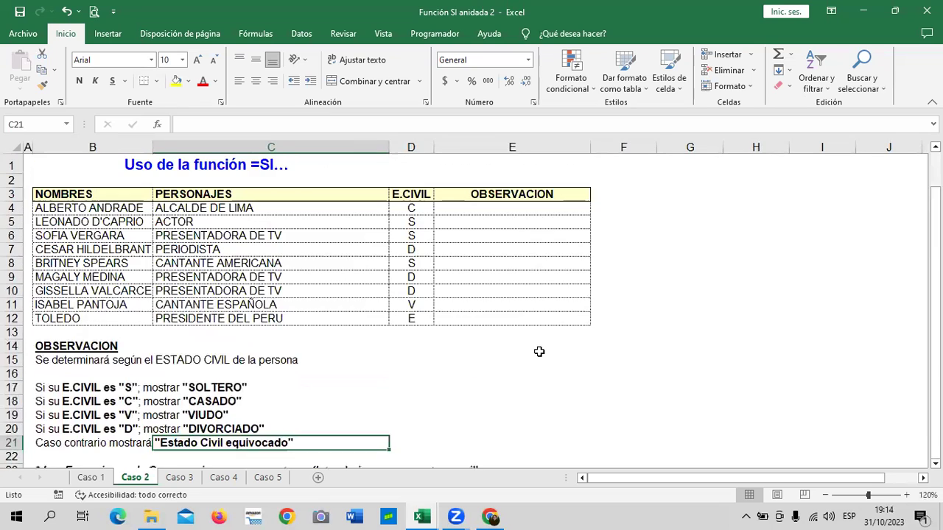
scroll(541, 351, down, 2)
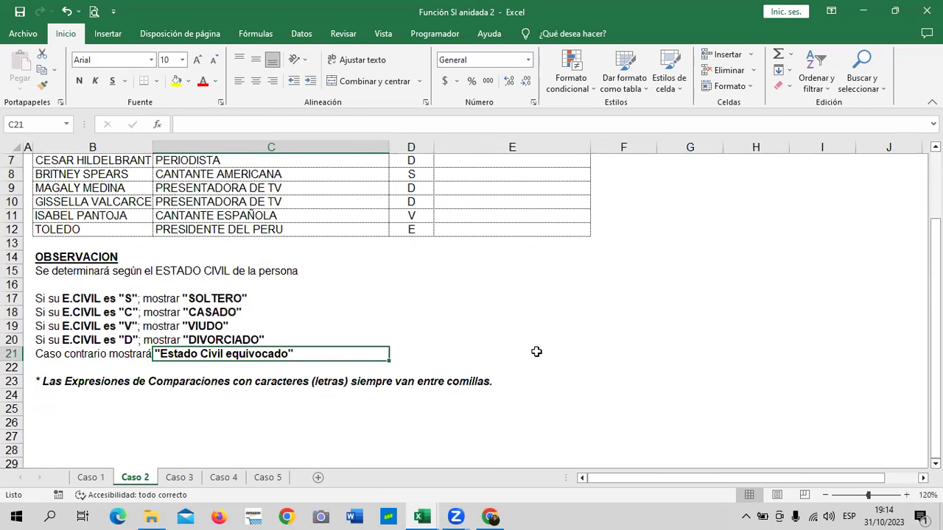
scroll(537, 350, up, 1)
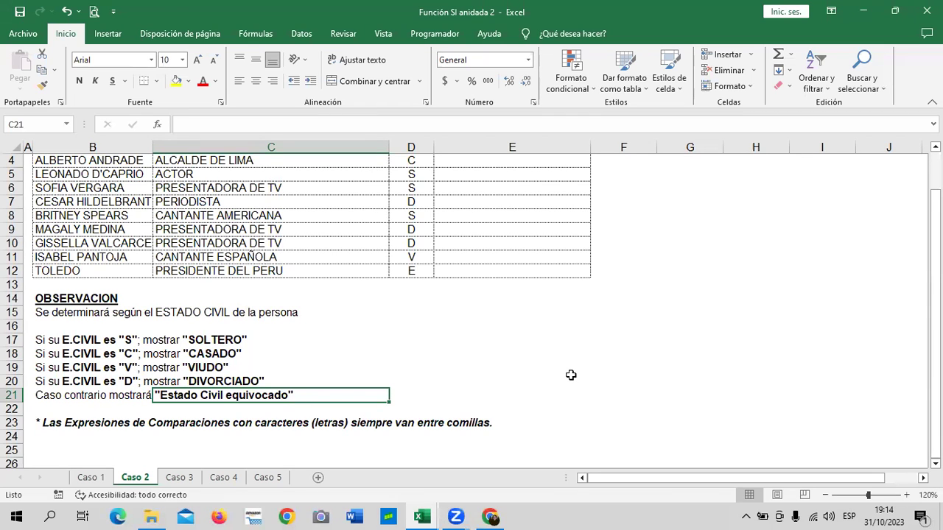
scroll(571, 375, up, 1)
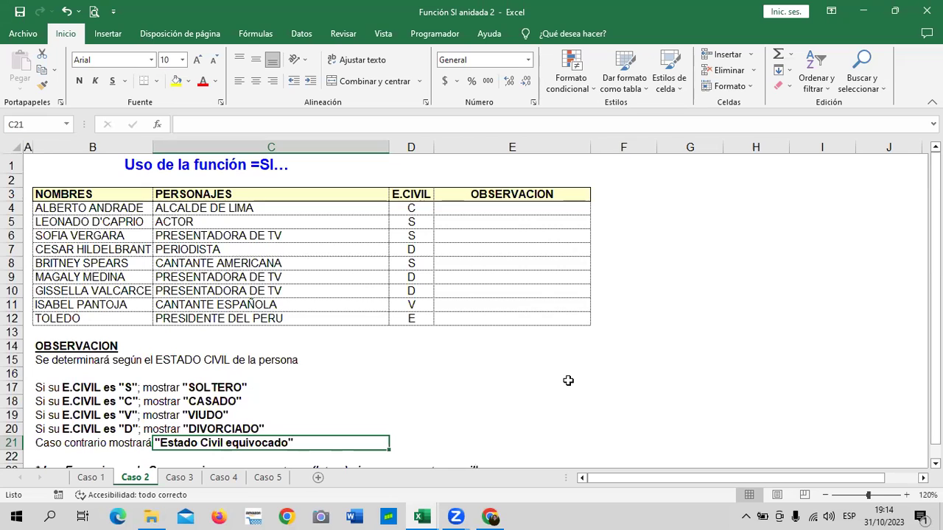
On Caso 5, review the category bonus rules such as 20% del básico and the BASICO values
click(270, 479)
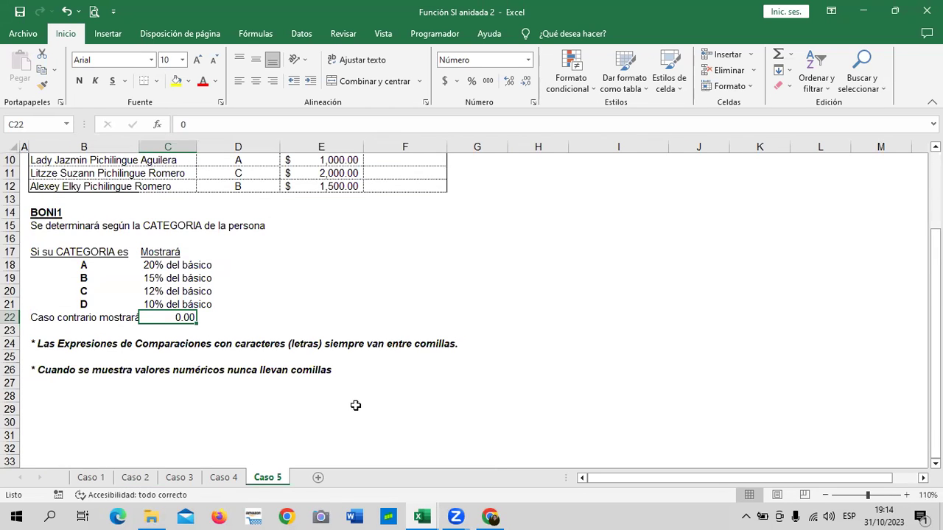
scroll(357, 405, up, 2)
scroll(356, 405, up, 1)
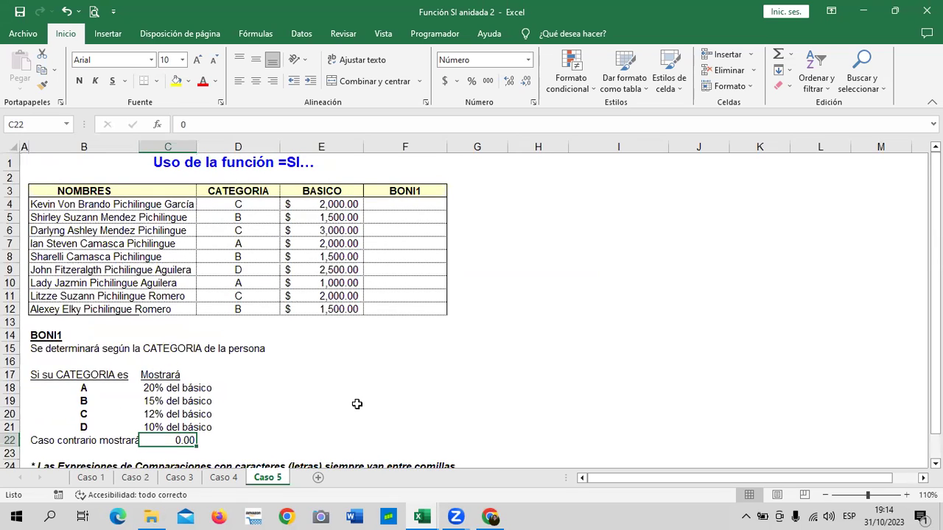
scroll(357, 405, down, 1)
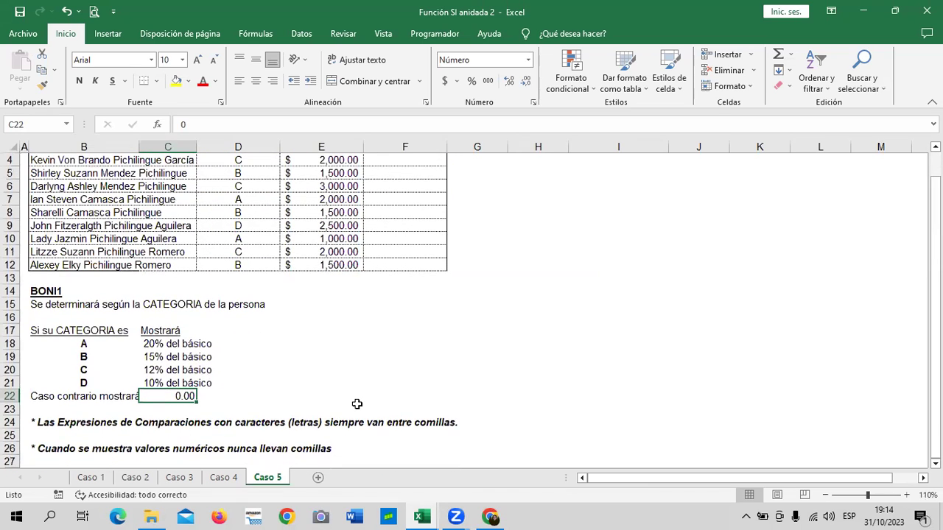
click(198, 347)
click(171, 345)
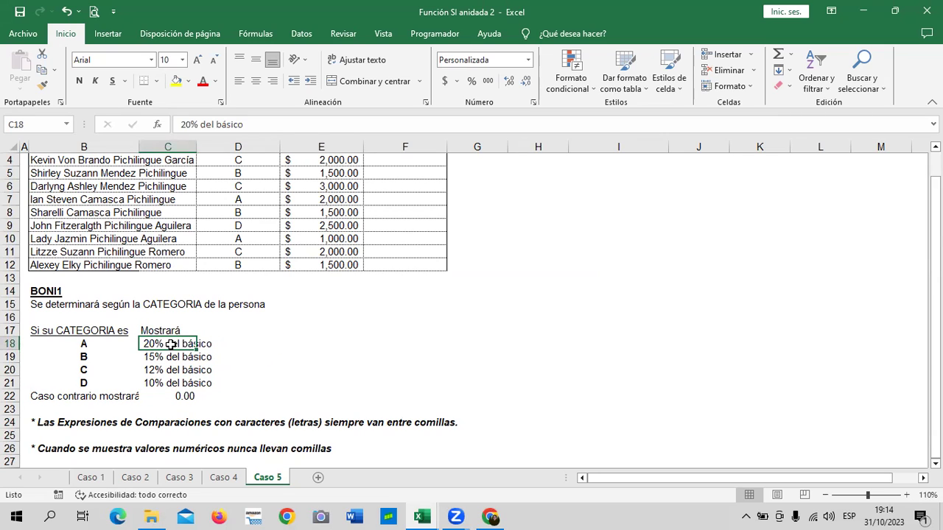
scroll(285, 366, up, 1)
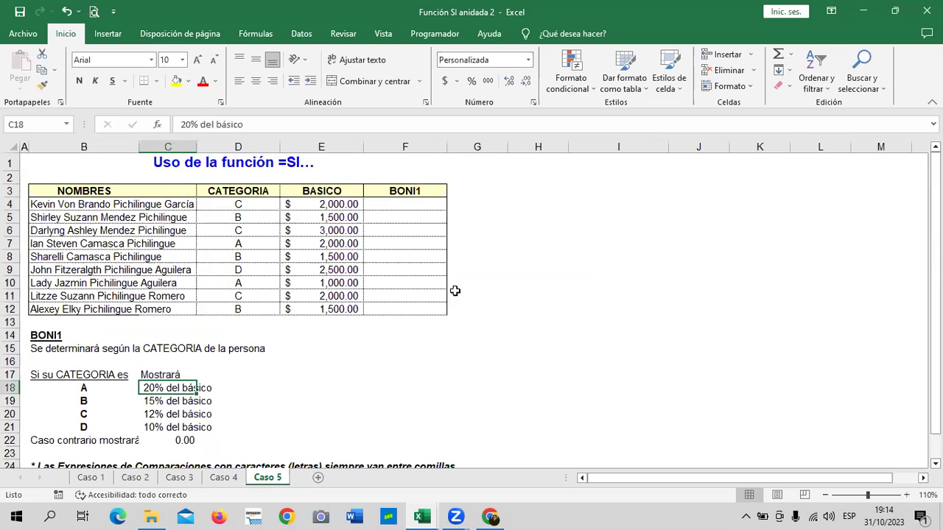
click(333, 204)
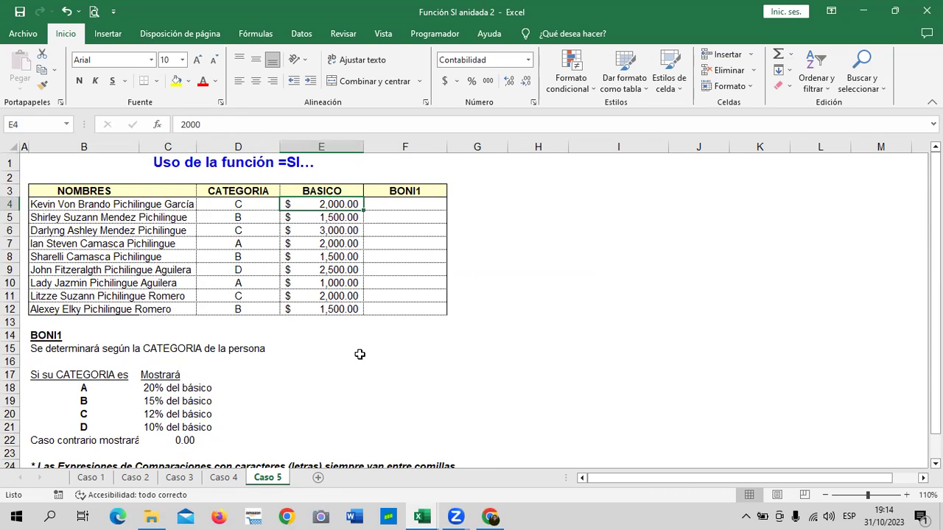
Look through the Caso 2, Caso 3, Caso 4 and Caso 5 sheets, ending on Caso 2
click(140, 478)
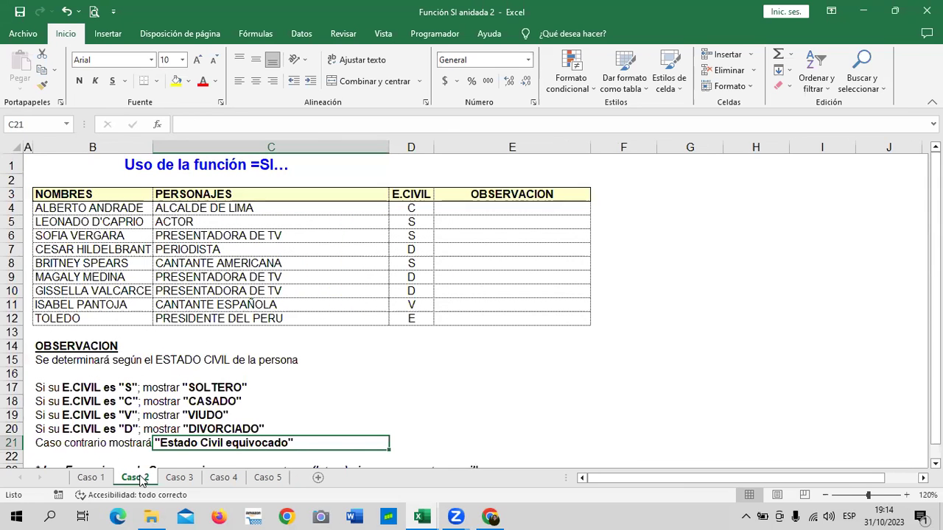
click(180, 479)
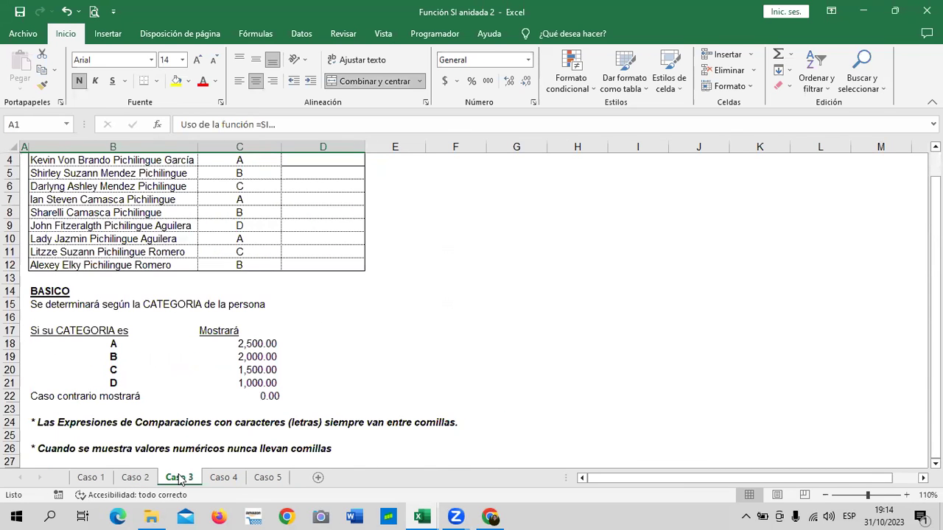
click(223, 479)
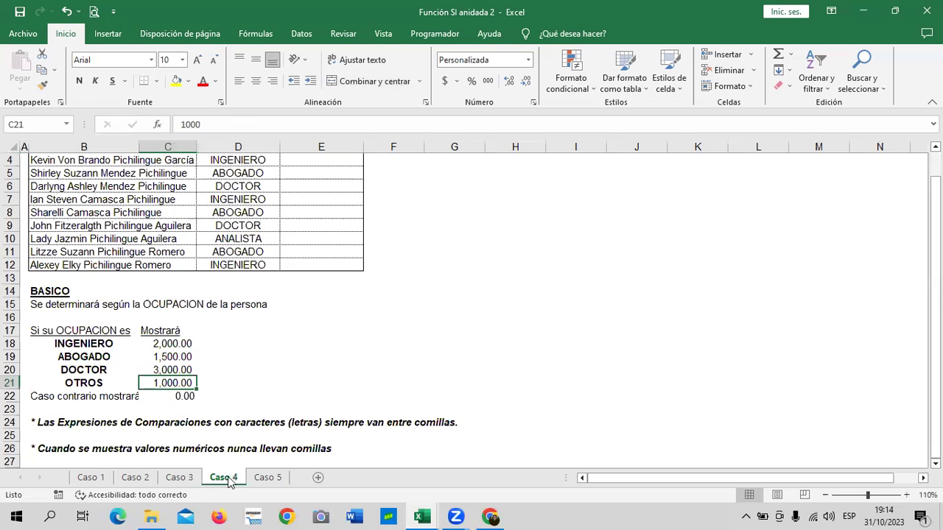
click(145, 478)
click(273, 479)
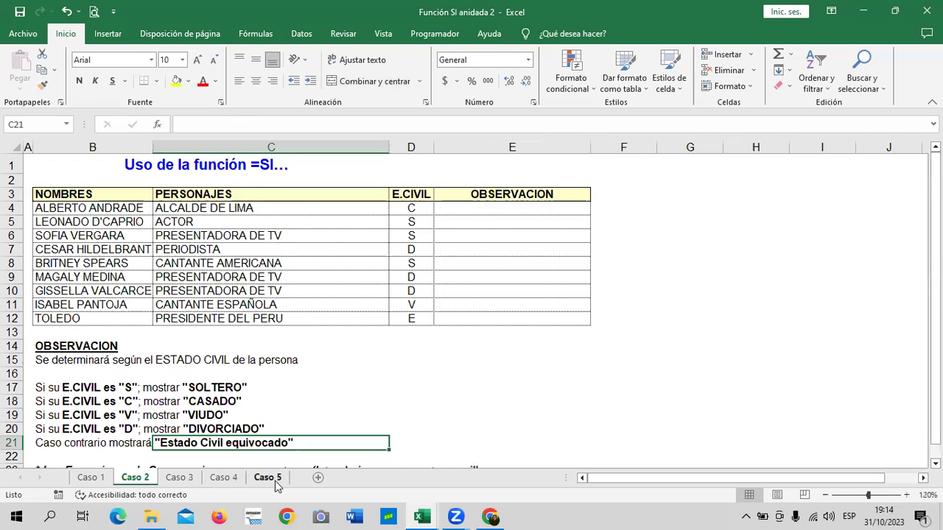
click(147, 480)
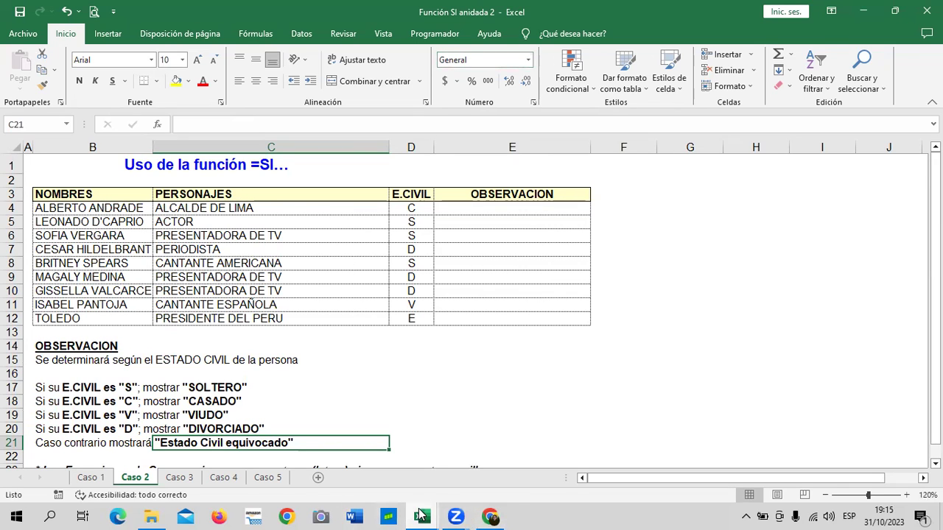
Inspect the Turno formula cells in the Función si anidada - copia (1) workbook, then return to Función SI anidada 2
mouse_move(421, 516)
click(353, 455)
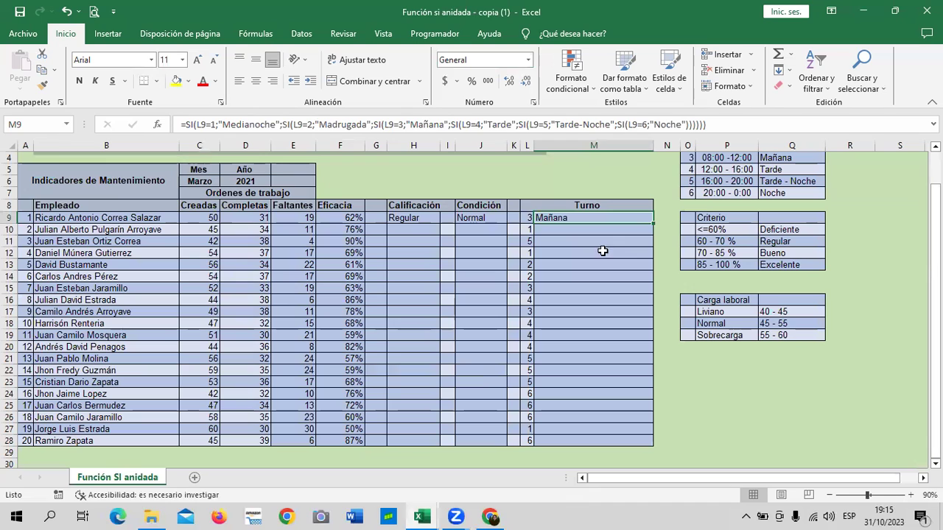
click(692, 193)
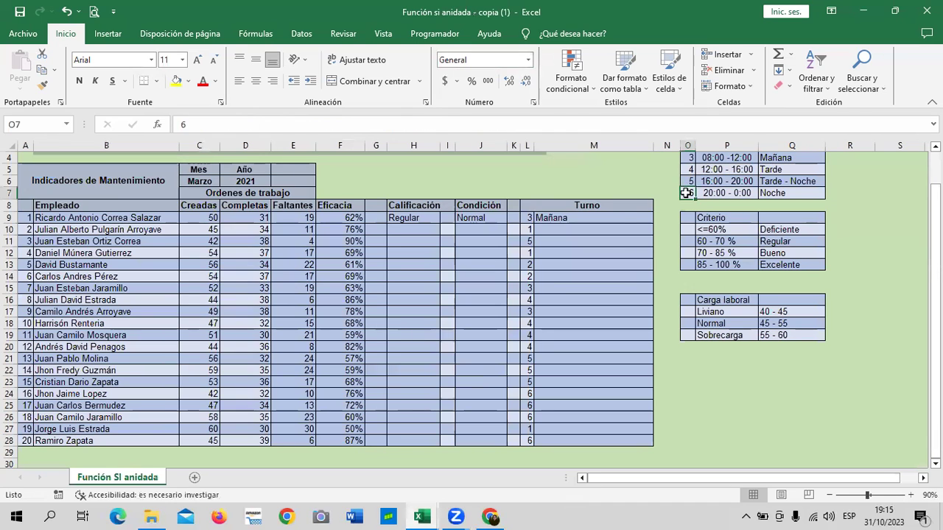
click(613, 218)
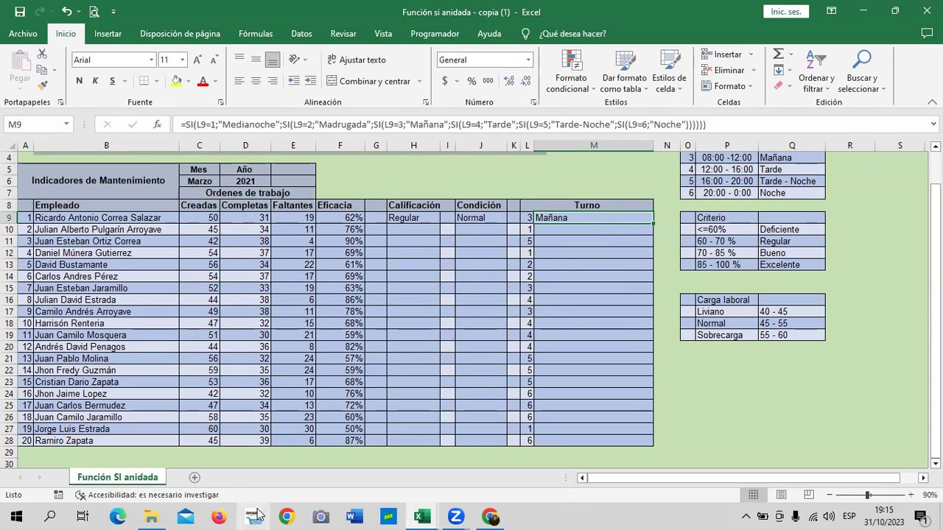
click(526, 346)
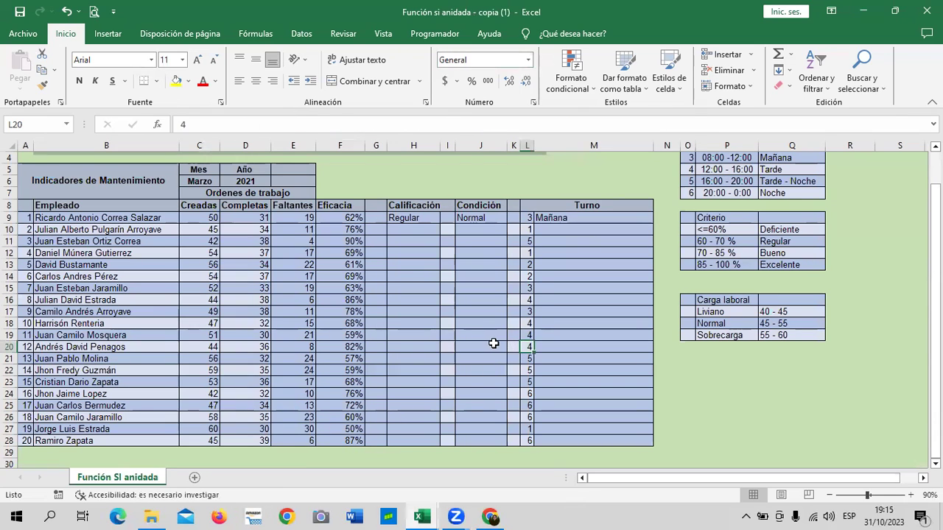
click(493, 343)
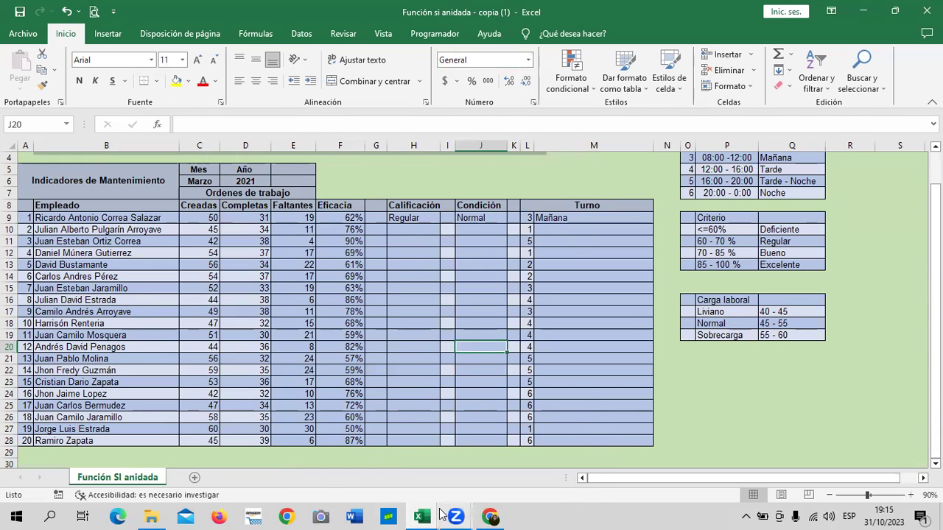
mouse_move(421, 516)
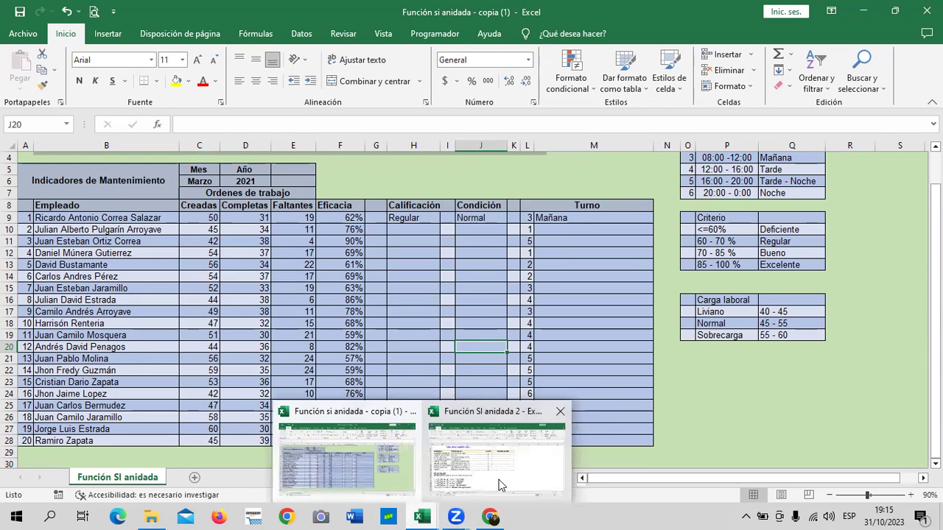
click(499, 485)
Start E4's nested SI formula: D4 "S" returns SOLTERO, "C" returns CASADO
click(497, 208)
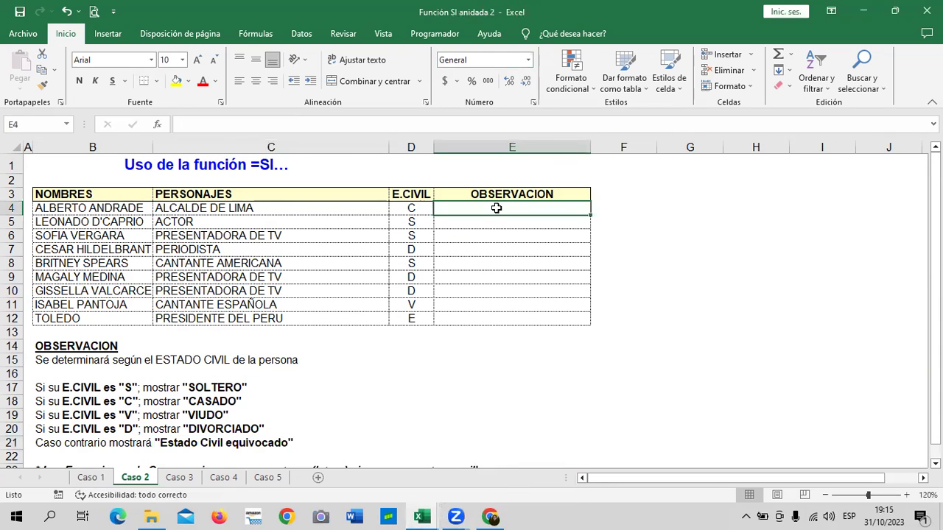
text(=)
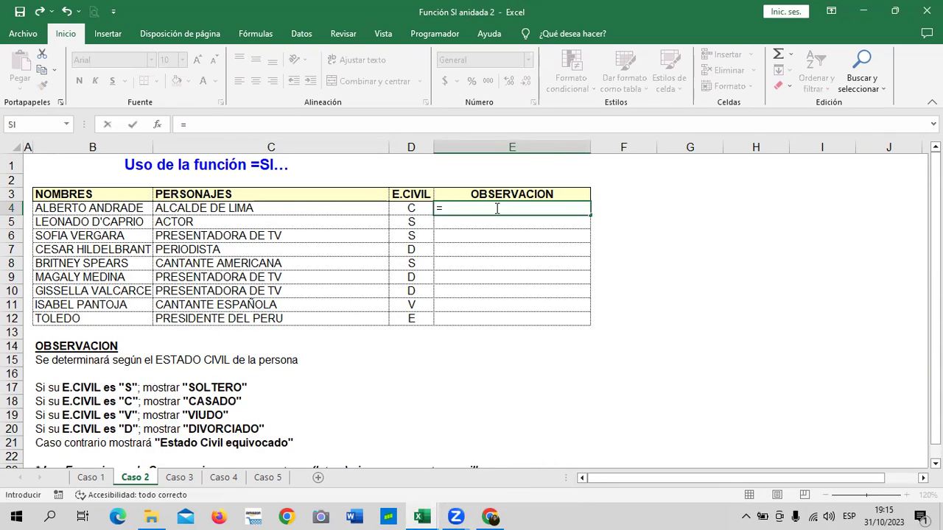
text(SI)
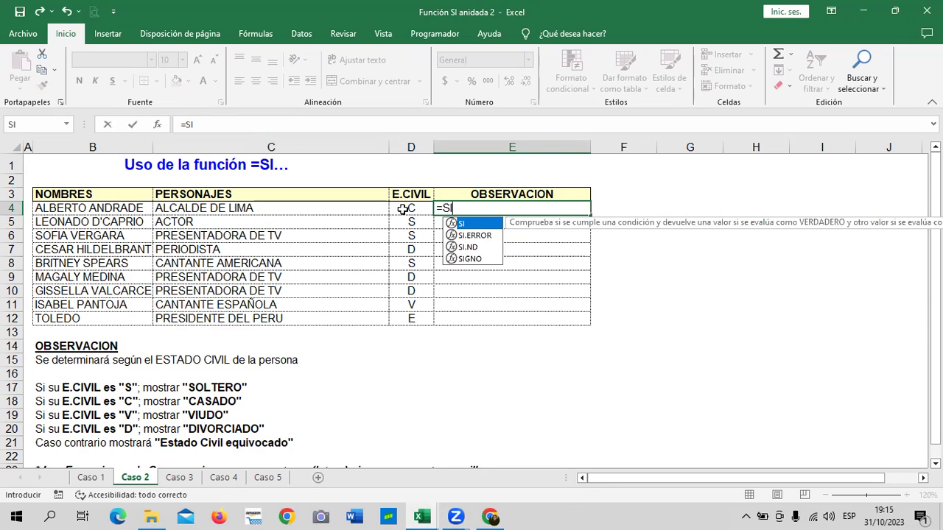
double_click(487, 225)
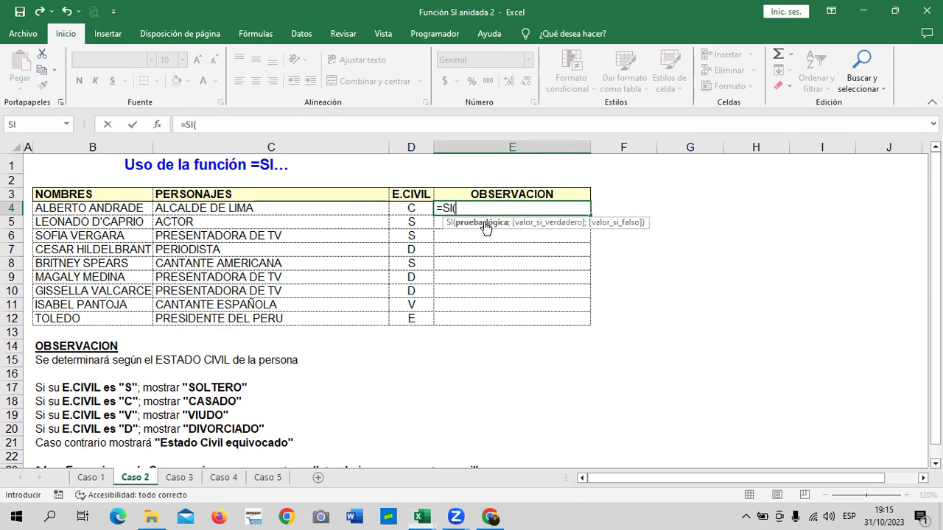
click(416, 209)
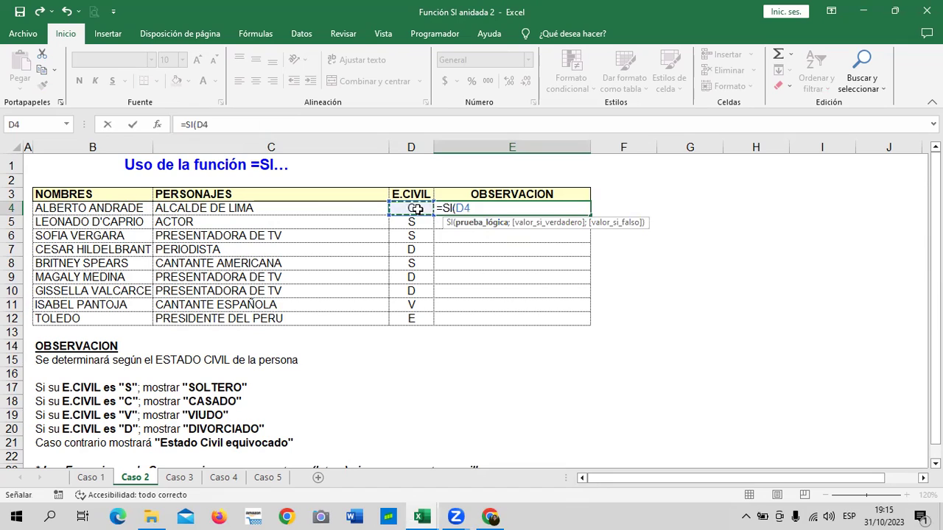
text(=")
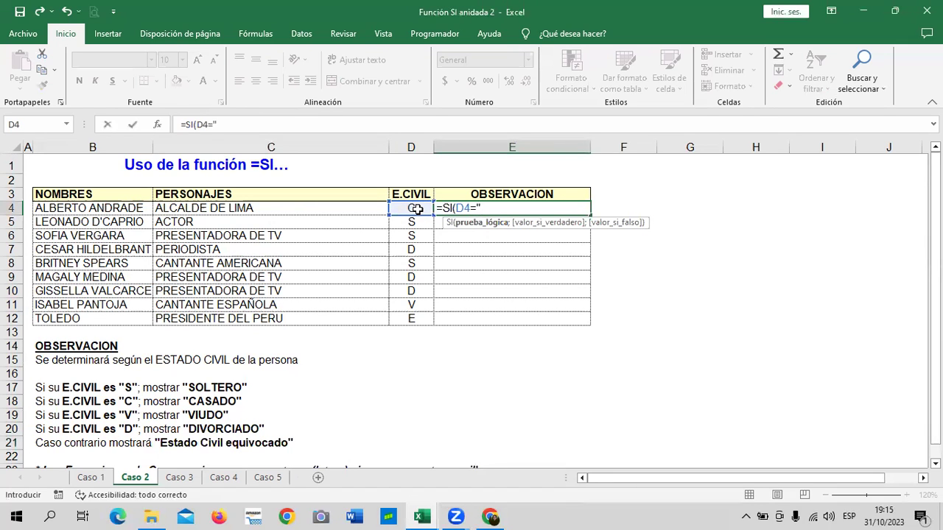
text(S";")
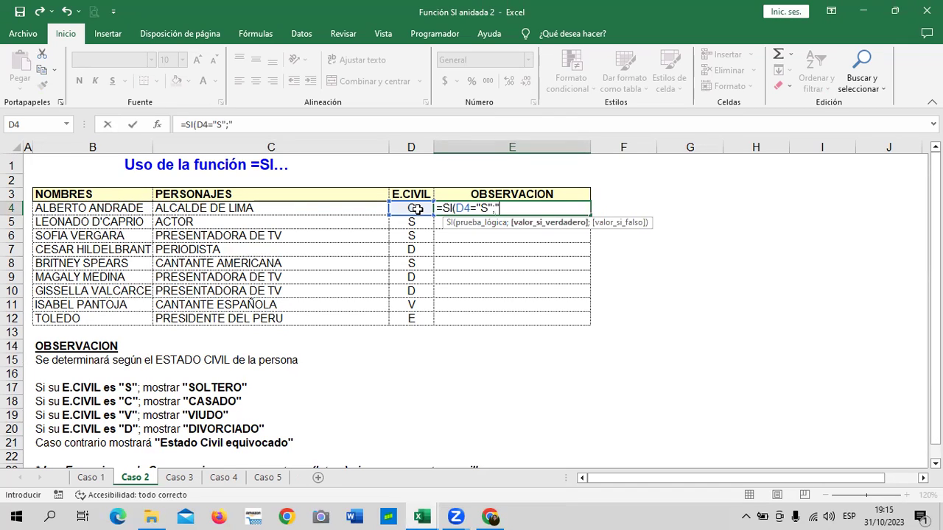
text(SOLTERO";SI)
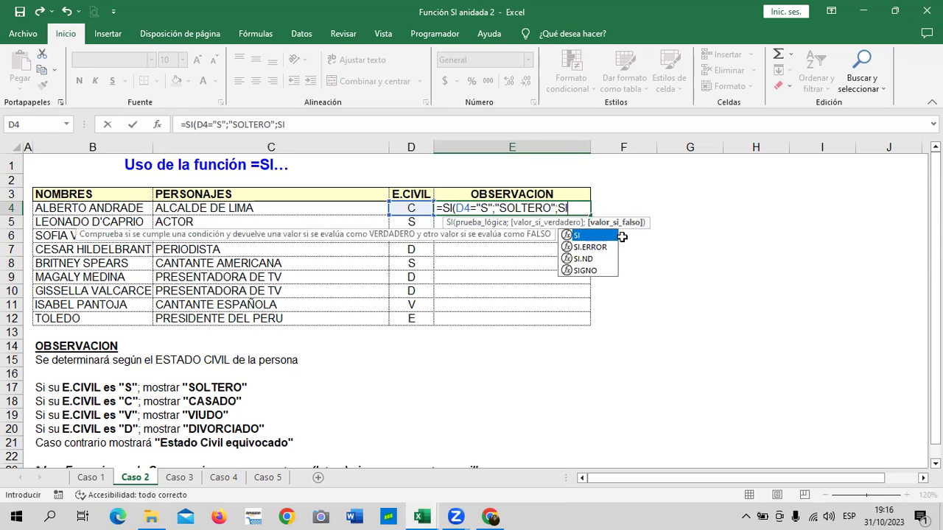
double_click(610, 236)
click(410, 209)
text(=")
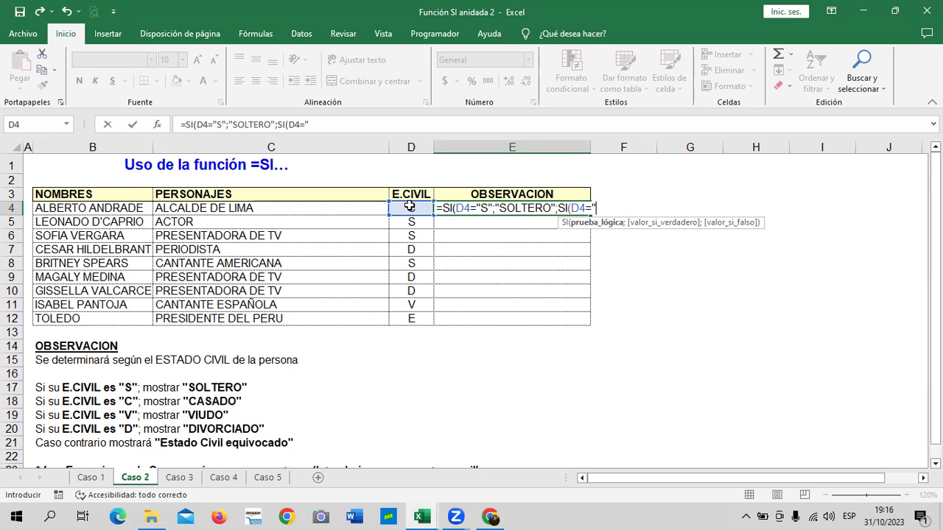
text(C";")
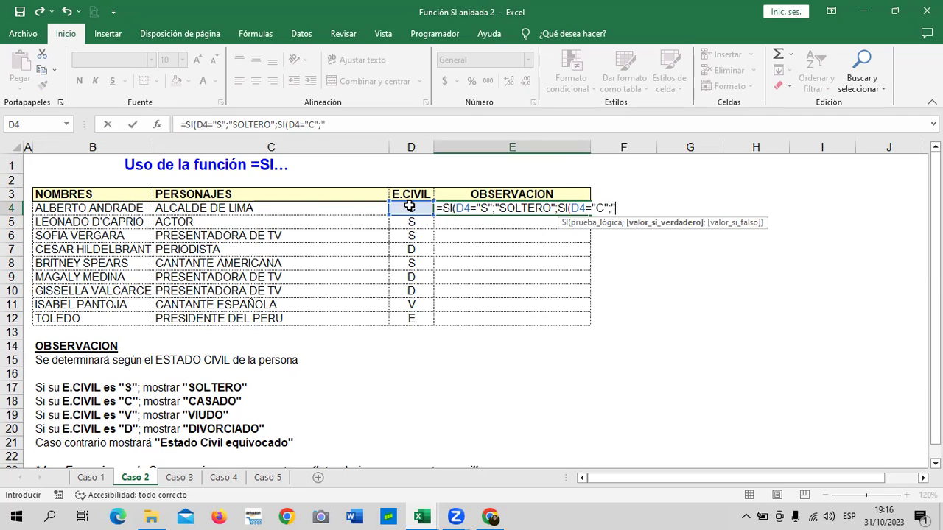
text(CASADO)
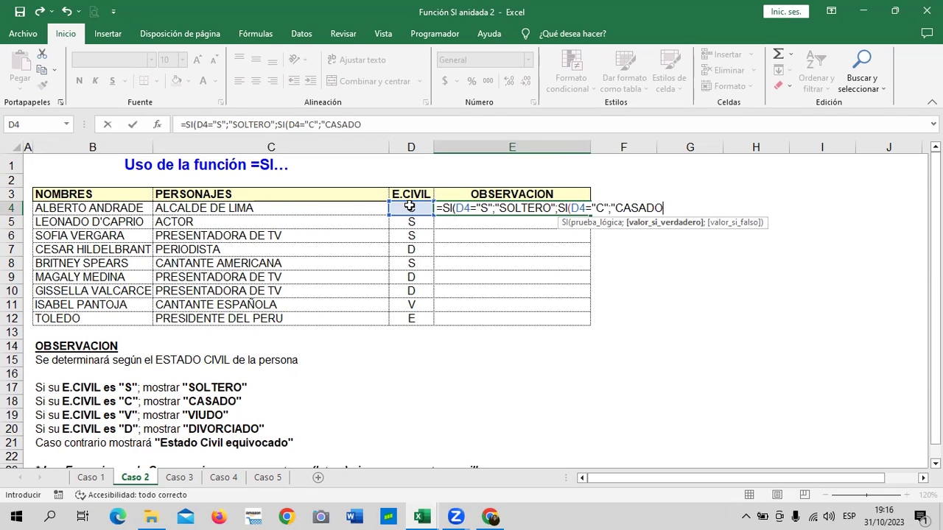
text(";)
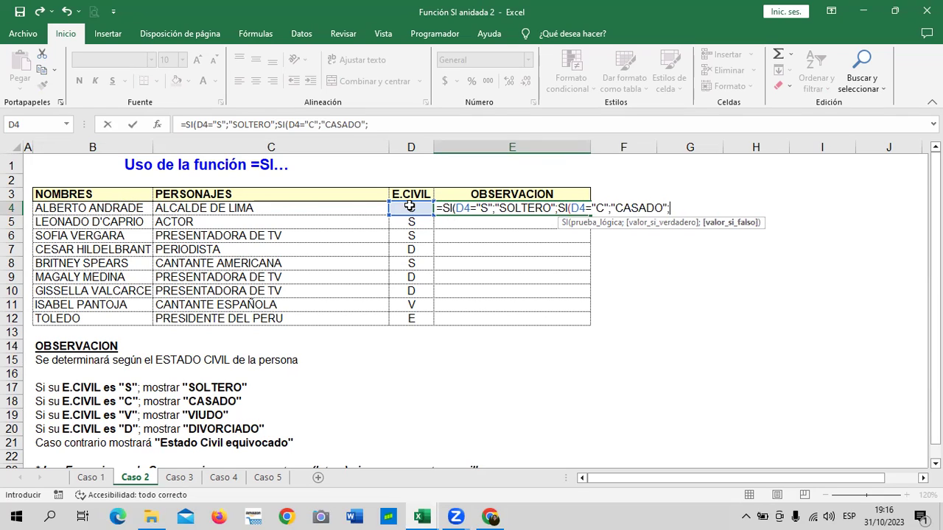
text(SI()
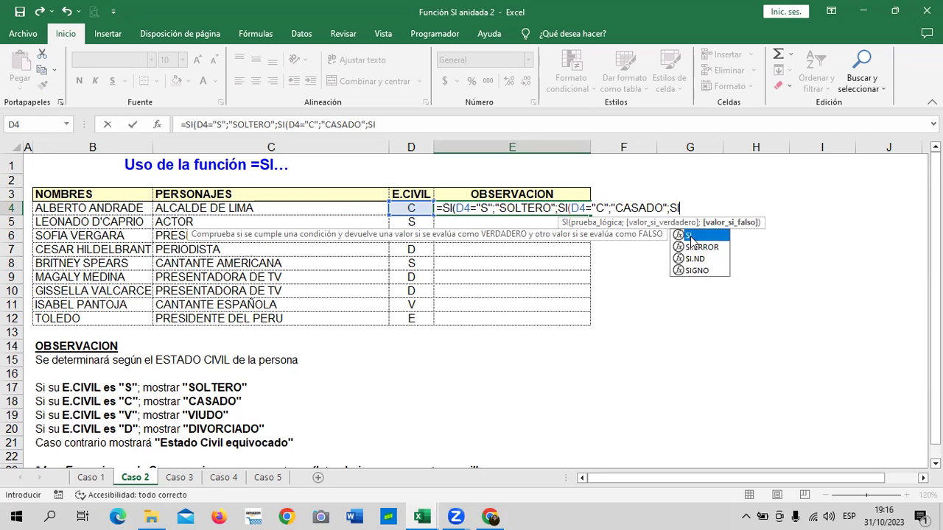
Add nested conditions for "V" returning VIUDO and "D" returning DIVORCIADO
double_click(689, 236)
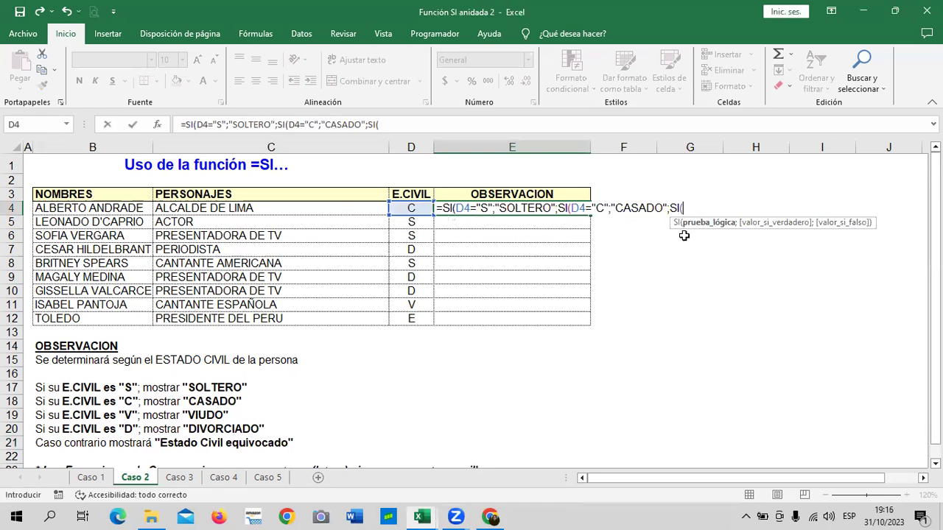
click(417, 208)
text(=)
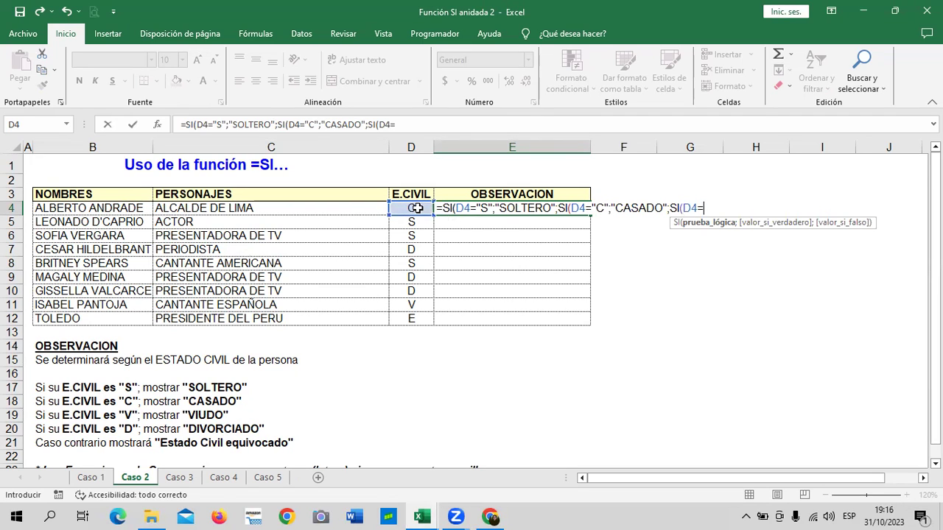
text("V";)
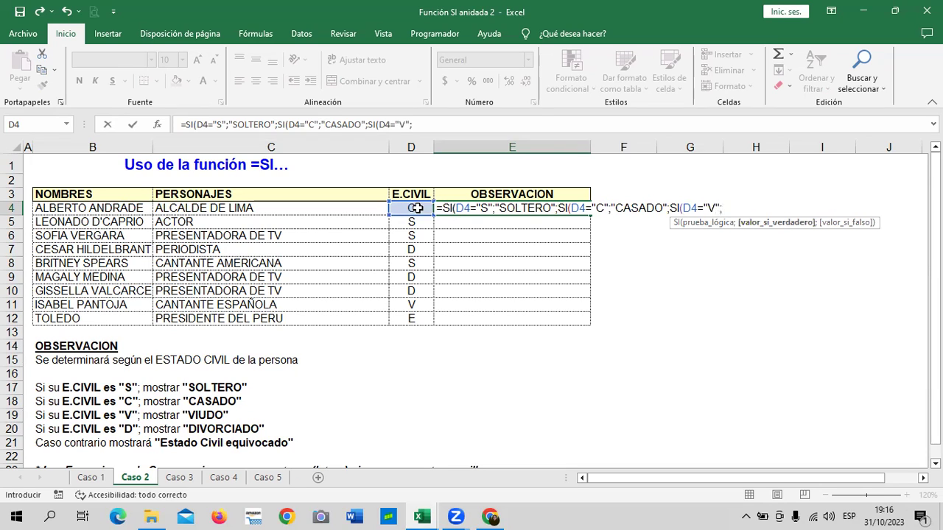
text("VI)
text(UDO")
text(;)
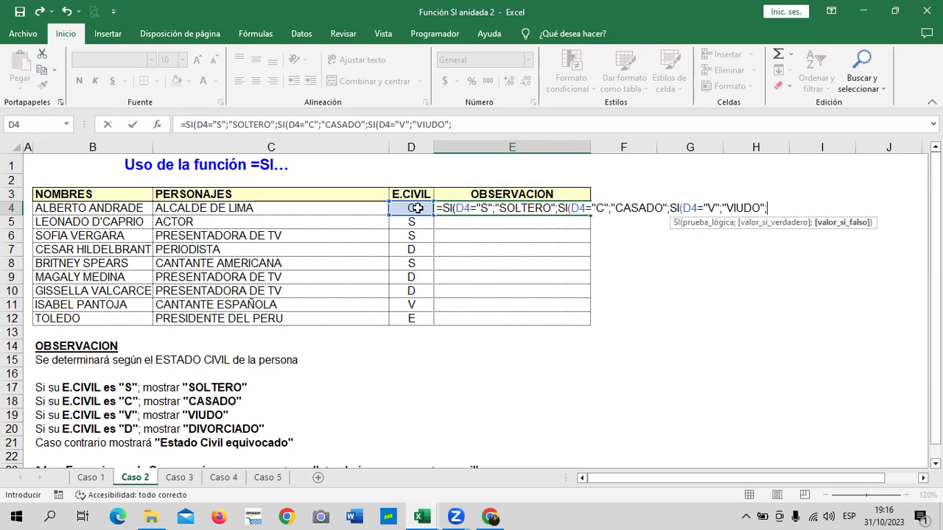
text(SI)
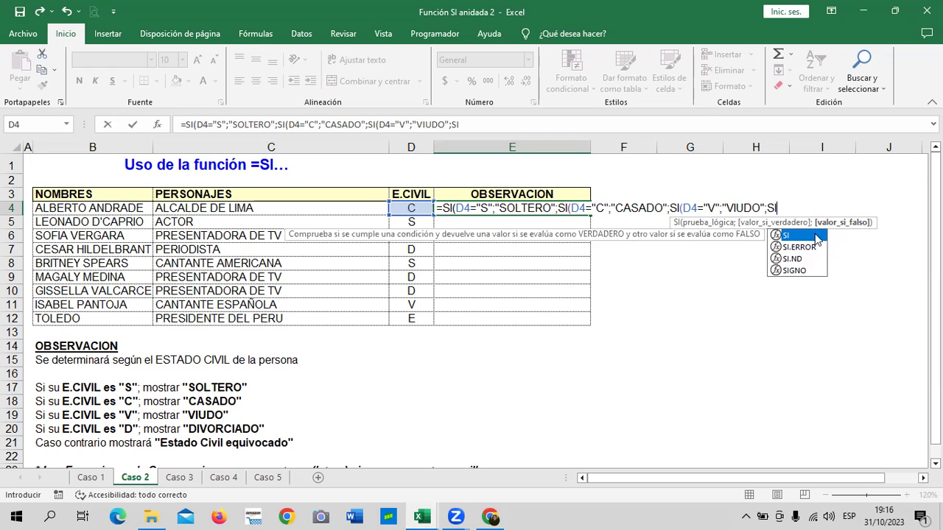
double_click(811, 235)
click(415, 208)
text(=)
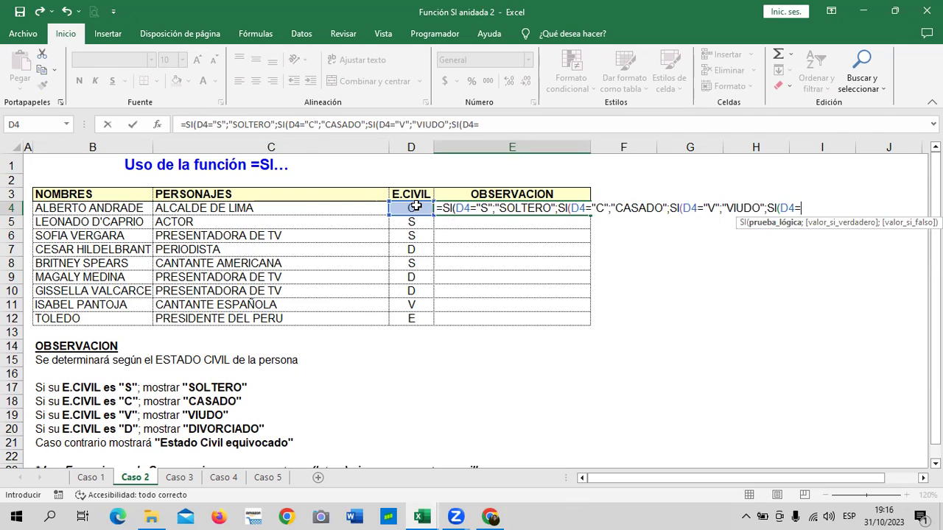
text(2)
text(d)
key(BackSpace)
key(BackSpace)
text("D)
text(";;)
key(BackSpace)
text(")
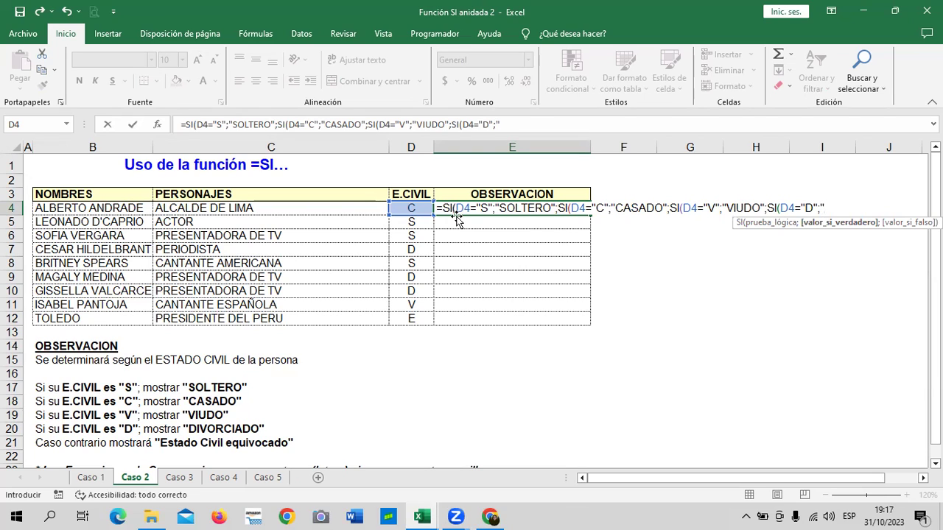
text(DIVORCIADO)
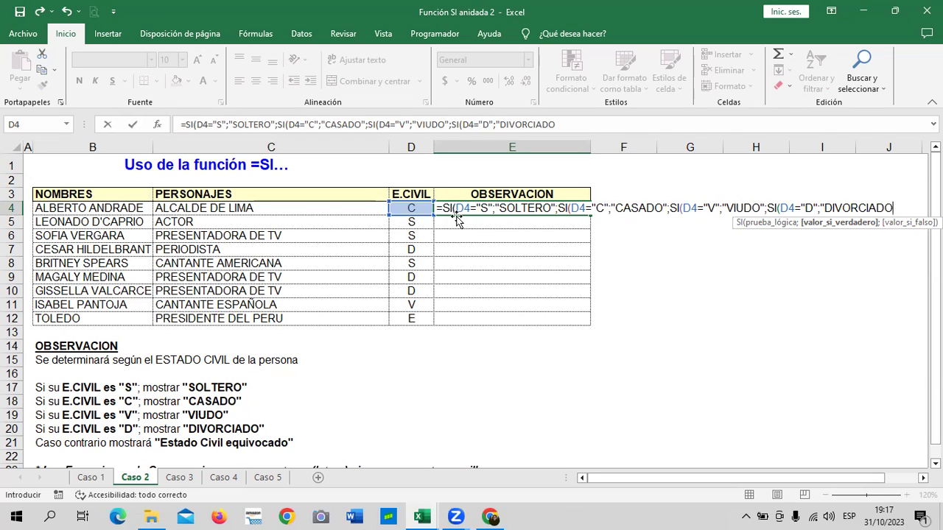
text(";)
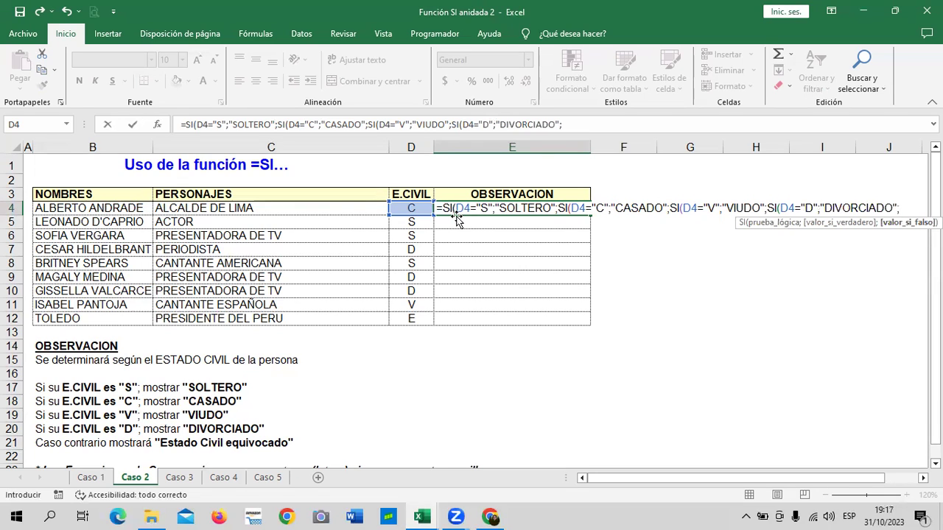
Close the formula with "ESTADO CIVIL EQUIVOCADO" as the fallback and commit it
click(590, 124)
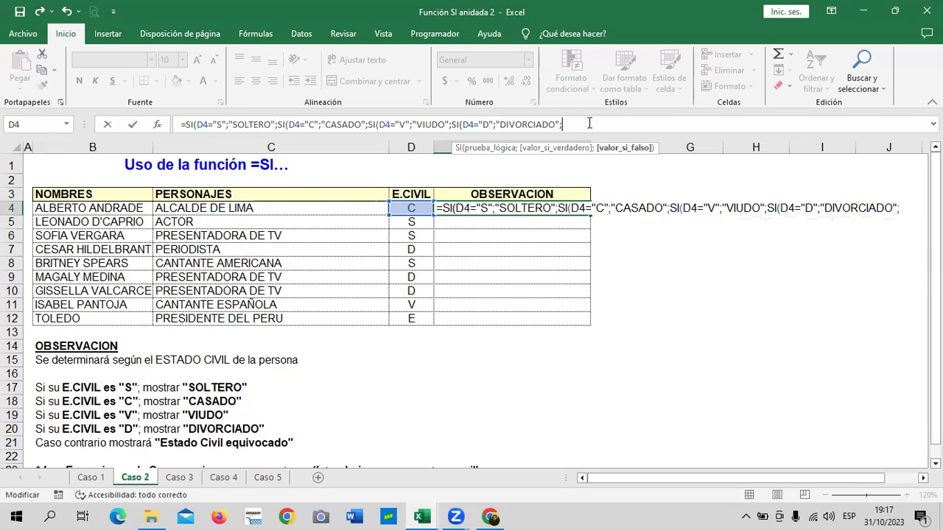
text(")
text(ESTADO CIVIL EQUIVO)
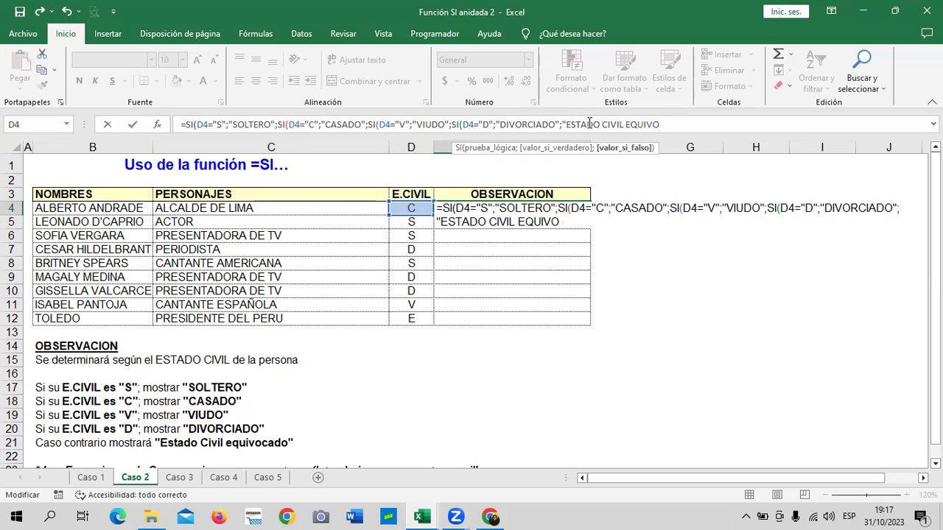
text(CADO")
text()))
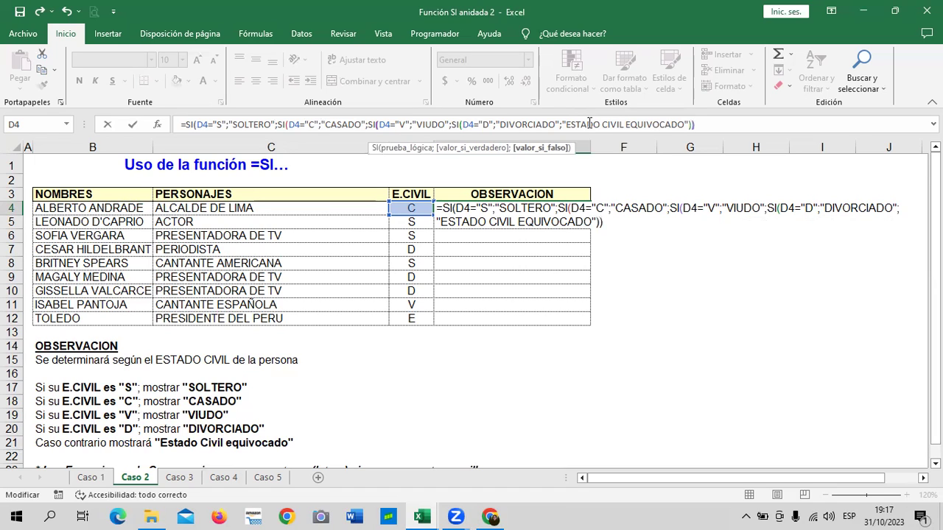
text()))
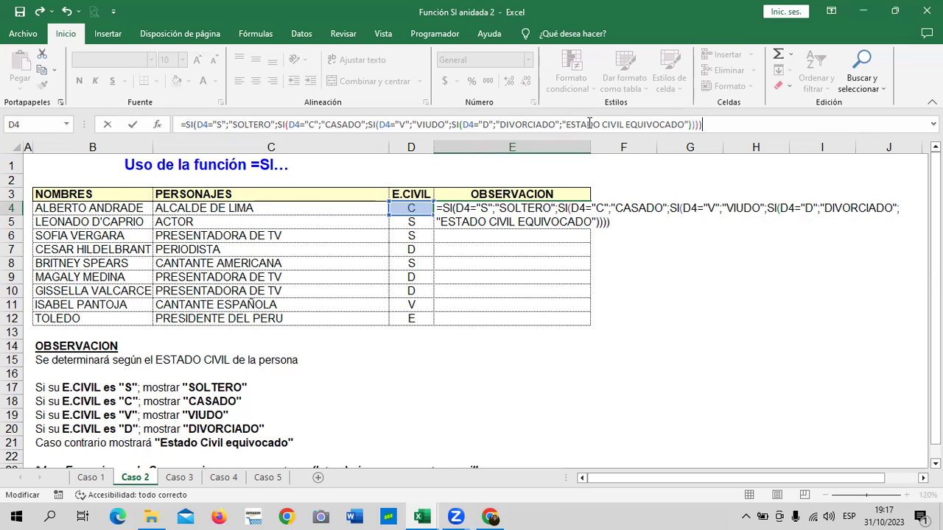
key(Return)
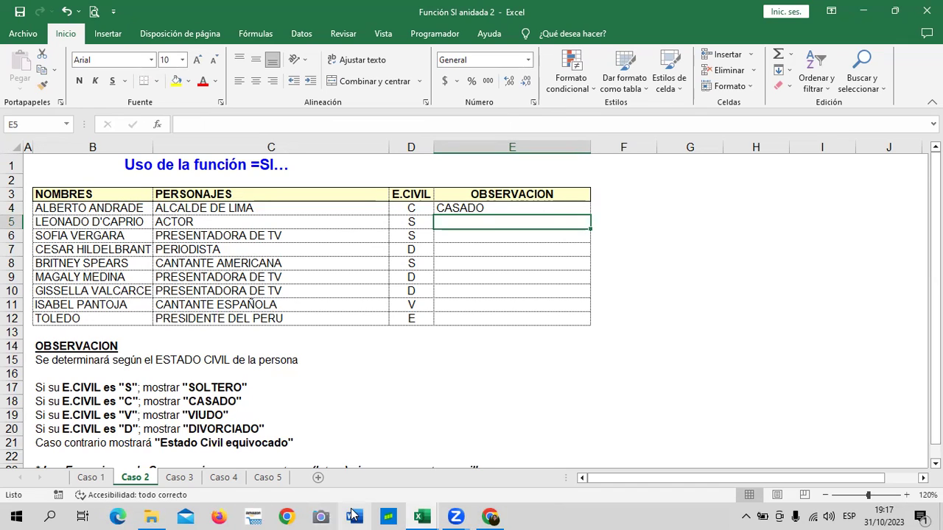
Widen column B, narrow column C, and retype E4's closing parentheses so it still shows CASADO
mouse_move(154, 147)
mouse_down()
mouse_move(454, 149)
mouse_move(186, 154)
mouse_up()
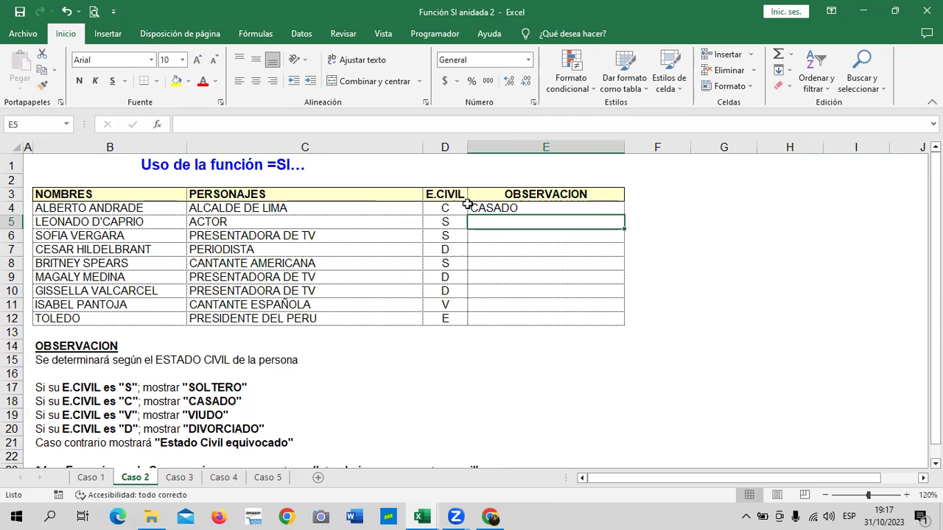
drag(423, 147, 349, 157)
click(512, 205)
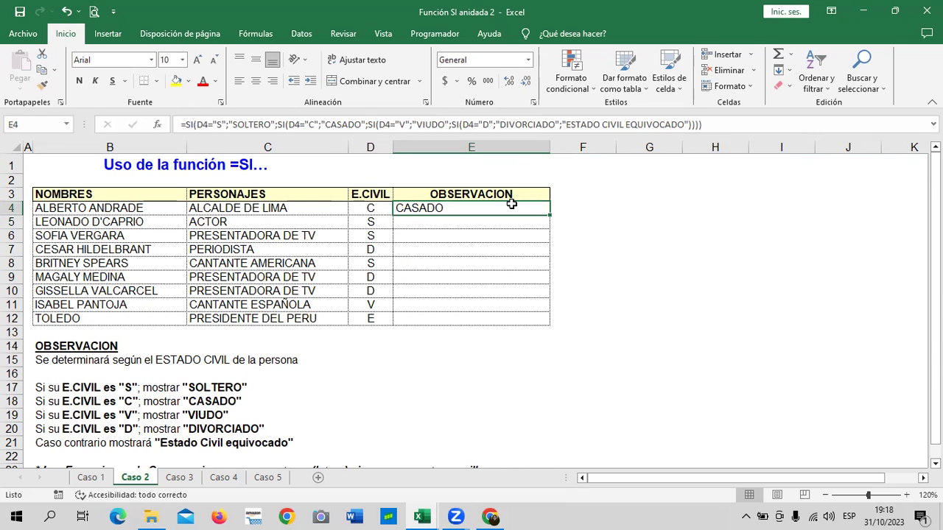
click(719, 126)
key(BackSpace)
key(BackSpace)
key(BackSpace)
key(BackSpace)
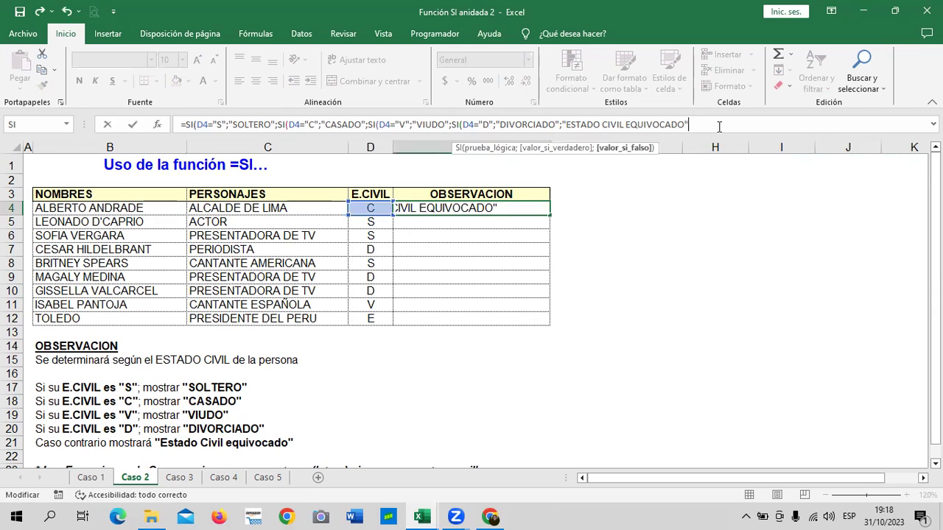
text())
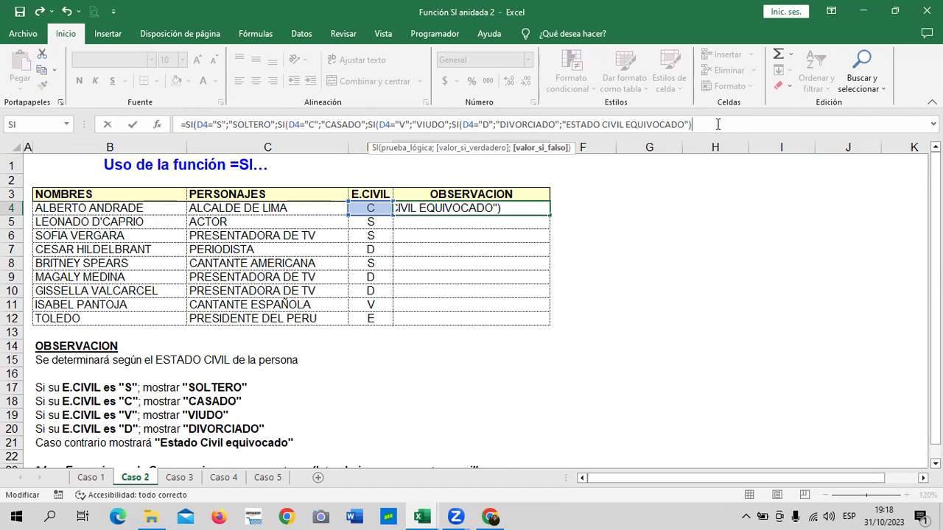
text())
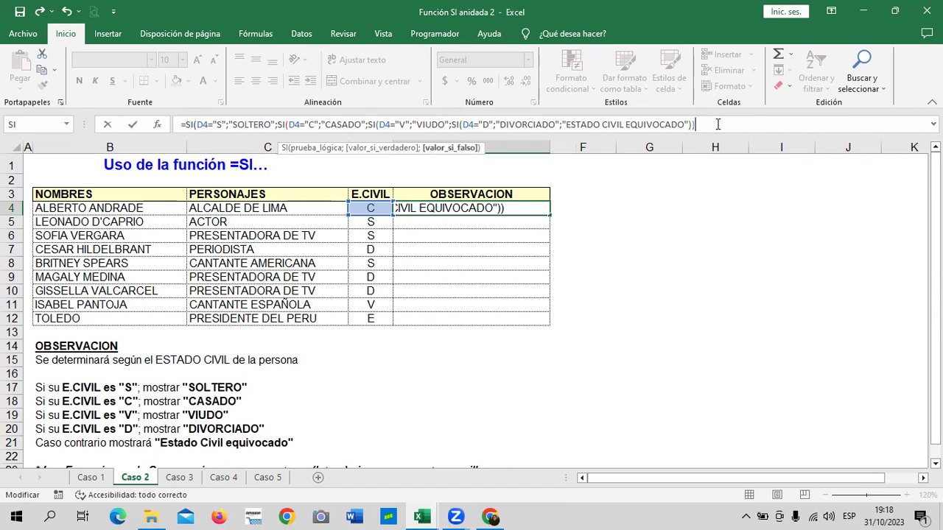
text()))
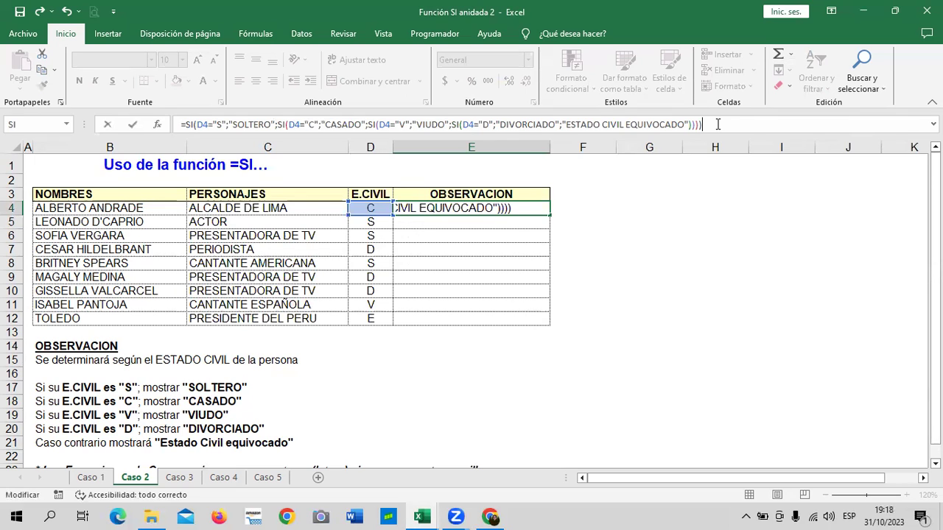
key(Return)
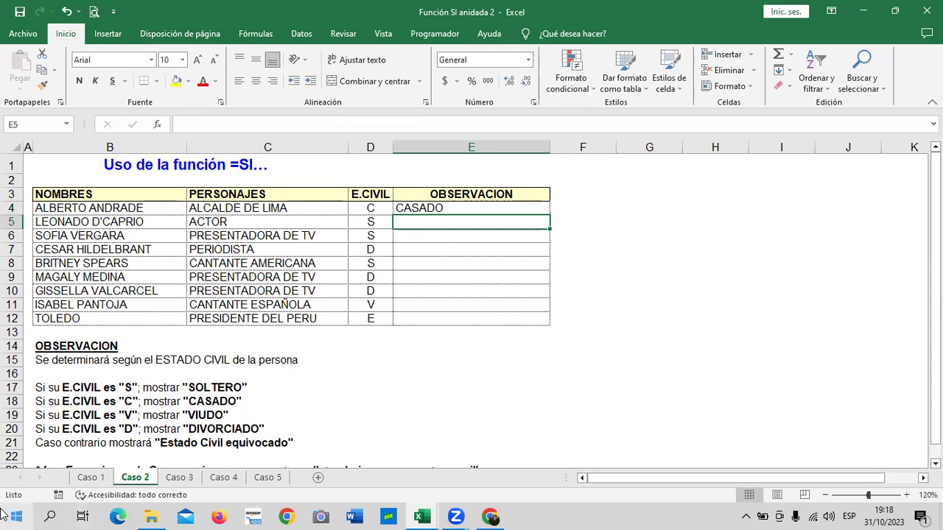
click(509, 209)
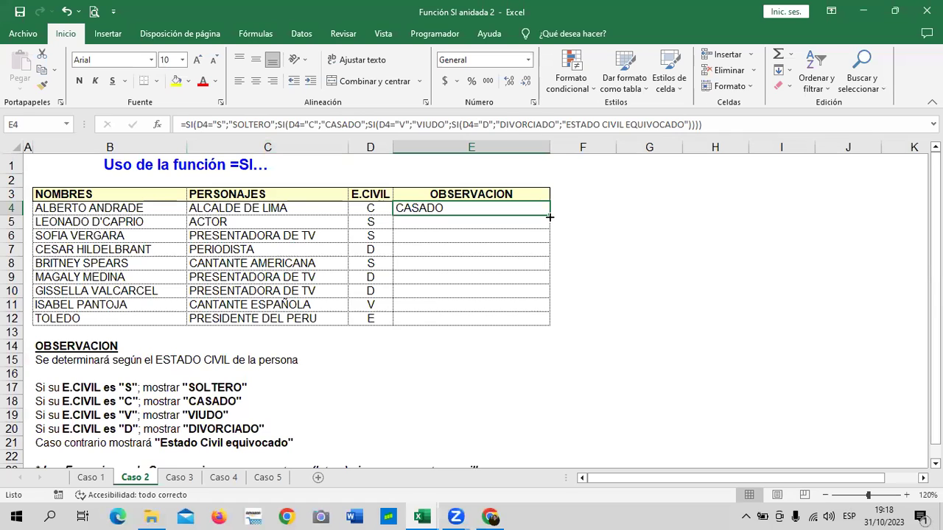
Fill E4's formula down to E12, widen column E, and confirm E12 reads ESTADO CIVIL EQUIVOCADO
drag(549, 217, 552, 319)
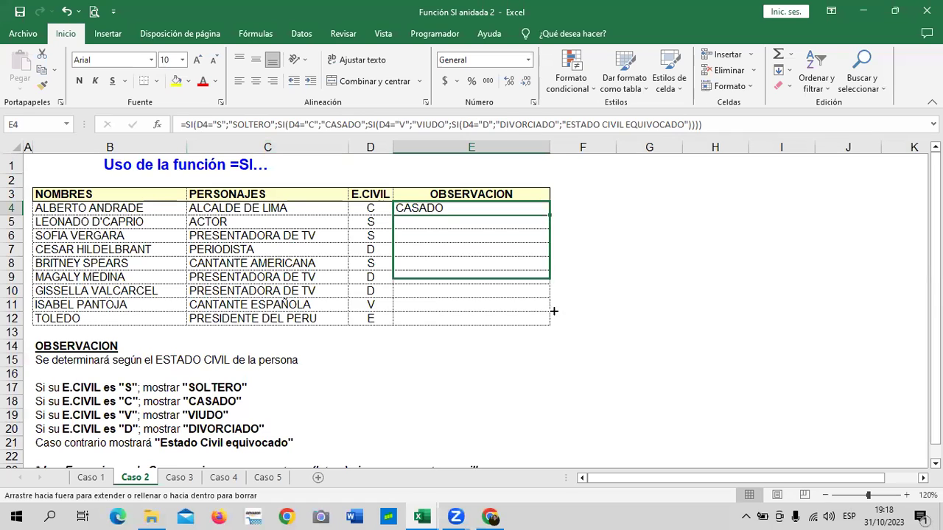
click(642, 293)
drag(550, 145, 560, 145)
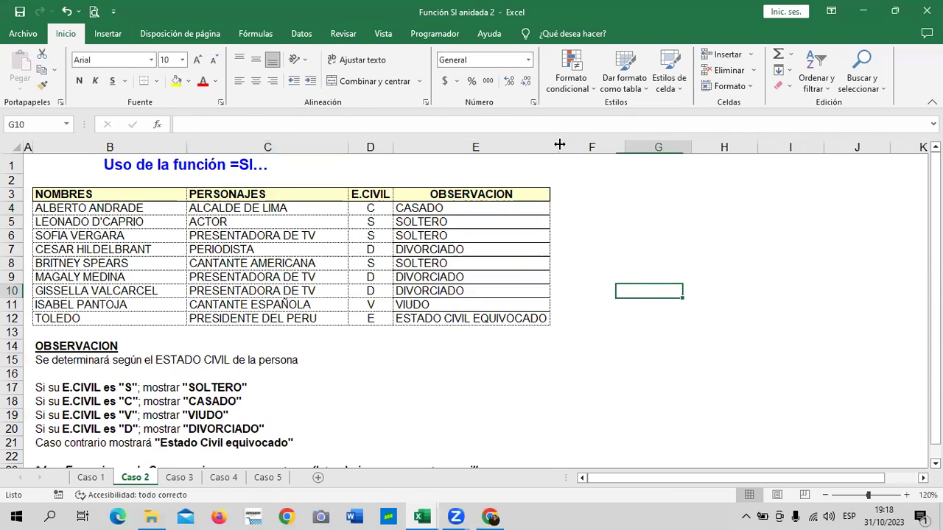
click(230, 317)
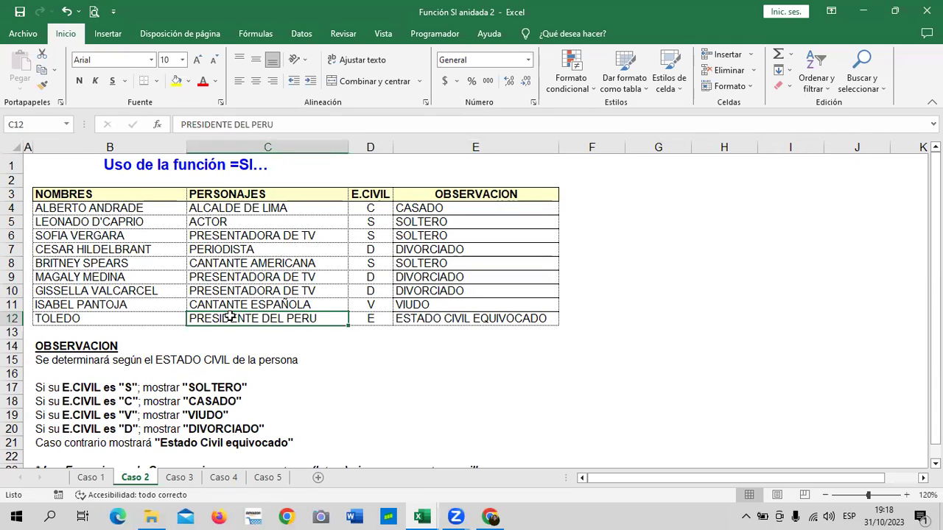
click(372, 318)
click(417, 319)
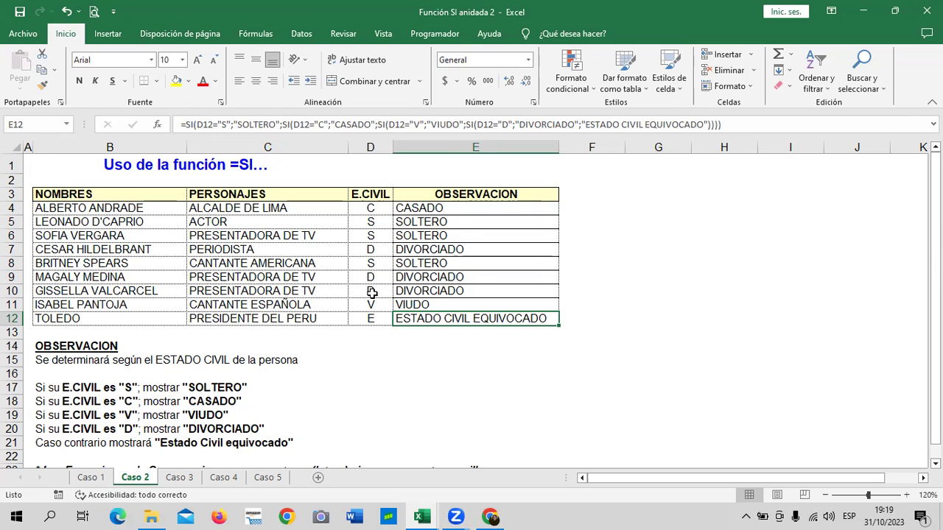
Change D12's civil status code to S to test the formula
click(374, 315)
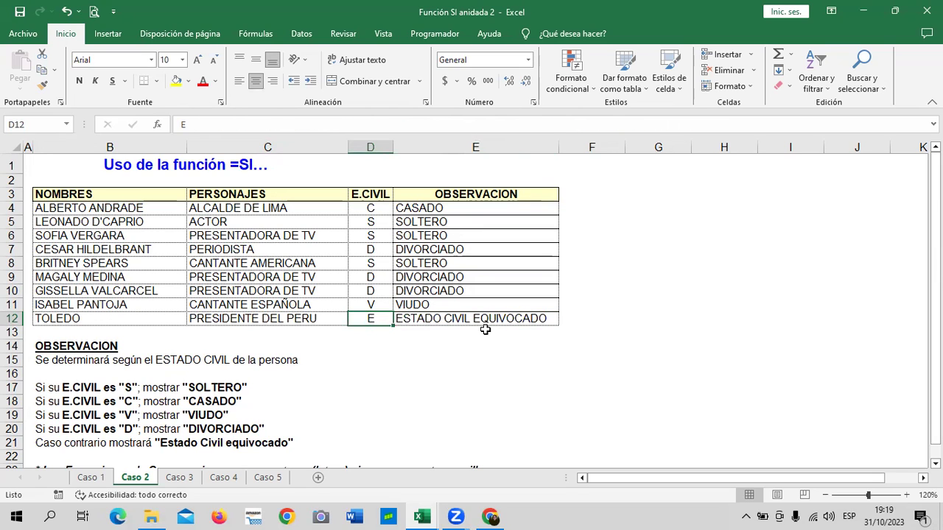
text(S)
key(Return)
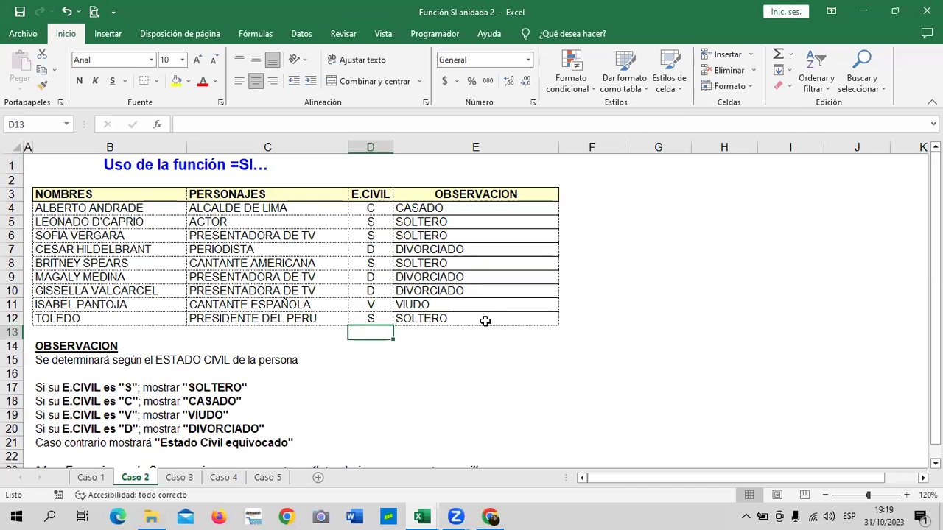
click(641, 286)
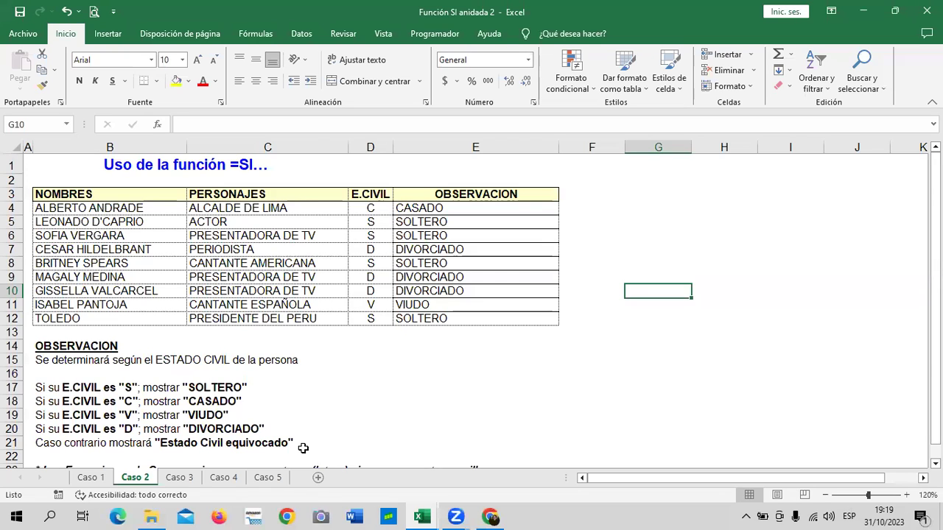
Clear D12 and enter X so E12 returns ESTADO CIVIL EQUIVOCADO
click(364, 319)
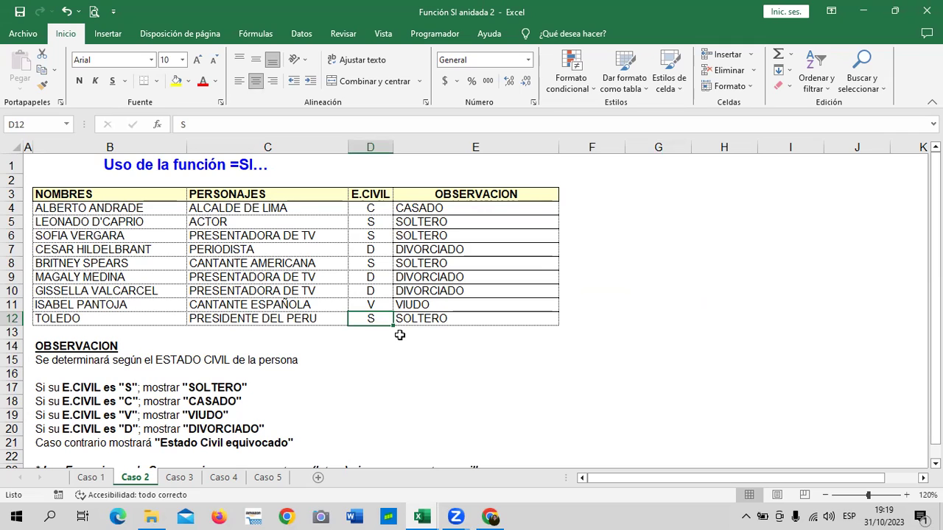
key(Delete)
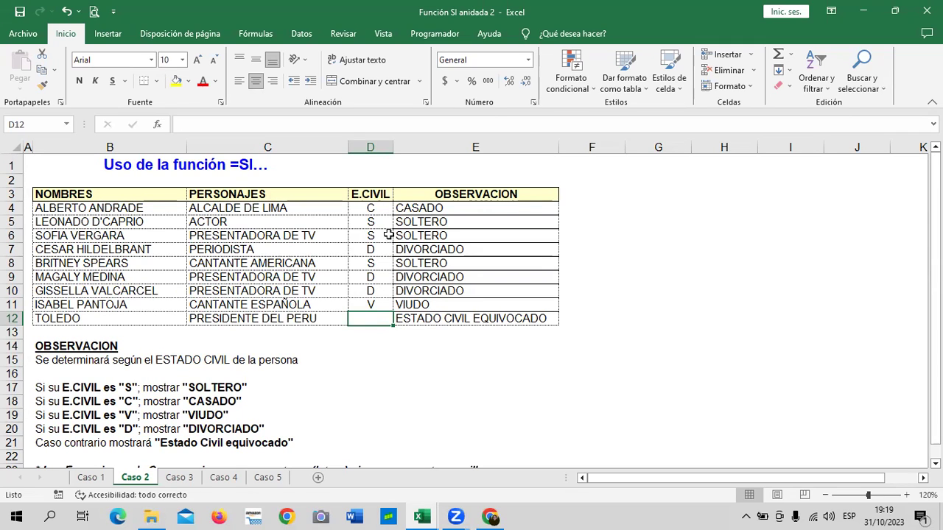
click(422, 358)
click(377, 319)
text(X)
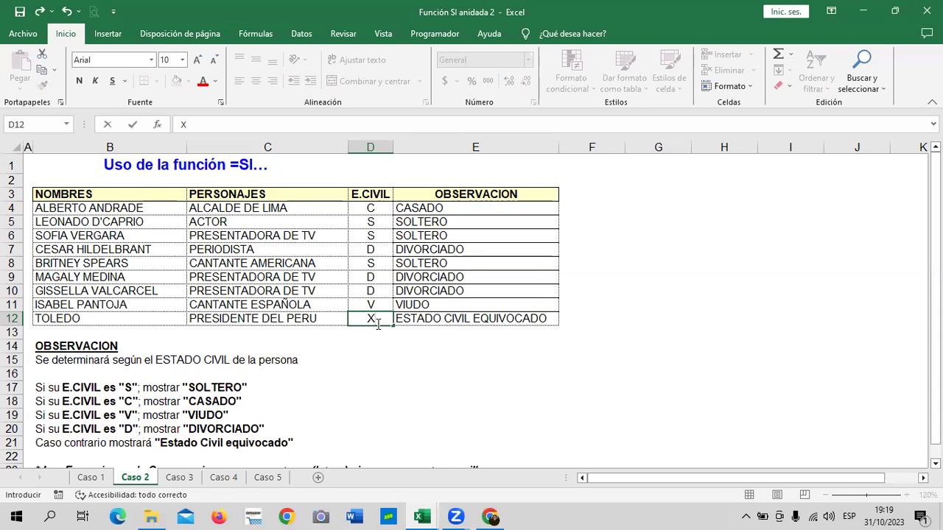
key(Return)
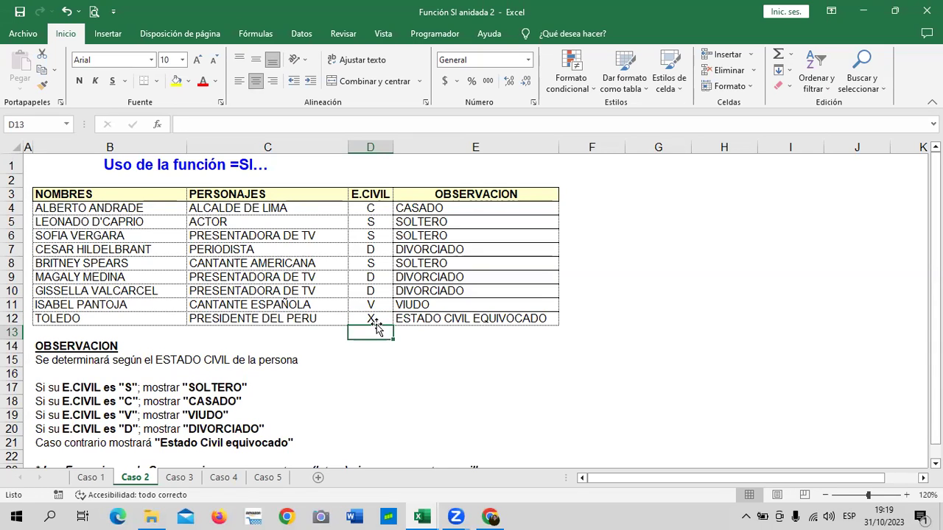
click(377, 318)
click(389, 386)
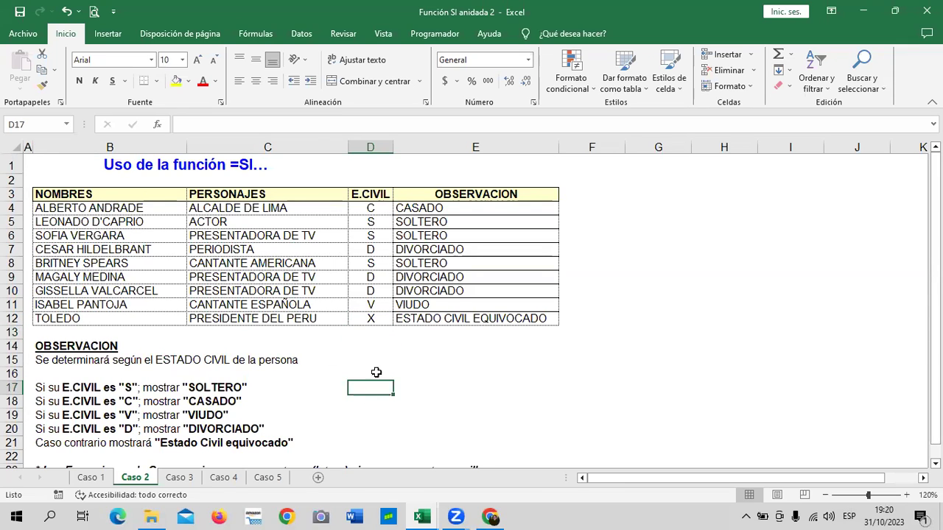
On Caso 3, review category A in C4 and its 2,500.00 amount
click(180, 477)
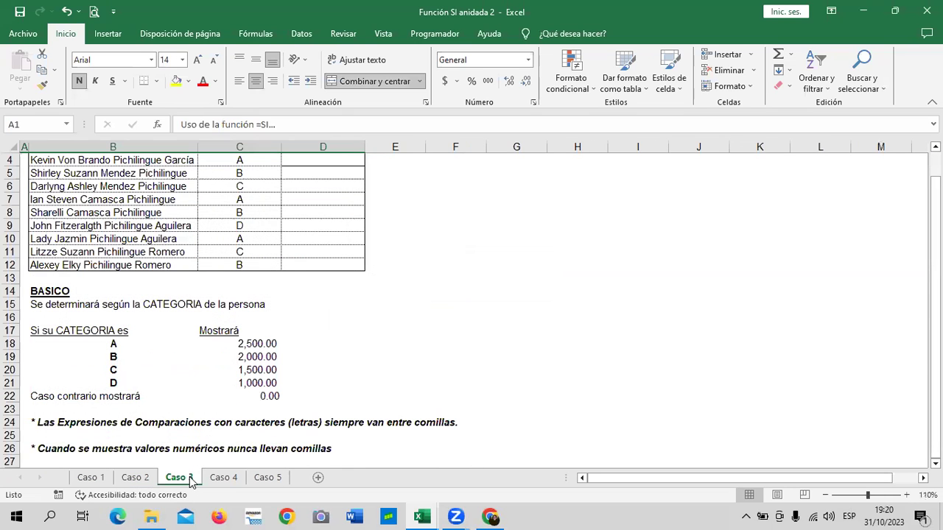
scroll(243, 389, up, 1)
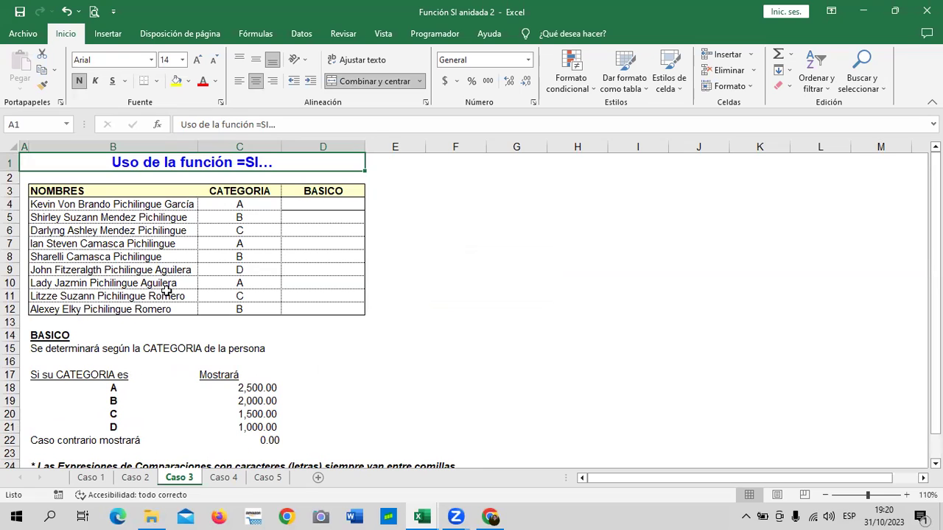
click(314, 205)
click(332, 252)
click(327, 201)
click(241, 205)
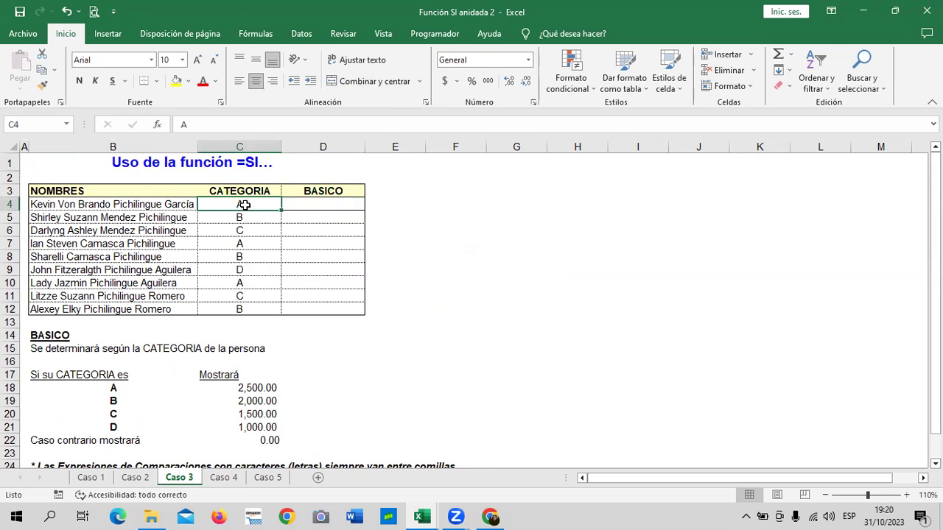
click(258, 389)
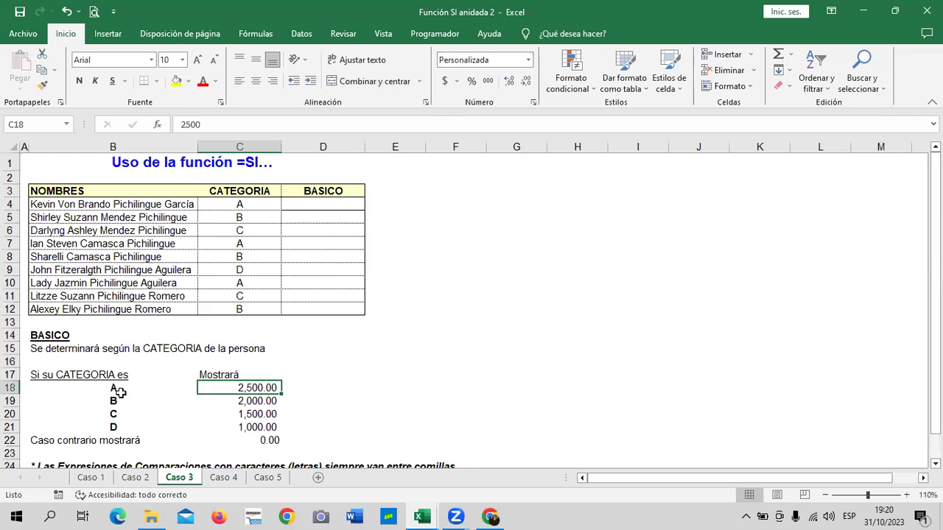
click(244, 203)
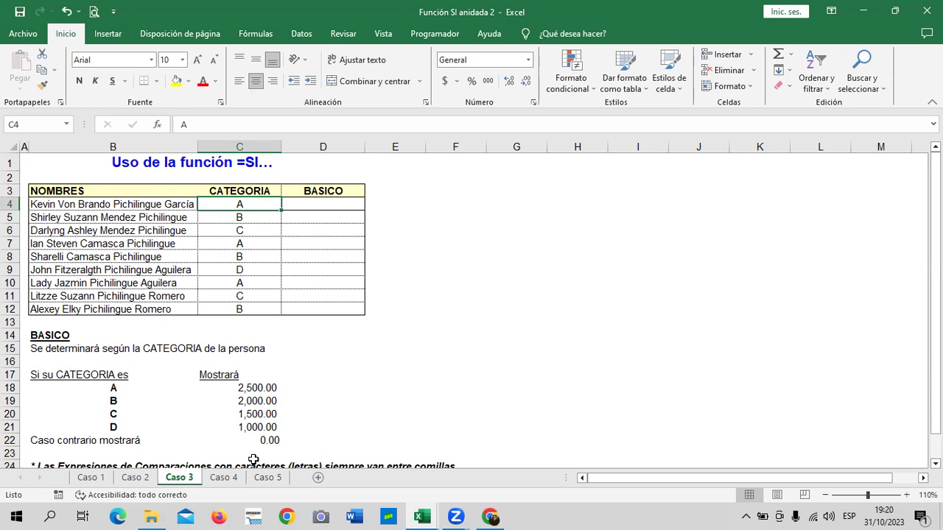
On Caso 4, check the INGENIERO label and DOCTOR amount in the OCUPACION rules
click(264, 389)
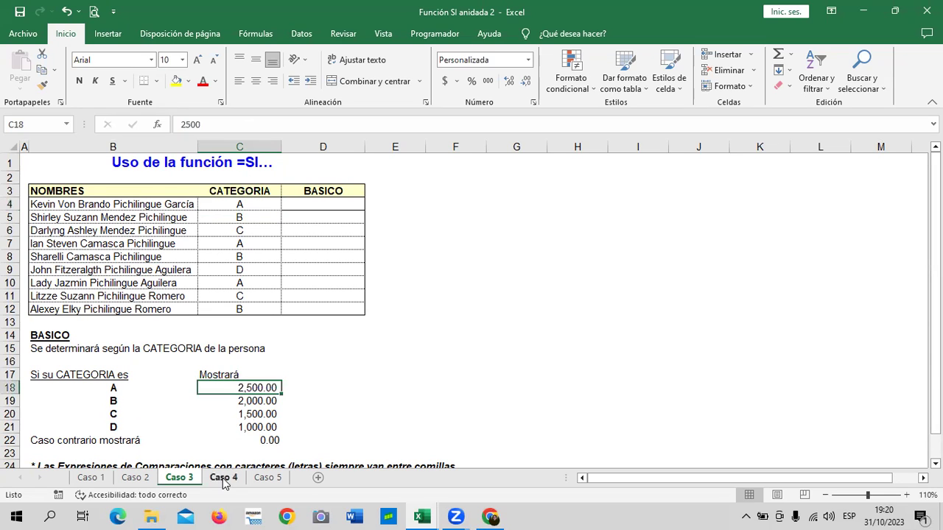
click(214, 479)
click(181, 477)
click(221, 477)
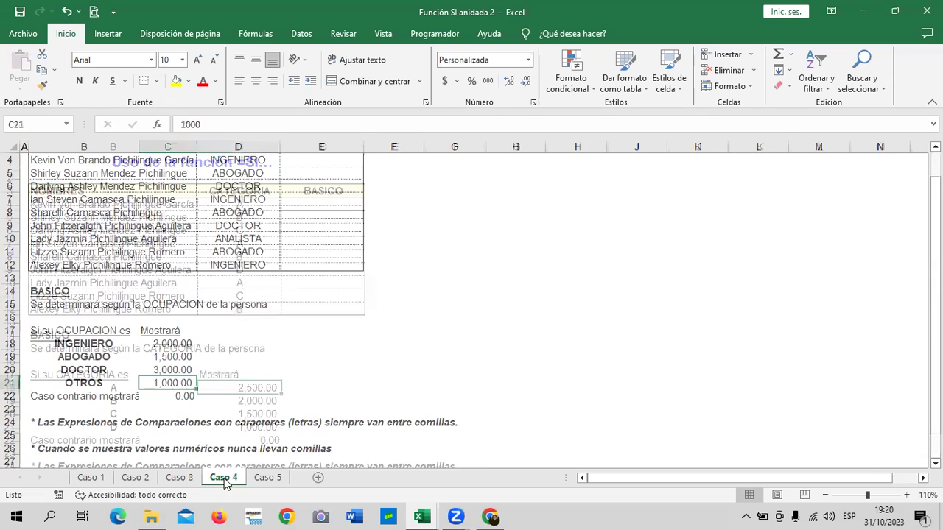
scroll(262, 293, up, 1)
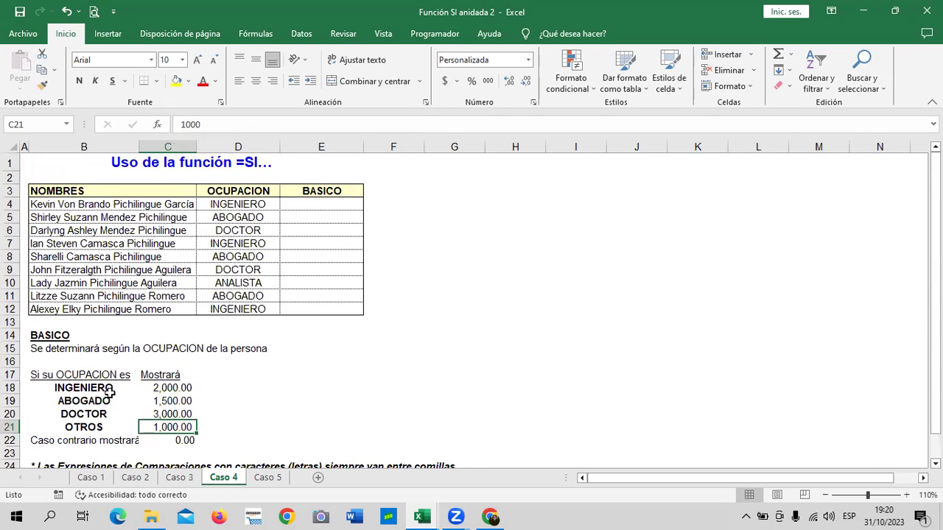
click(111, 390)
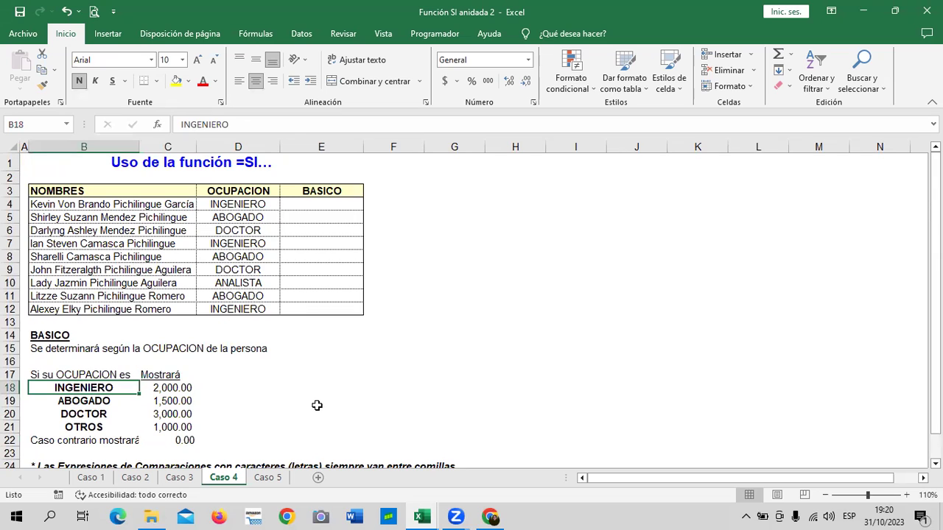
click(172, 413)
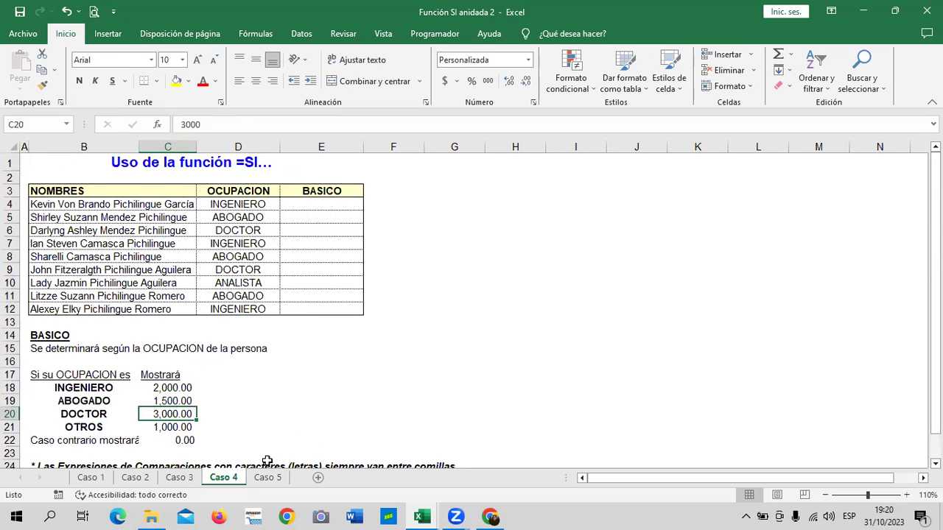
click(179, 479)
On Caso 5, widen column F and check category A, BASICO amounts and the 0.00 default
click(266, 479)
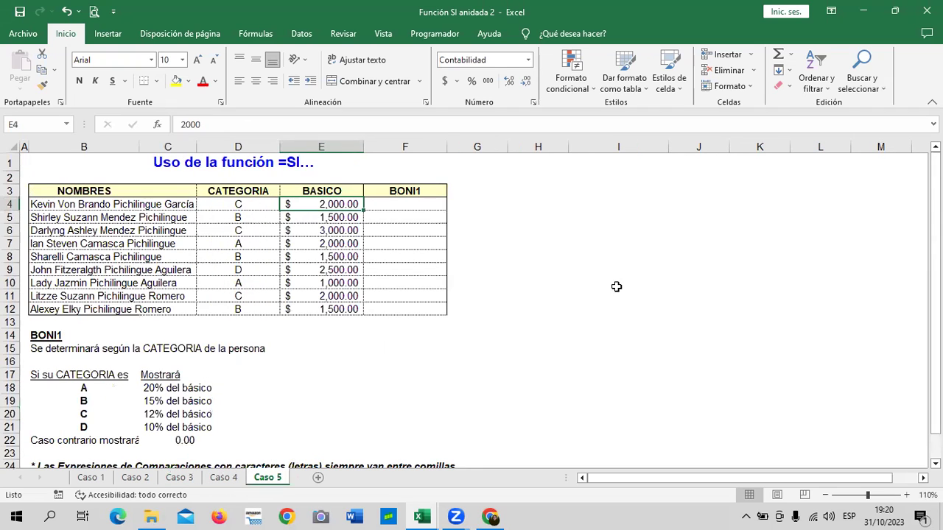
click(655, 253)
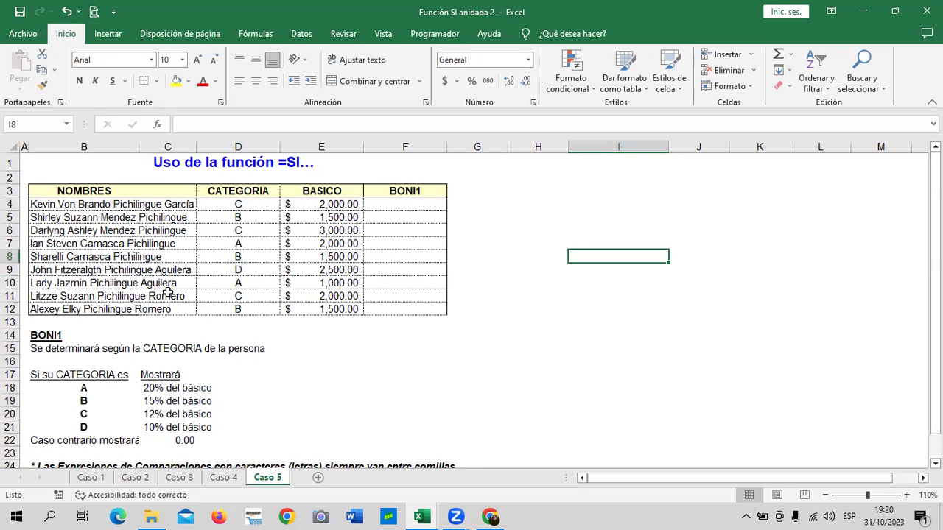
drag(447, 146, 471, 148)
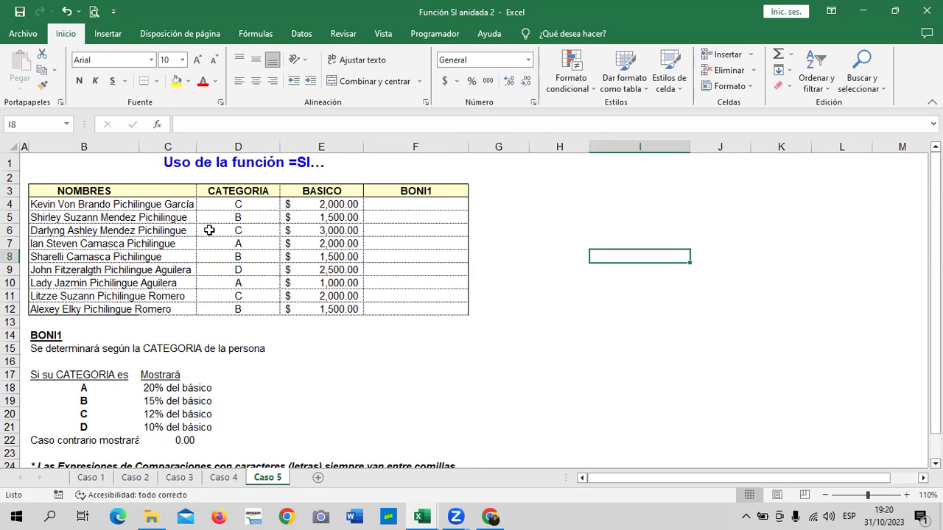
click(73, 388)
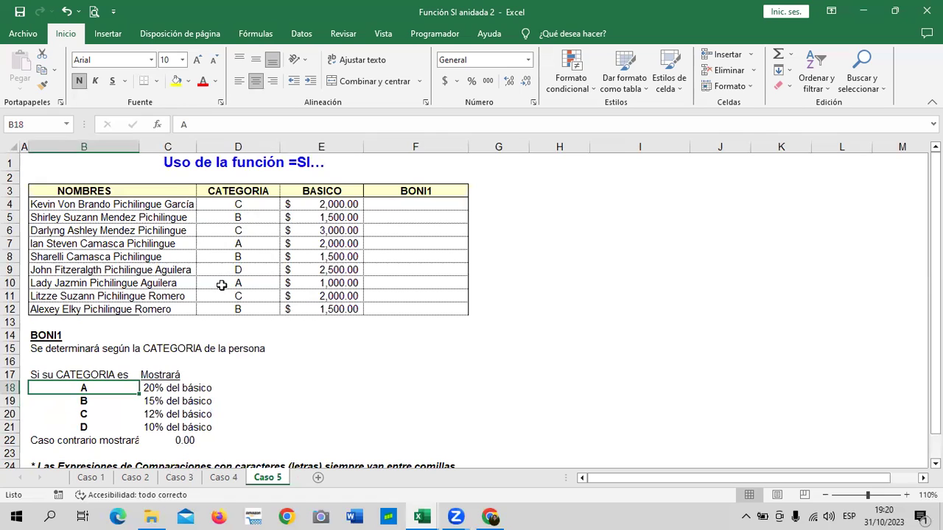
click(315, 243)
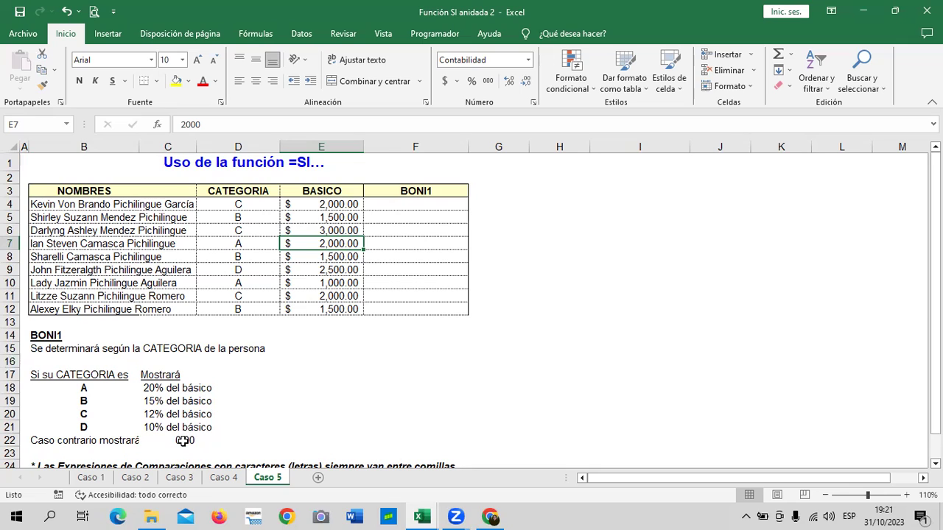
click(182, 441)
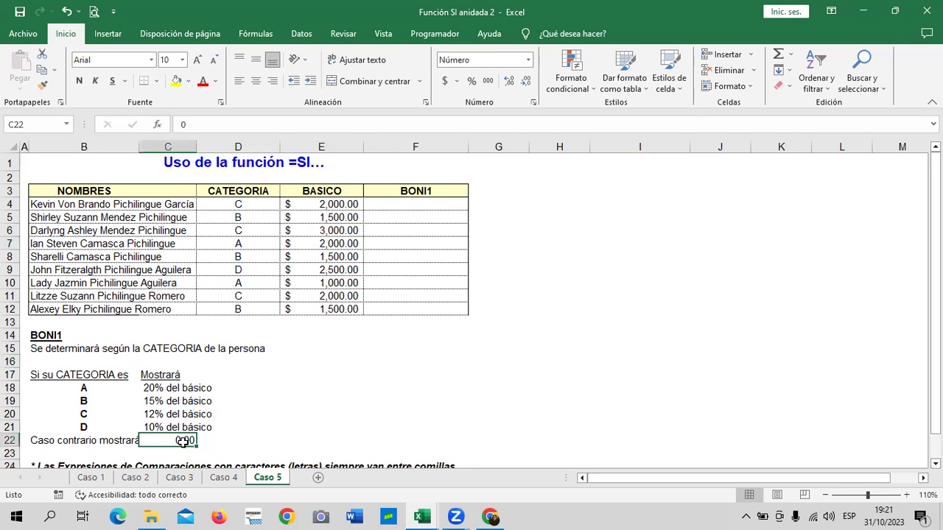
click(573, 336)
click(391, 204)
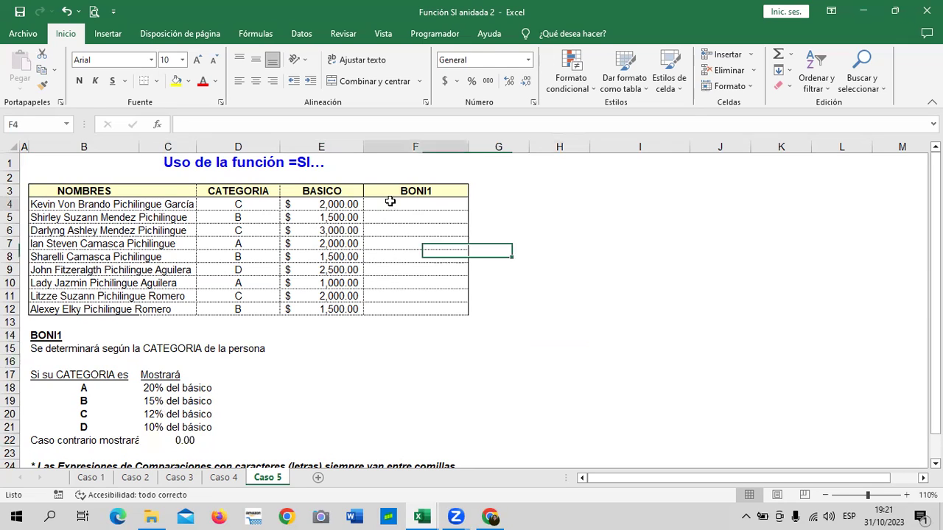
click(538, 228)
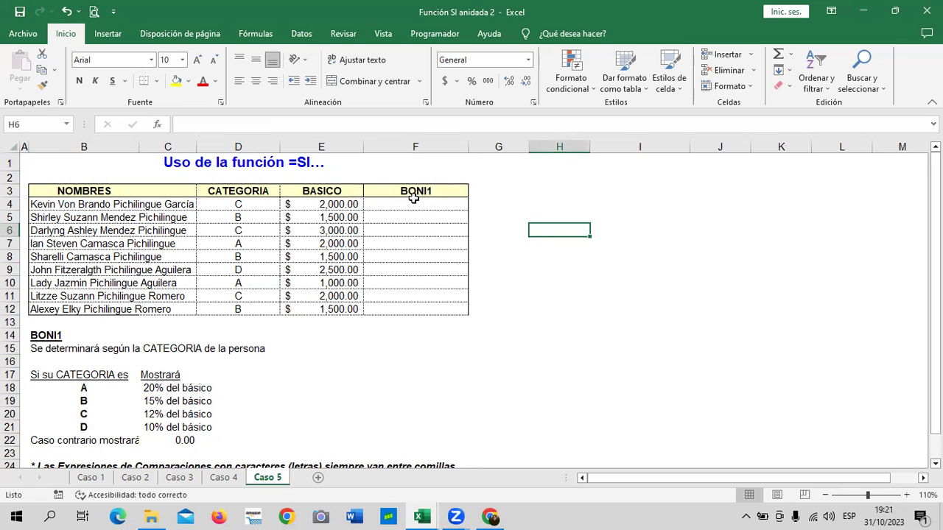
Apply Contabilidad accounting format to BONI1 cells F4:F12, then select F4
drag(415, 205, 412, 310)
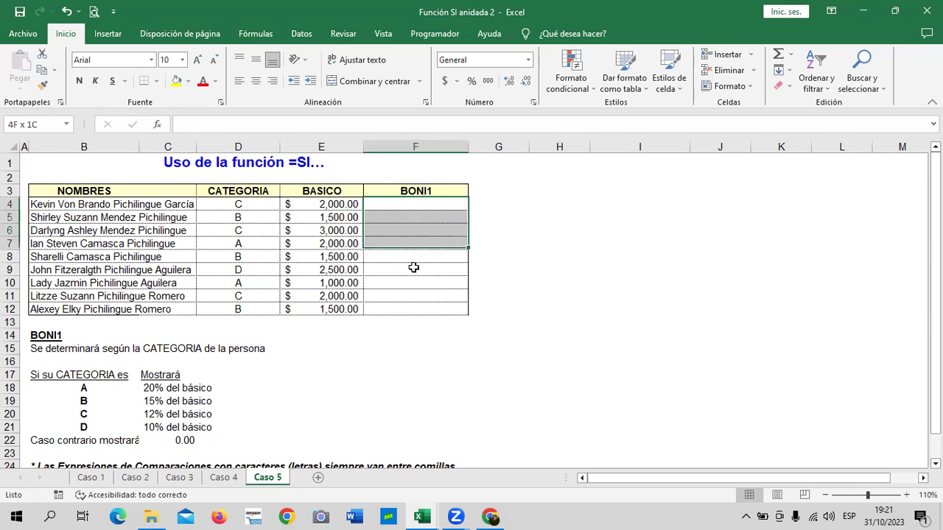
click(445, 81)
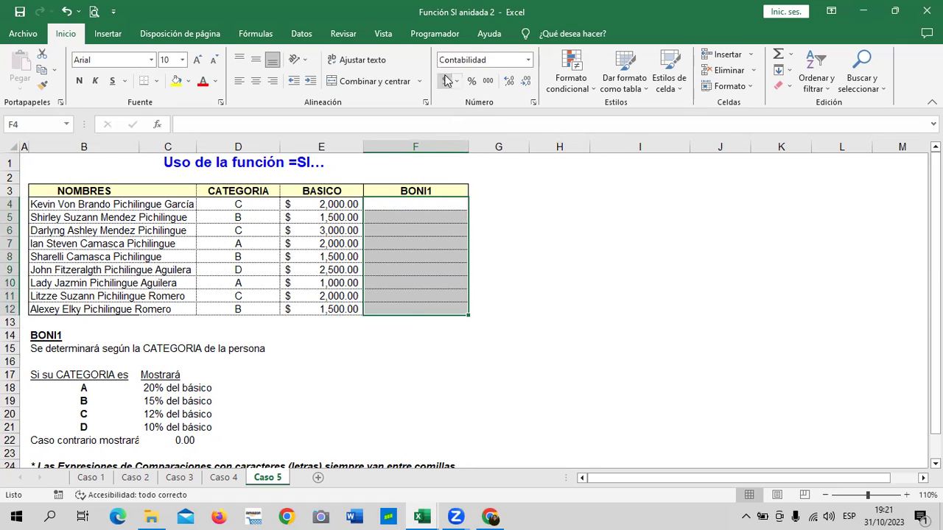
click(561, 191)
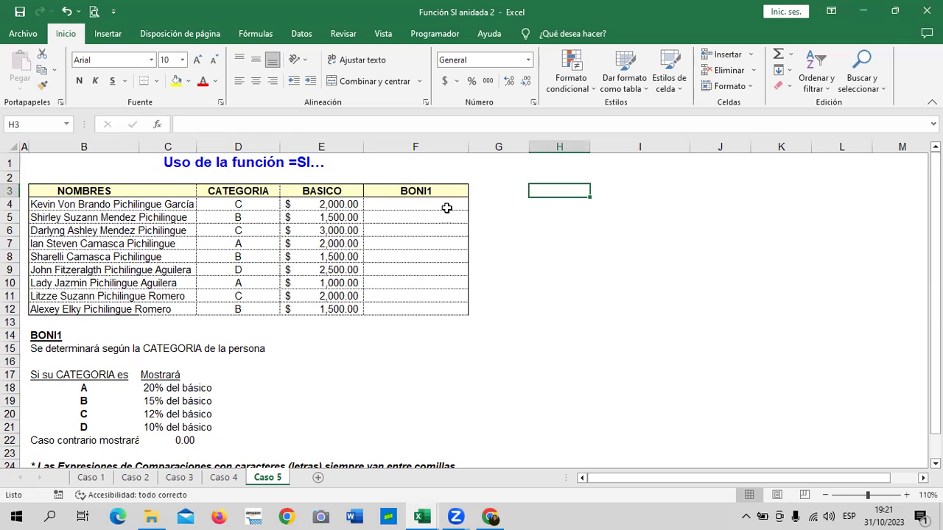
click(545, 348)
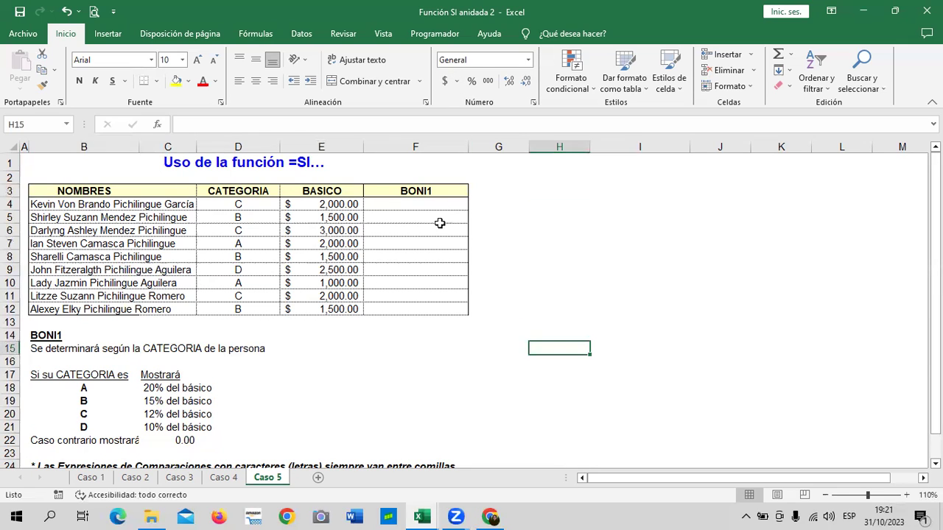
click(437, 205)
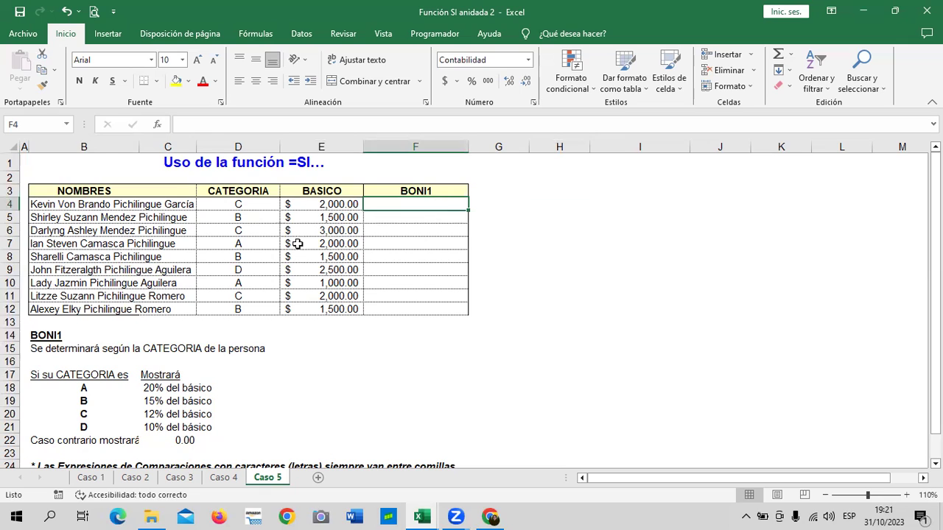
click(560, 269)
click(445, 204)
Start F4's formula as =SI(D4="A";E4*20%; to pay 20% for category A
text(=)
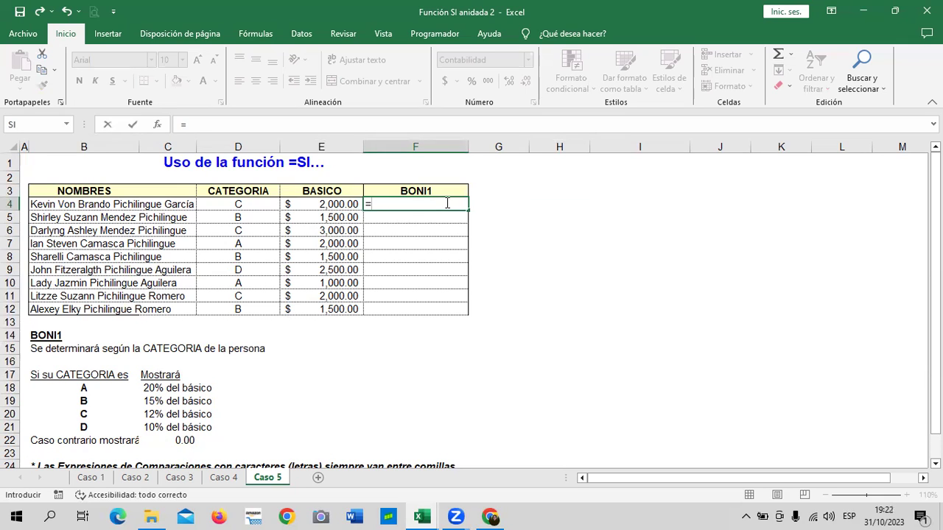
text(SI)
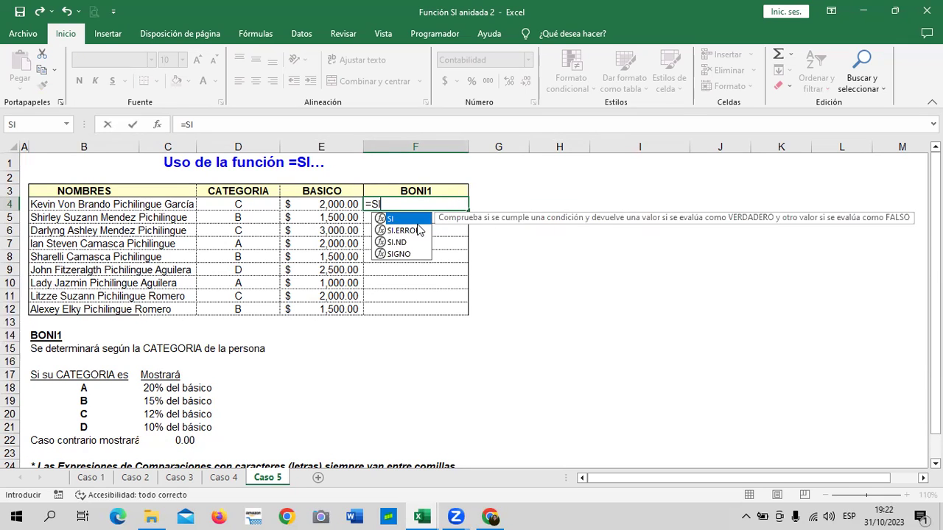
double_click(409, 221)
click(244, 205)
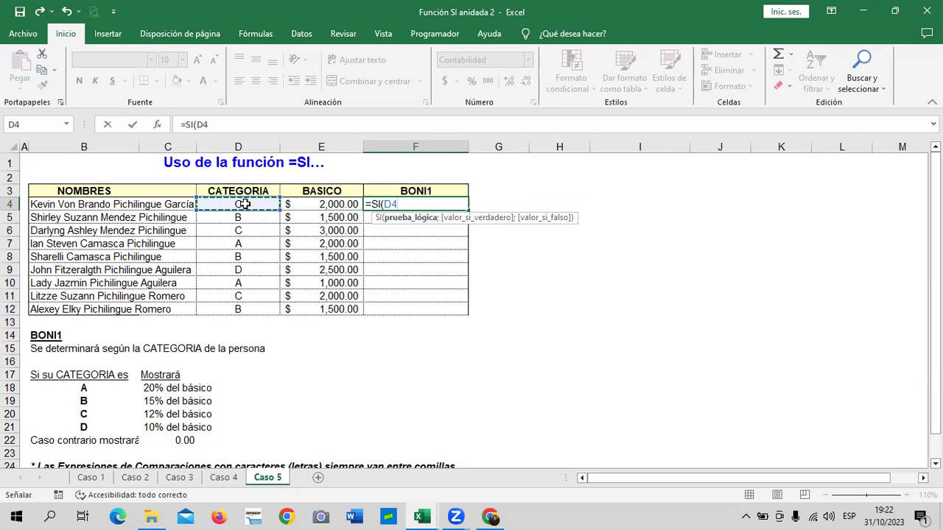
text(="A";)
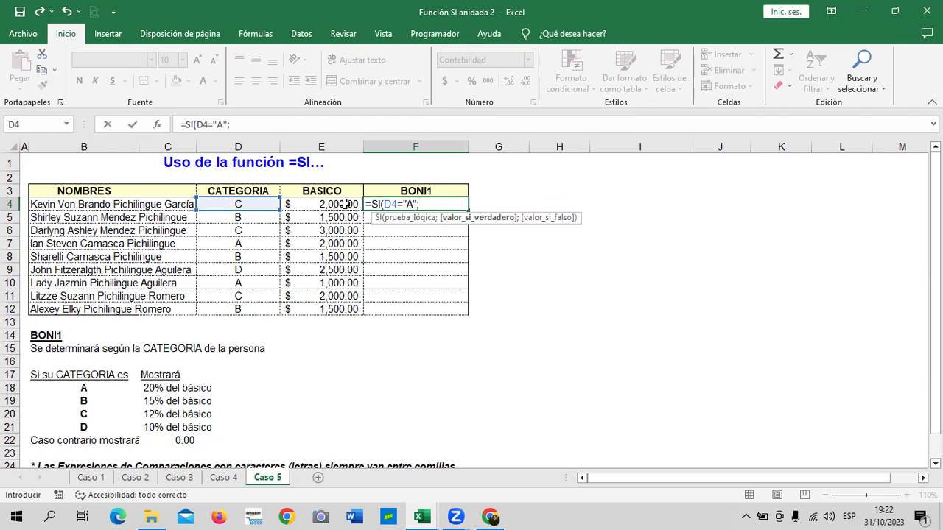
click(344, 204)
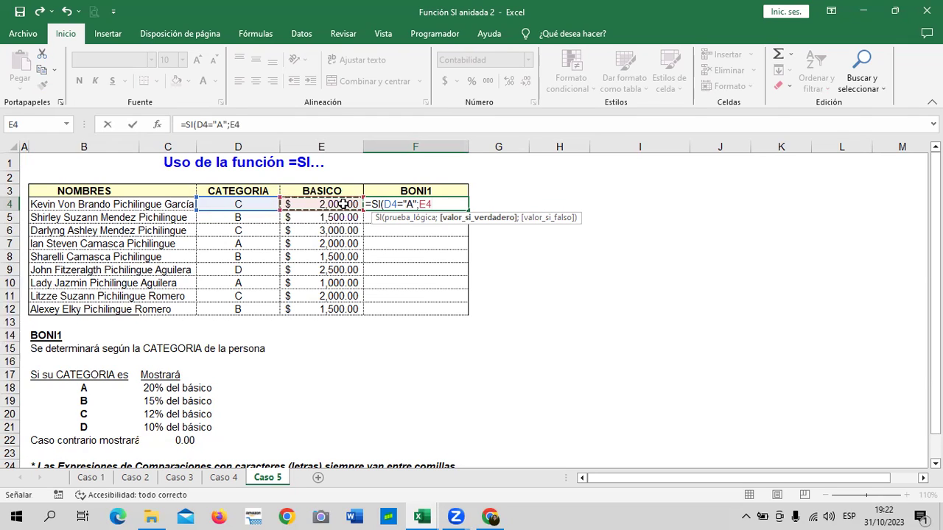
text(*20%)
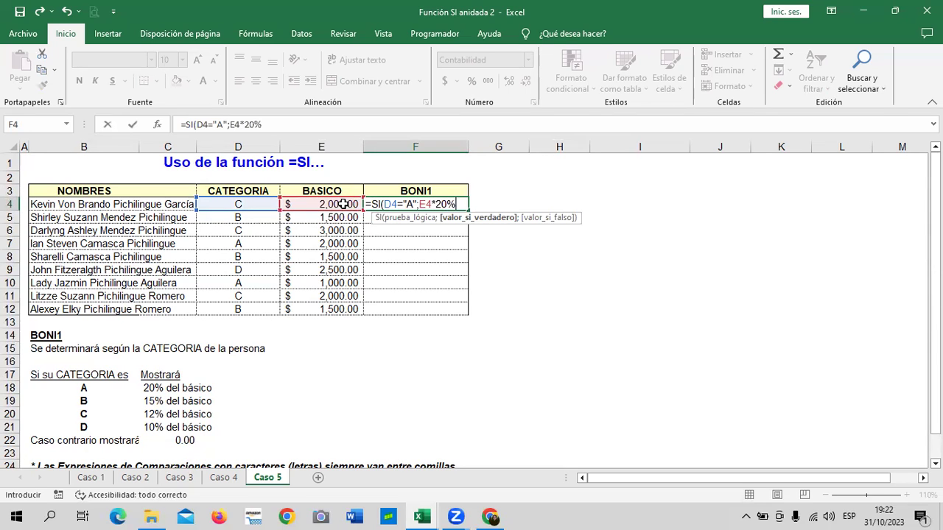
text(;)
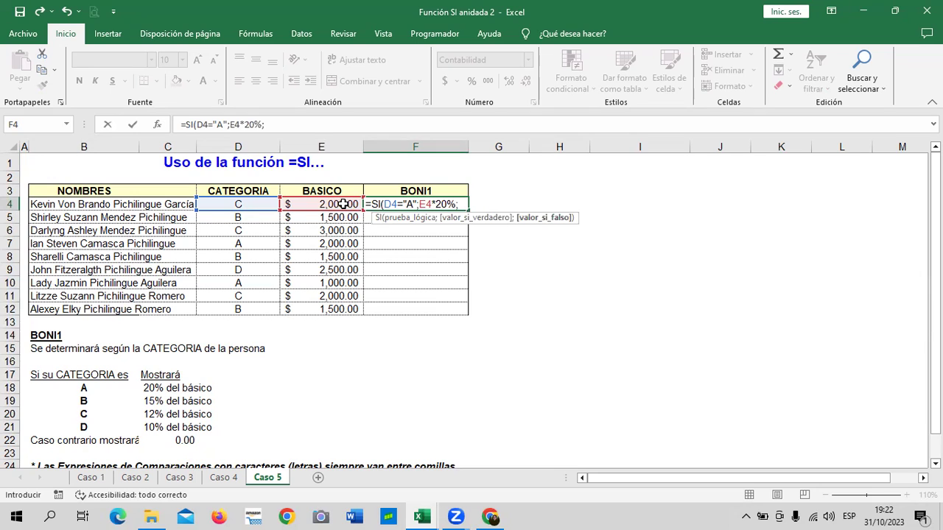
text(SI)
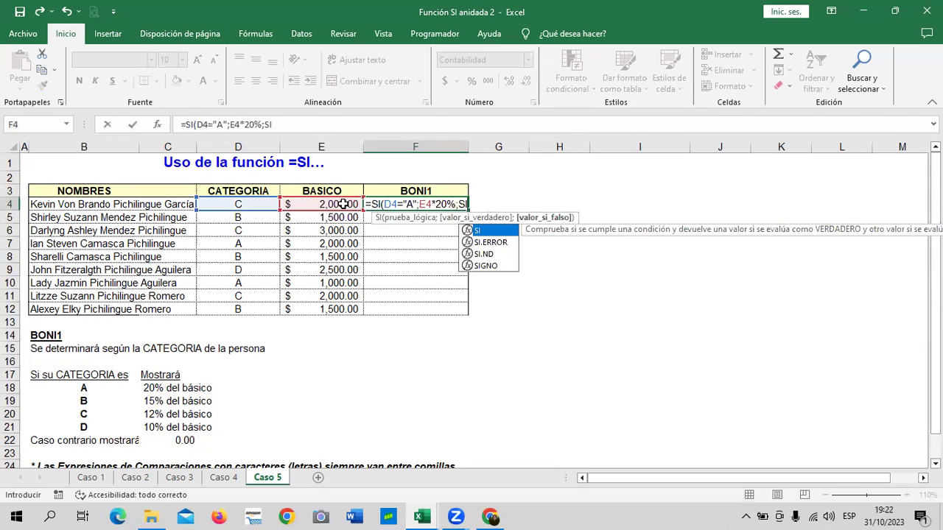
Add a nested SI paying E4*15% when D4 is category B
double_click(505, 229)
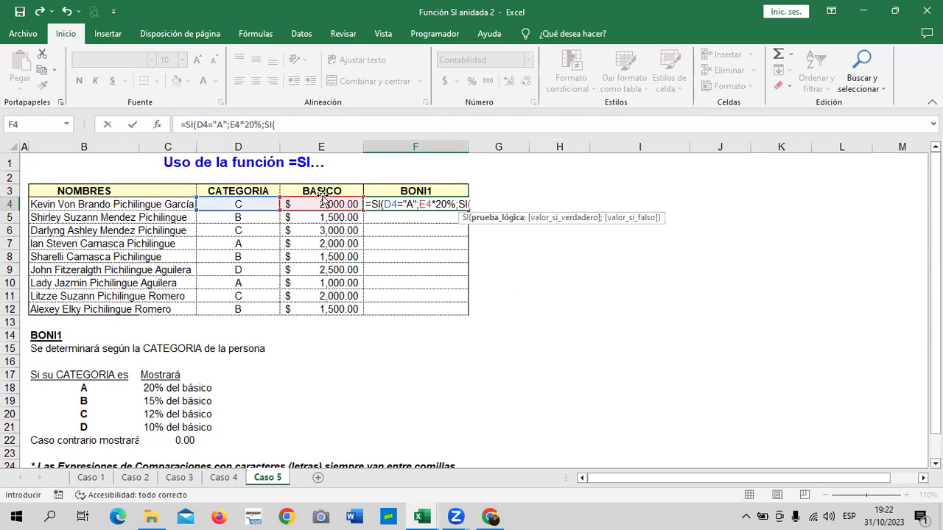
click(238, 204)
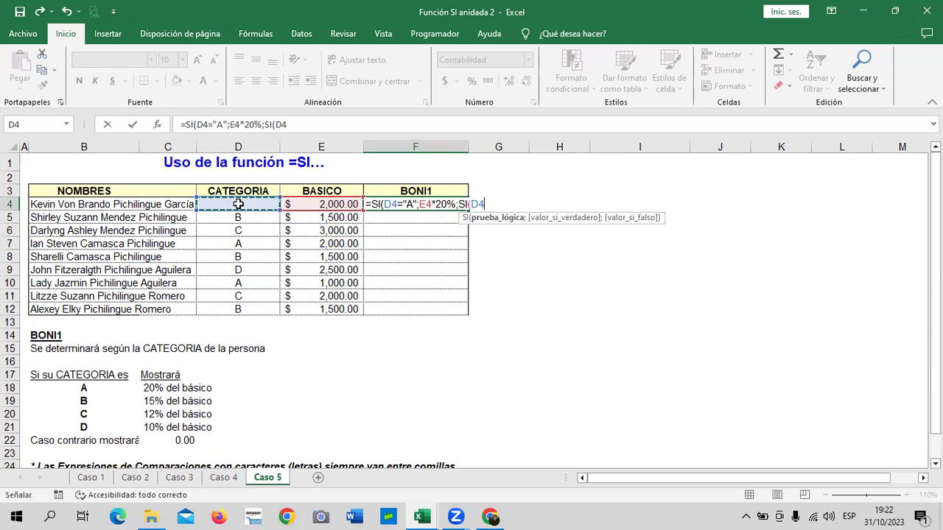
text(=")
text(B")
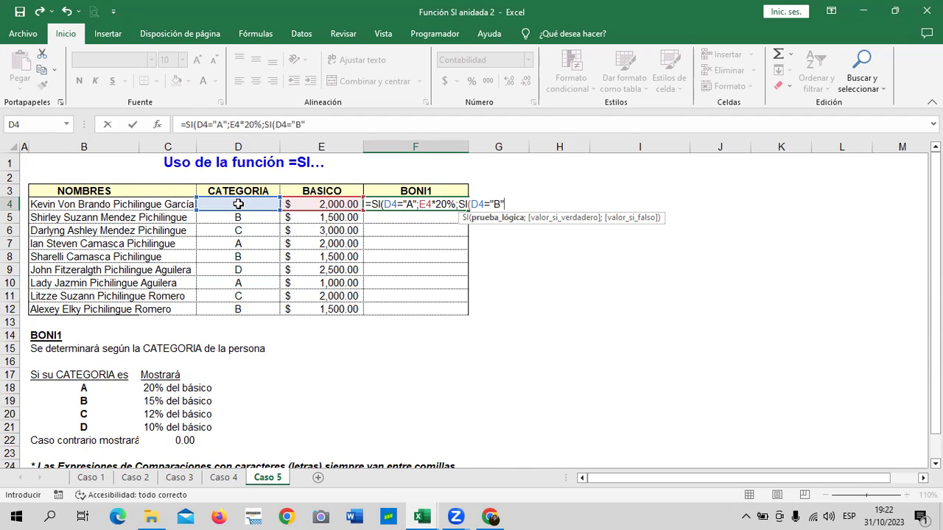
text(;)
click(312, 203)
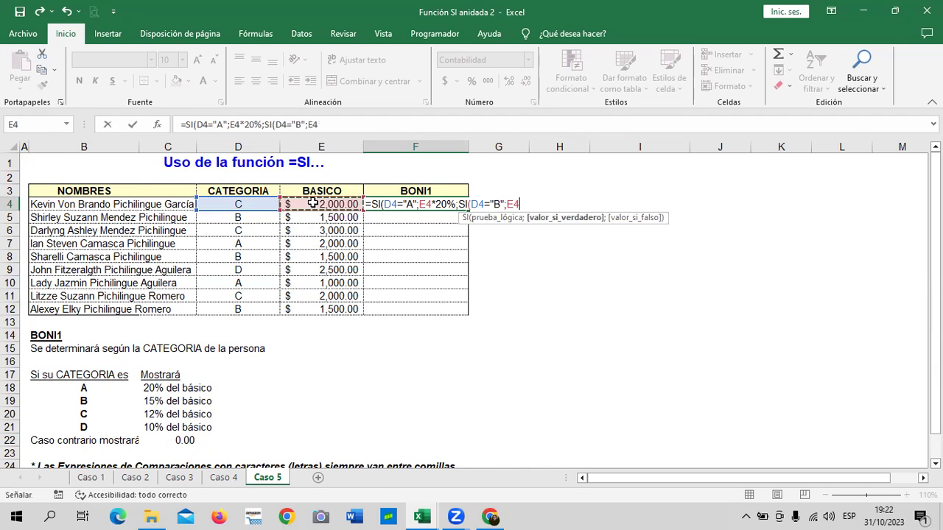
text(*)
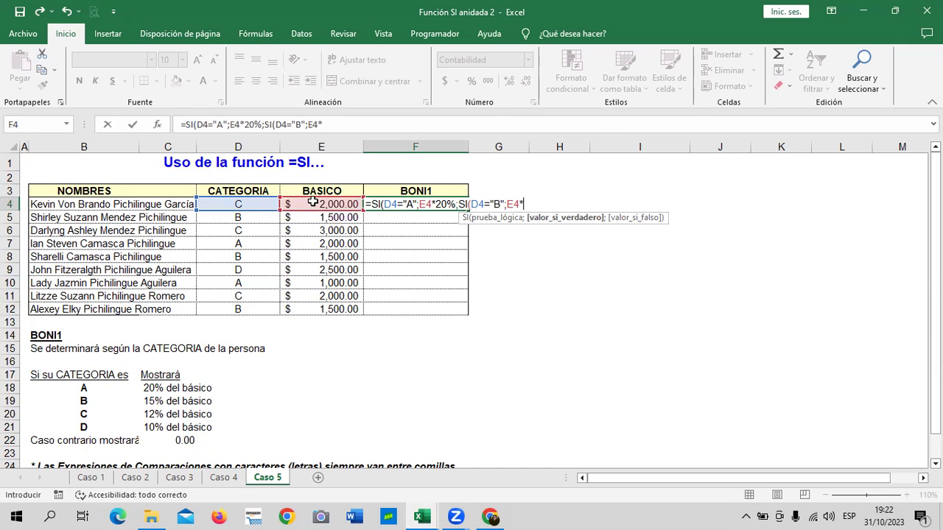
text(15%;)
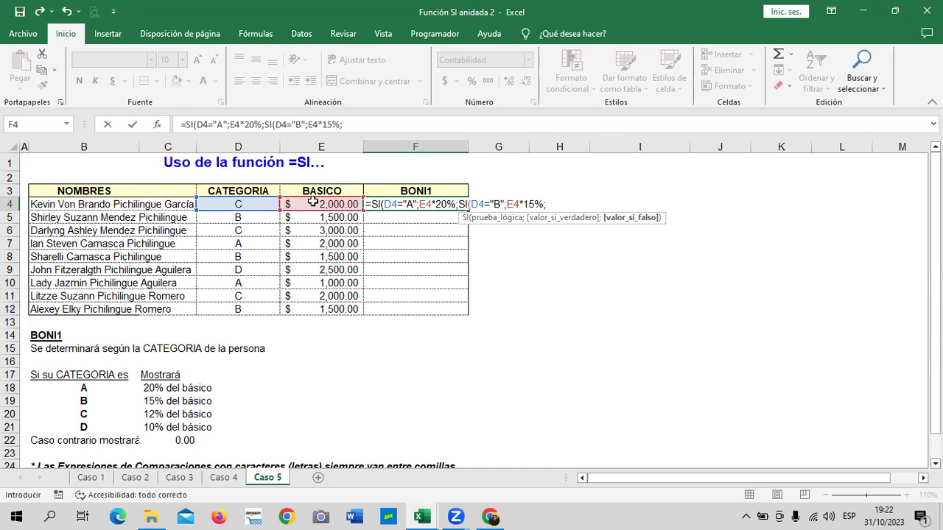
text(SI()
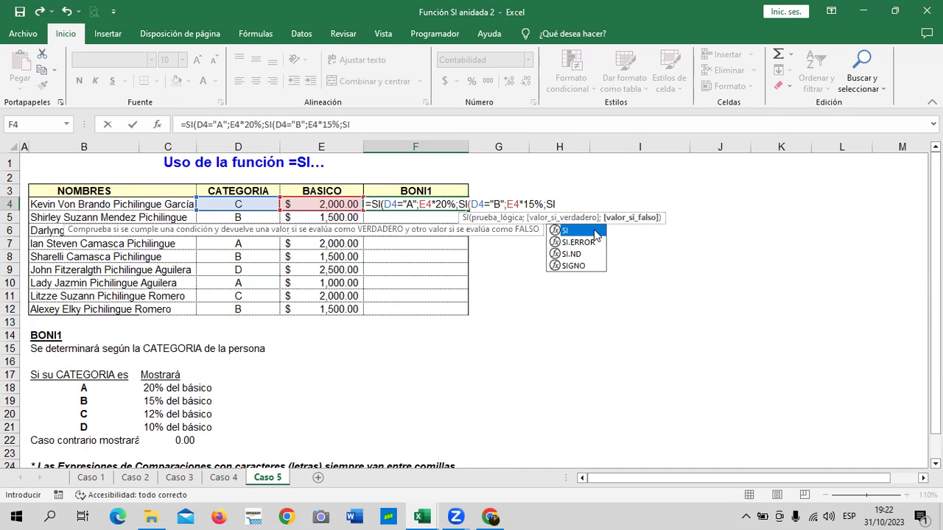
Add the category C branch at E4*12% and begin a fourth SI test on D4
double_click(595, 232)
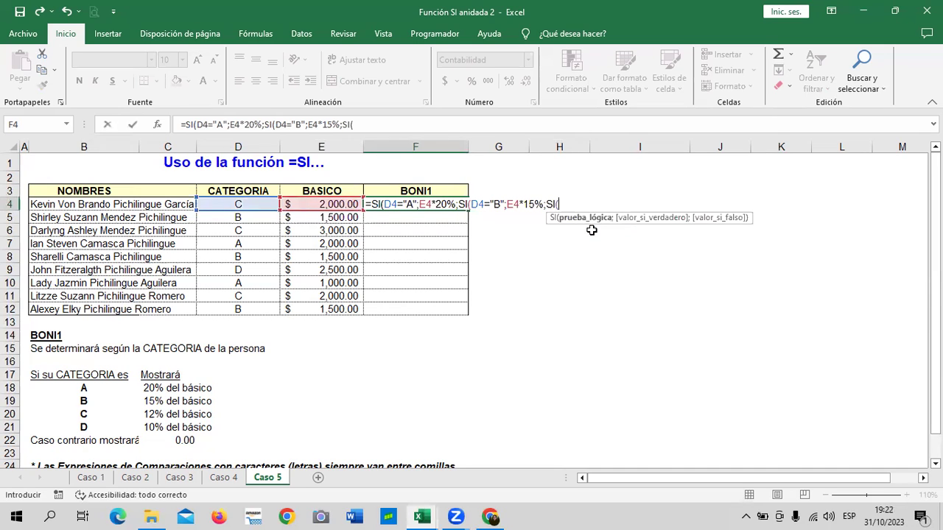
click(260, 207)
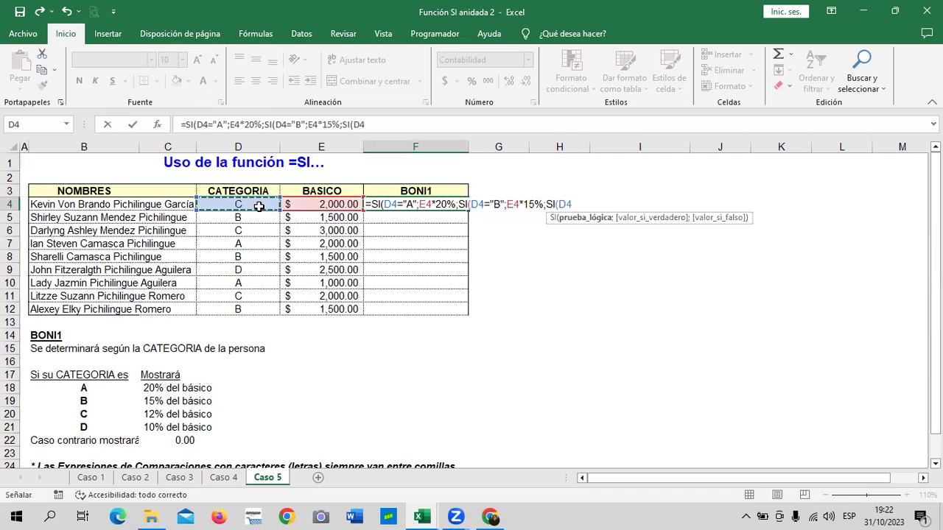
text(=")
text(C";)
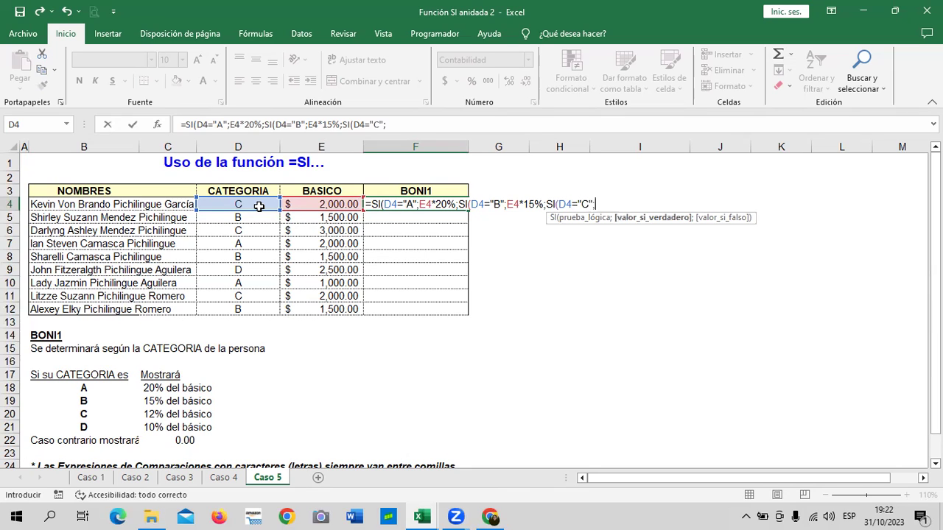
click(343, 203)
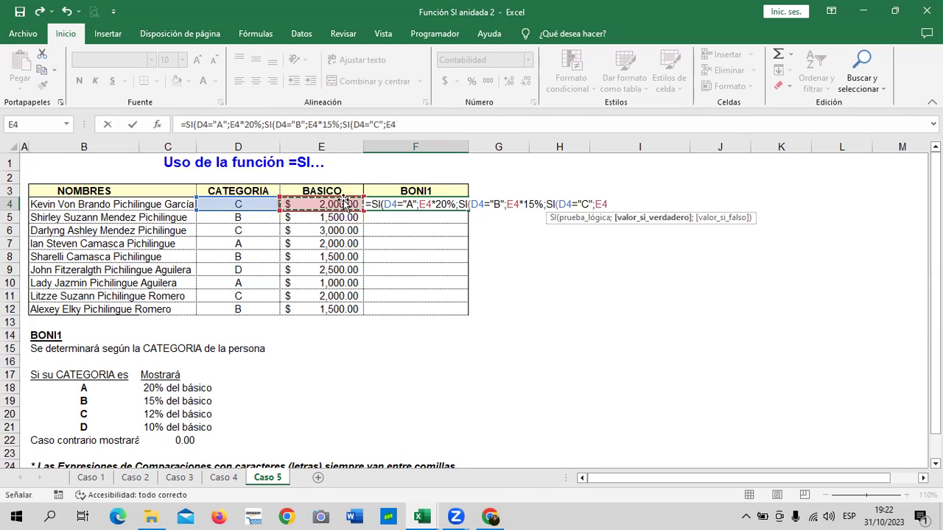
text(*)
text(12)
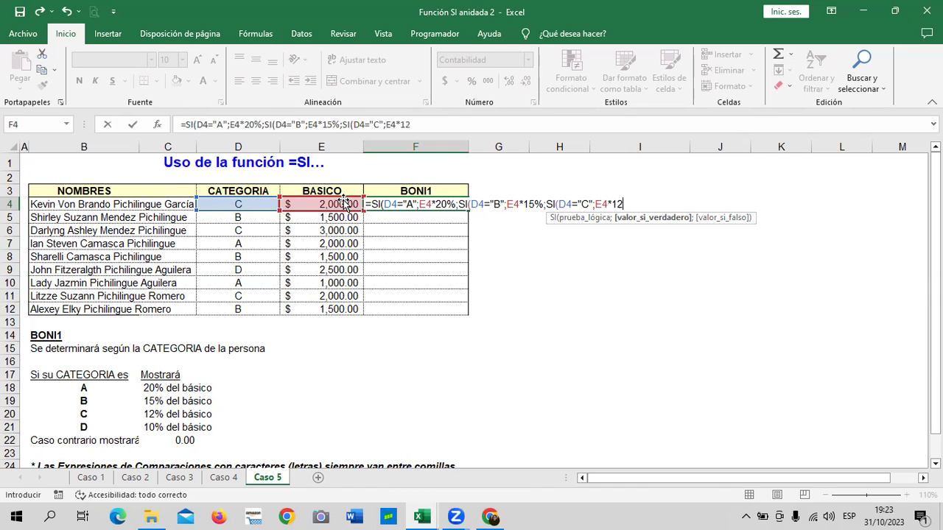
text(%;SI)
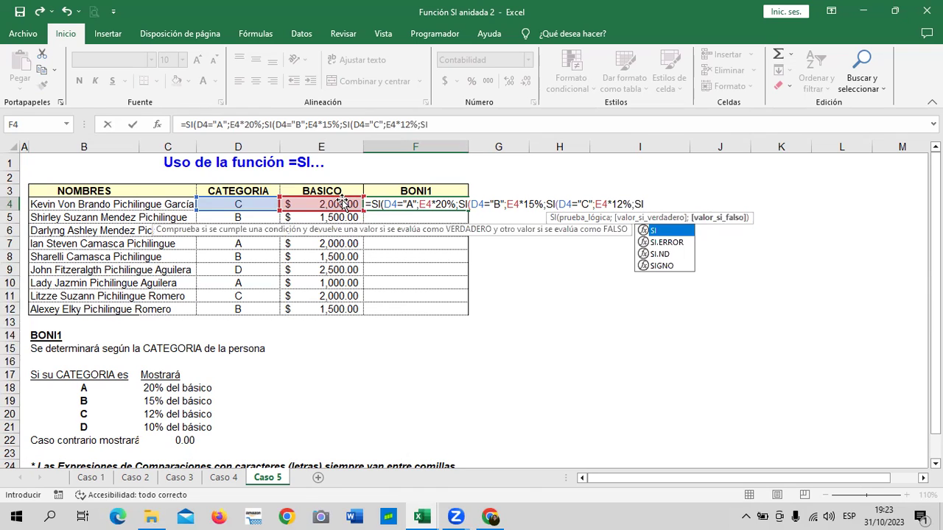
double_click(669, 232)
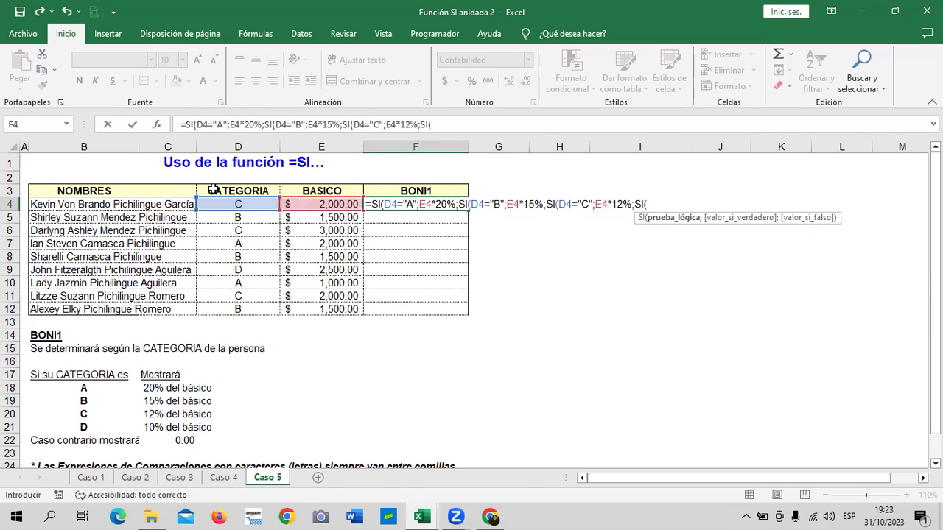
click(235, 203)
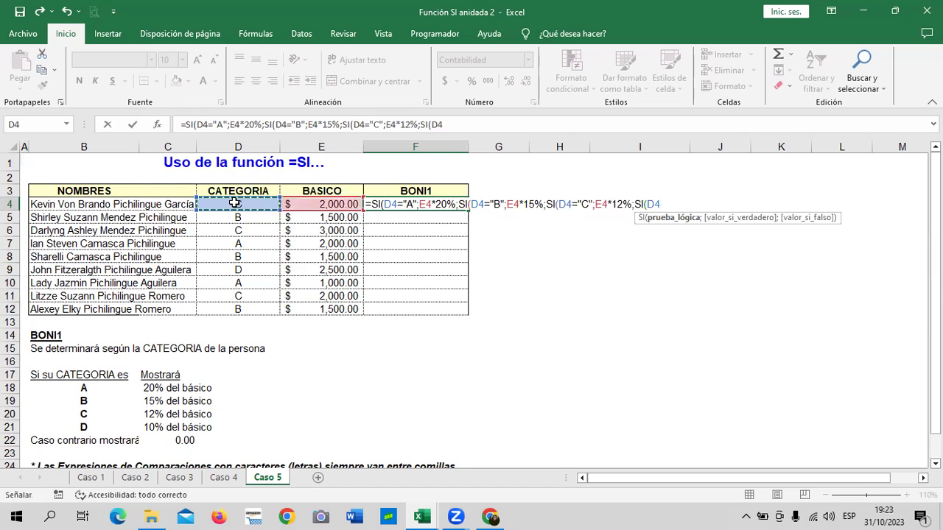
text(=)
Complete the category D branch at E4*10% with 0 as the final fallback
text(D";)
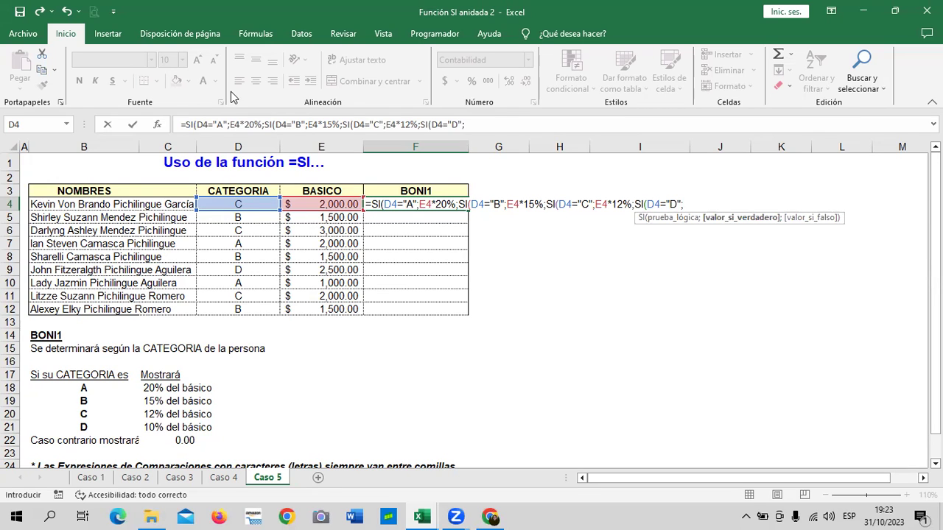
click(320, 204)
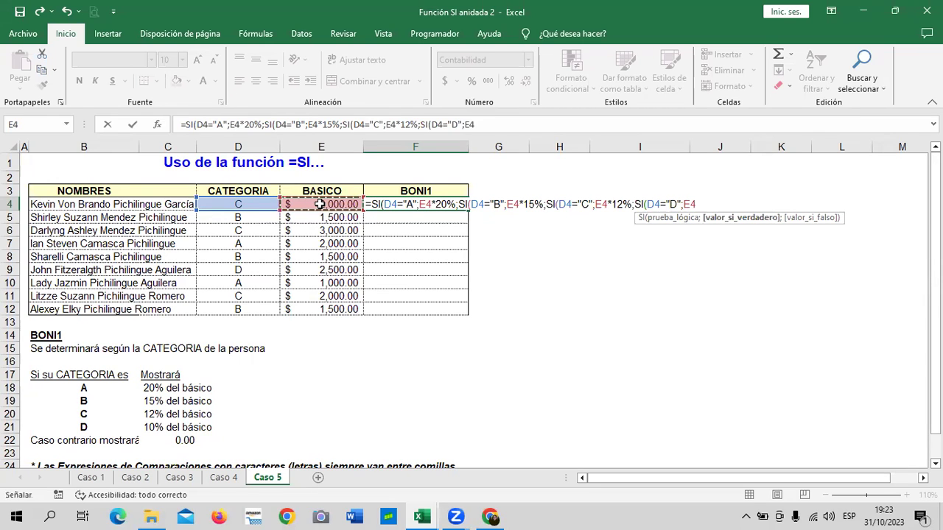
text(*10%;)
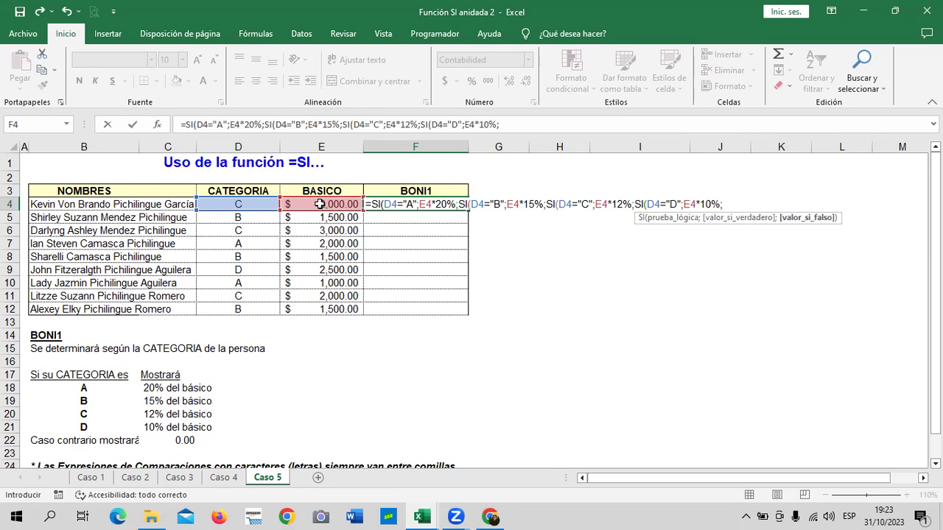
text(0)
Close the nested SI formula with the correct number of closing parentheses
text()))
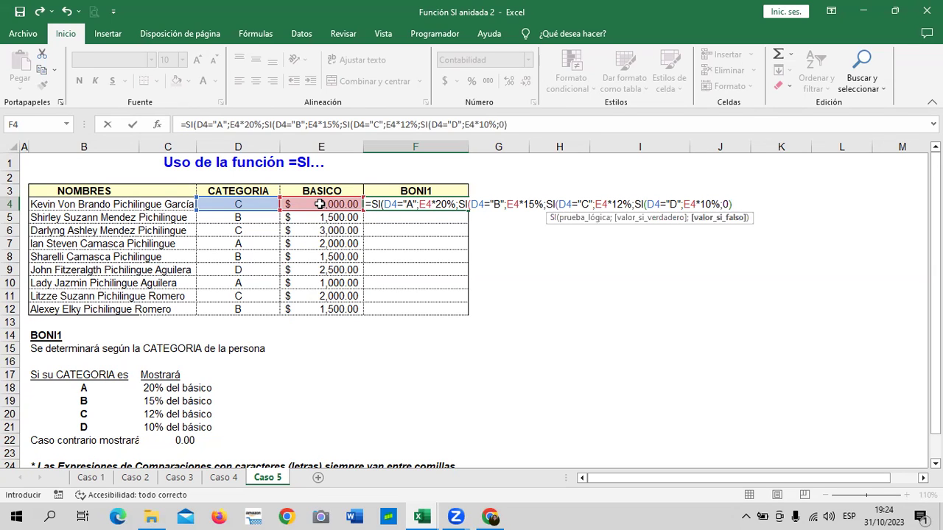
text())
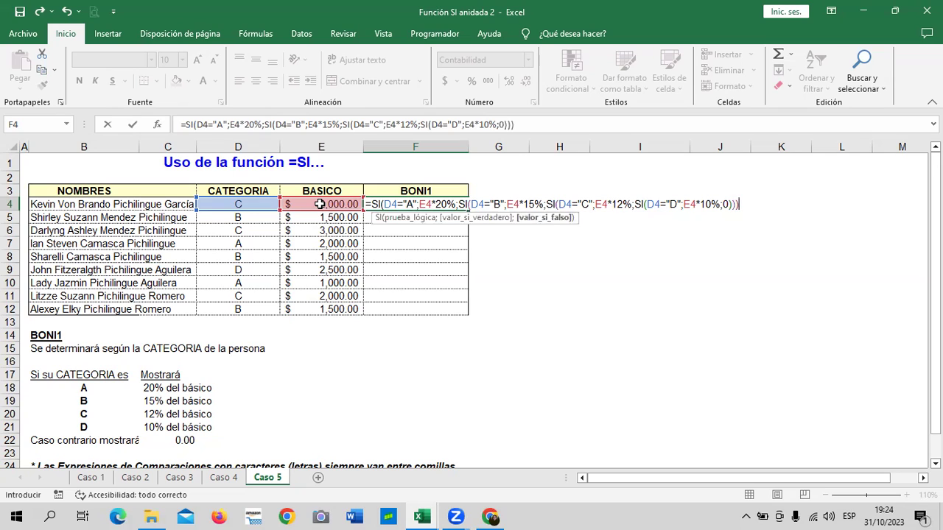
text())
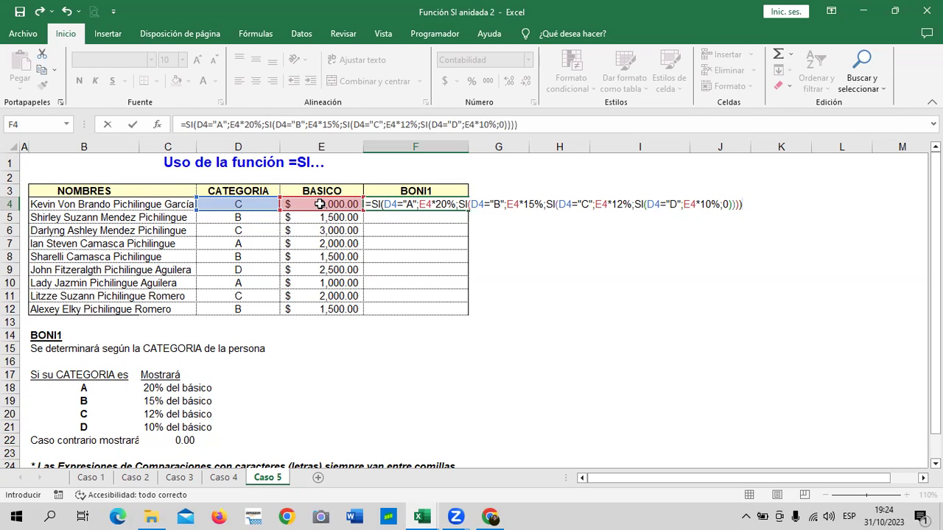
key(BackSpace)
key(BackSpace)
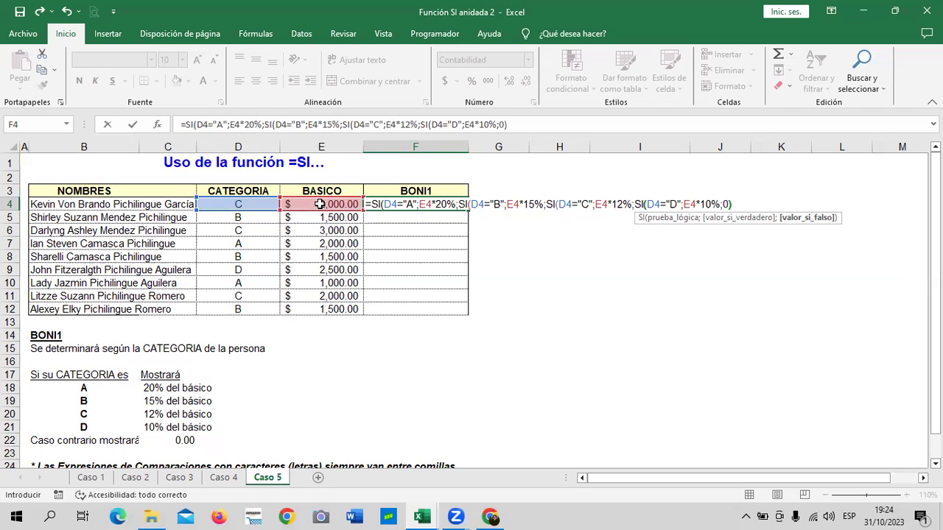
text()))
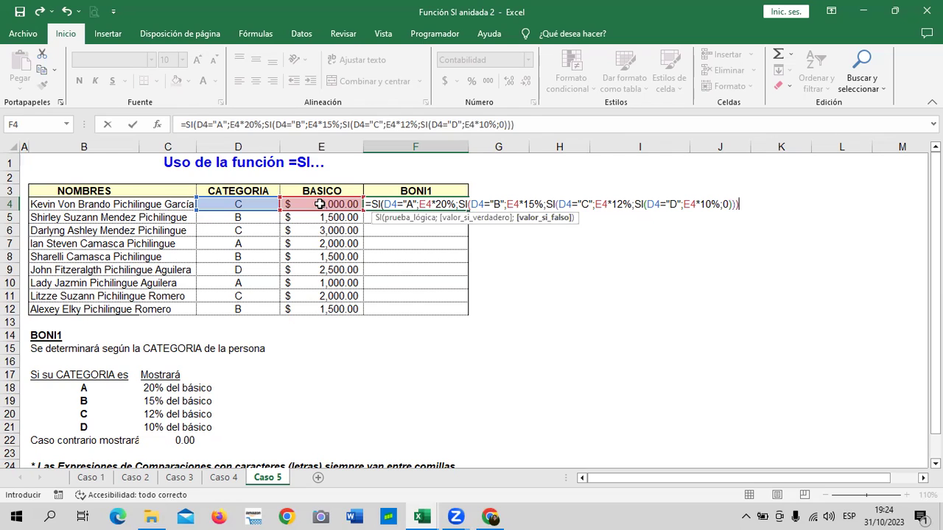
key(BackSpace)
key(BackSpace)
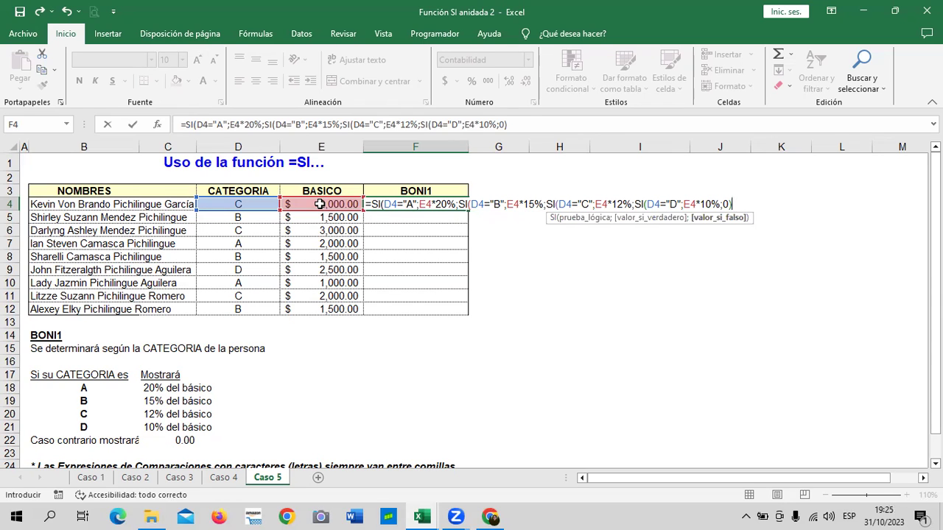
text()))
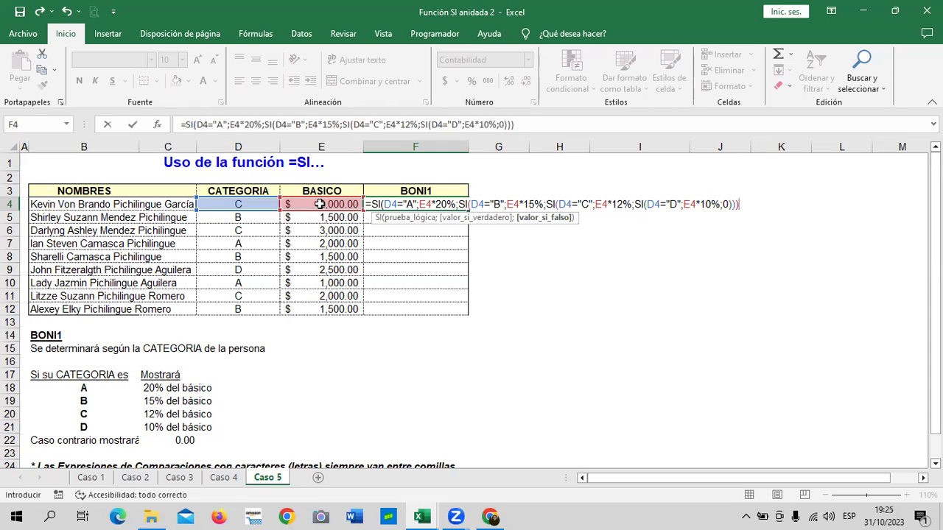
text())
Commit the formula and check F4's 240.00 bonus against E4's 2,000.00 basic
key(Return)
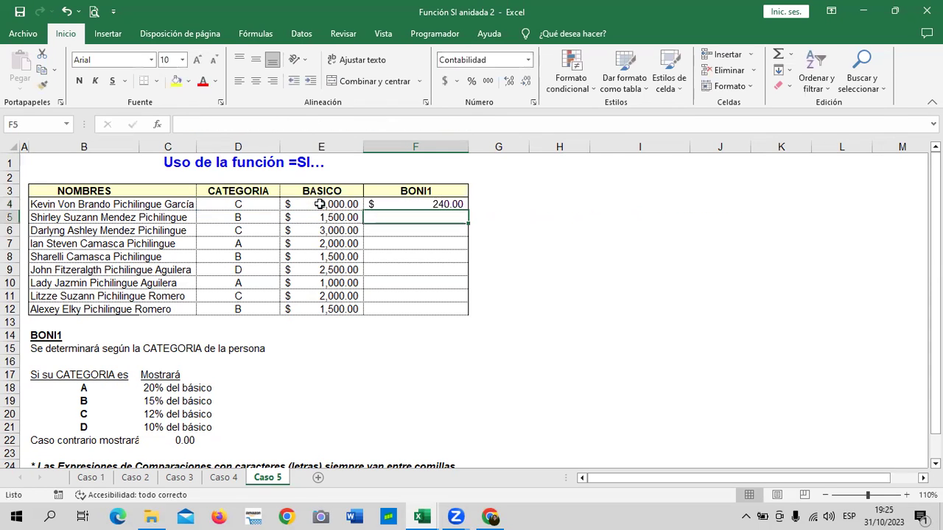
click(451, 204)
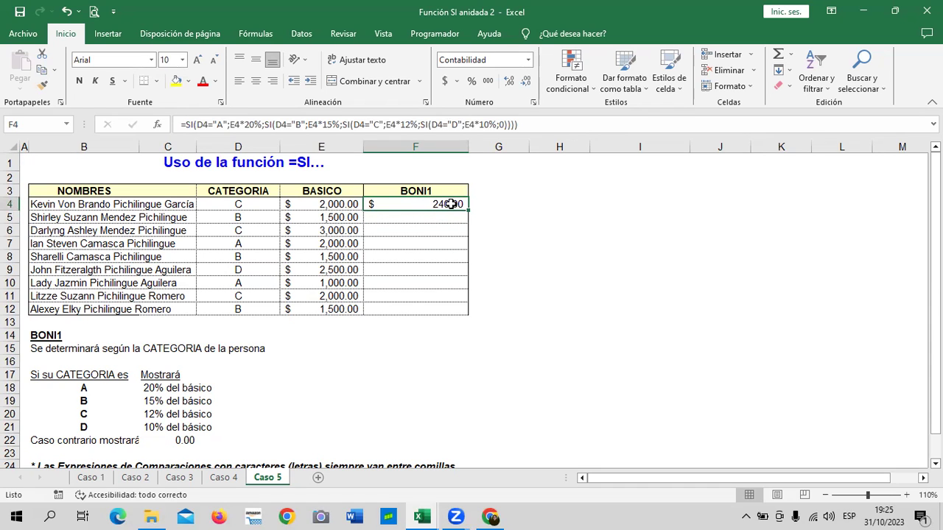
click(301, 204)
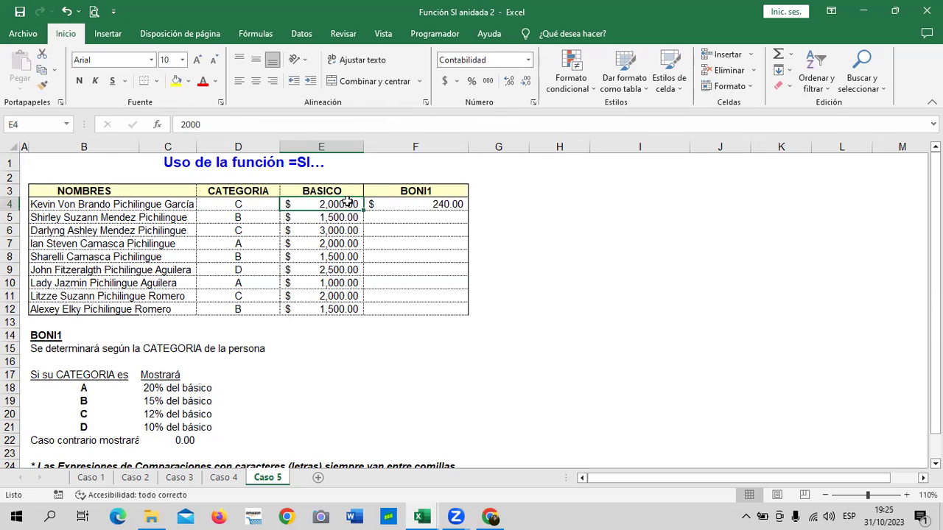
Cross-check F4 by entering 2000 in I6 and 12% of it in J6, giving 240
click(621, 228)
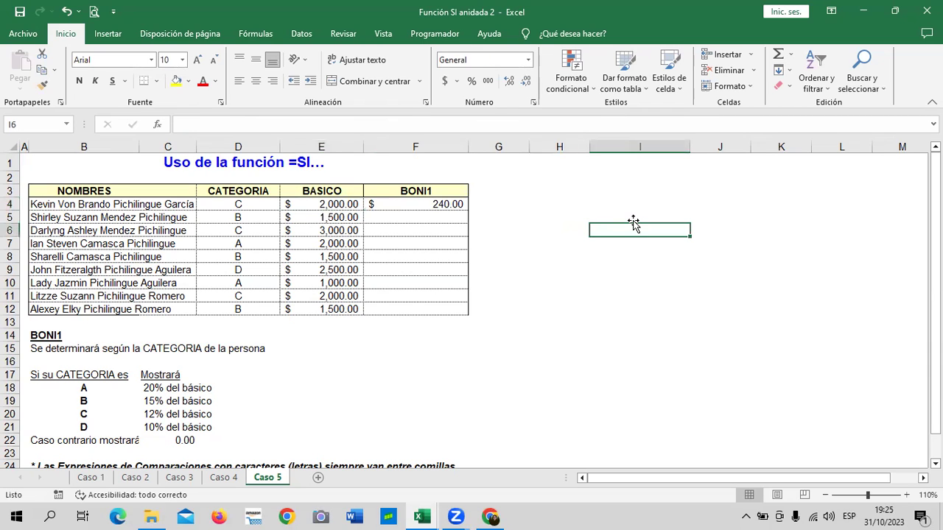
text(200)
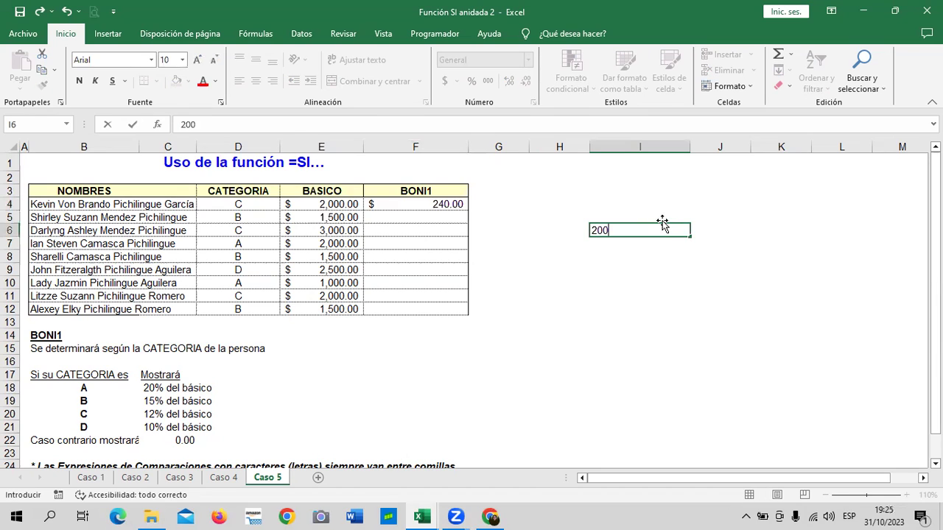
text(0)
key(Return)
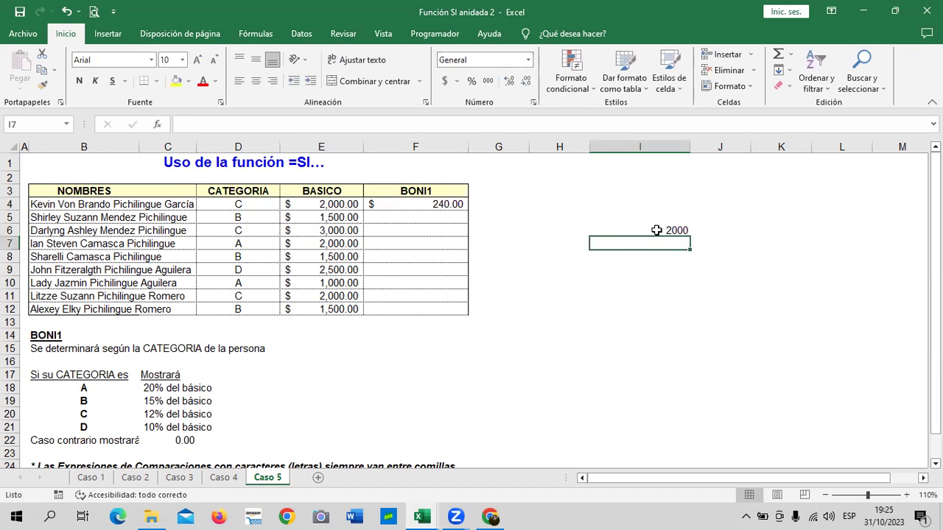
click(657, 229)
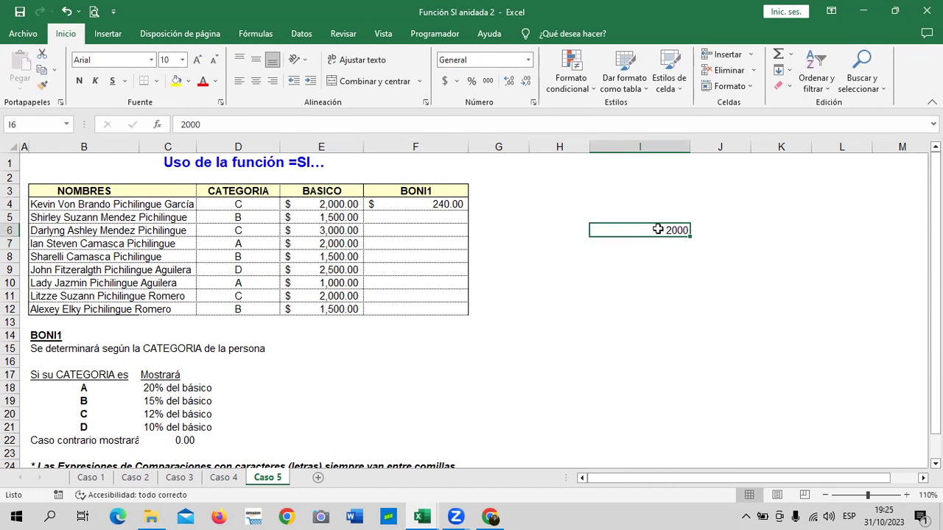
click(714, 227)
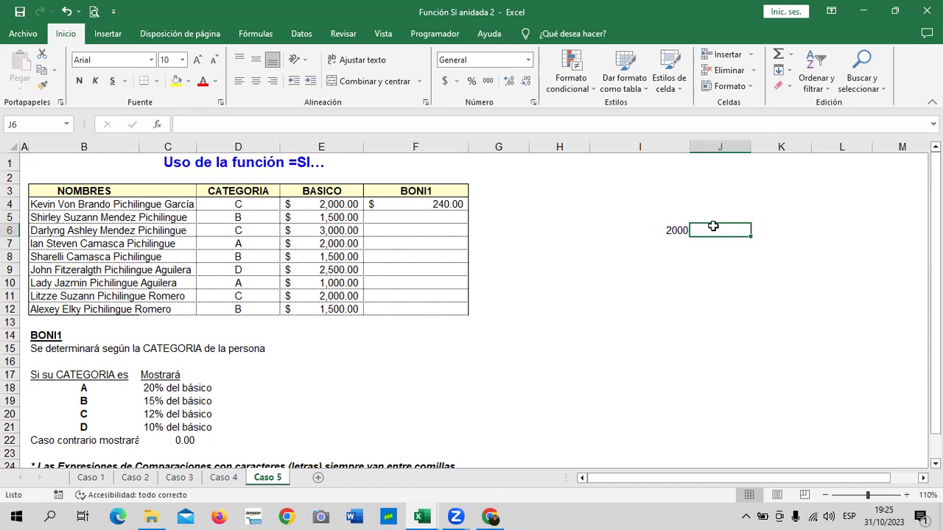
text(=)
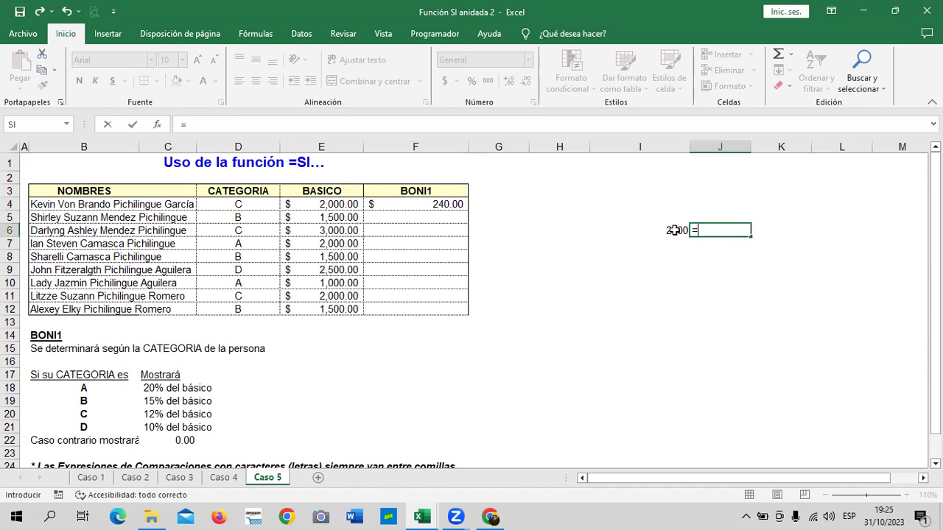
click(675, 230)
text(*12)
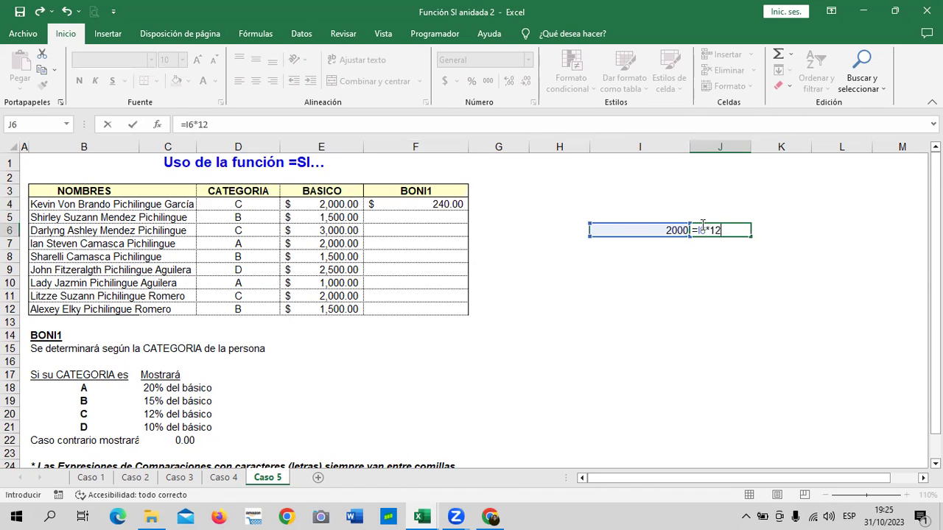
key(Return)
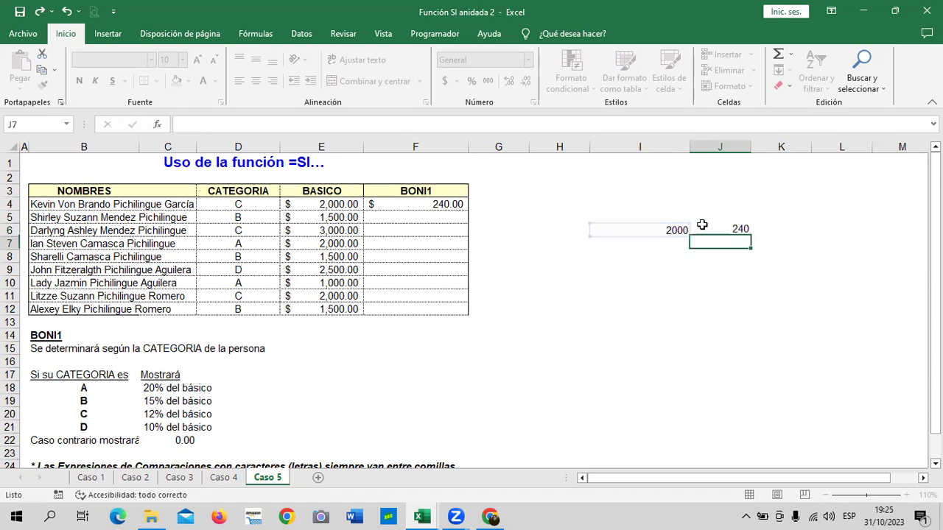
click(732, 230)
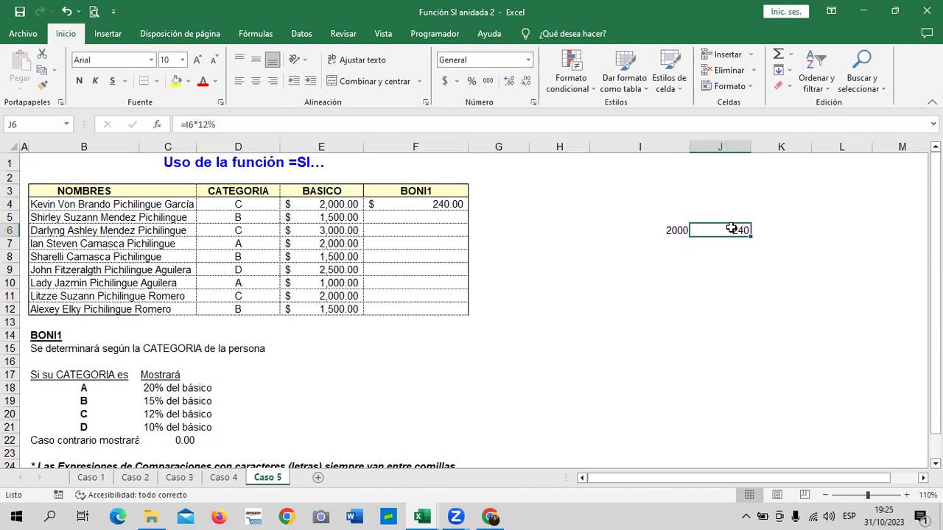
click(434, 205)
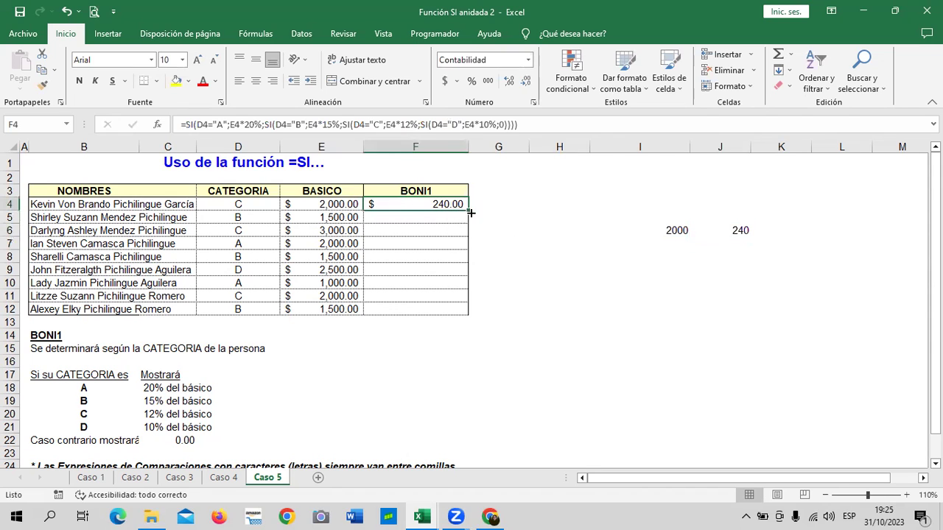
Copy F4's bonus formula down to F12 and review the results, checking row 7's category
drag(470, 212, 472, 316)
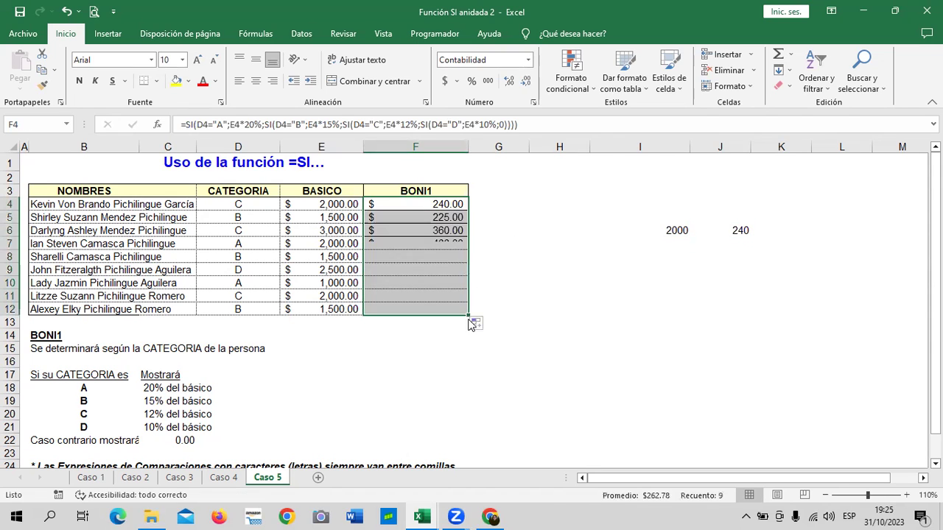
click(553, 308)
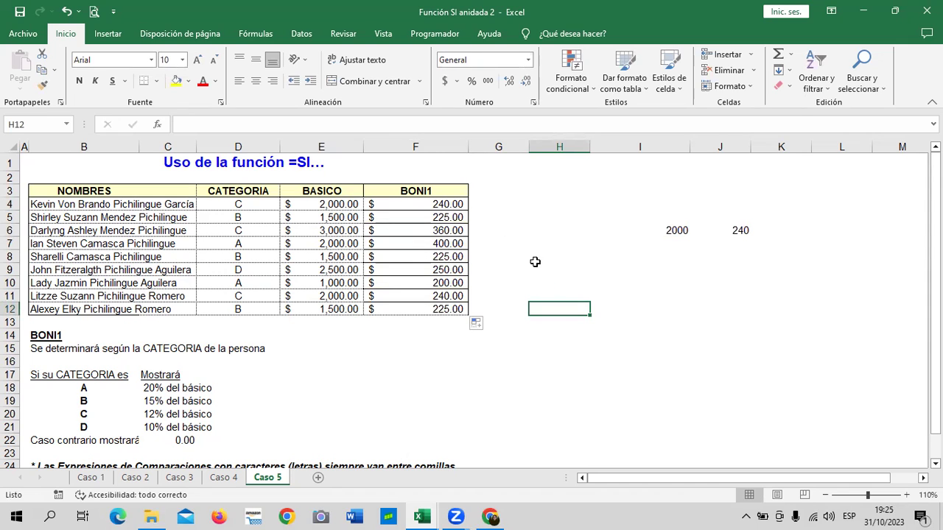
click(245, 243)
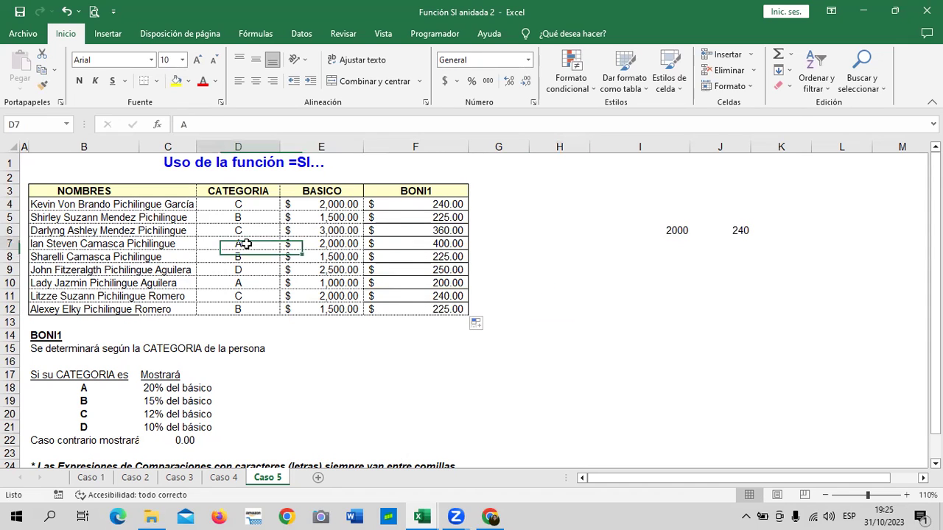
click(10, 244)
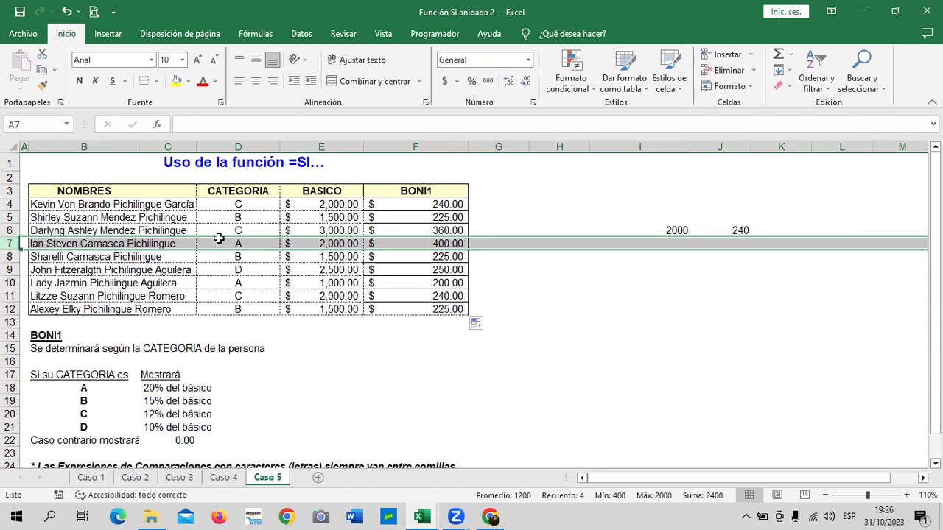
click(9, 217)
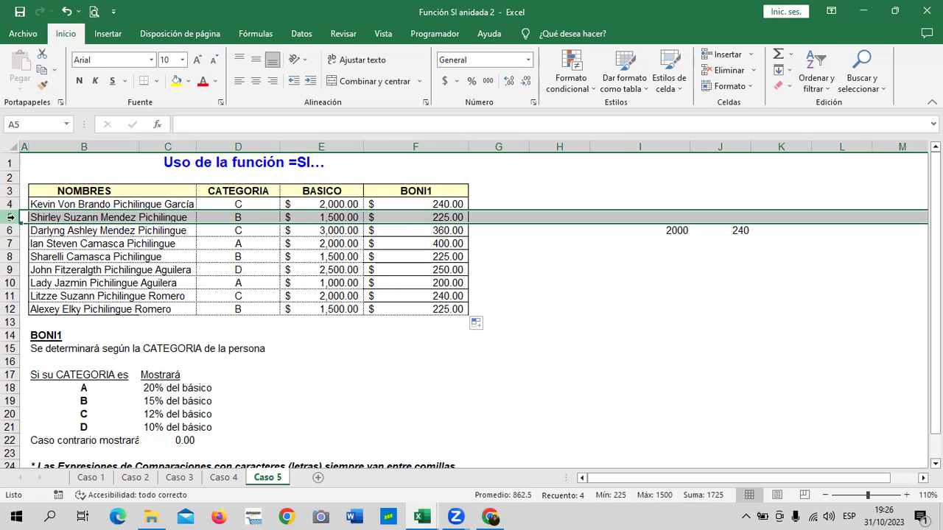
click(609, 321)
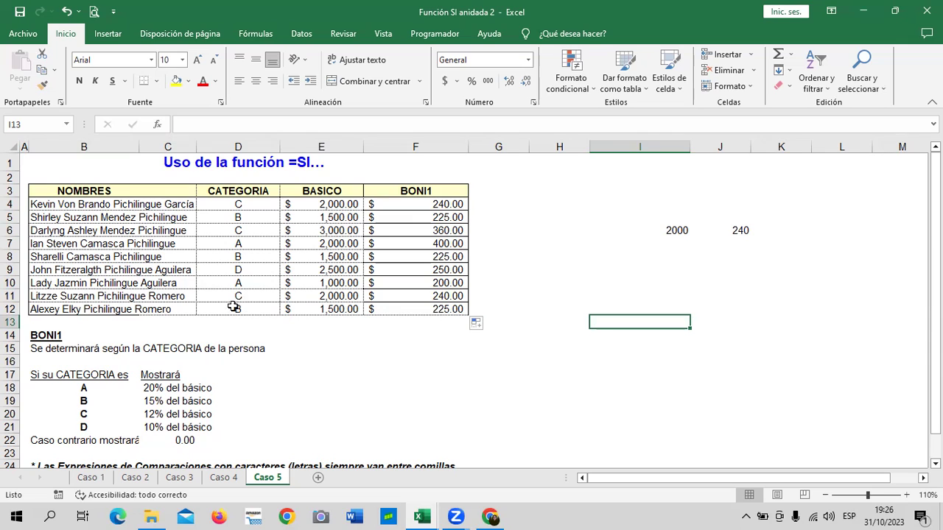
click(244, 295)
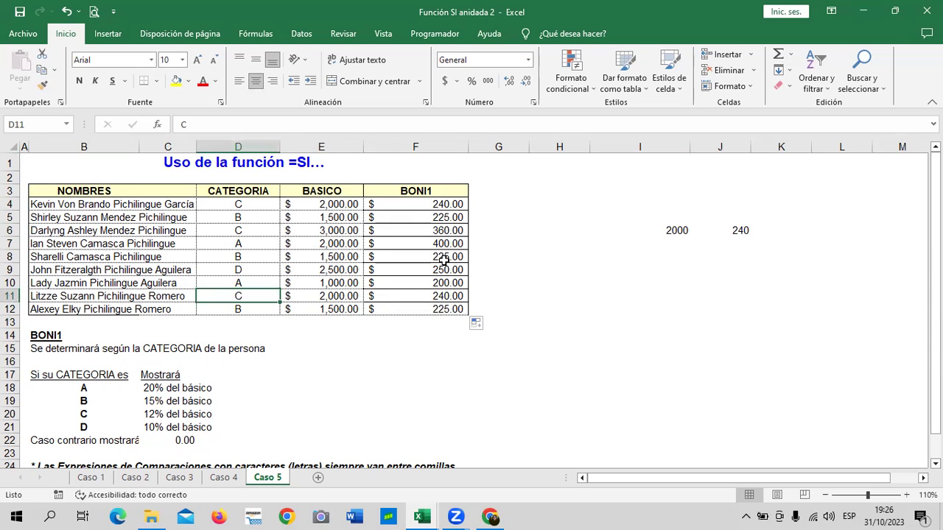
Clear category D11 and trial-edit F11's formula, removing its final 0 argument
key(Delete)
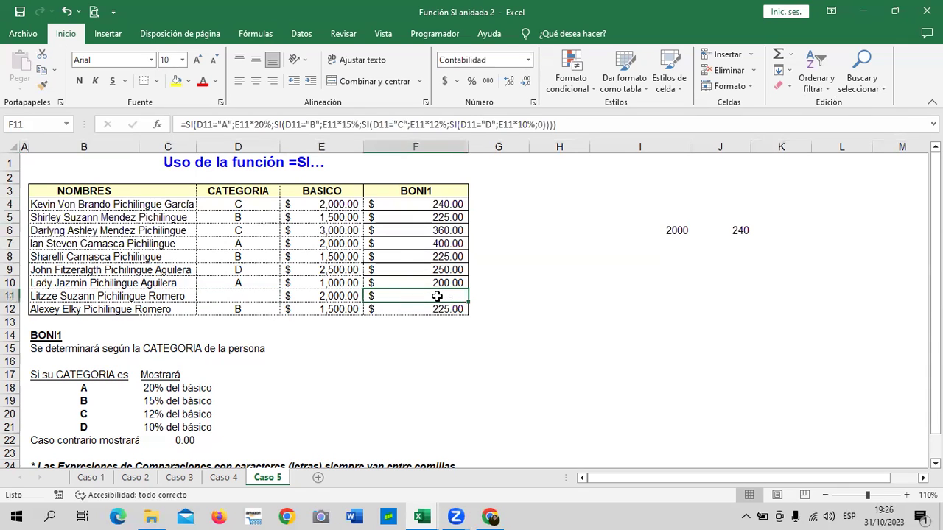
click(540, 125)
text(0)
click(446, 296)
click(542, 125)
key(BackSpace)
key(Return)
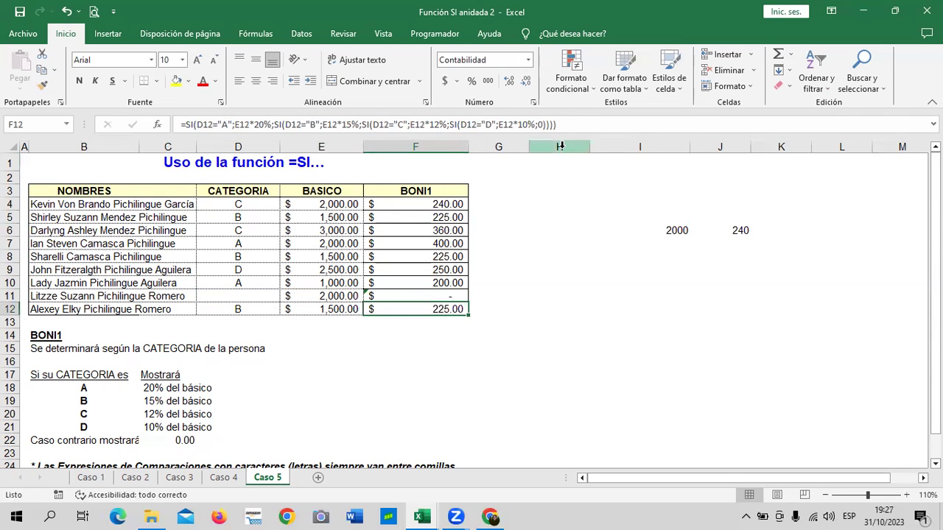
Recommit F11's formula and confirm it shows a dash for the 0 fallback
click(465, 298)
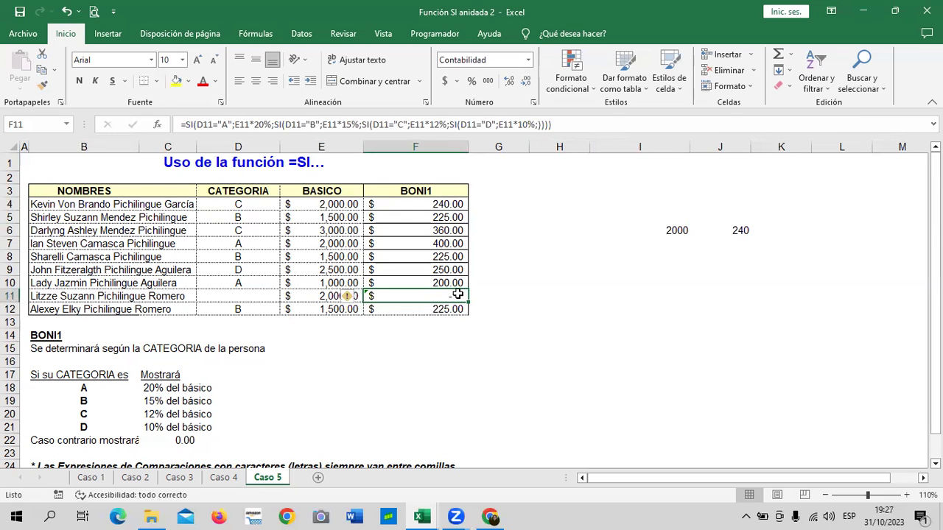
click(540, 126)
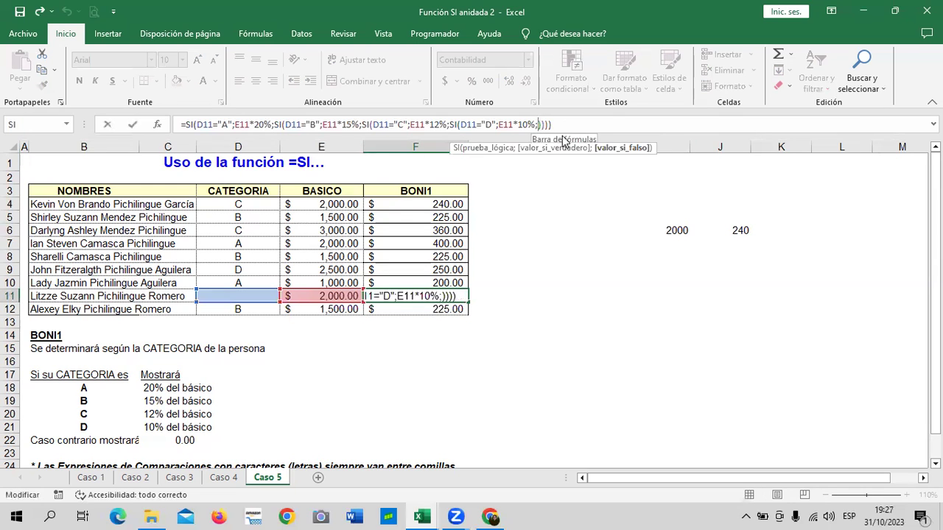
key(Return)
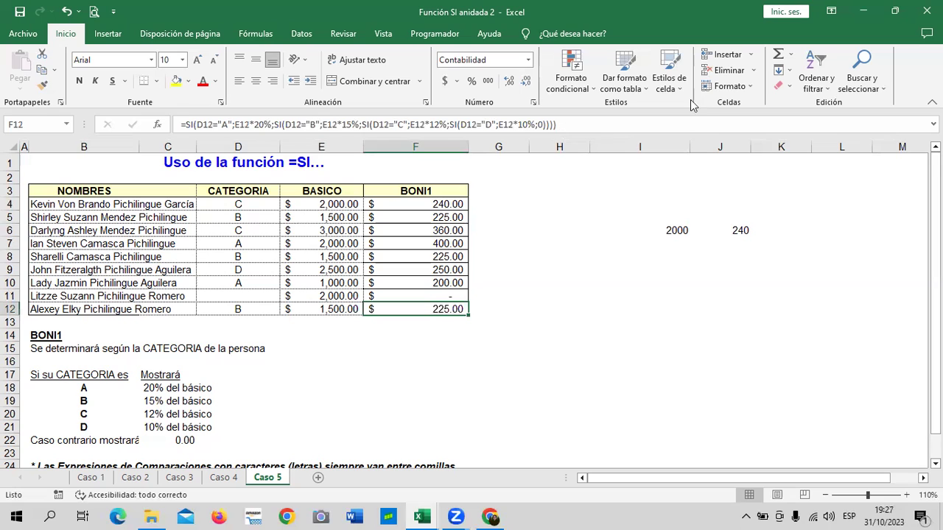
click(561, 269)
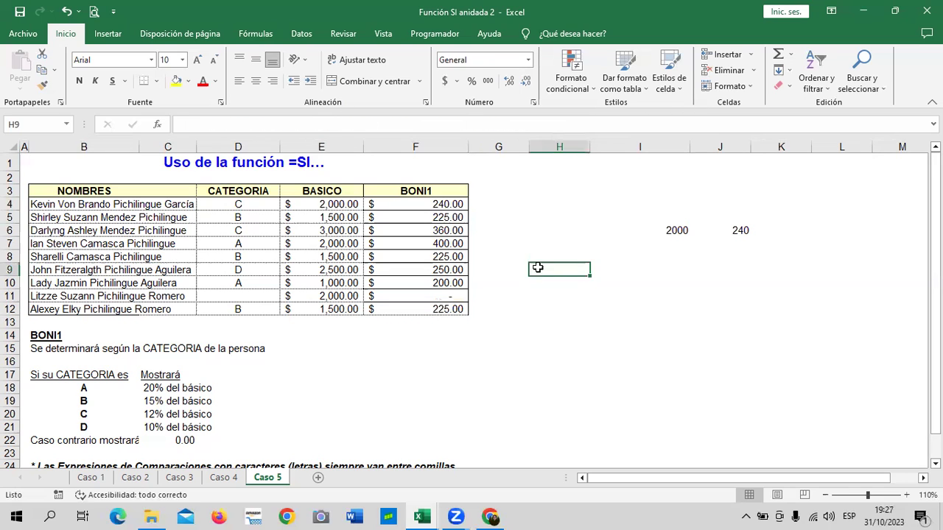
click(426, 295)
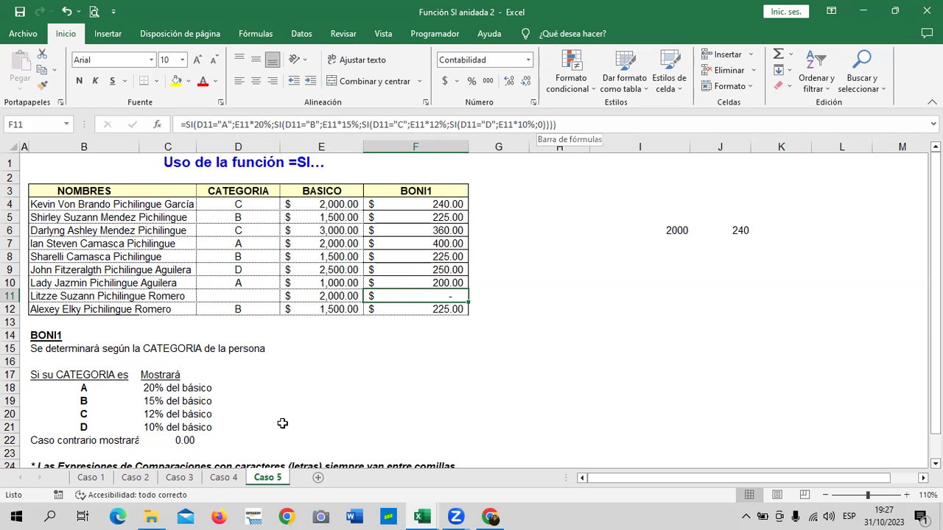
click(193, 439)
click(332, 414)
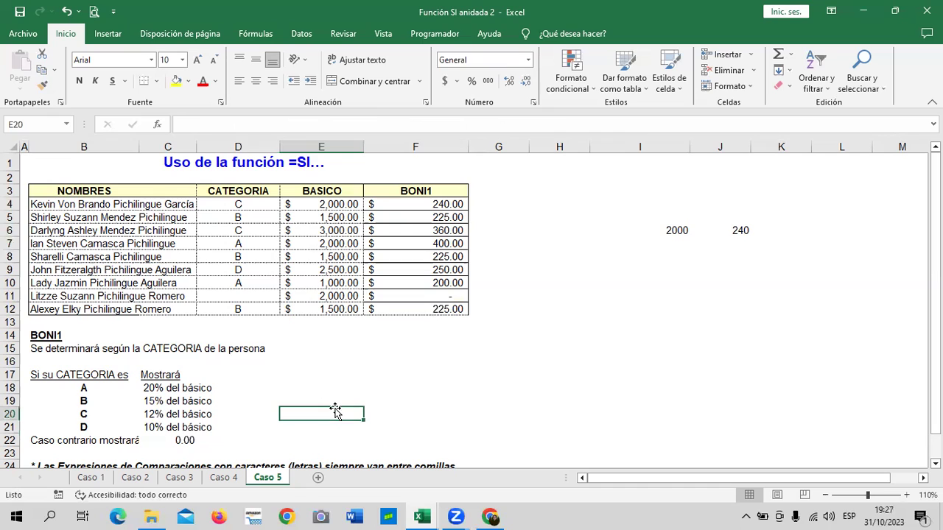
click(255, 294)
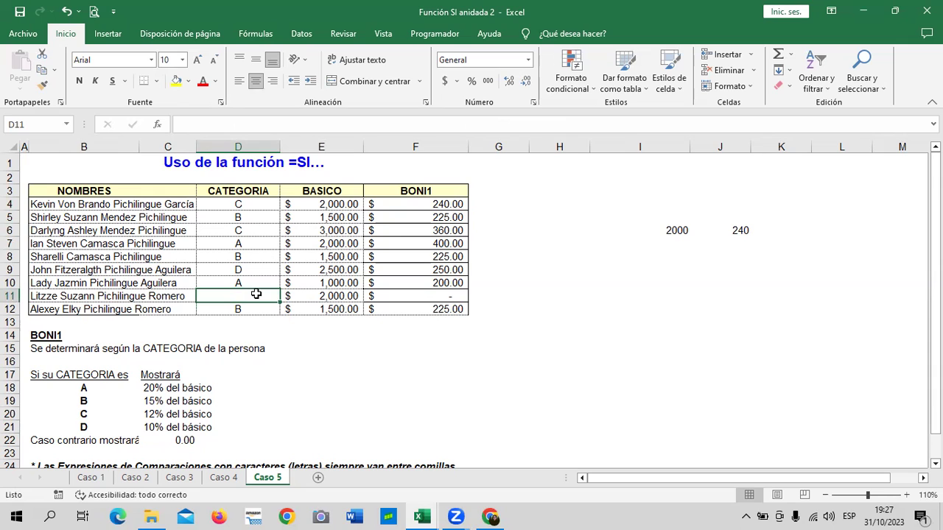
Restore category D in D11 and check F11's 200.00 bonus on its 2,000.00 basic
text(D)
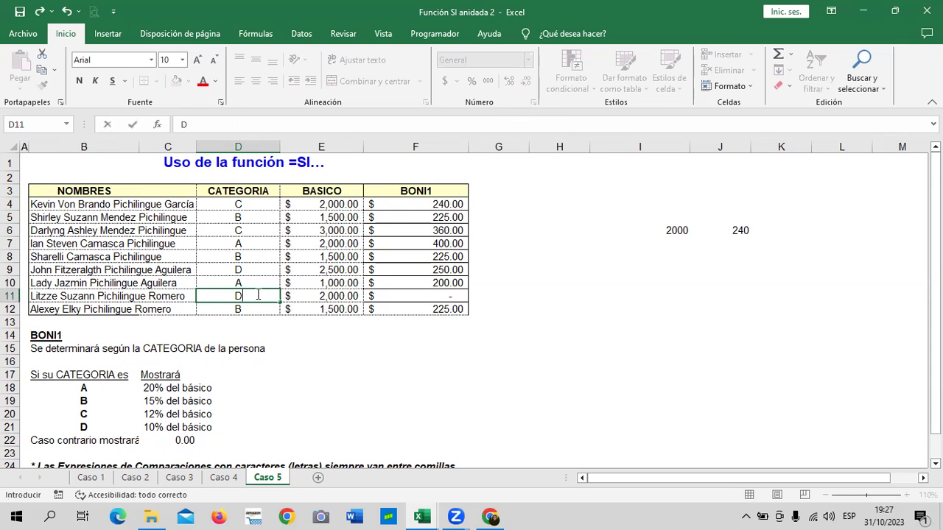
key(Return)
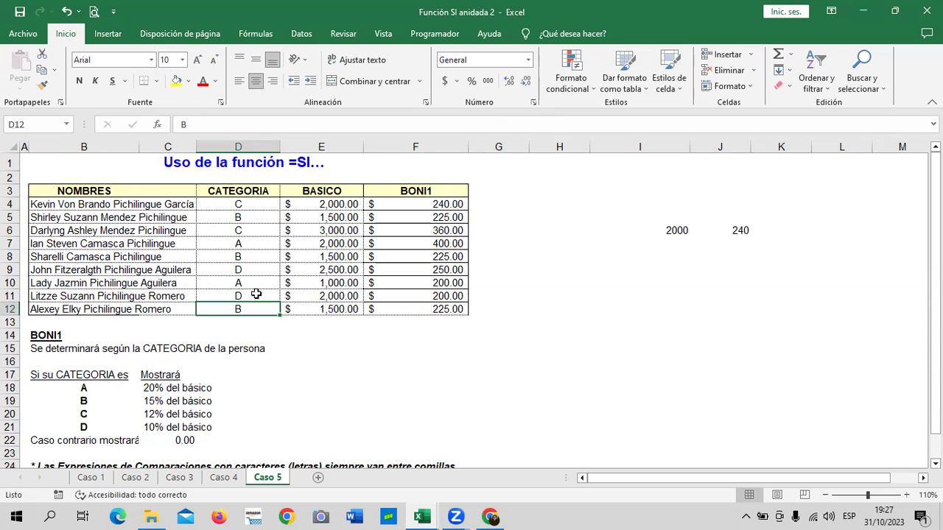
click(253, 294)
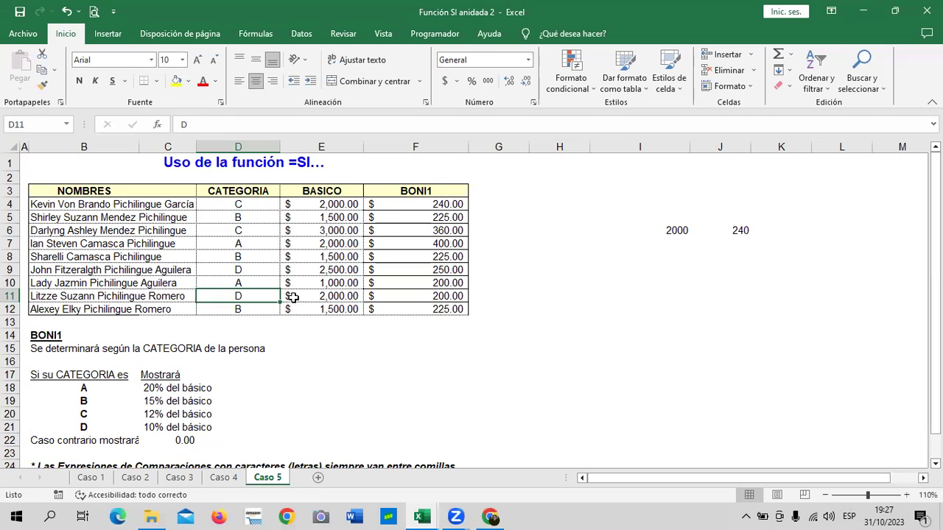
click(298, 299)
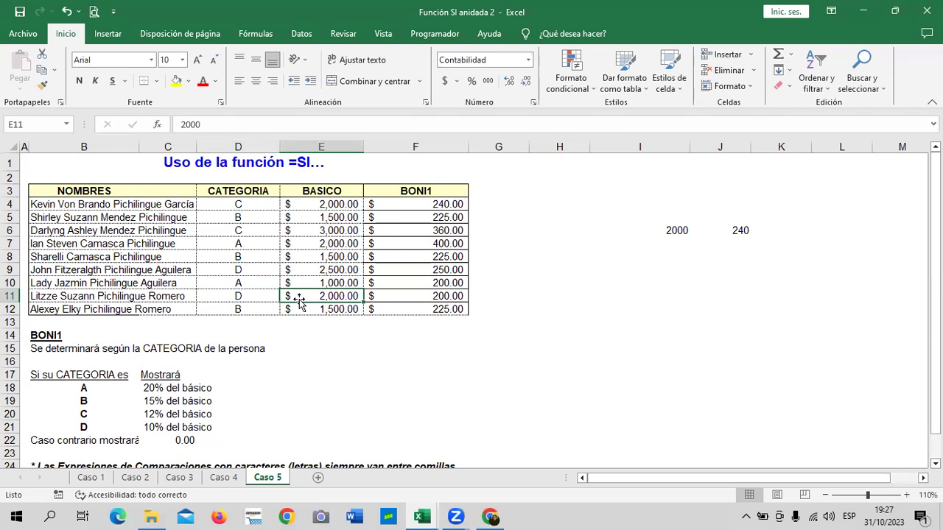
click(378, 295)
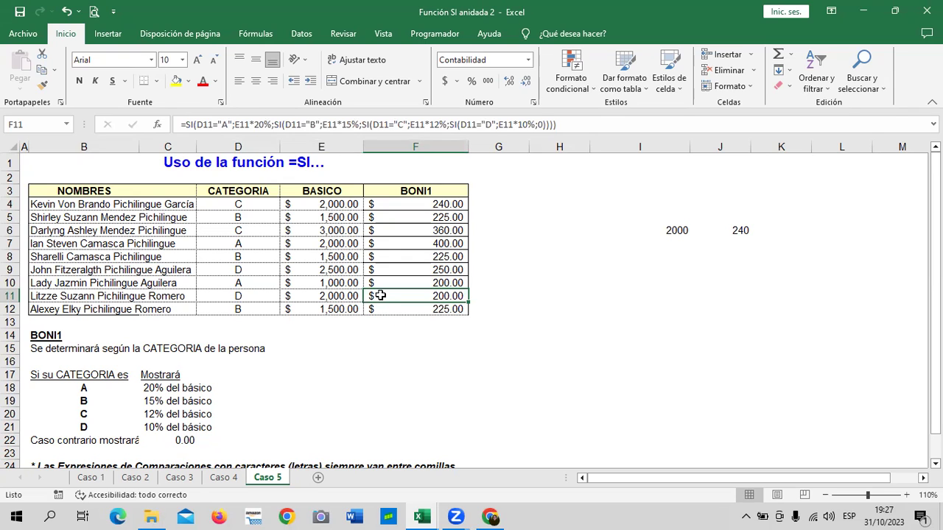
Review the BASICO values and bonus formulas for rows 7 and 4
click(346, 244)
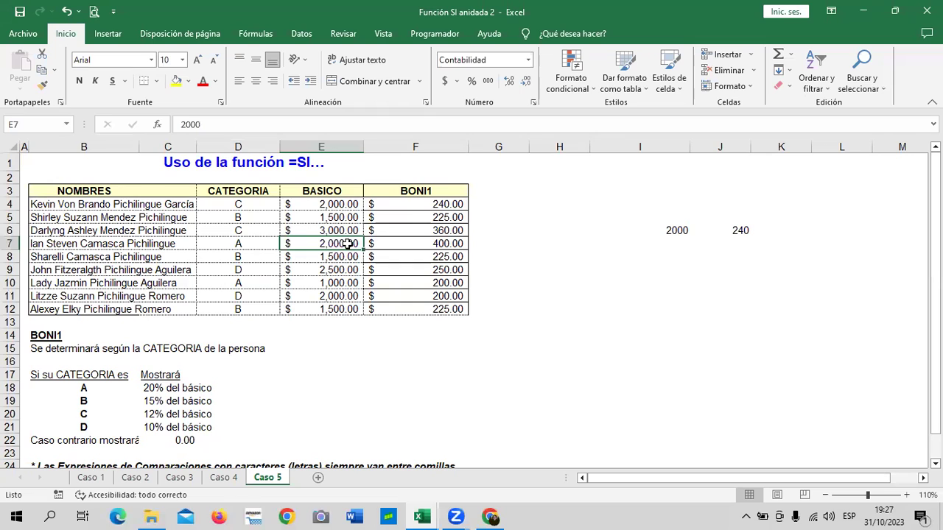
click(394, 243)
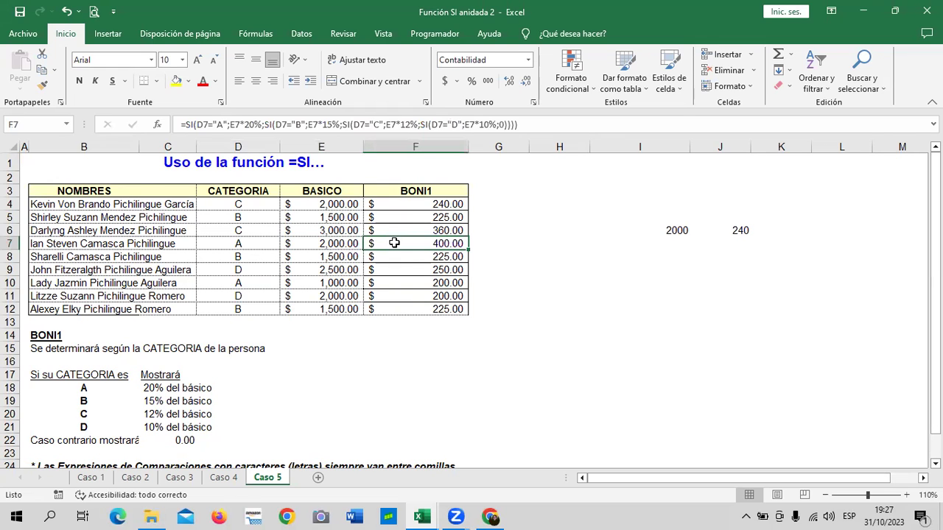
click(348, 205)
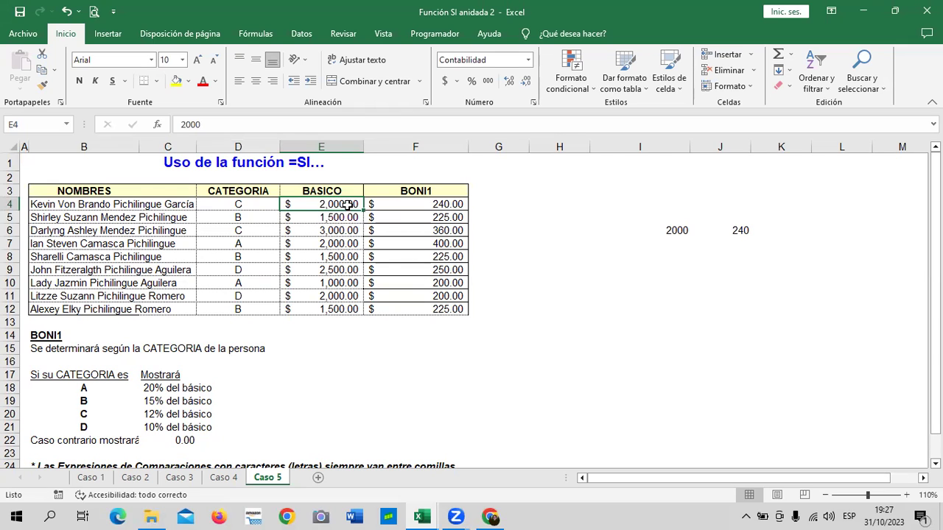
click(388, 205)
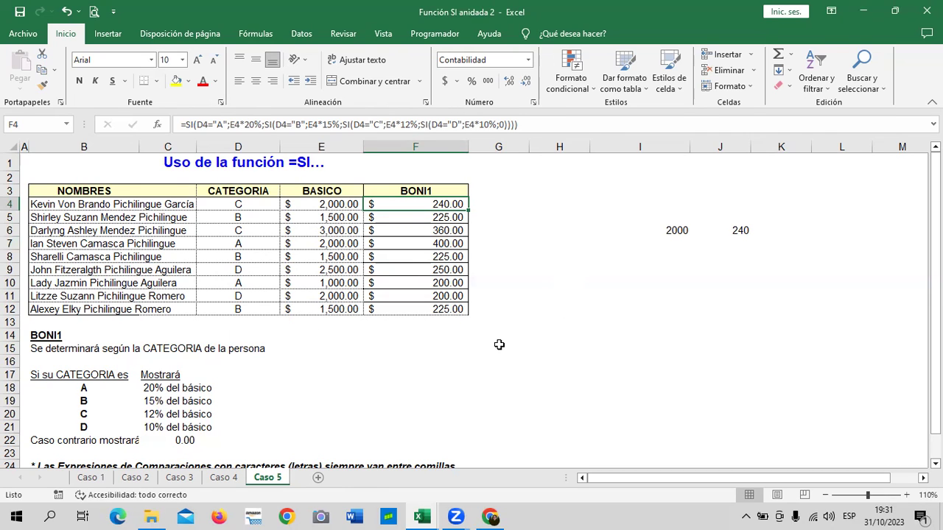
Delete the 2000 and 240 scratch values from I6:J6 beside the Caso 5 table
click(580, 284)
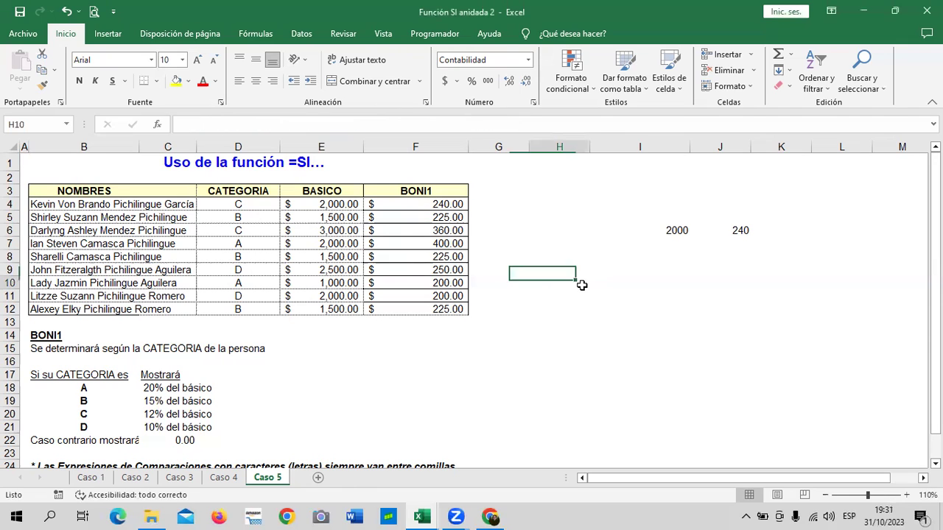
drag(680, 230, 733, 223)
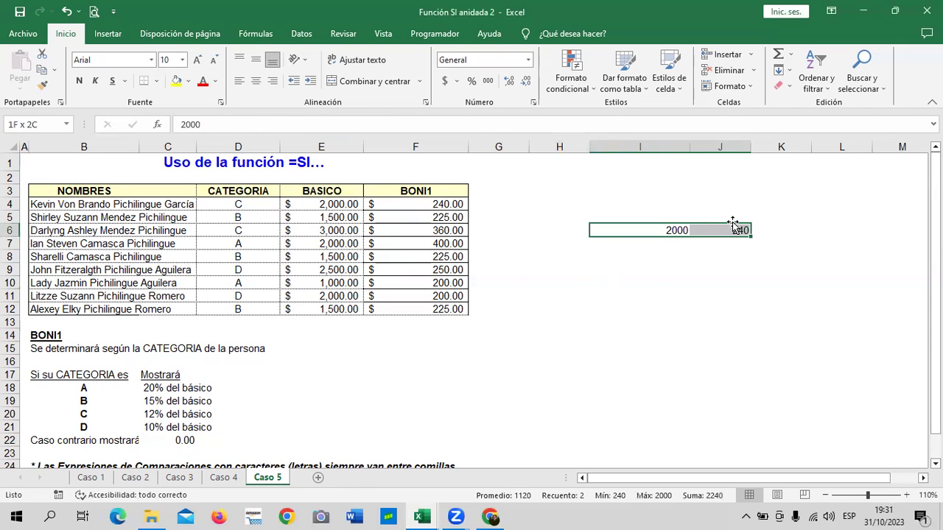
key(Delete)
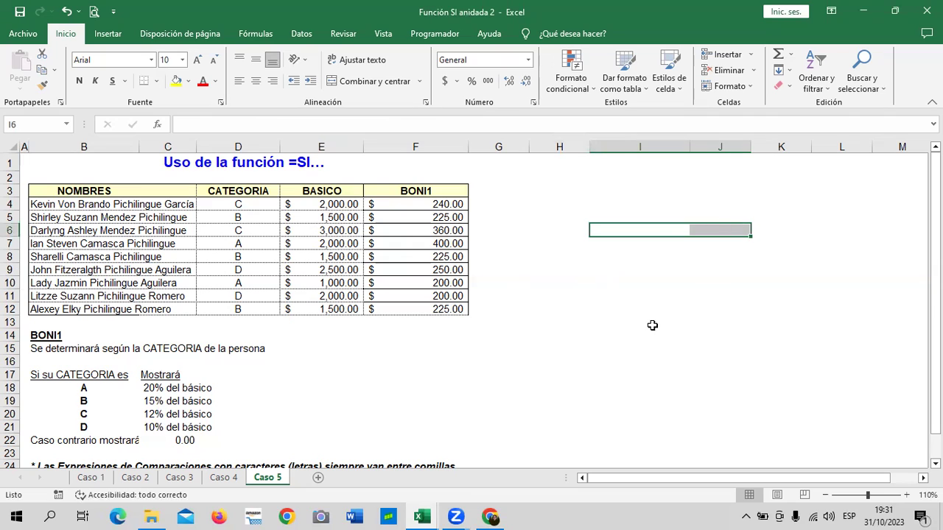
click(653, 326)
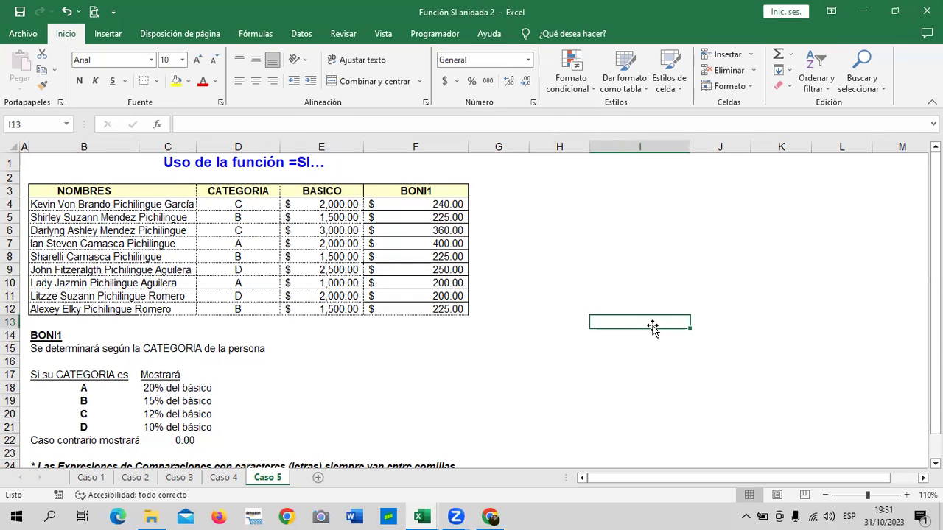
click(574, 229)
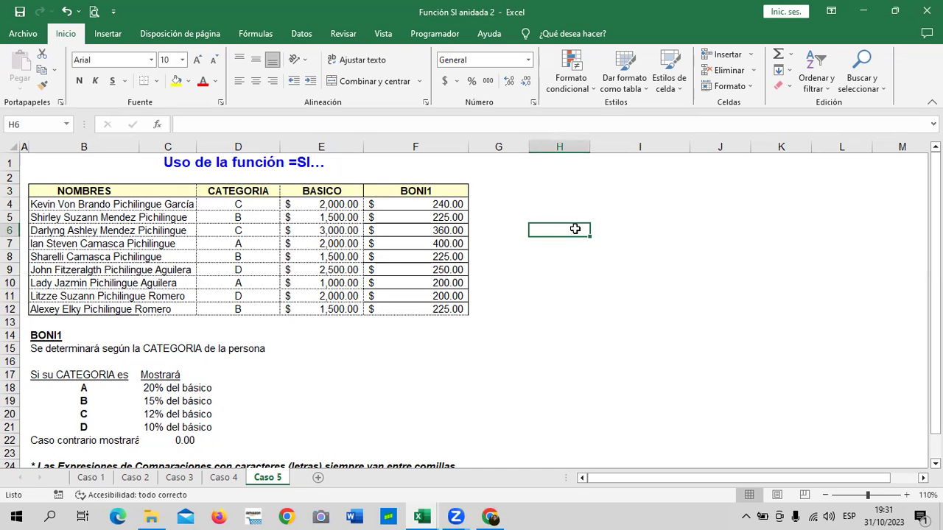
click(554, 324)
click(555, 335)
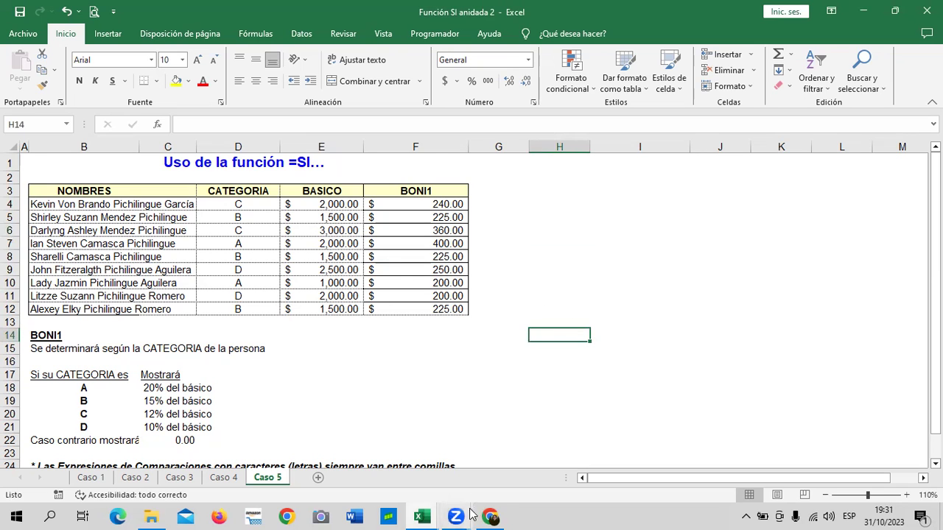
In Chrome, advance the course to lesson 1.4 Función SI anidada and scroll to its video
mouse_move(490, 517)
click(492, 483)
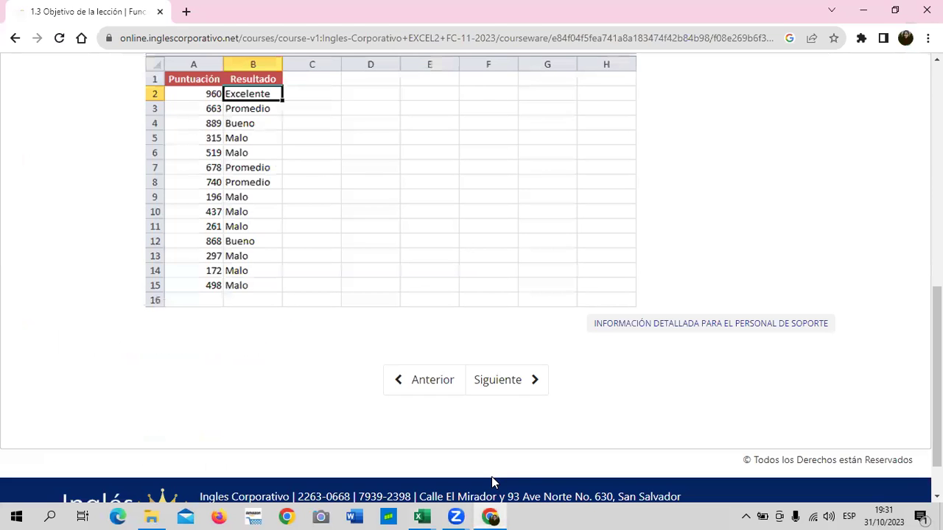
click(504, 385)
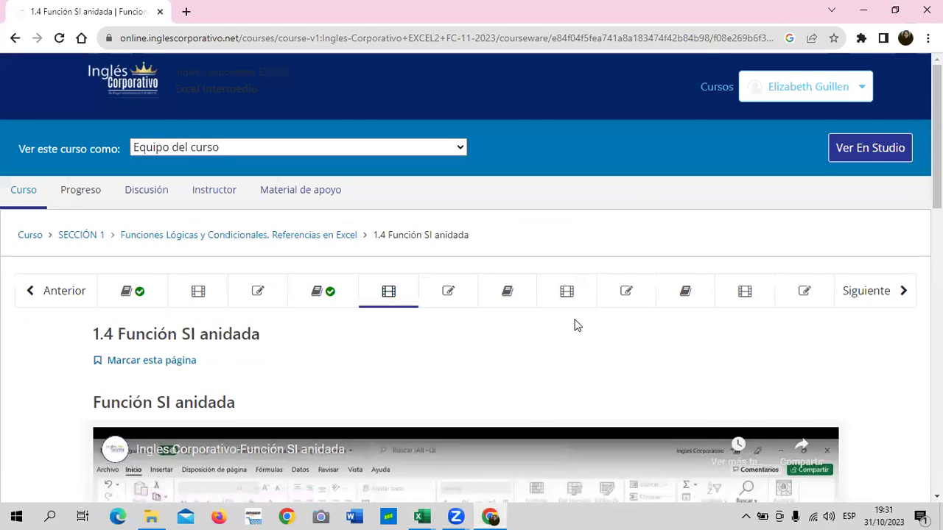
scroll(567, 323, down, 2)
scroll(565, 323, down, 1)
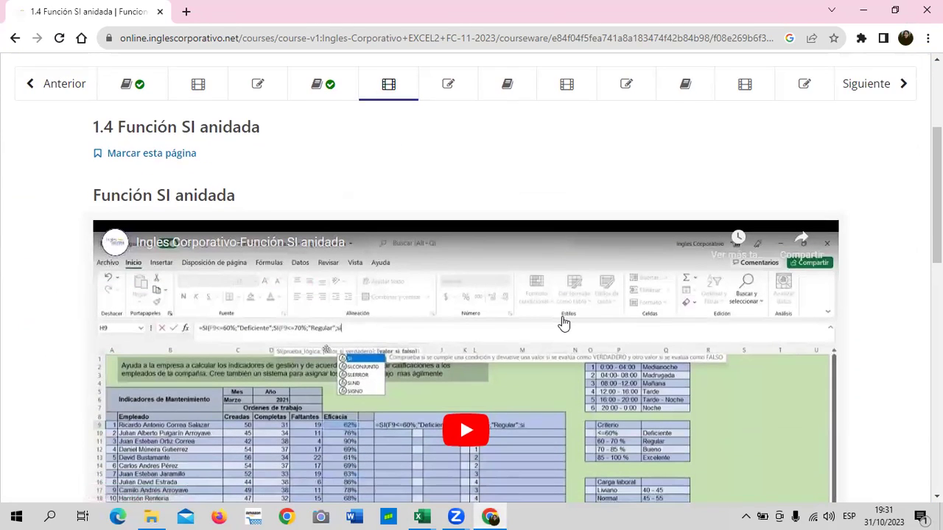
scroll(564, 324, down, 3)
scroll(564, 324, up, 1)
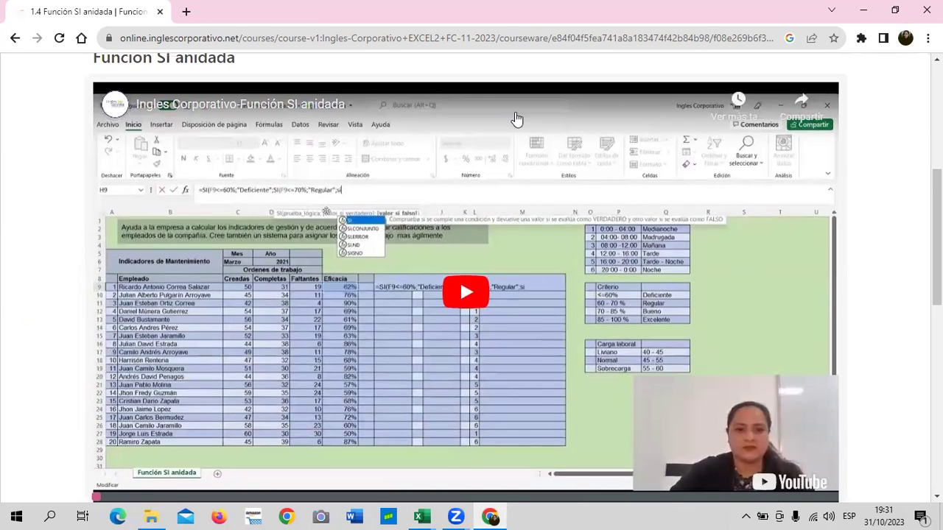
Start the Función SI anidada video and set the volume to 100
click(469, 296)
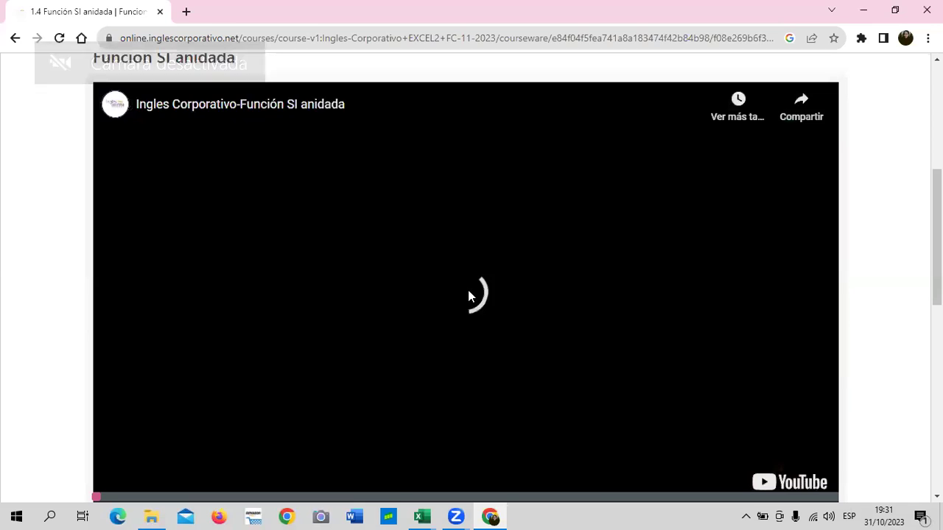
key(XF86AudioRaiseVolume)
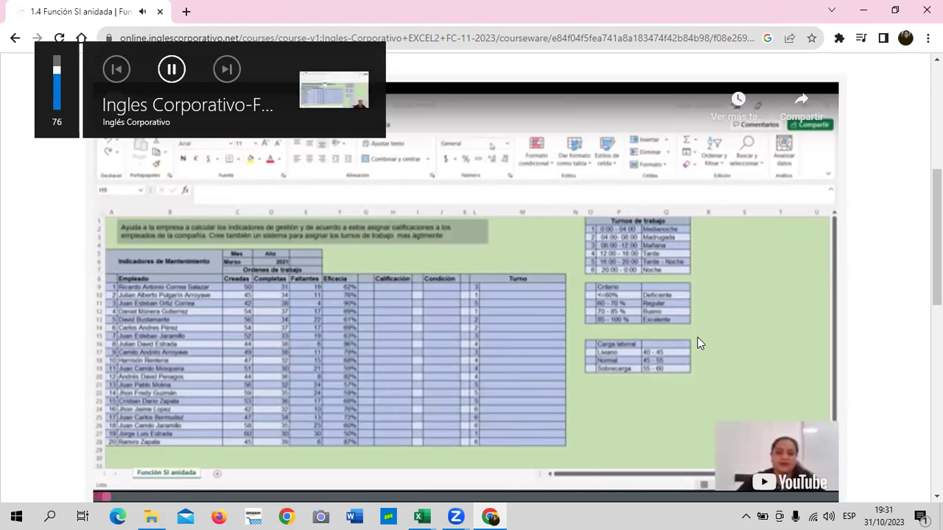
key(XF86AudioLowerVolume)
key(XF86AudioLowerVolume)
key(XF86AudioLowerVolume)
key(XF86AudioLowerVolume)
key(XF86AudioLowerVolume)
key(XF86AudioRaiseVolume)
key(XF86AudioRaiseVolume)
key(XF86AudioRaiseVolume)
key(XF86AudioRaiseVolume)
key(XF86AudioRaiseVolume)
key(XF86AudioRaiseVolume)
key(XF86AudioRaiseVolume)
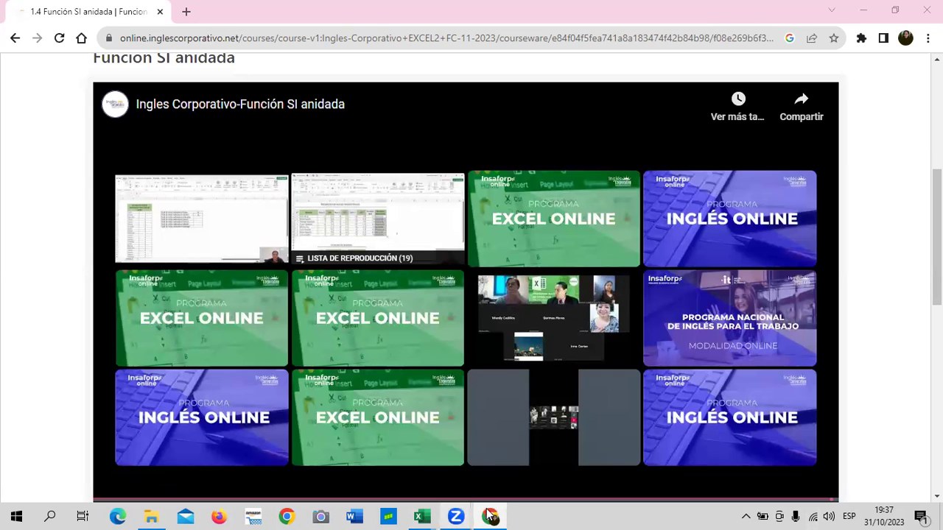
Bring the Función si anidada workbook forward and erase the formulas in M9, J9 and H9
mouse_move(485, 512)
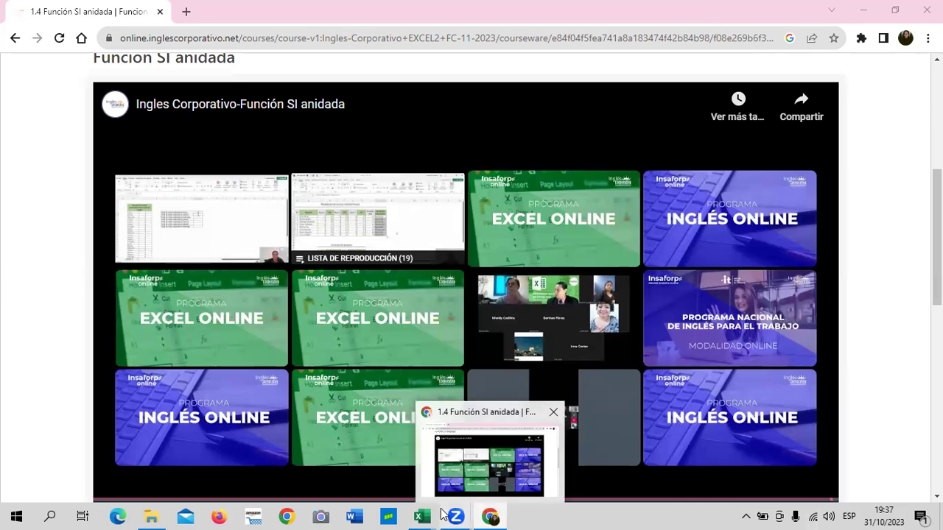
mouse_move(421, 516)
click(363, 470)
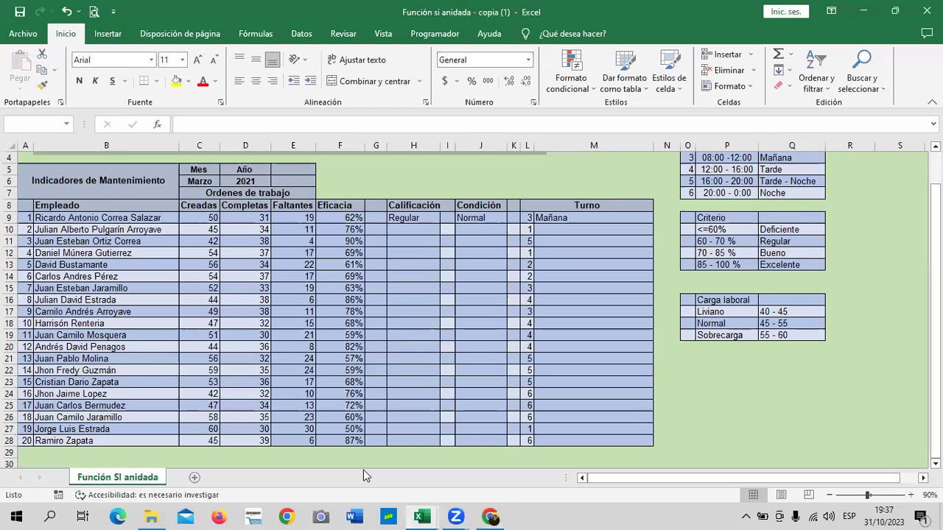
click(573, 218)
key(Delete)
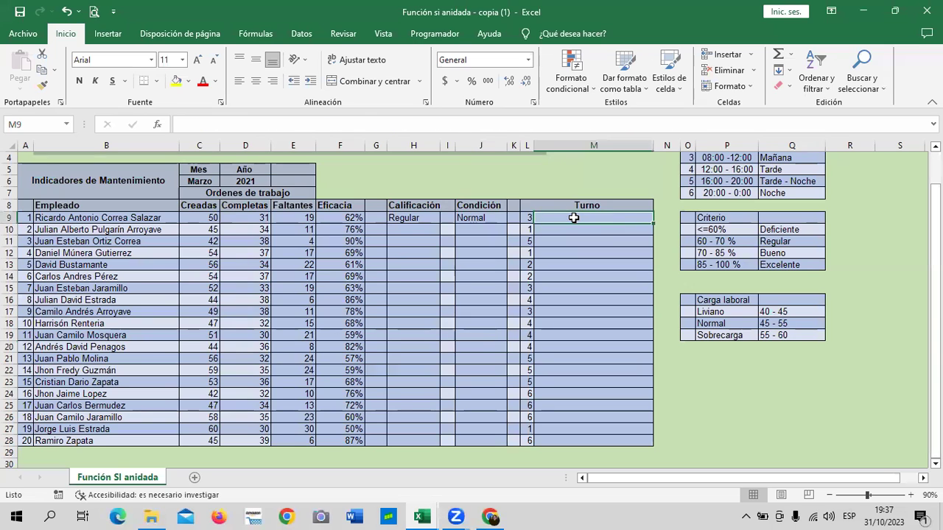
click(476, 218)
key(Delete)
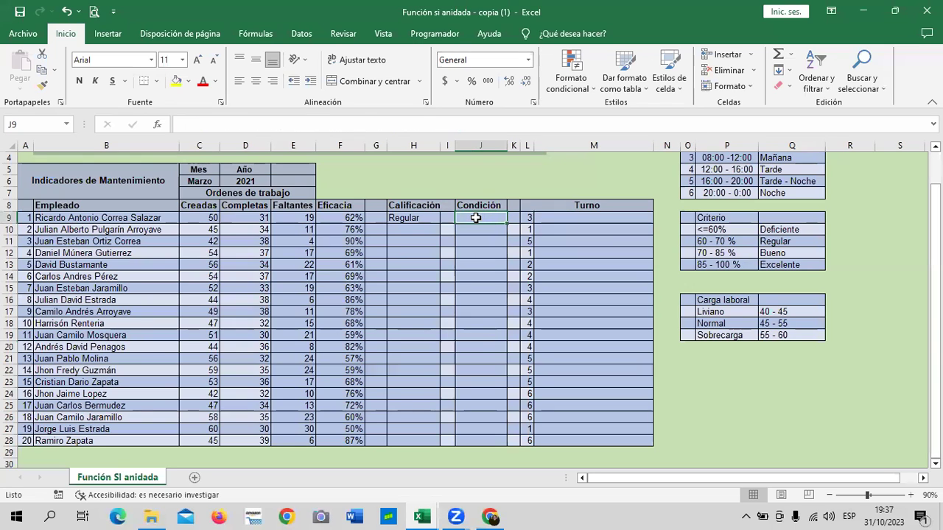
click(414, 218)
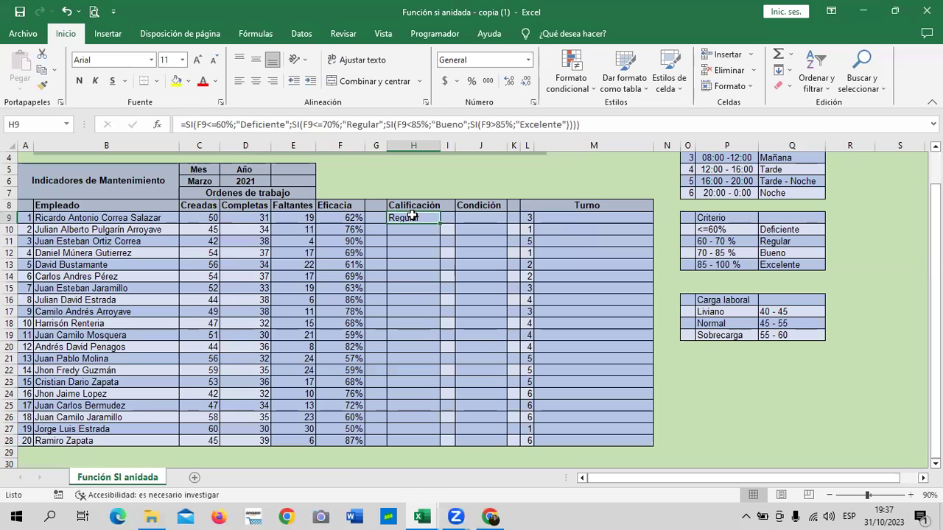
key(Delete)
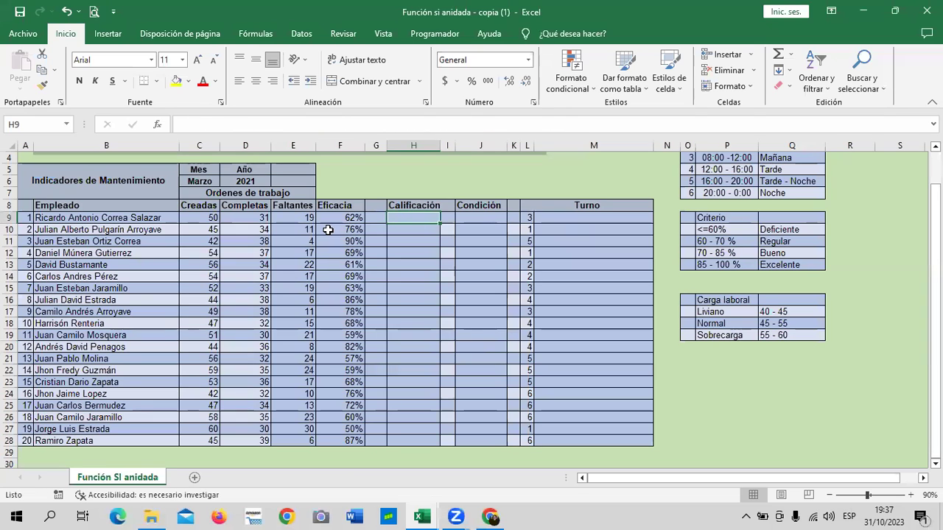
Clear the Faltantes and Eficacia values in E9:F28
mouse_move(303, 218)
mouse_down()
mouse_move(325, 436)
mouse_move(333, 430)
mouse_up()
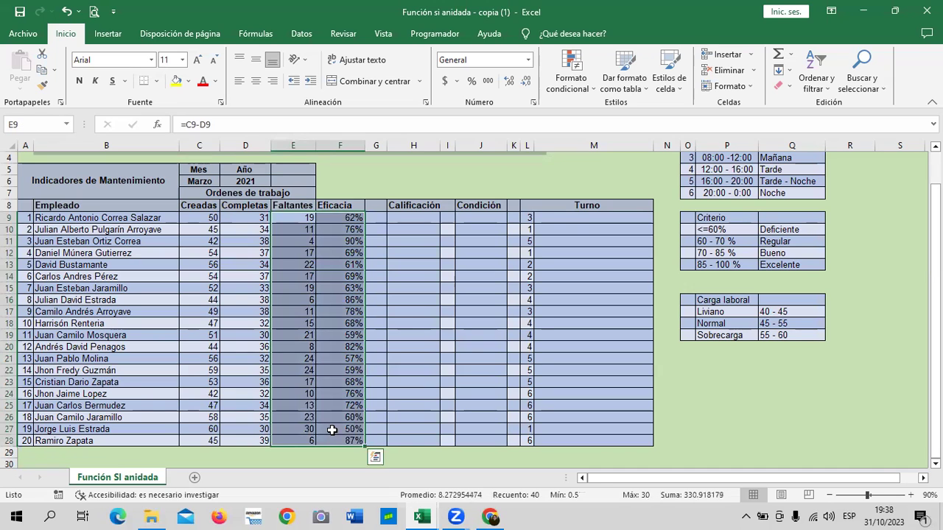
key(Delete)
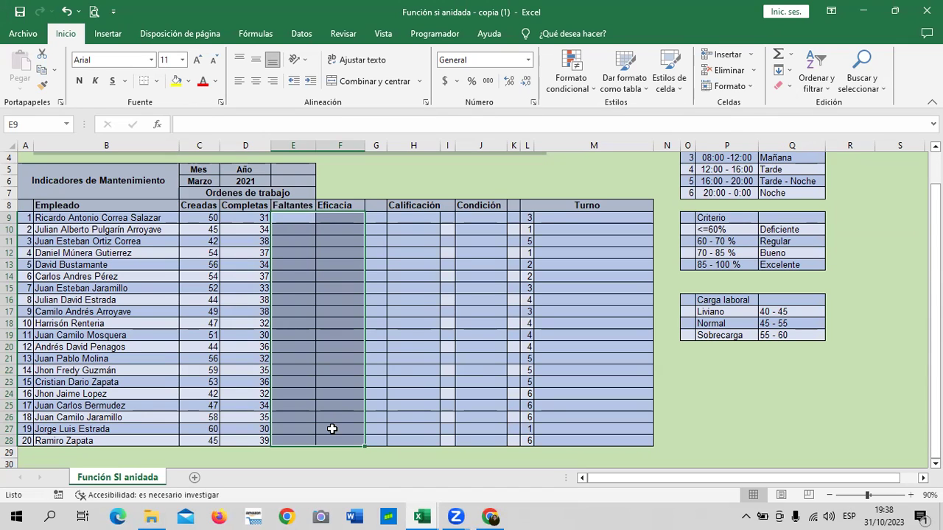
click(447, 382)
scroll(454, 365, up, 1)
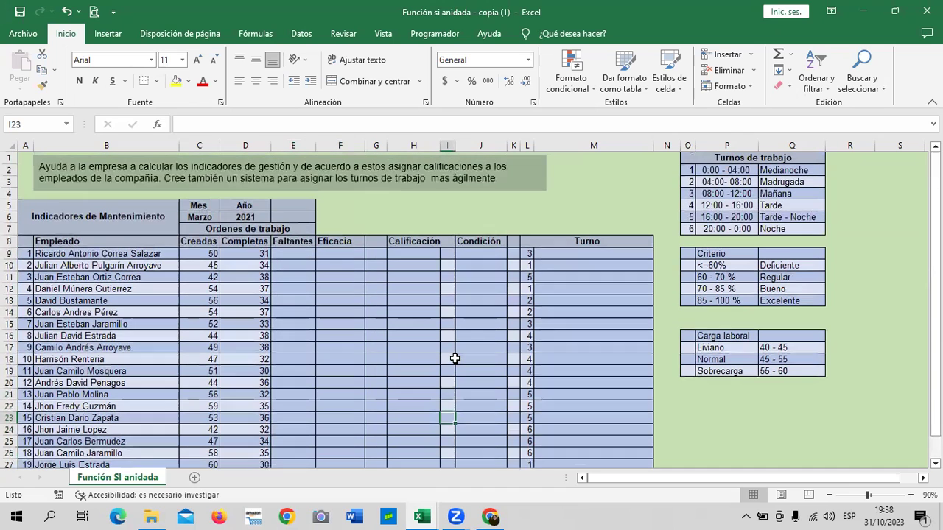
Erase the shift numbers in L9:L28 beside the Turno column
click(368, 213)
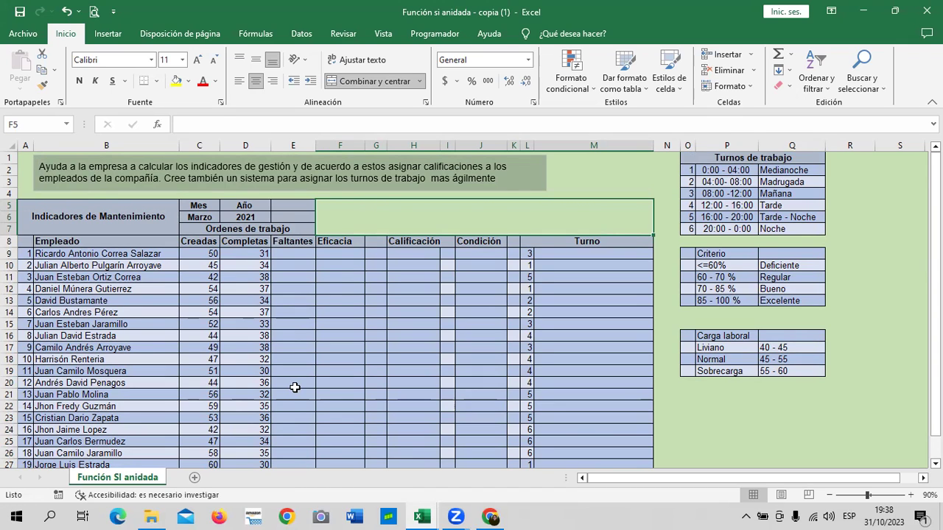
scroll(368, 372, down, 2)
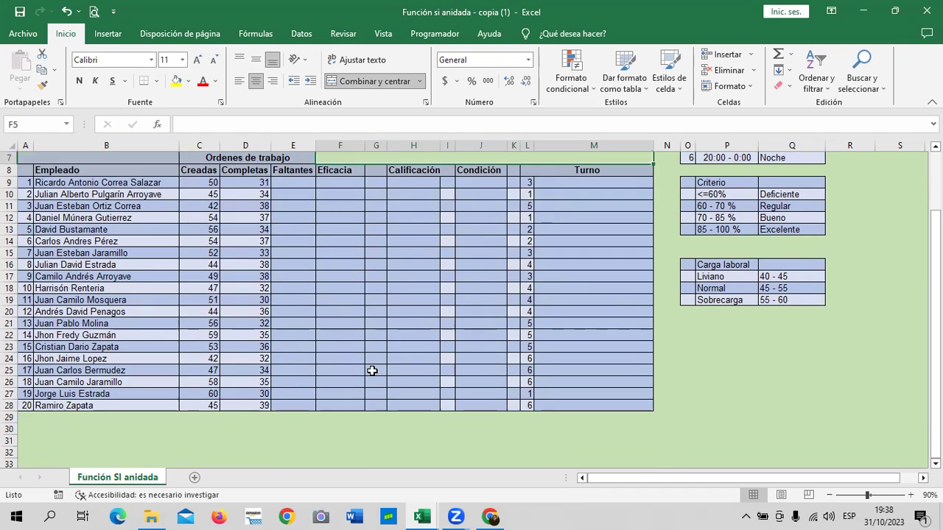
scroll(372, 376, up, 2)
scroll(372, 376, down, 1)
scroll(372, 376, up, 1)
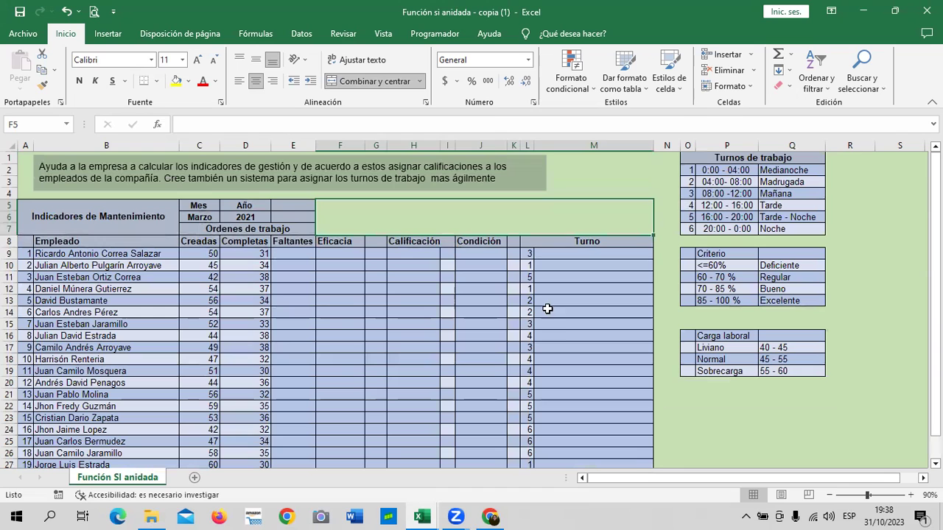
click(553, 259)
click(525, 259)
click(567, 288)
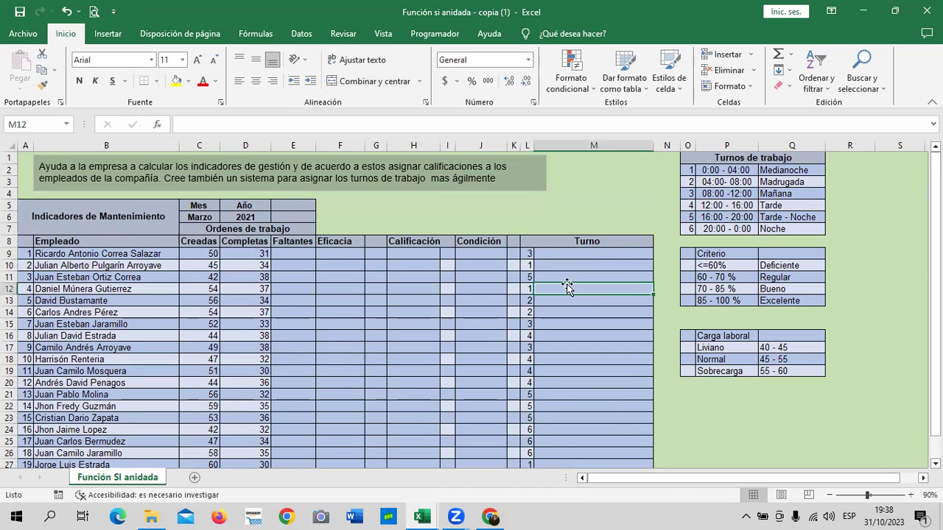
drag(529, 254, 528, 442)
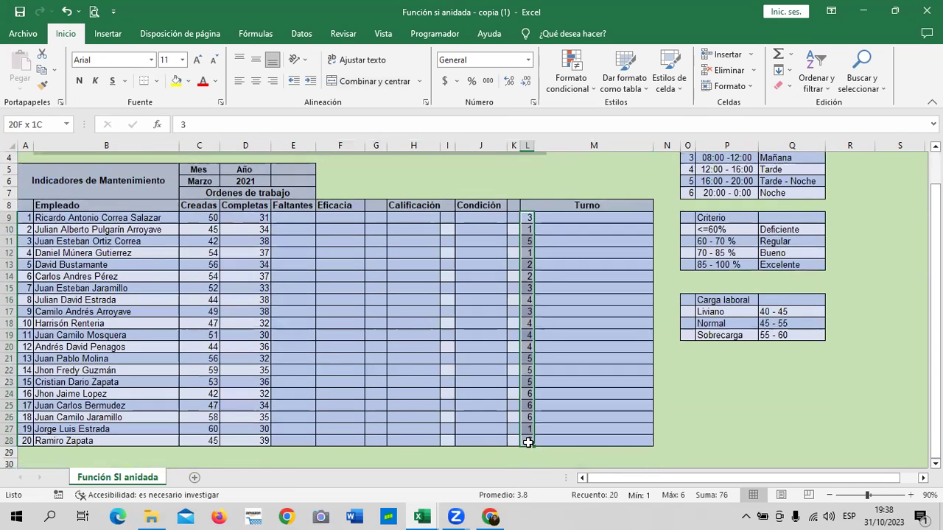
key(Delete)
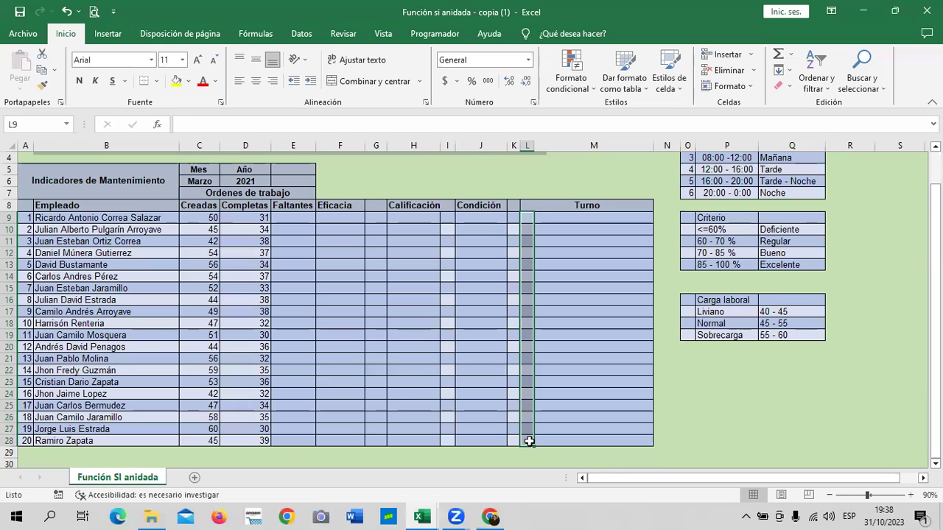
click(573, 395)
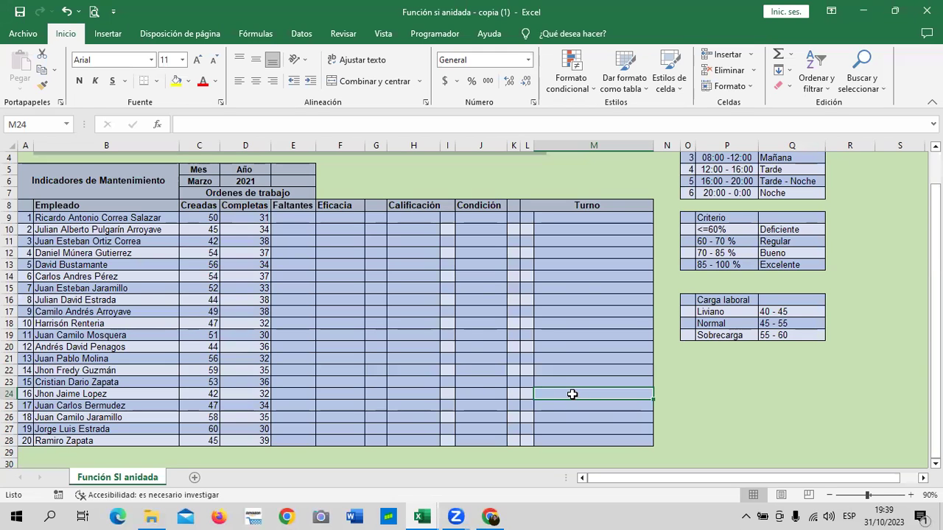
scroll(534, 349, up, 1)
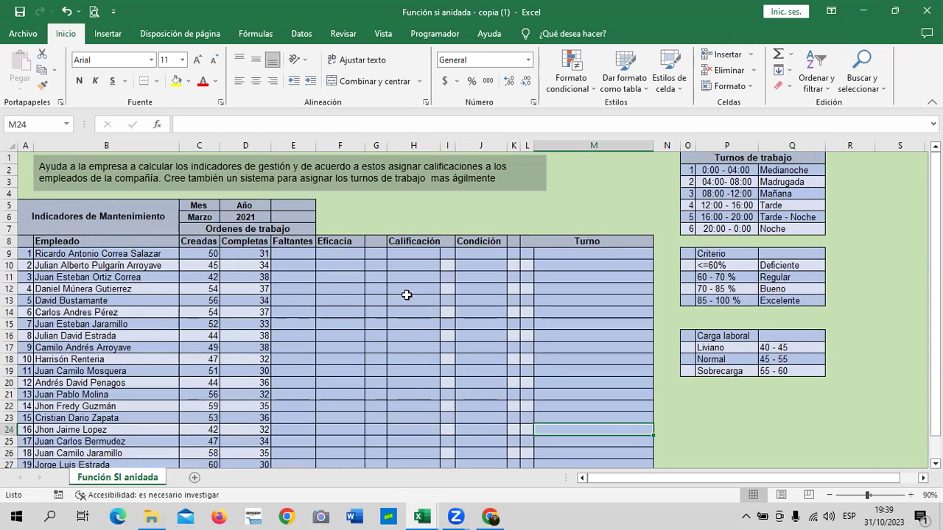
Enter =ALEATORIO.ENTRE(1;6) in L9 to generate a random shift number
click(593, 289)
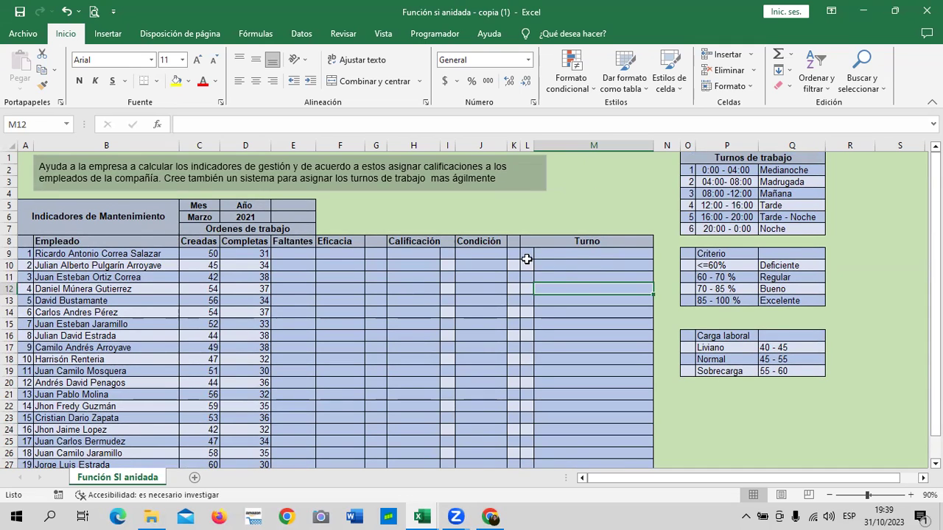
click(526, 254)
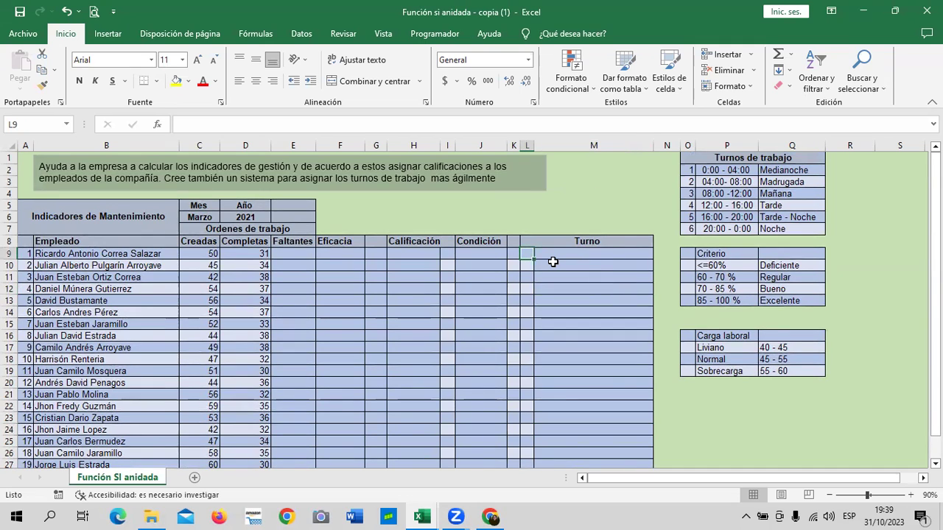
text(=ALE)
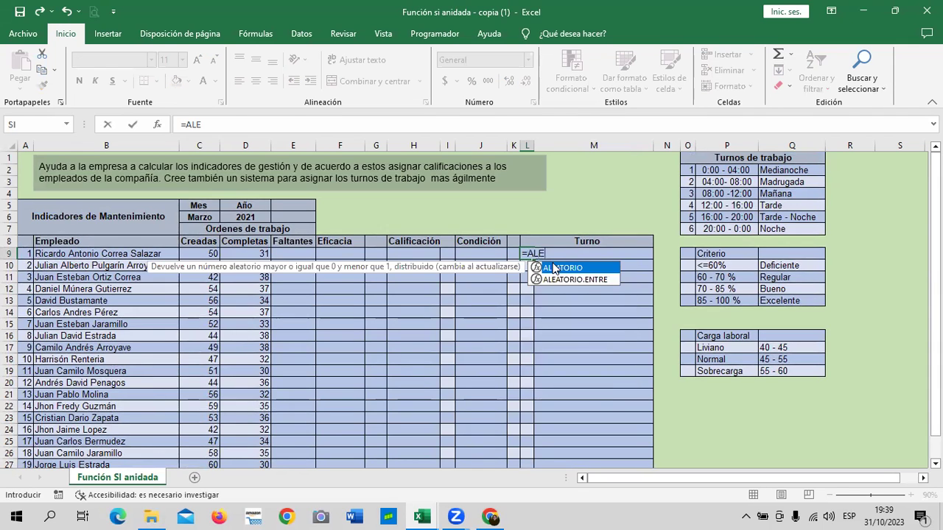
double_click(559, 279)
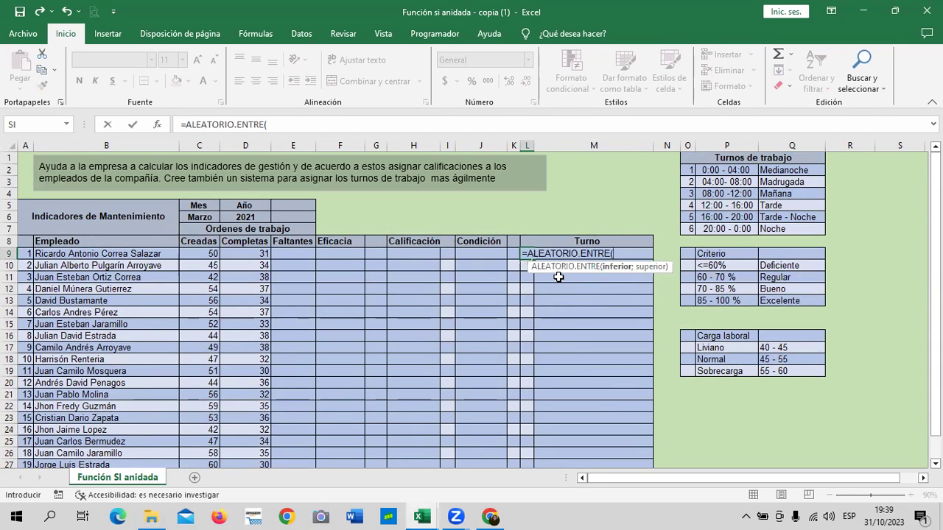
key(BackSpace)
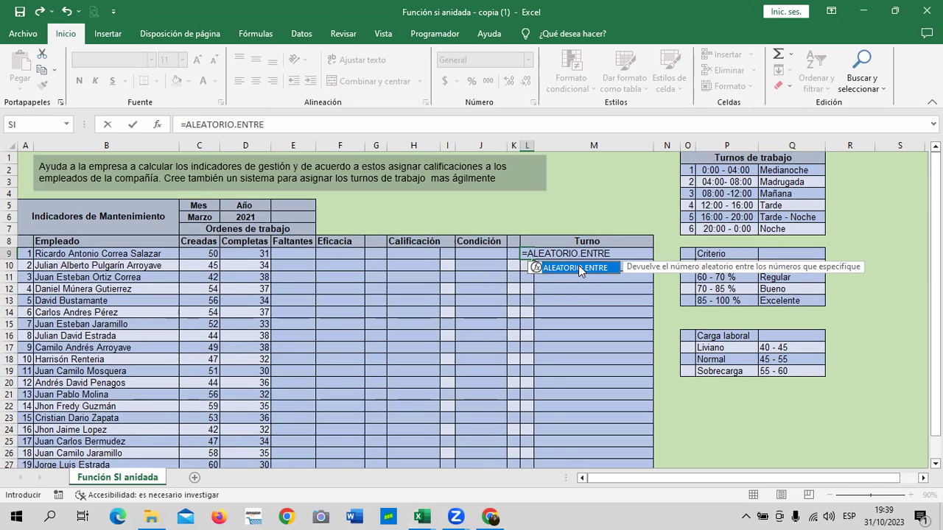
double_click(580, 269)
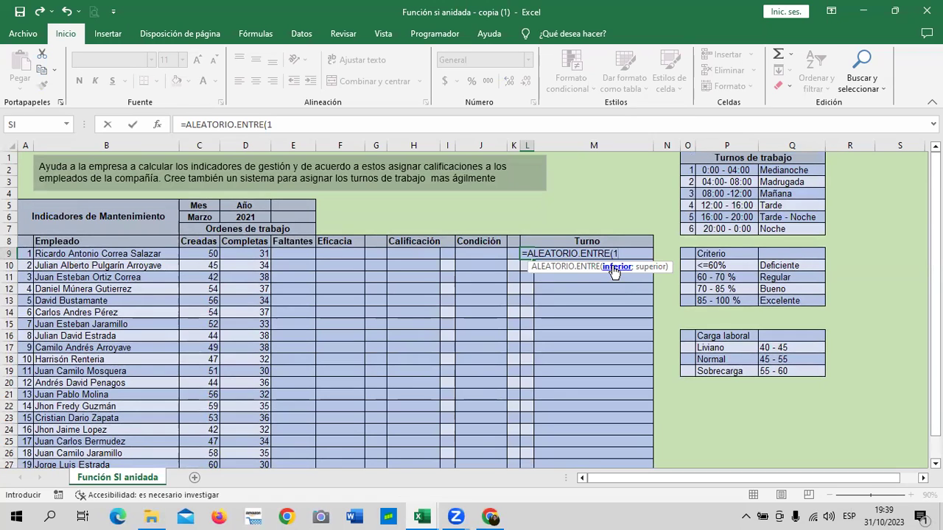
text(1;)
text(6))
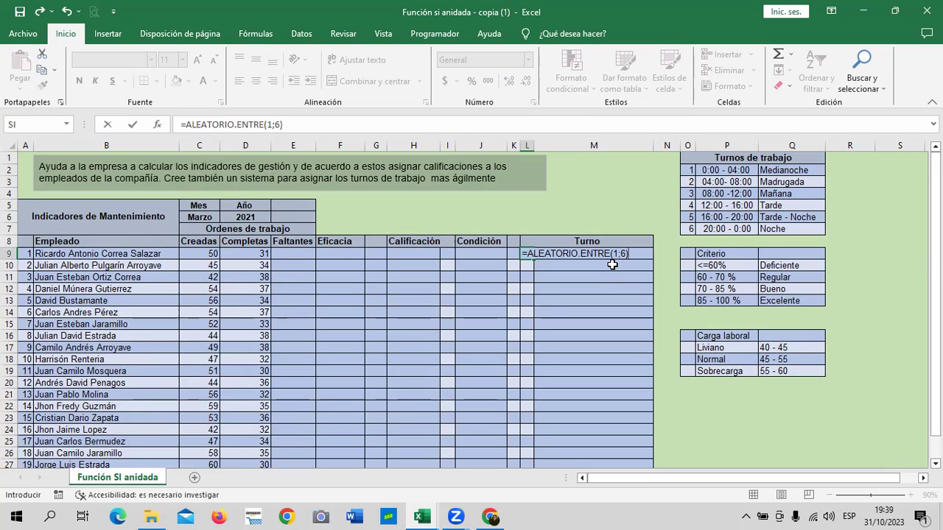
key(Return)
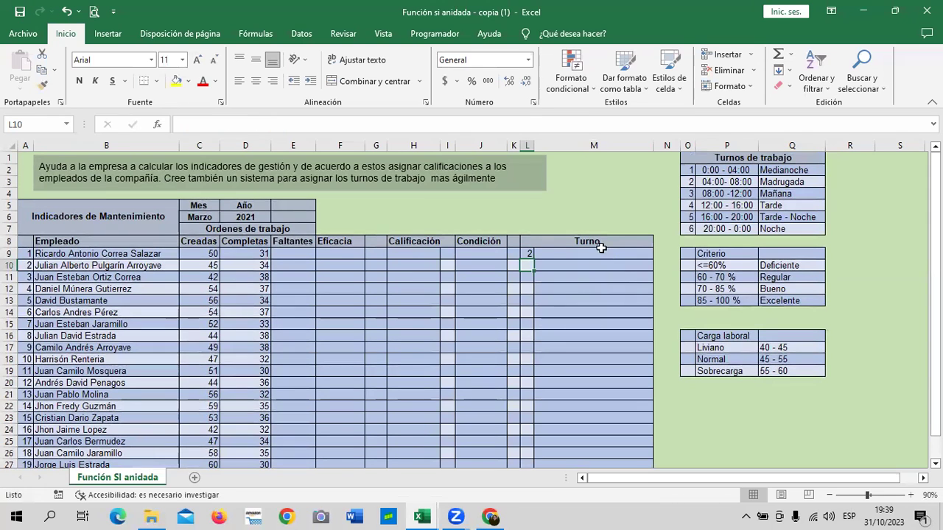
Fill the ALEATORIO.ENTRE(1;6) formula from L9 down to L28
click(527, 251)
drag(534, 259, 543, 441)
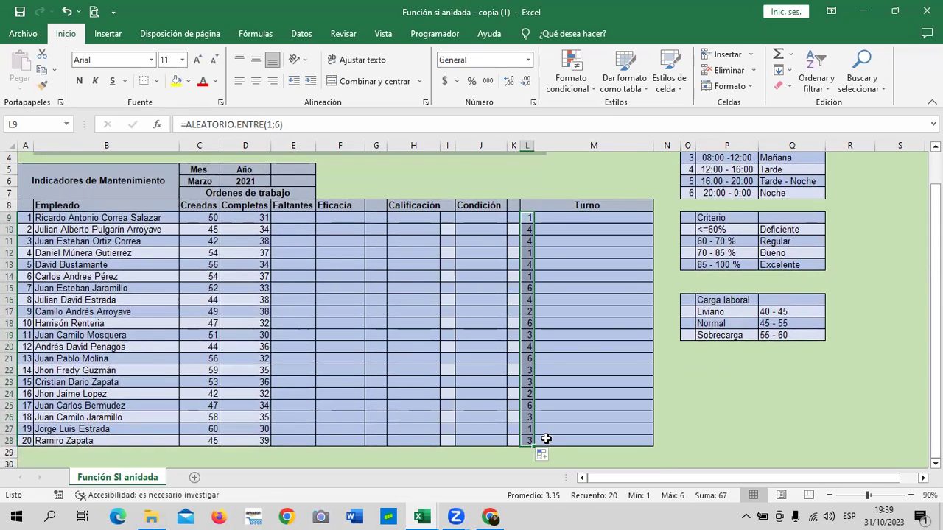
click(572, 222)
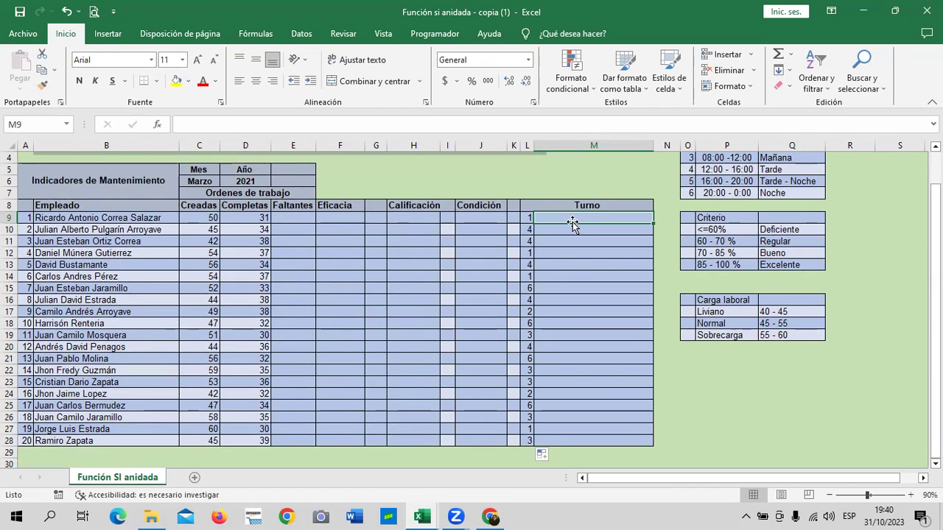
scroll(764, 256, up, 1)
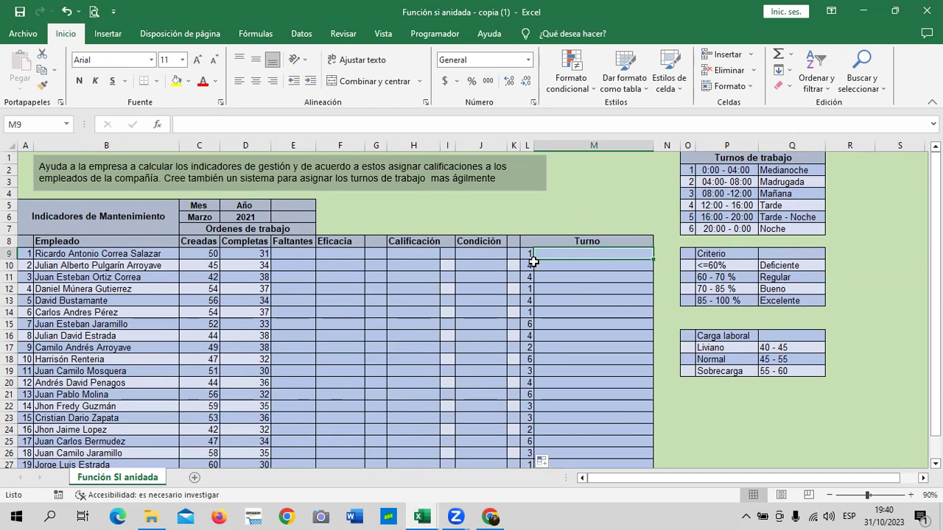
scroll(582, 341, down, 3)
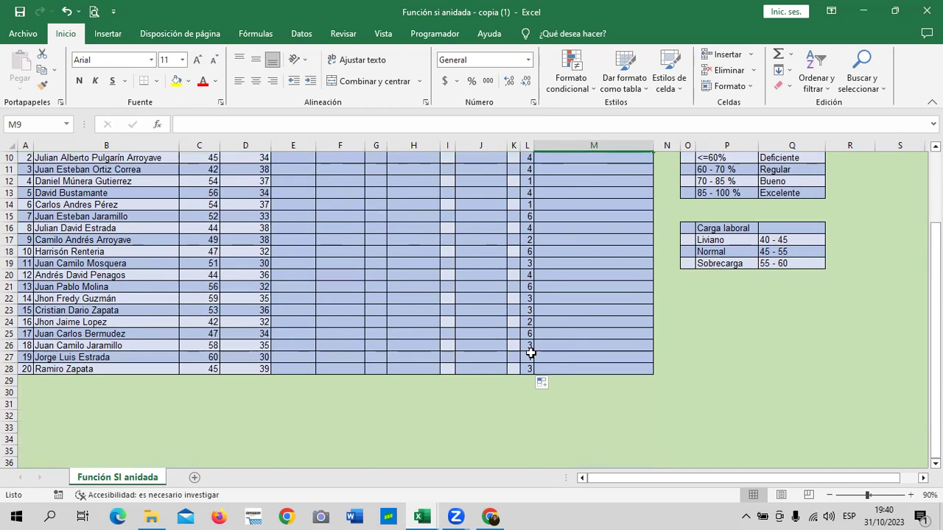
scroll(530, 346, up, 3)
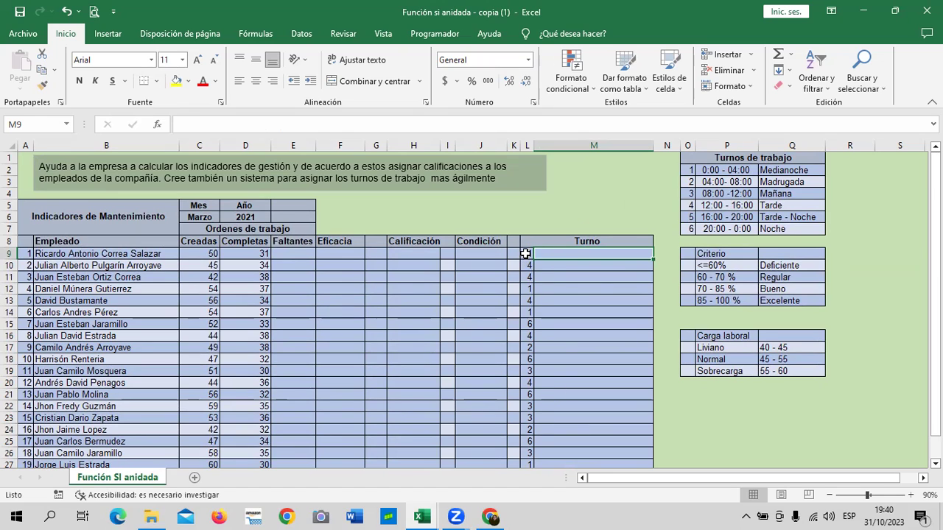
click(525, 253)
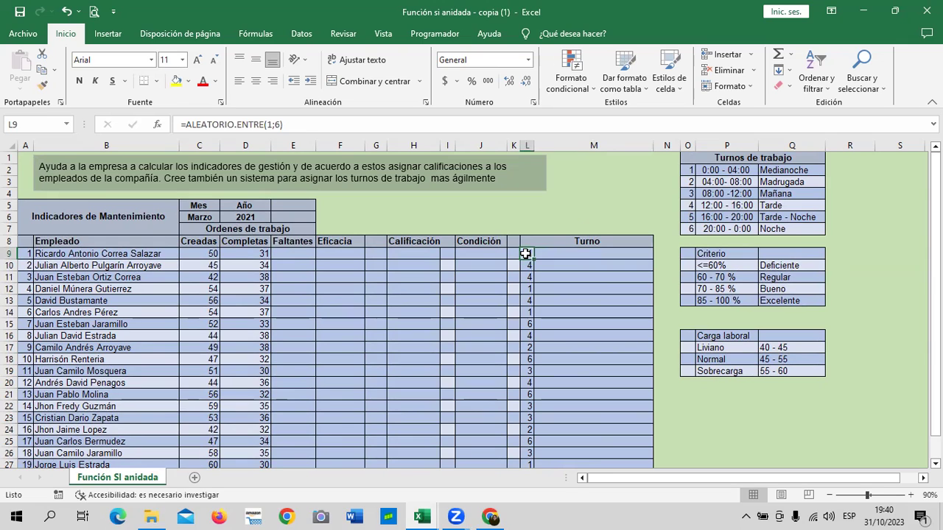
click(571, 297)
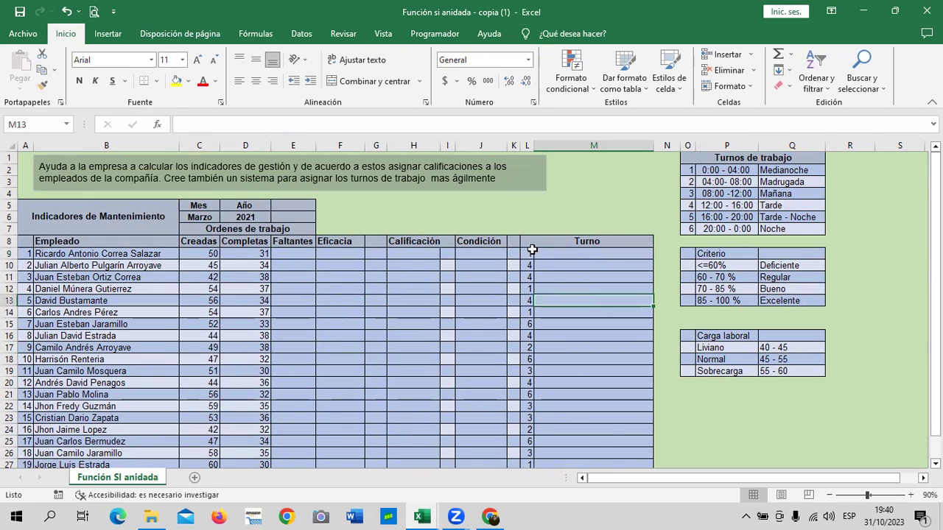
click(529, 254)
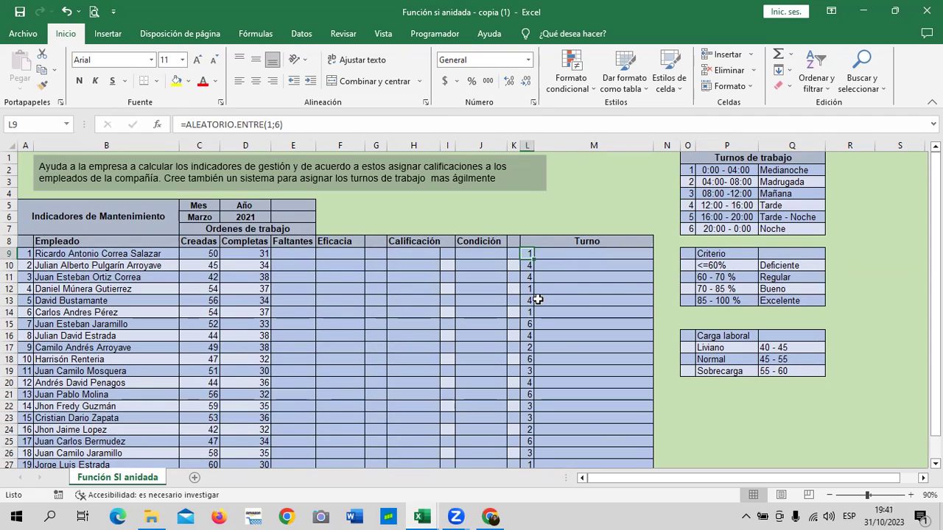
scroll(538, 298, down, 2)
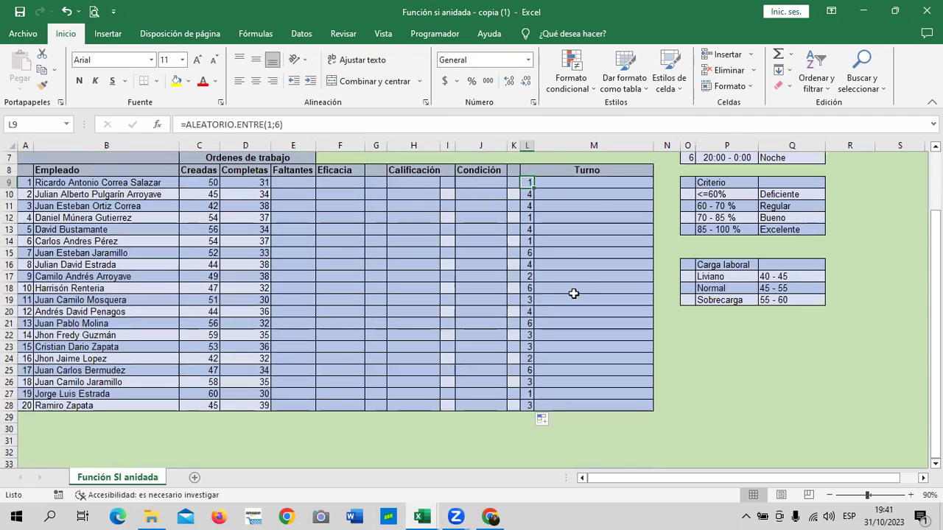
Copy L9:L28 and paste it back at L9 as plain values
drag(529, 182, 529, 405)
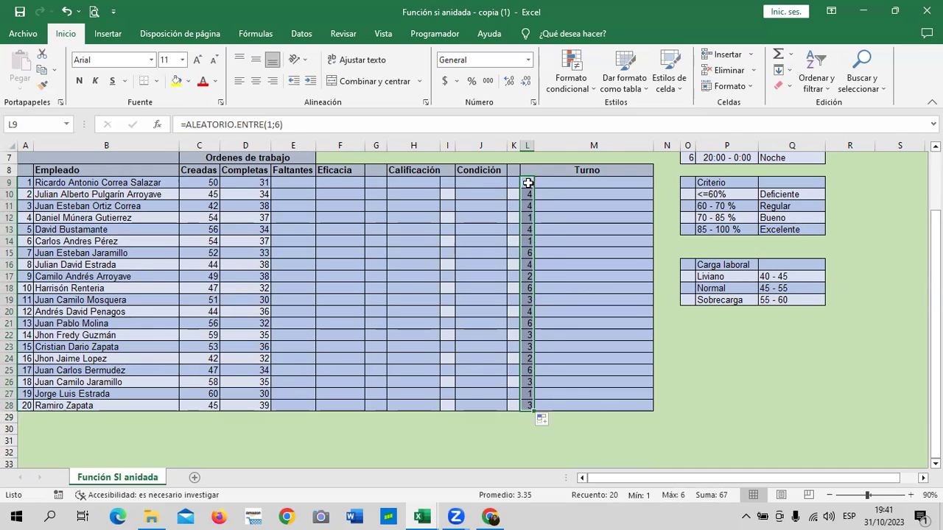
right_click(528, 182)
click(583, 214)
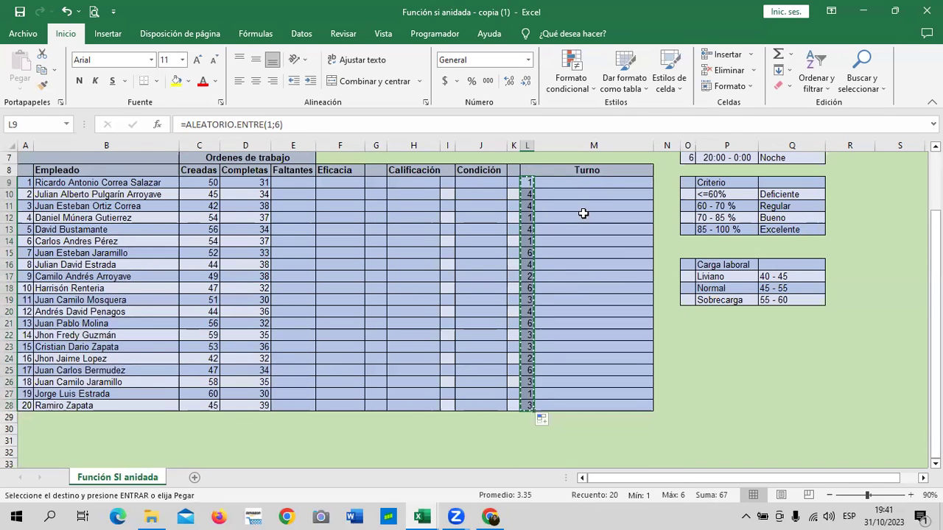
right_click(528, 185)
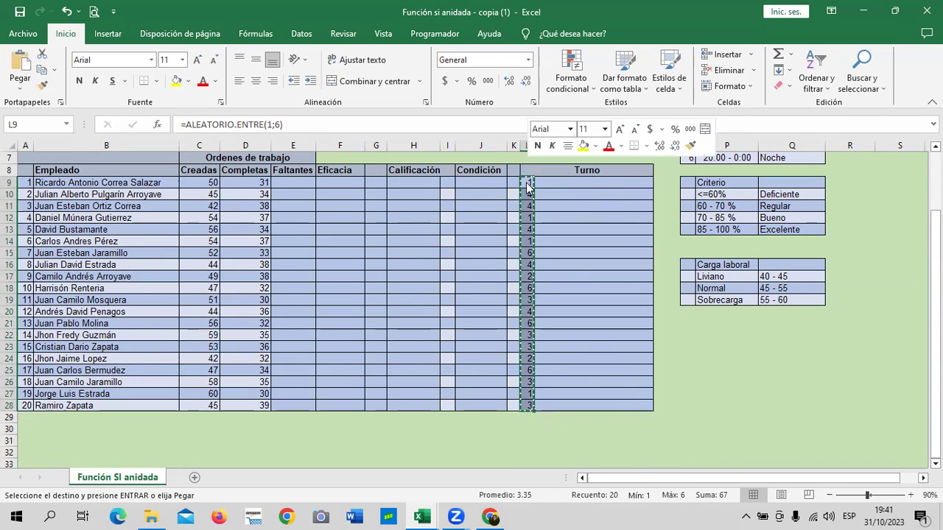
click(557, 252)
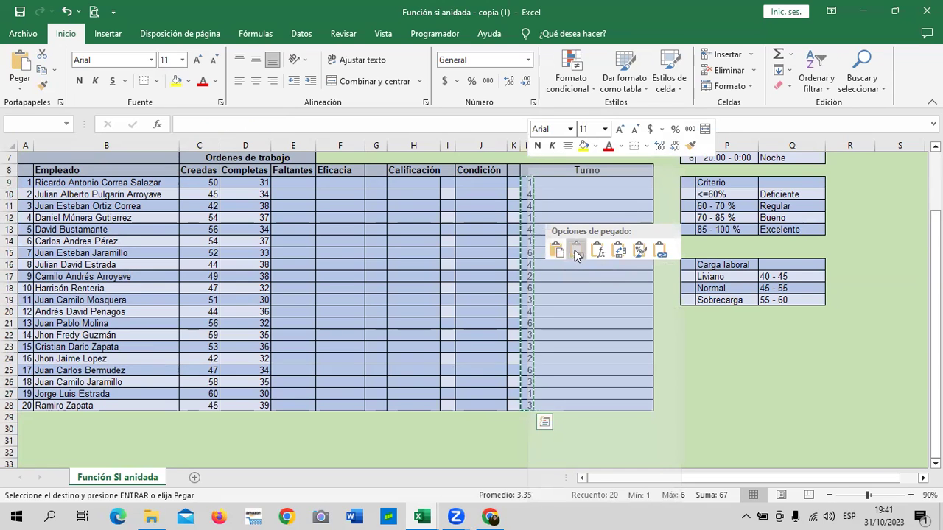
click(576, 252)
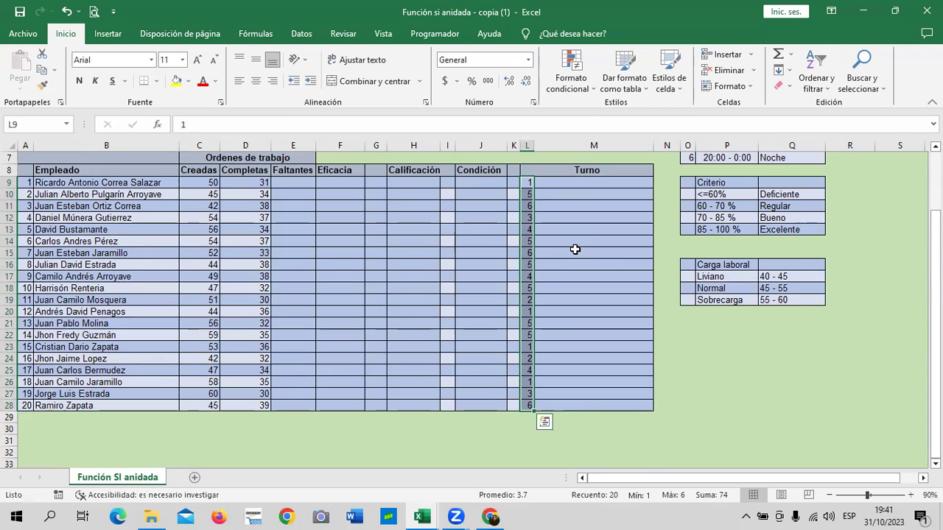
click(566, 265)
click(525, 265)
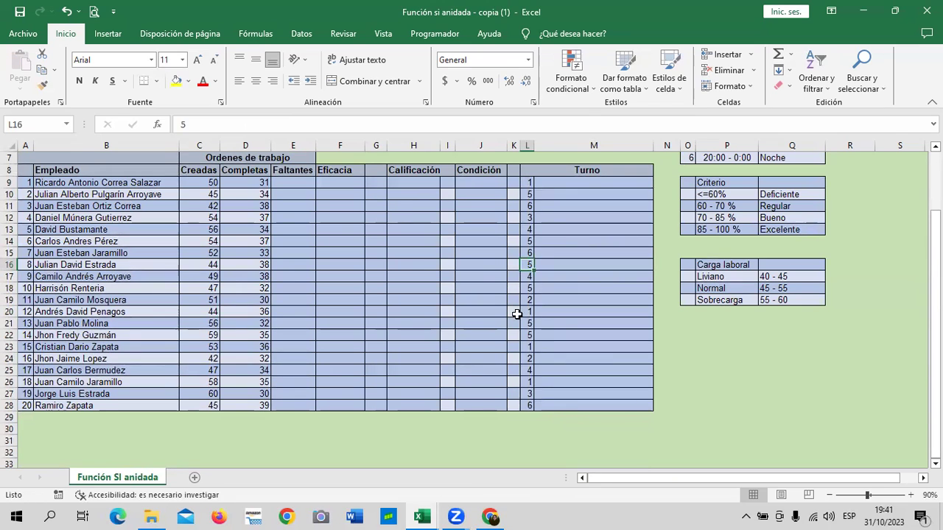
drag(528, 286, 529, 277)
click(529, 183)
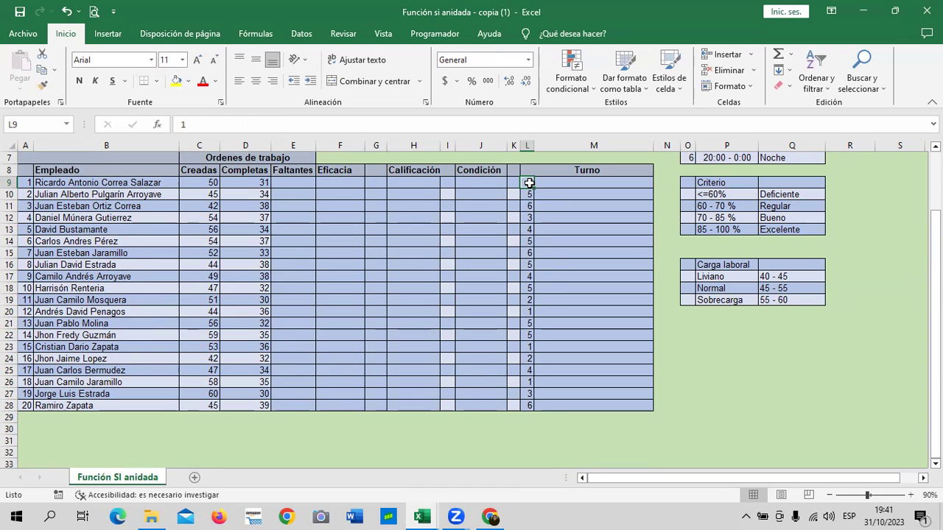
click(529, 405)
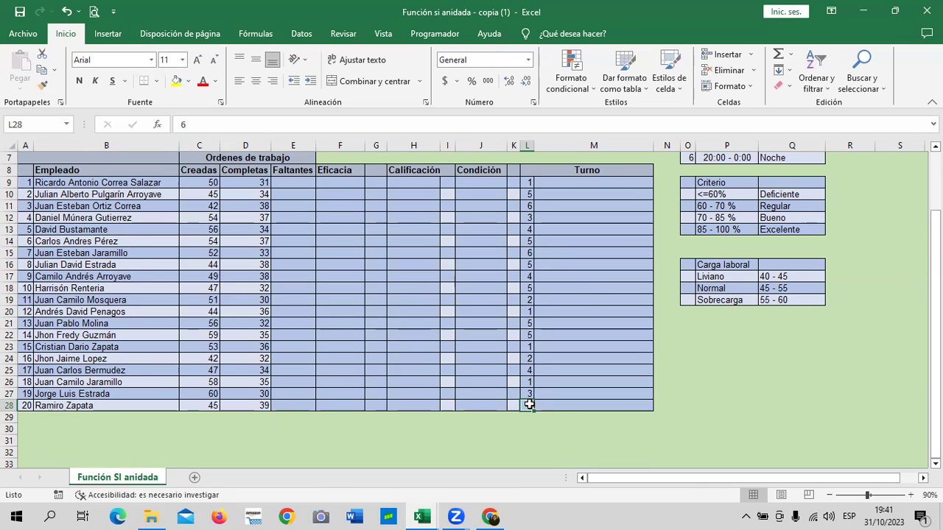
click(10, 347)
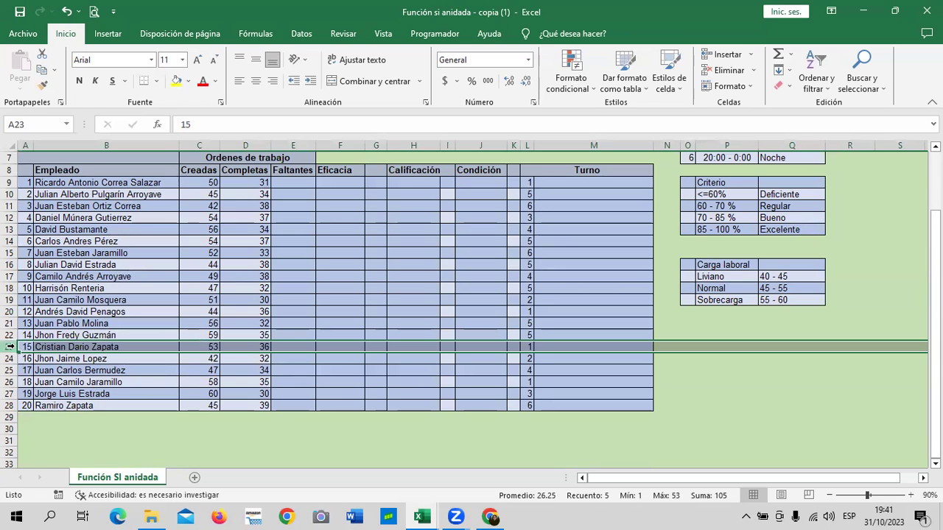
scroll(402, 294, up, 2)
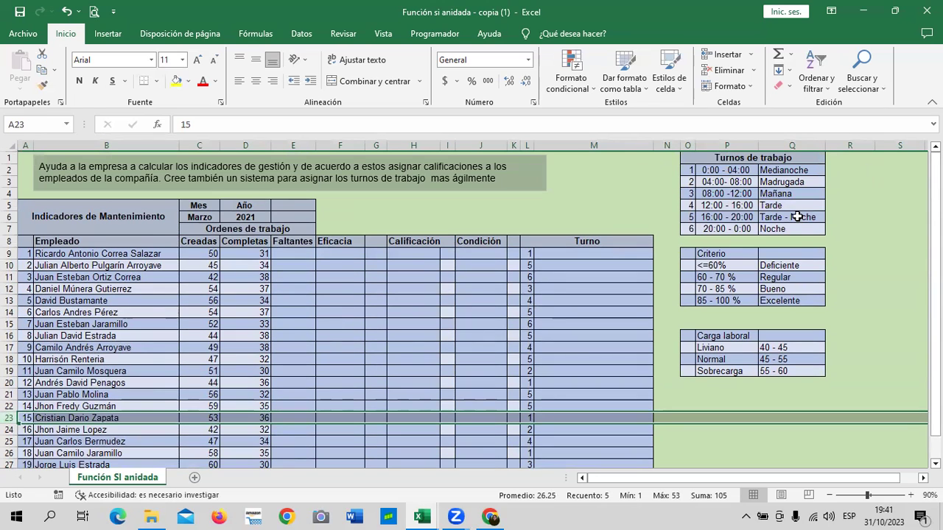
scroll(551, 312, down, 1)
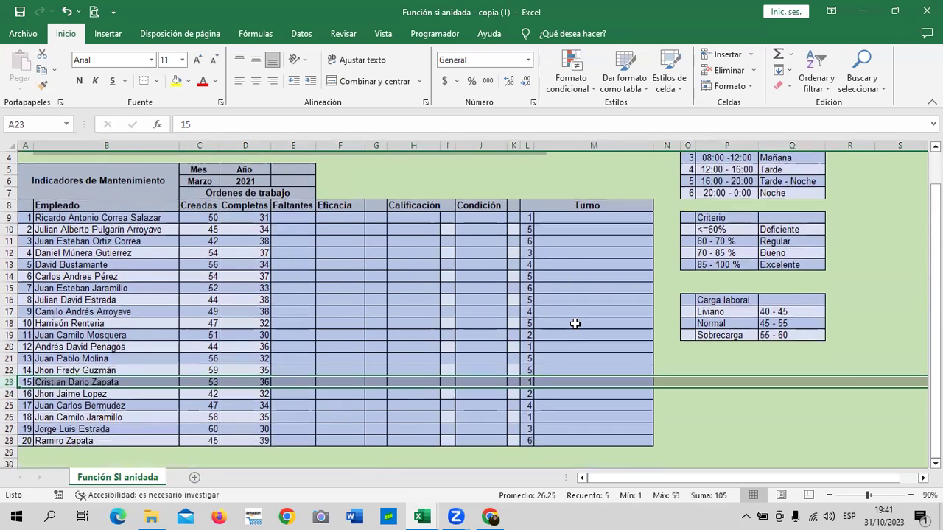
click(574, 324)
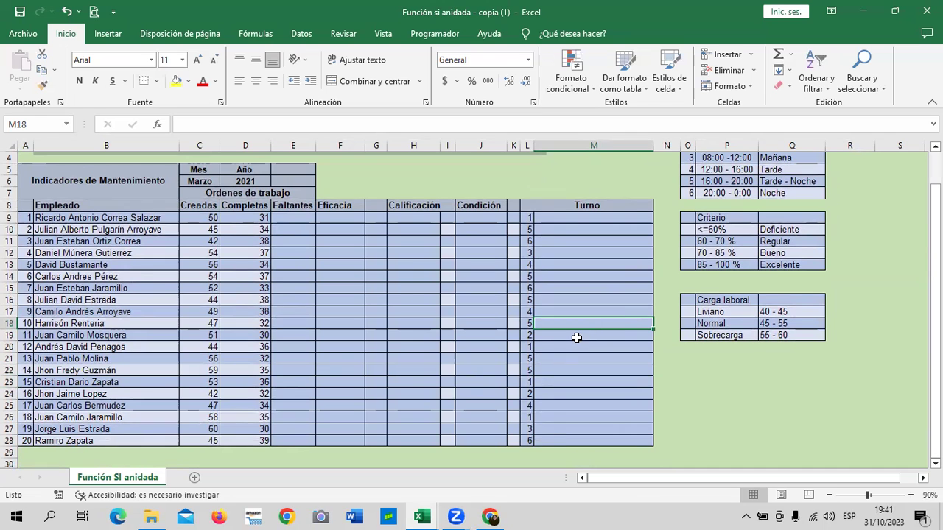
scroll(565, 343, up, 1)
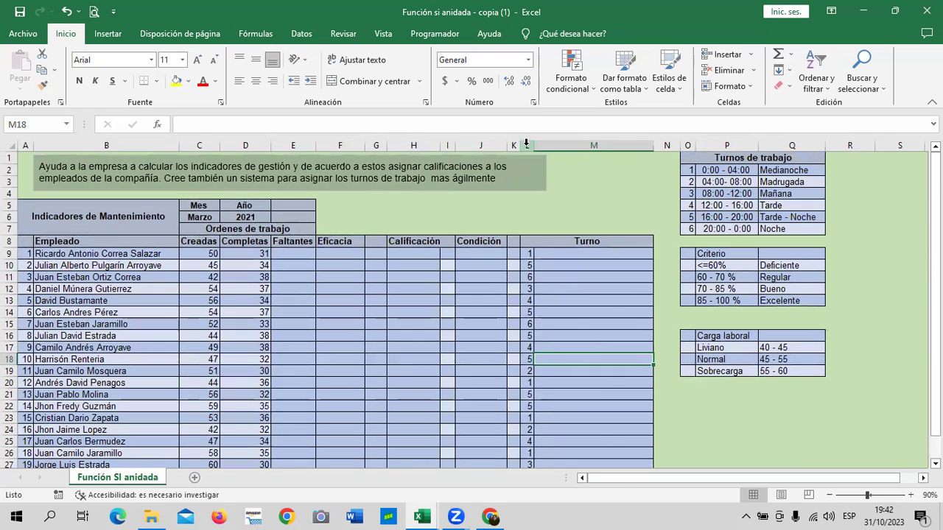
click(528, 145)
click(602, 320)
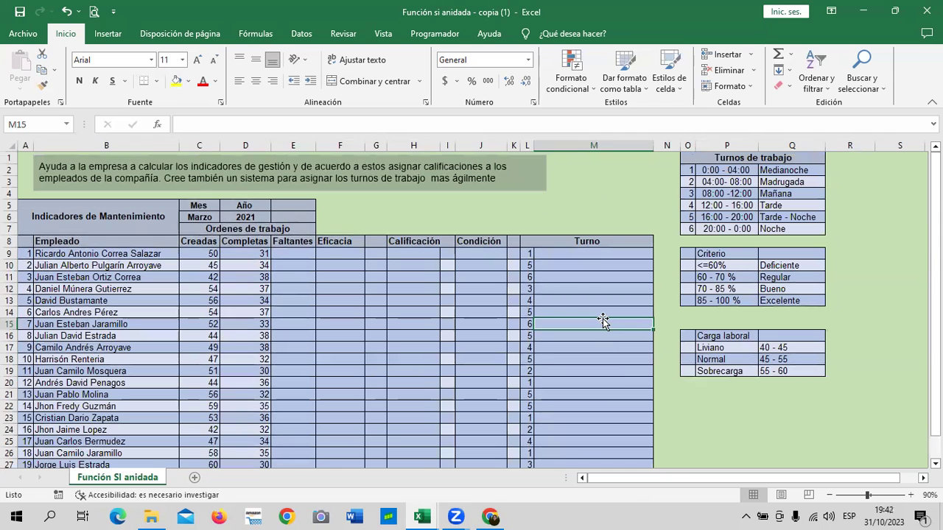
scroll(264, 270, down, 1)
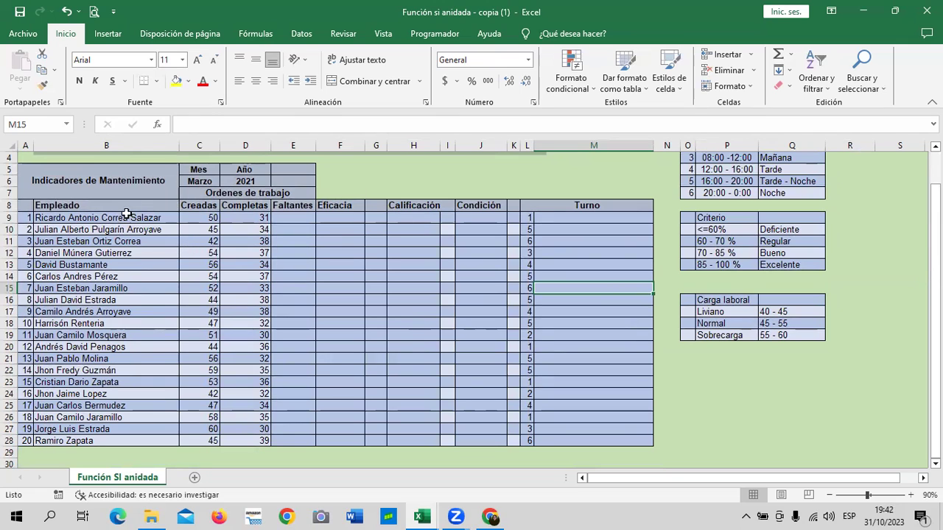
click(209, 221)
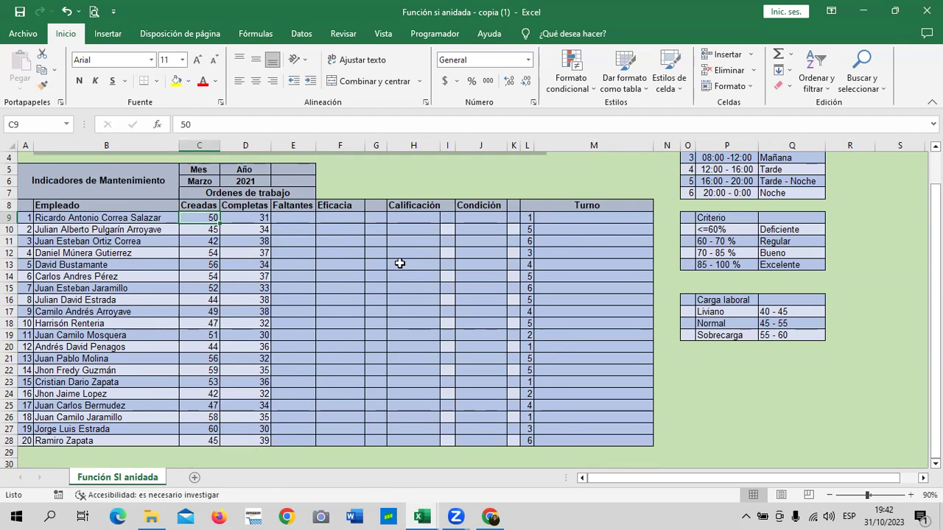
click(243, 227)
click(202, 218)
click(255, 217)
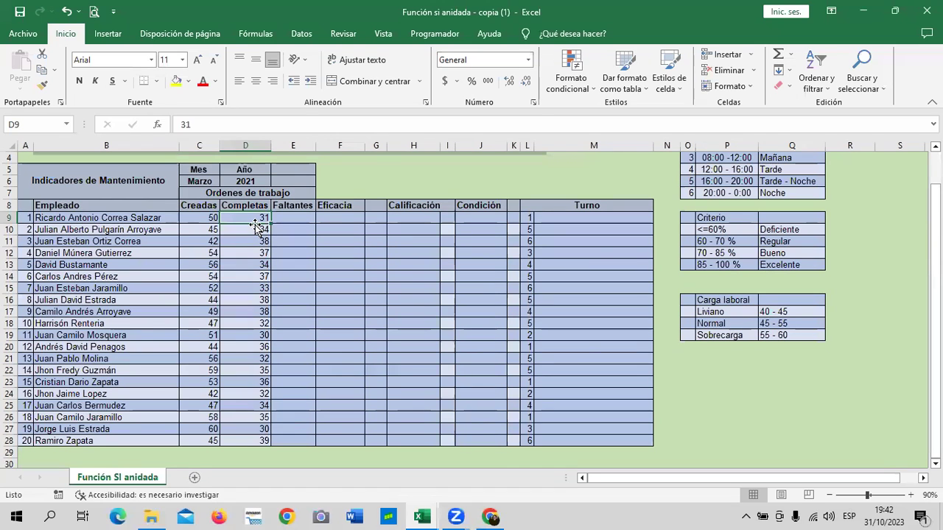
Enter =C9-D9 in E9 and fill it down to E28
click(297, 215)
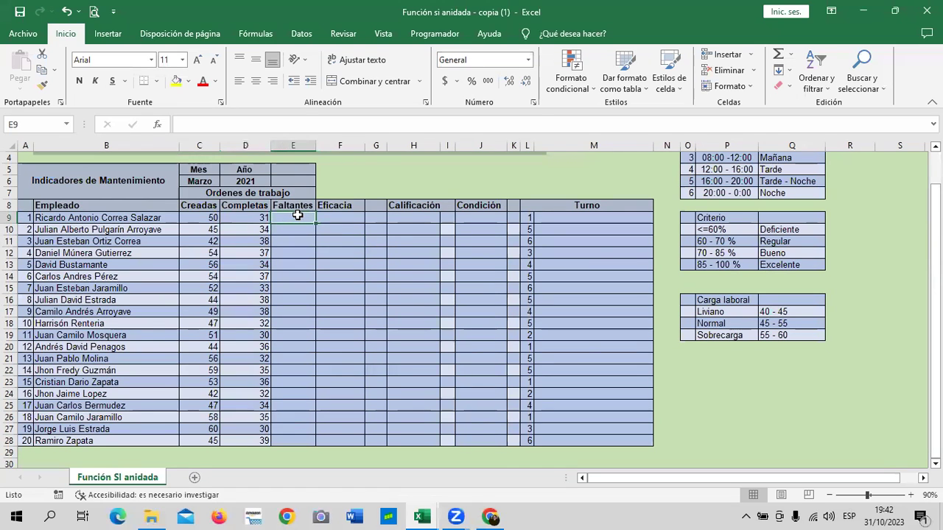
text(=)
click(202, 218)
text(-)
click(237, 218)
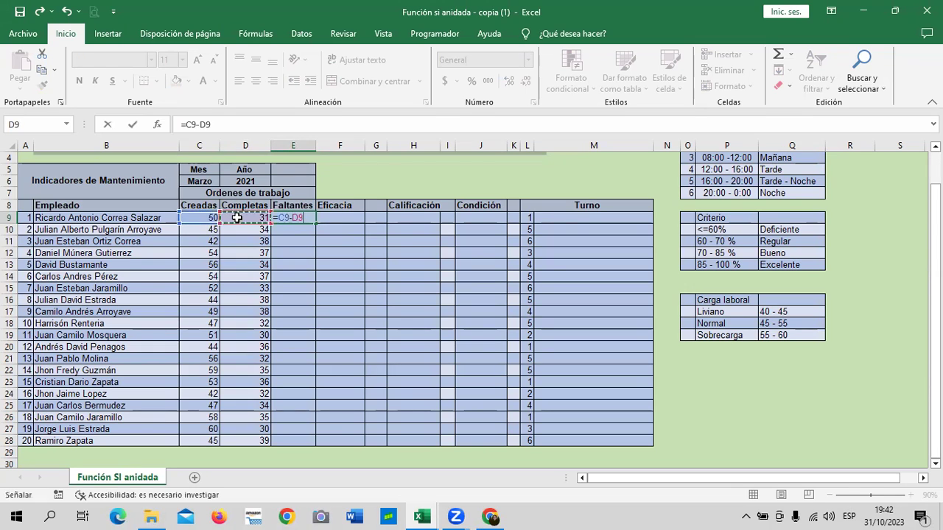
key(Return)
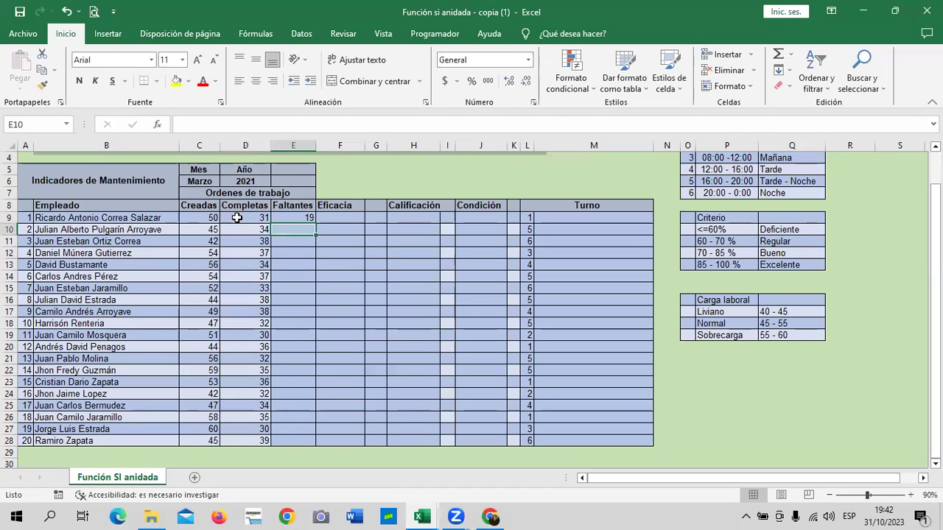
click(302, 219)
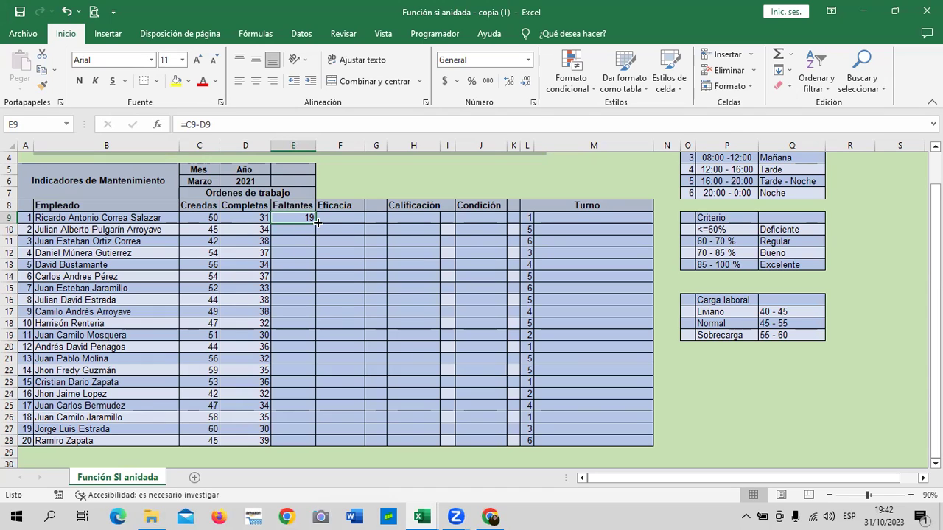
drag(316, 223, 313, 446)
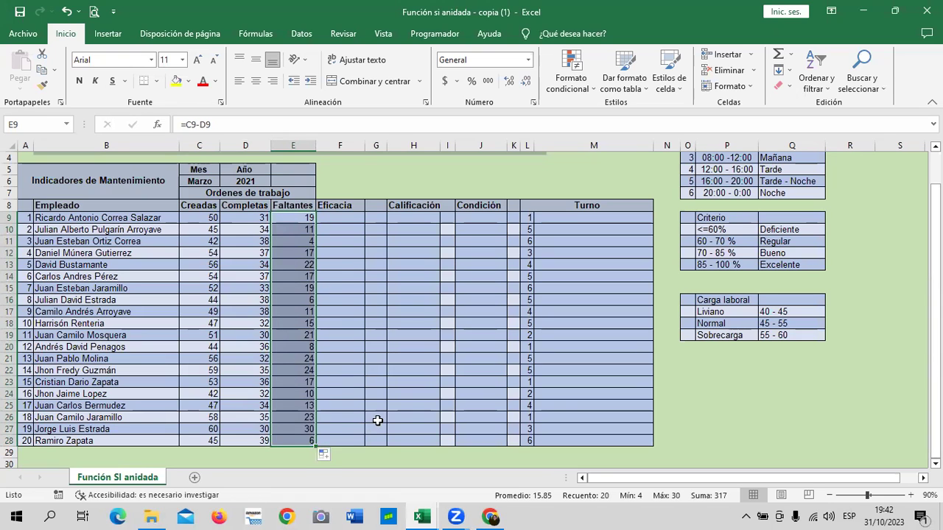
click(496, 381)
click(339, 223)
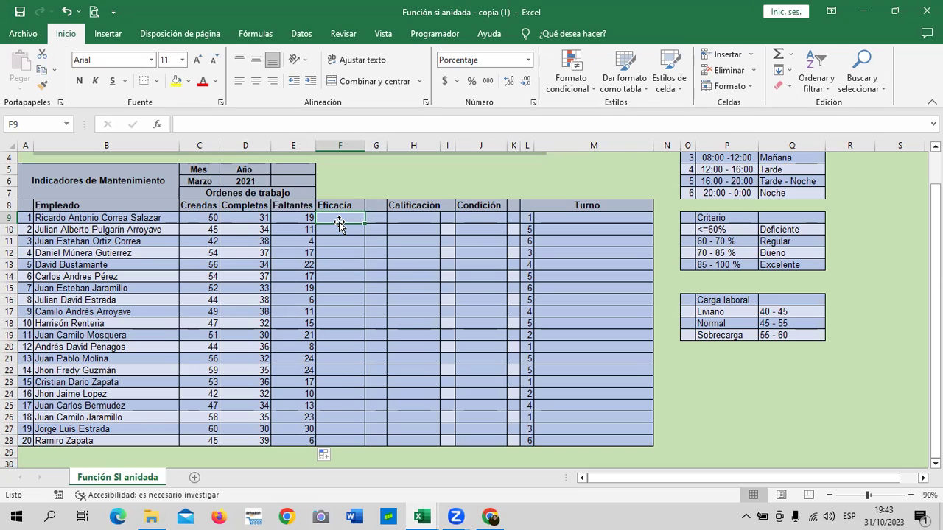
Enter =(D9*100%)/C9 in F9, giving 62% for the first employee
text(=)
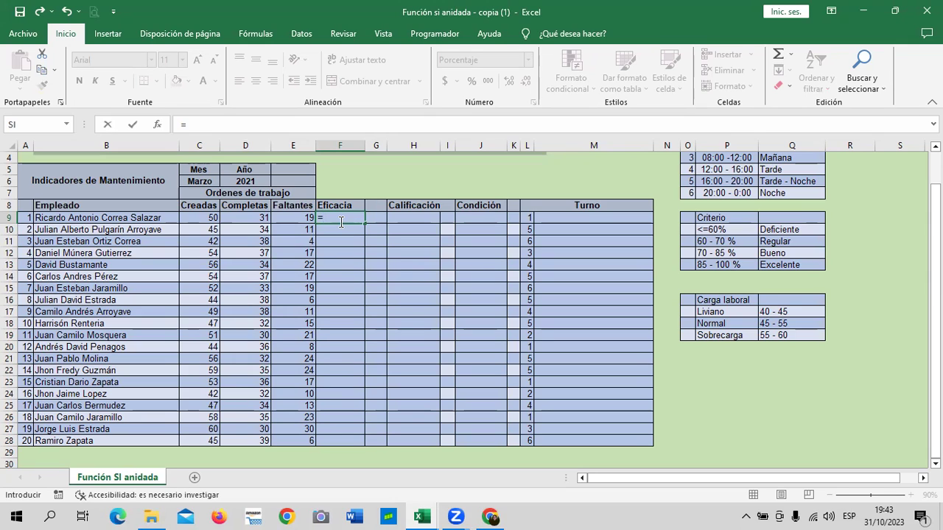
text(()
click(238, 215)
text(*100)
text(%))
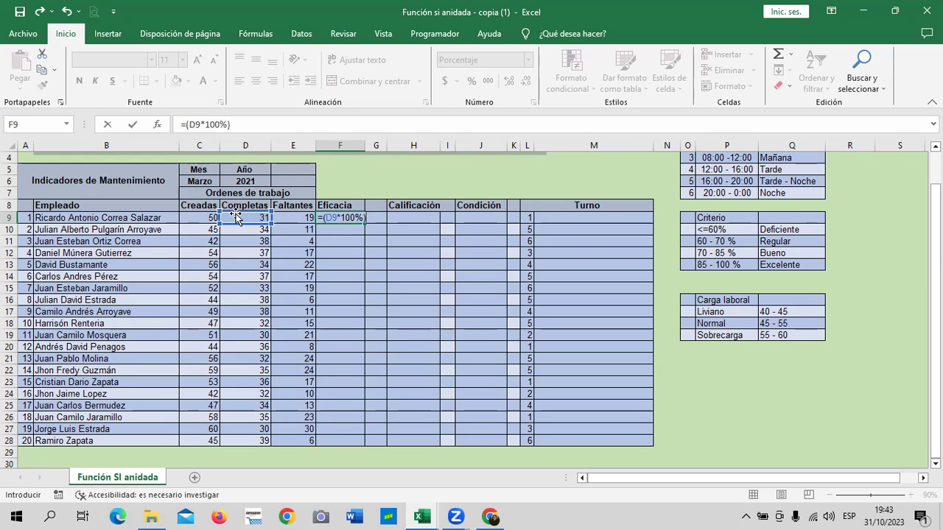
text(/)
click(195, 218)
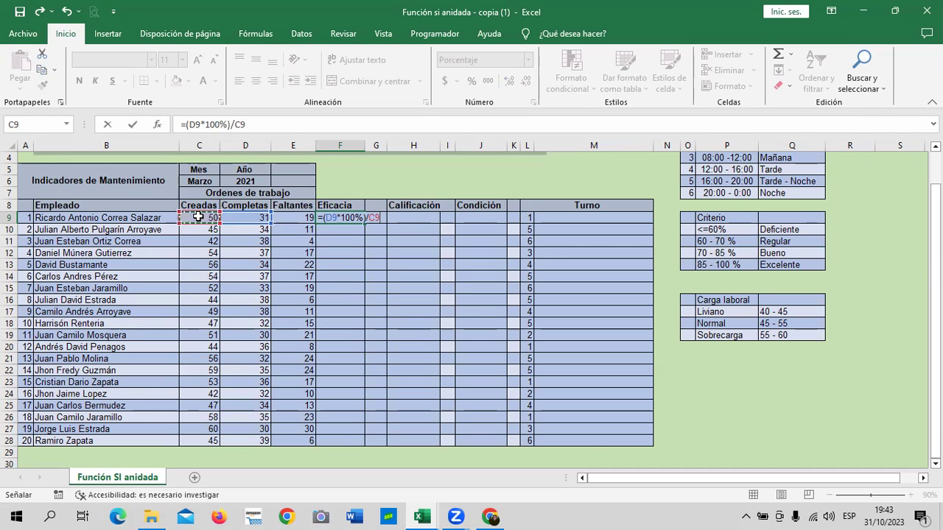
key(Return)
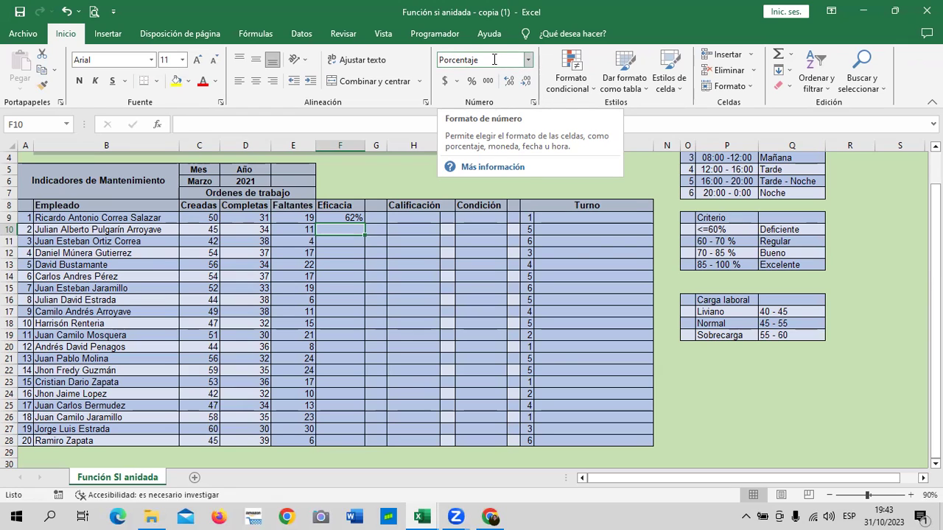
click(336, 218)
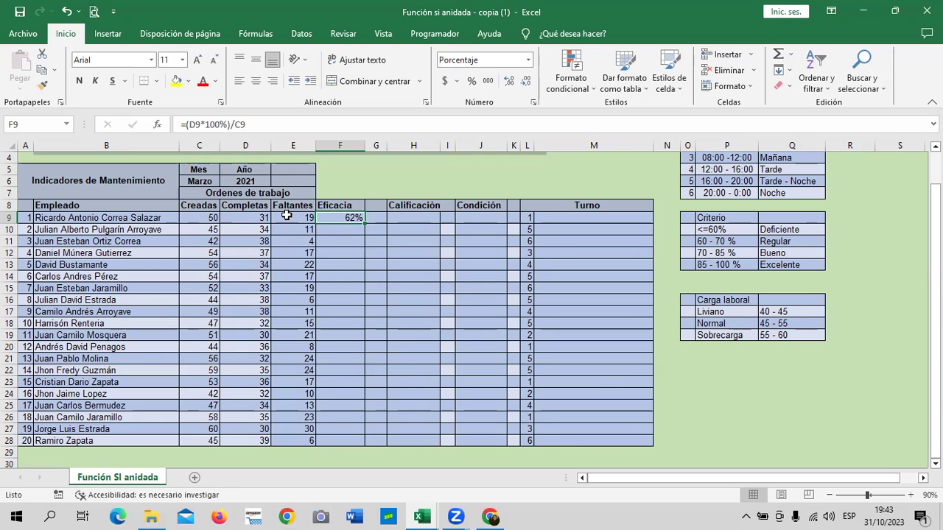
Clear the old 62% result and stray entries from the Eficacia cell F9
key(Delete)
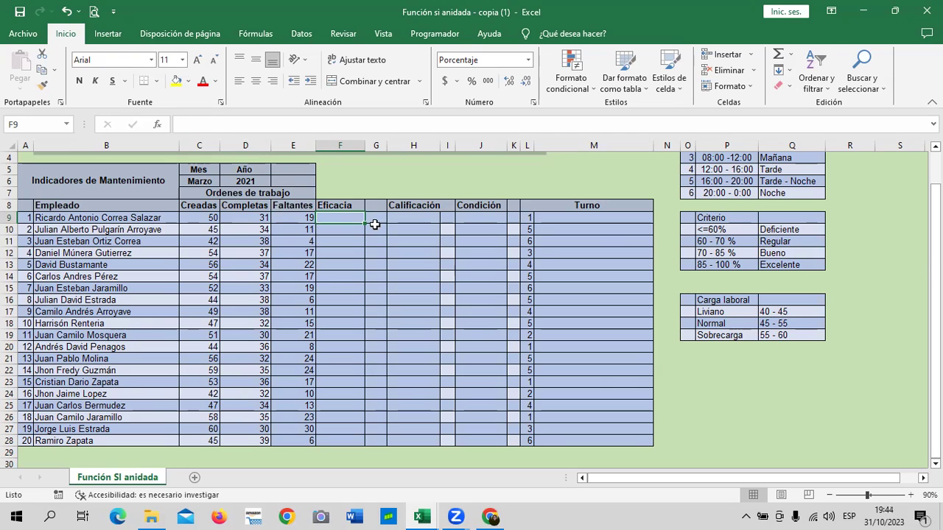
text(50)
key(BackSpace)
key(BackSpace)
key(Right)
key(Right)
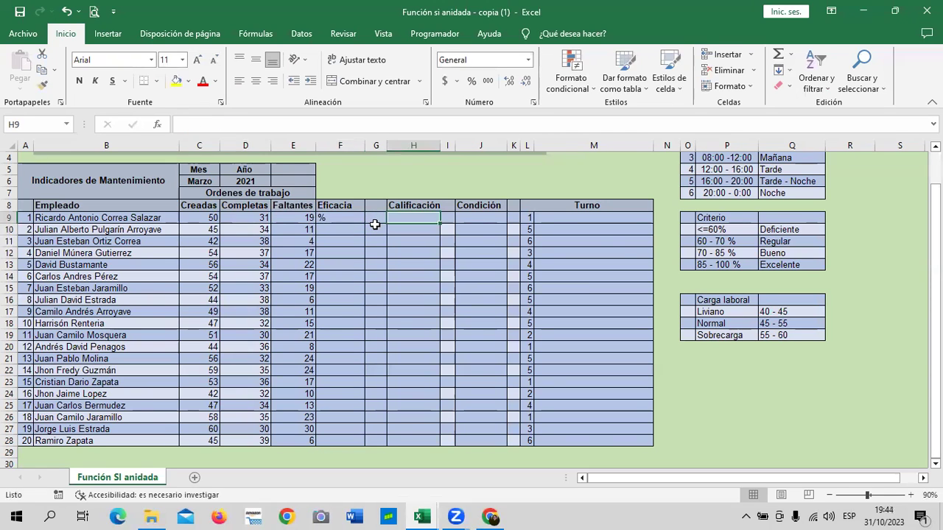
click(376, 225)
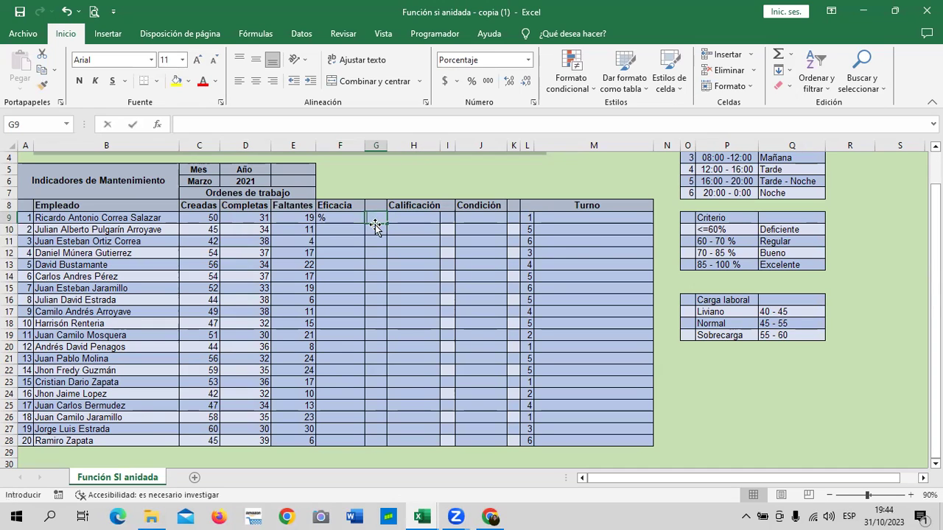
click(344, 220)
key(Delete)
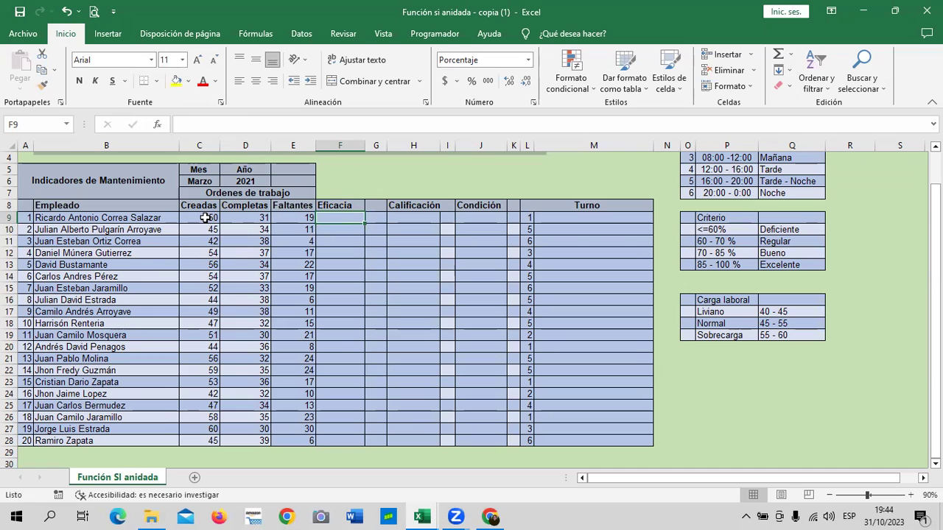
click(201, 218)
Enter =C9/D9 in F9, which gives an inverted 161%
click(325, 217)
text(=)
click(202, 217)
text(/)
click(258, 218)
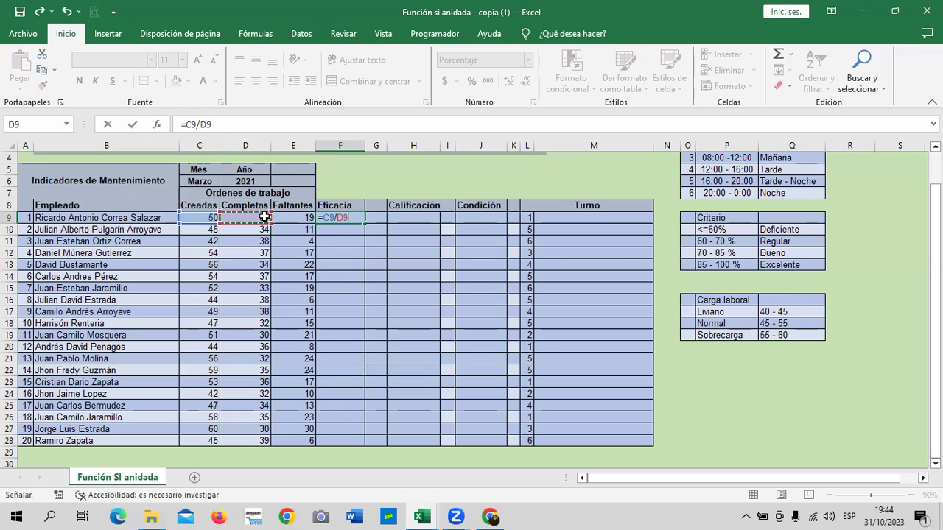
key(Return)
Rewrite F9's formula as =D9/C9 so the efficiency shows 62%
click(356, 218)
click(215, 125)
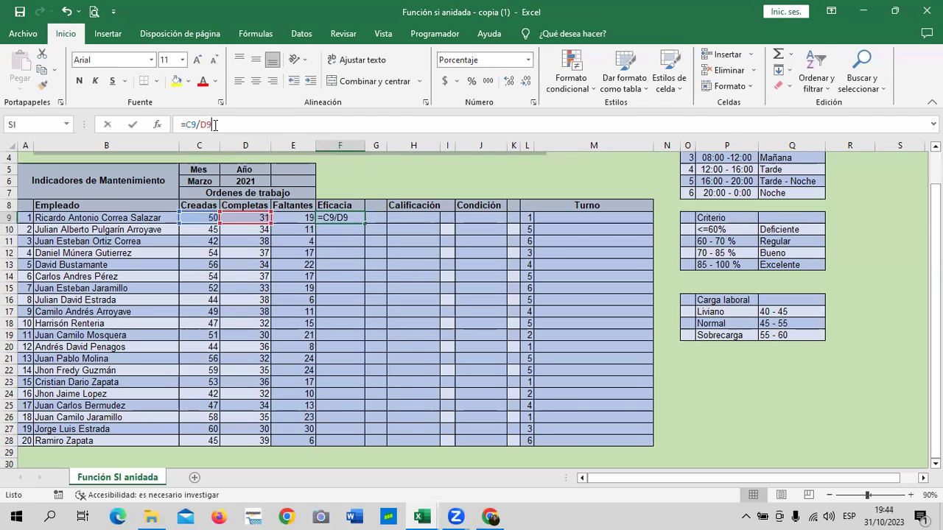
key(BackSpace)
key(BackSpace)
key(BackSpace)
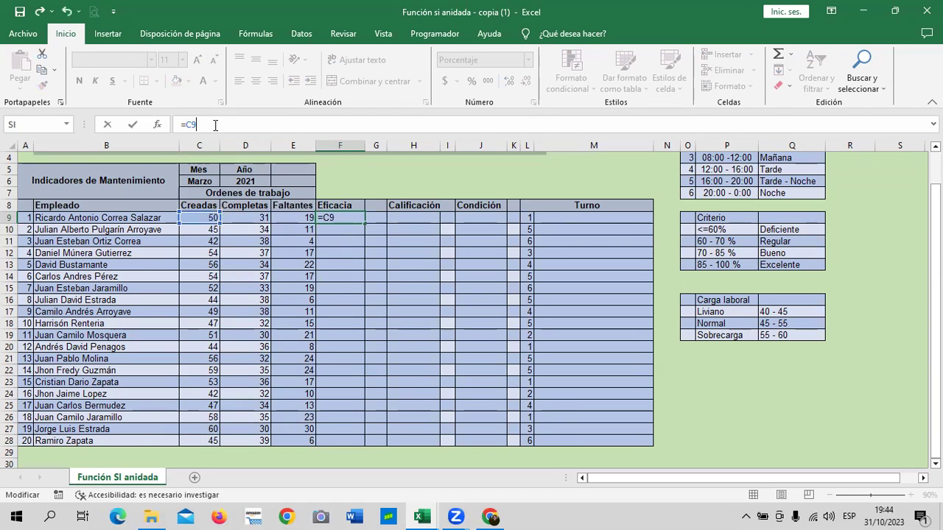
key(BackSpace)
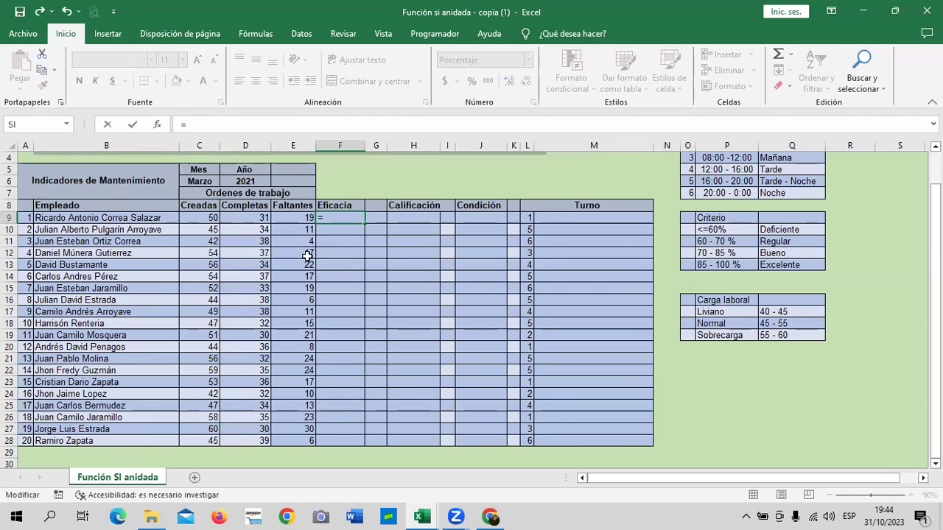
click(253, 217)
text(/)
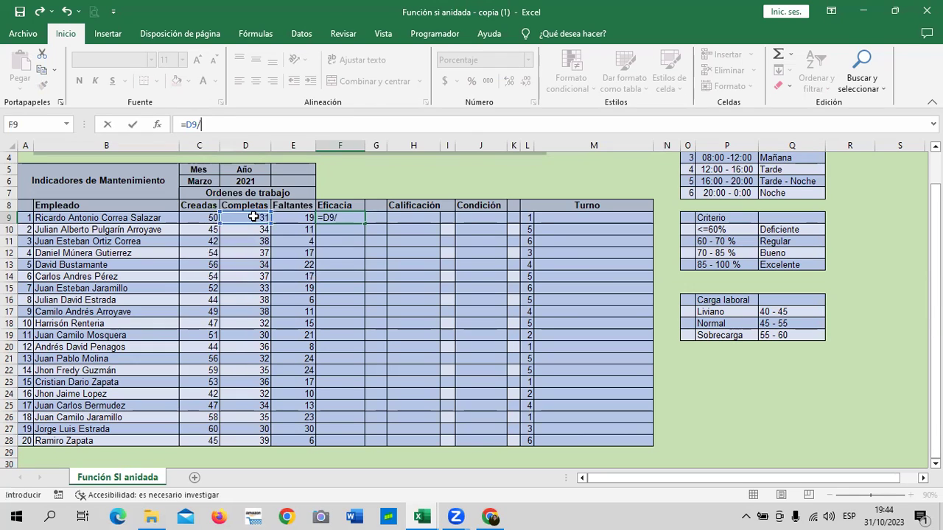
click(211, 217)
key(Return)
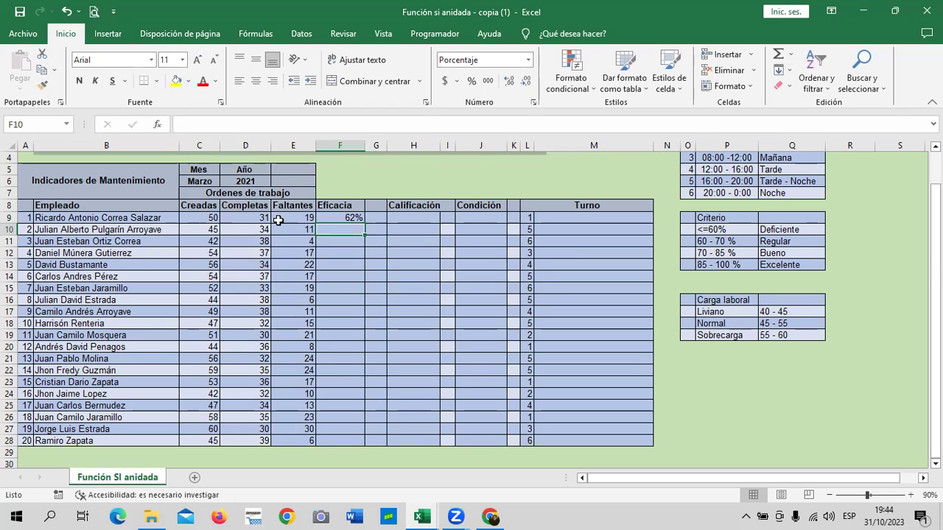
click(255, 218)
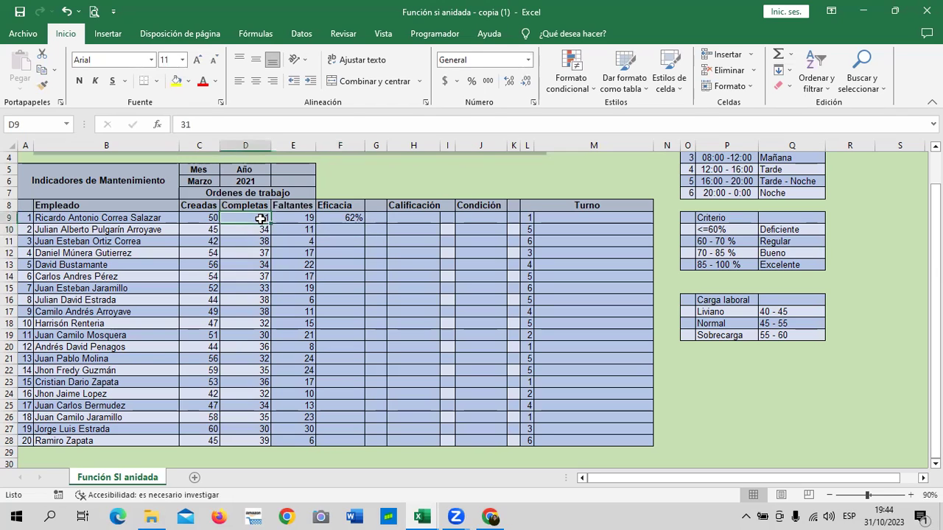
Fill F9's =D9/C9 efficiency formula down to F28 for all twenty employees
click(196, 221)
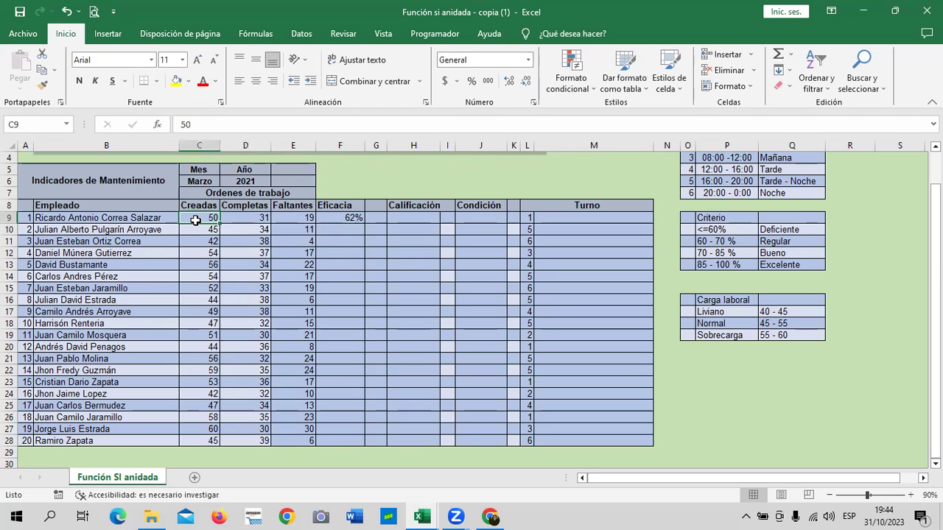
click(344, 216)
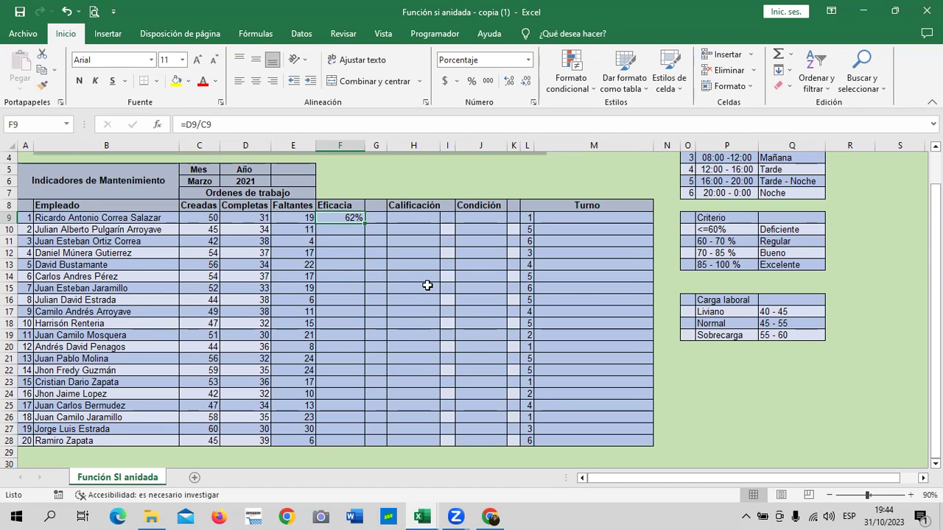
drag(364, 223, 355, 442)
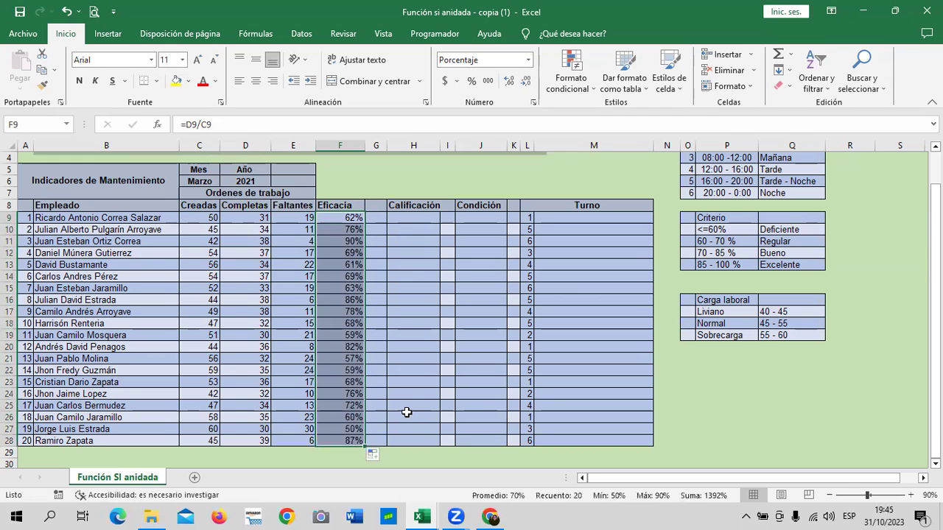
click(345, 218)
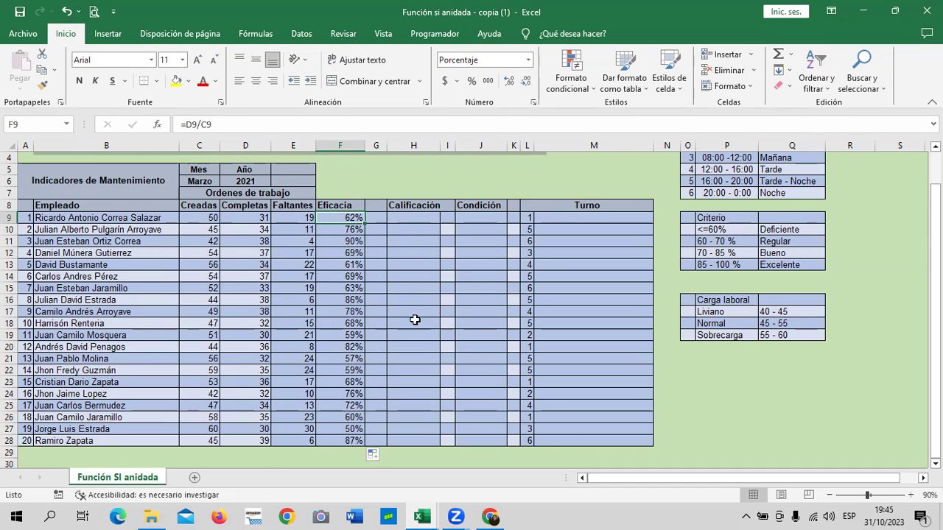
scroll(414, 319, up, 1)
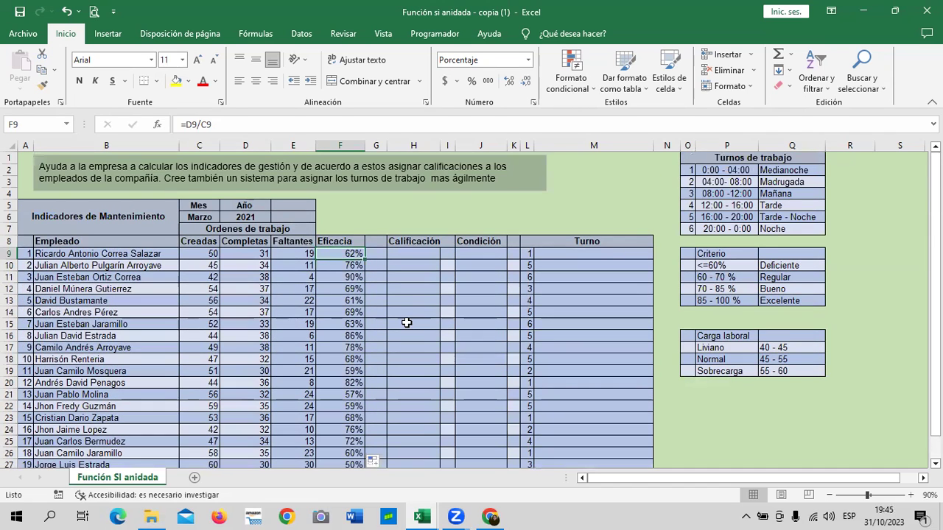
scroll(410, 322, down, 1)
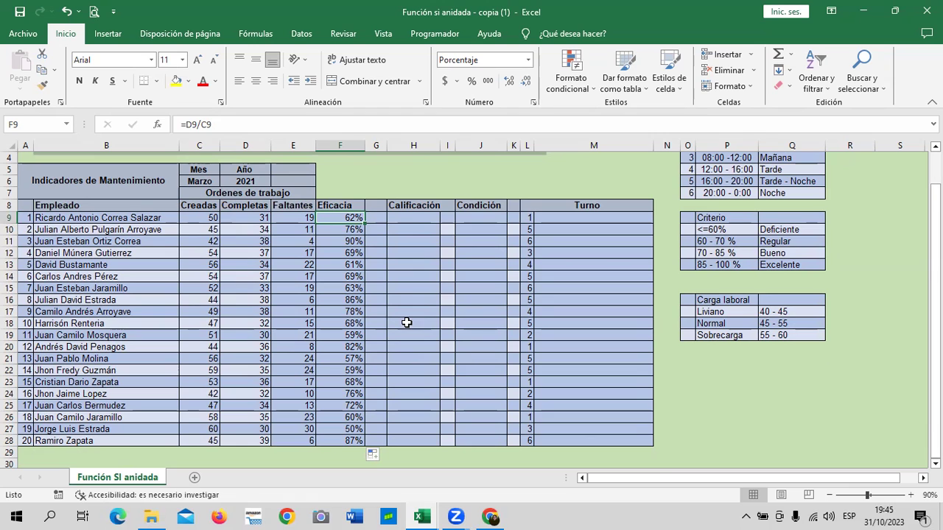
click(421, 215)
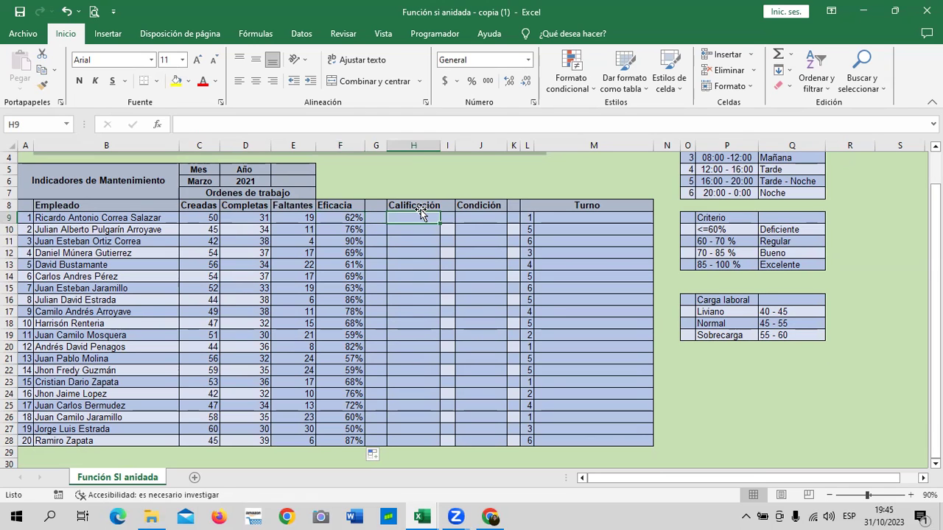
scroll(853, 379, up, 1)
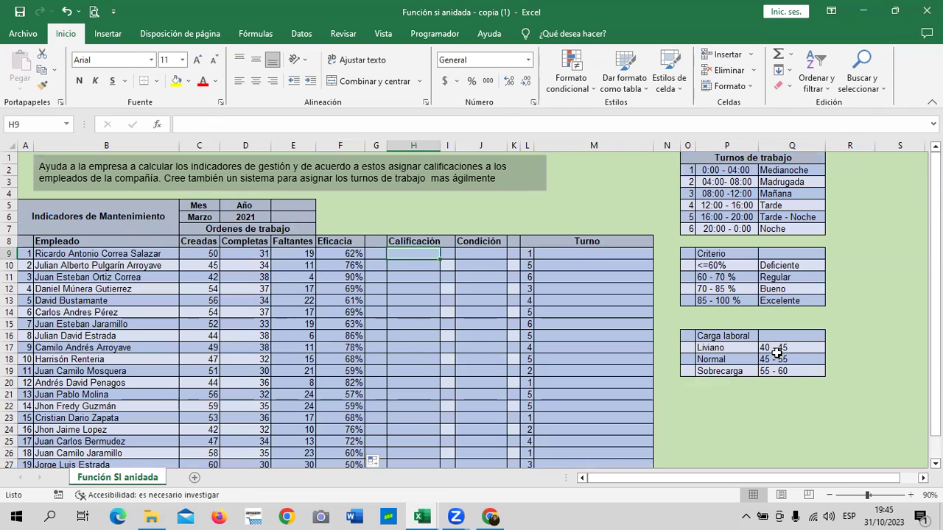
scroll(767, 353, down, 1)
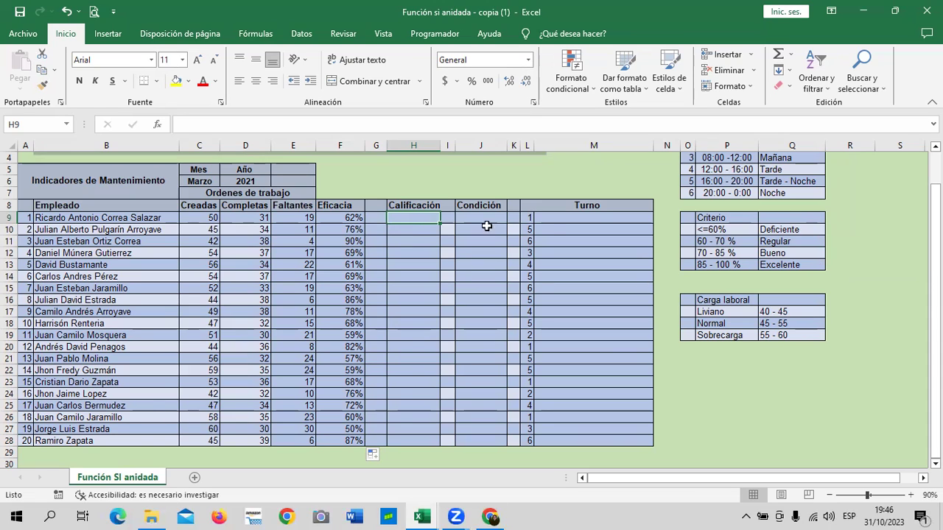
In H9, begin =SI(F9<60%;"Deficiente"; followed by a nested SI
text(=)
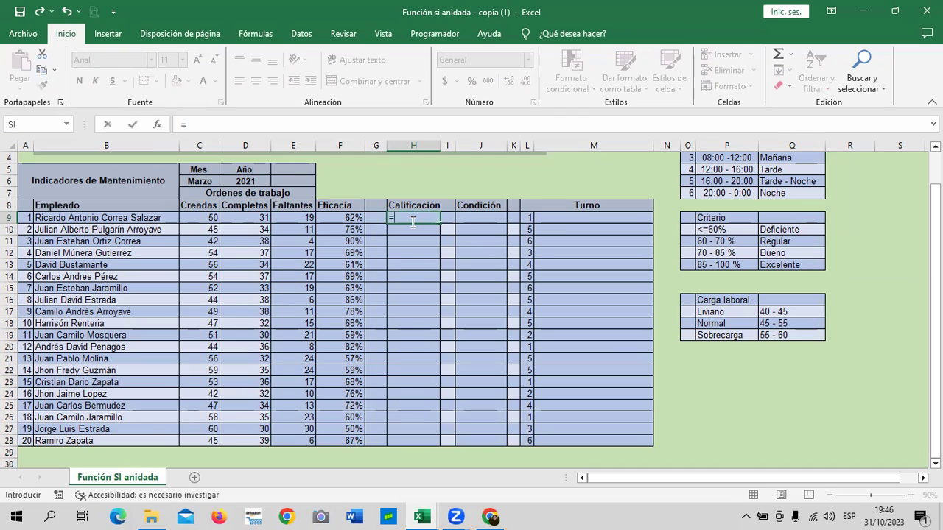
text(SI)
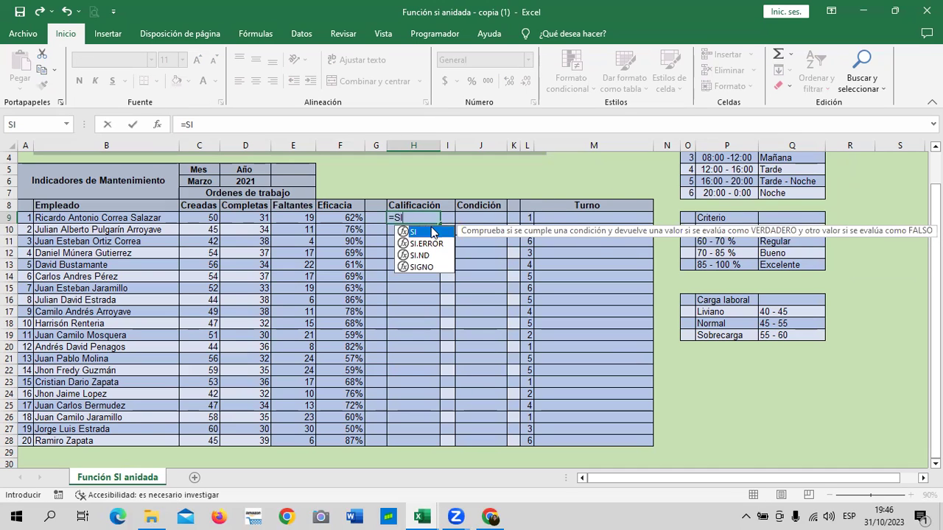
double_click(433, 231)
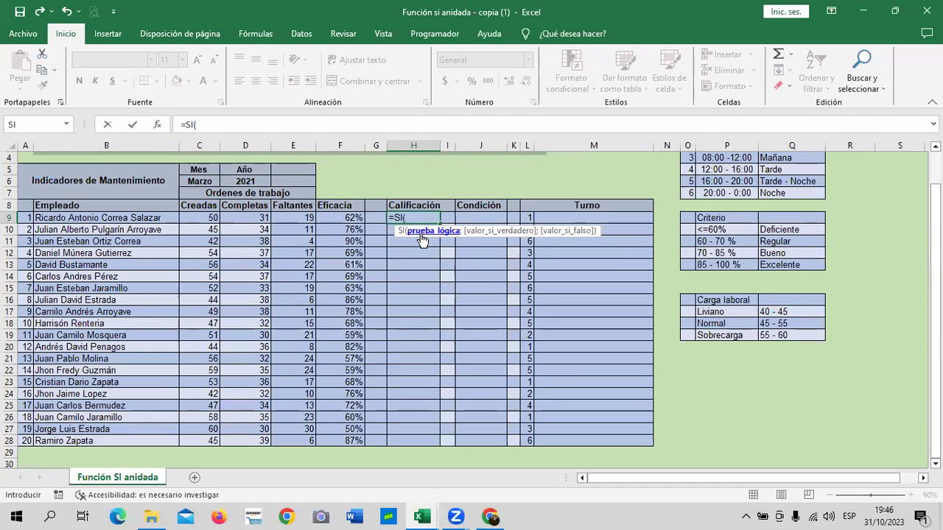
click(341, 220)
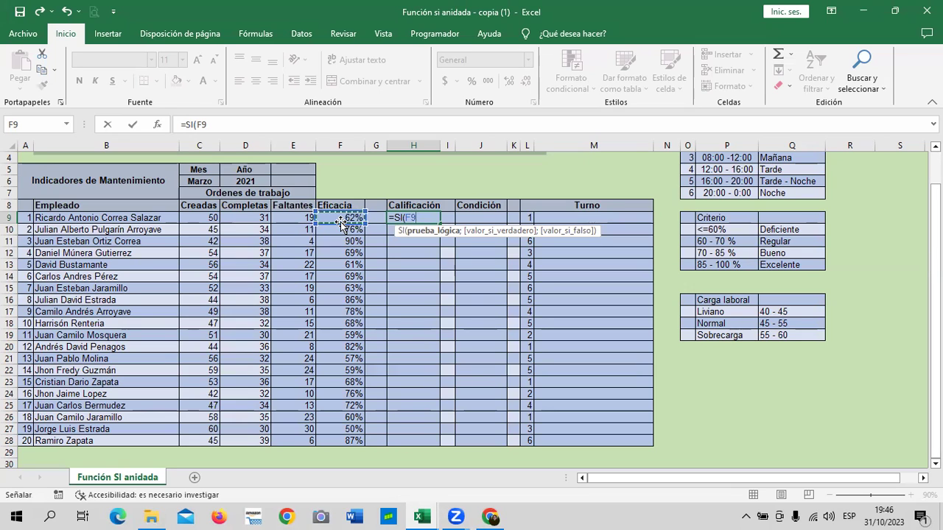
text(>)
text(60)
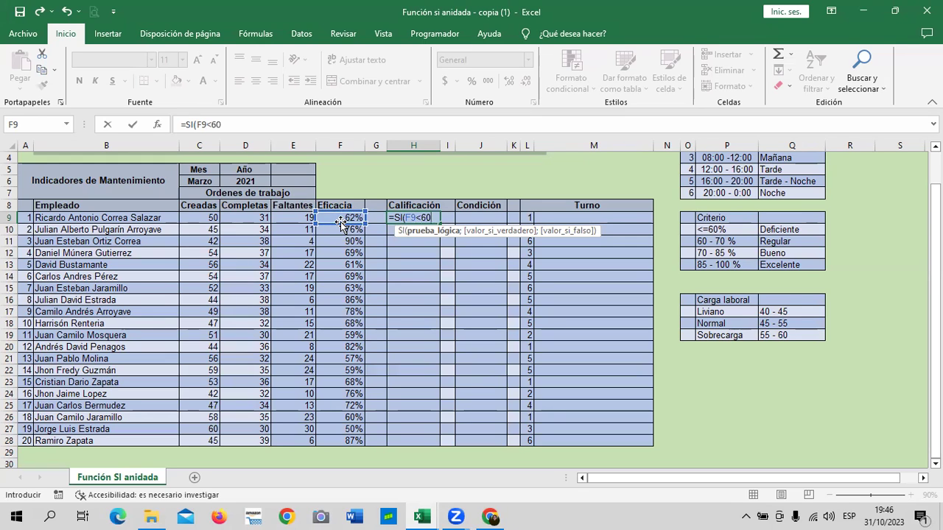
text(%)
text(;"DE)
key(BackSpace)
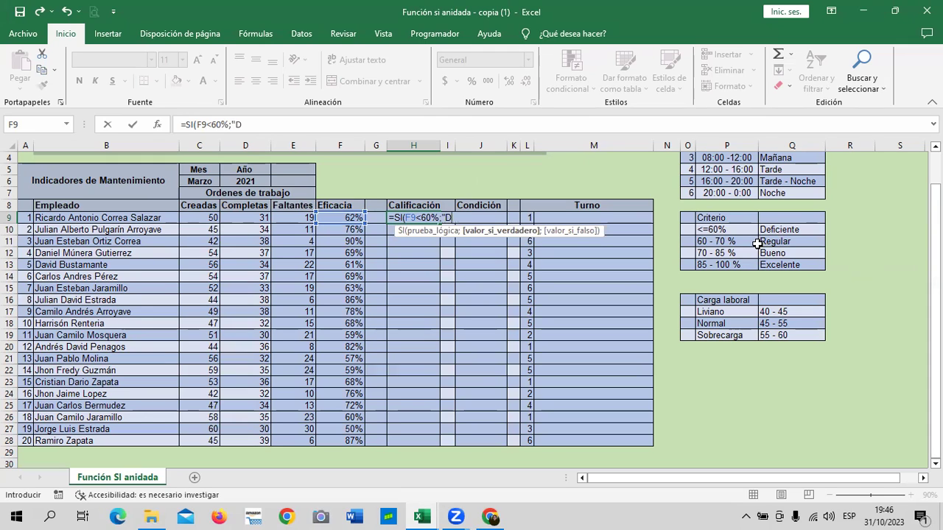
key(Caps_Lock)
text(eficiente";)
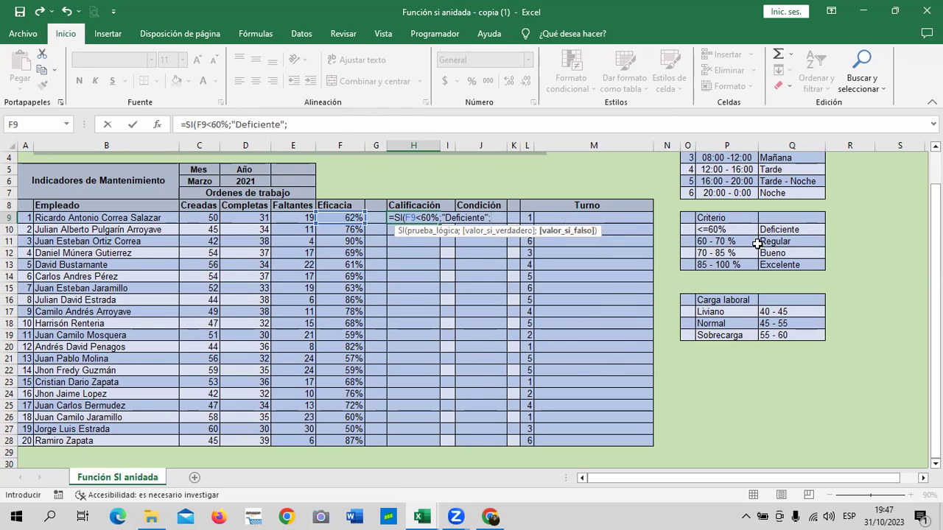
text(si)
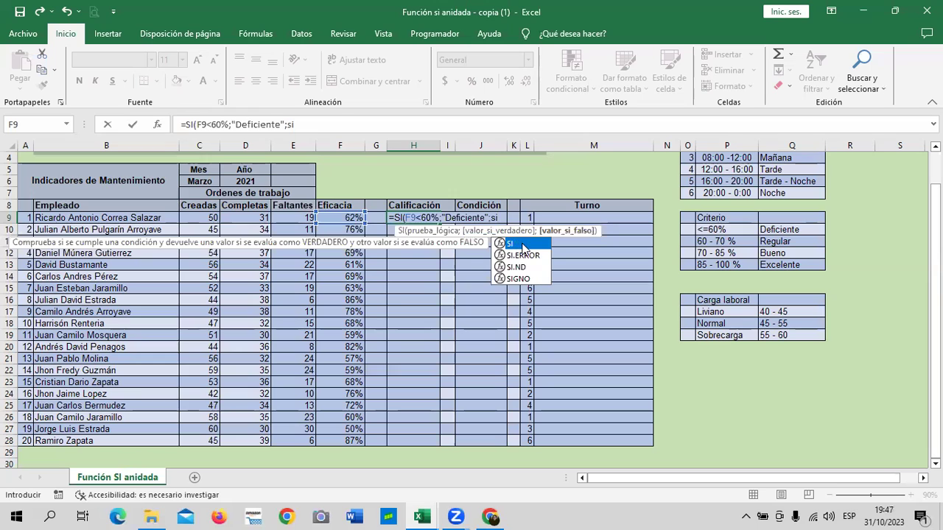
Add the nested SI's condition F9<=70 and try to confirm
double_click(522, 244)
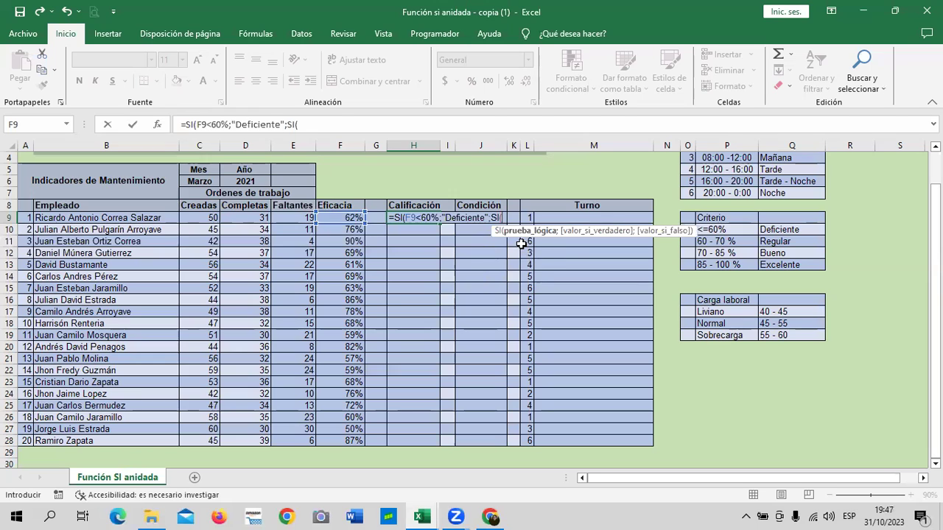
click(340, 217)
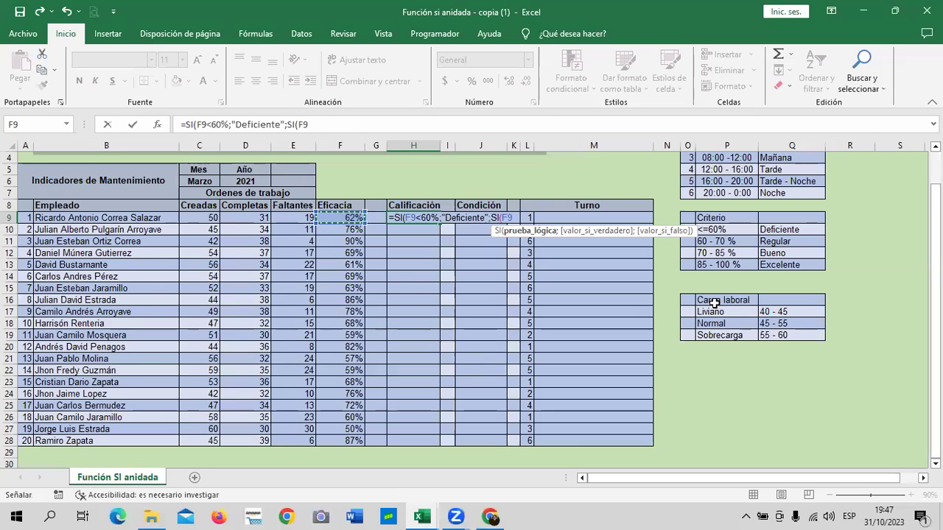
text(<)
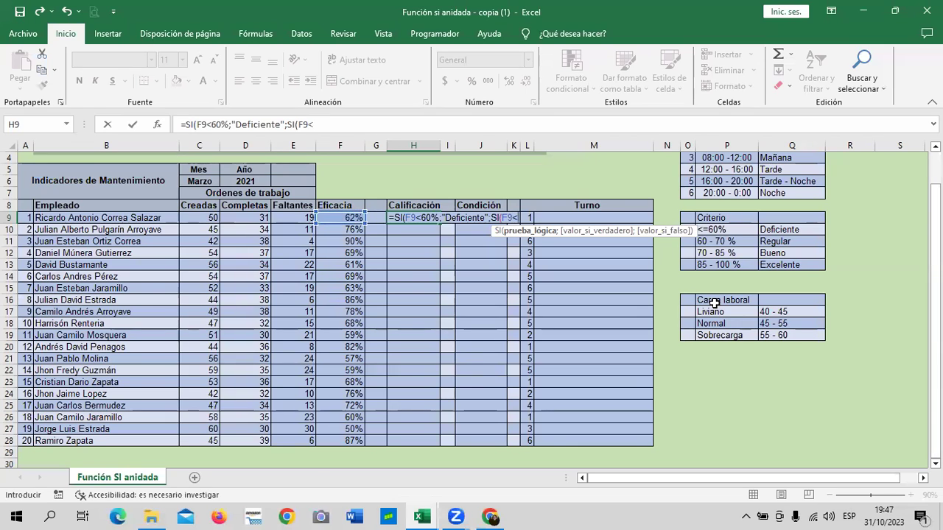
text(=)
text(70)
Dismiss the missing-parenthesis warning and extend the test to F9<=70%;"Regular"; with another SI
key(Return)
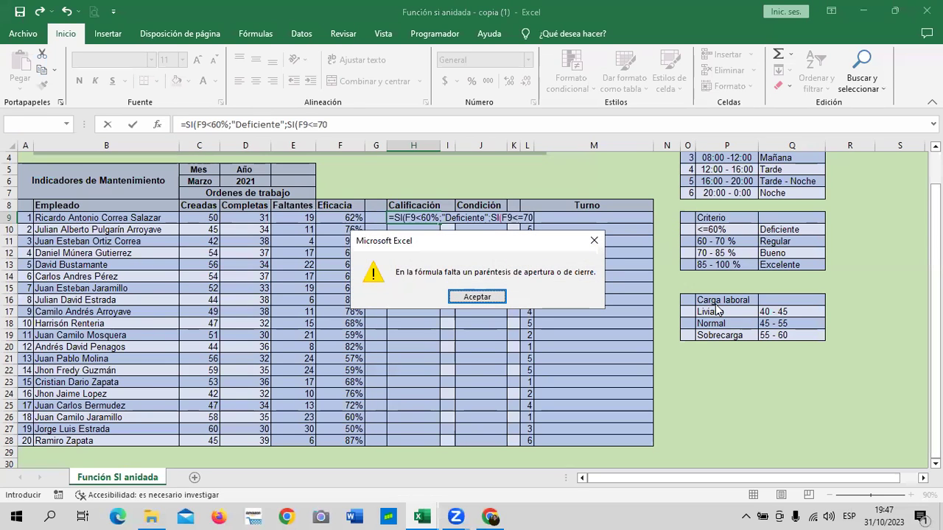
click(476, 297)
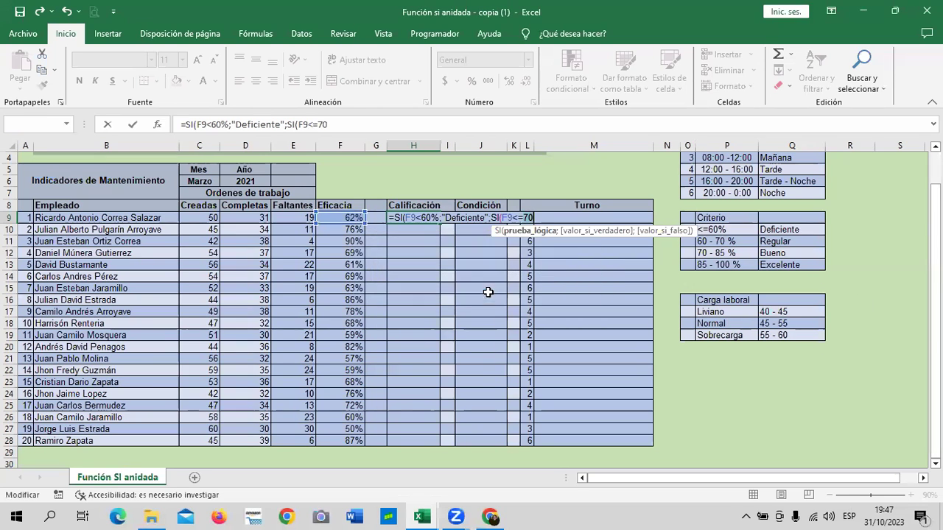
click(408, 126)
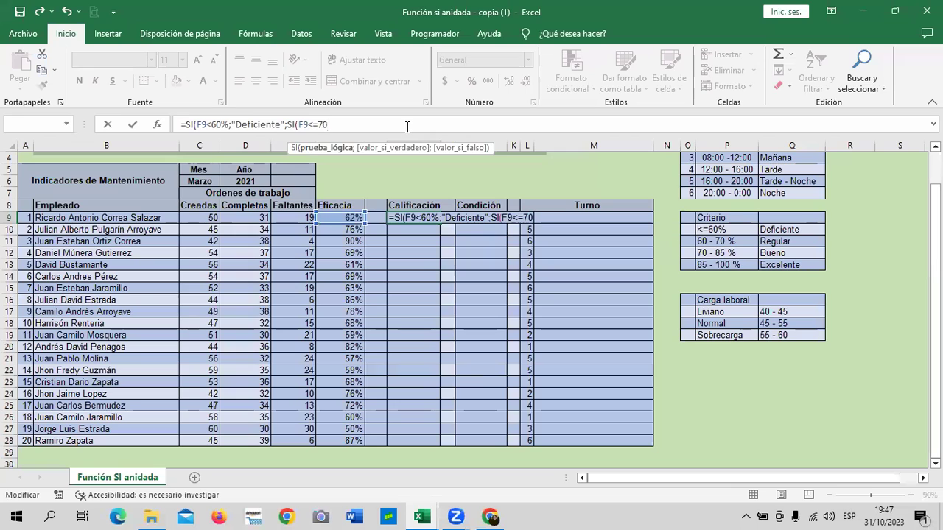
text(%)
key(BackSpace)
text(%)
text(;)
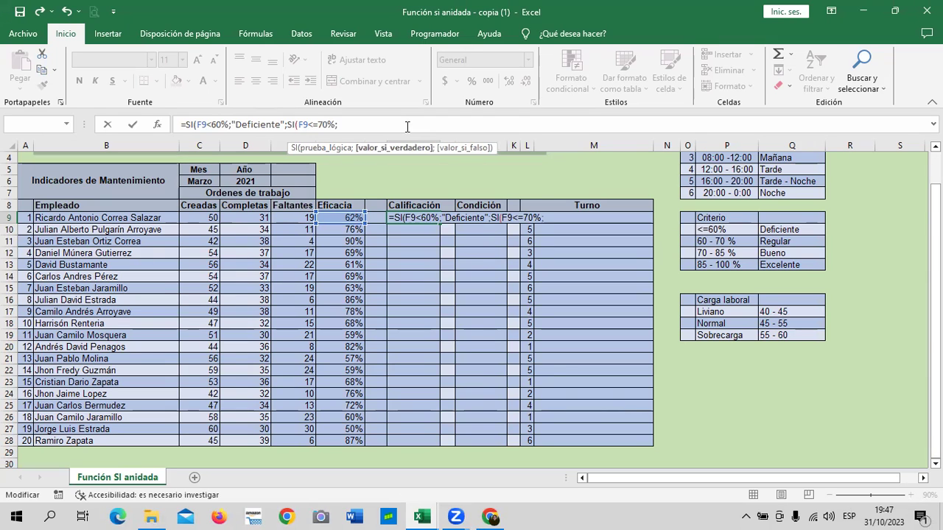
text(")
text(Regular";si)
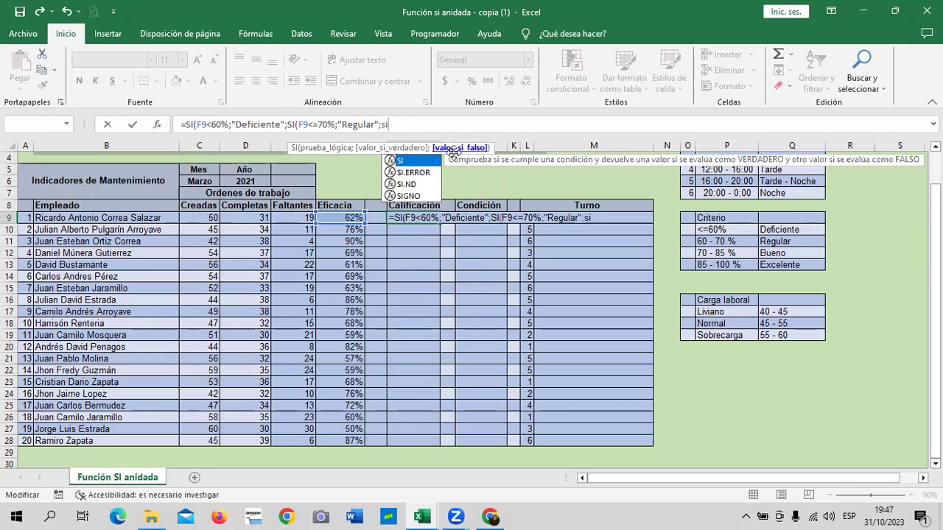
Add the third condition F9<=85% returning "Bueno", then start another nested SI
double_click(425, 163)
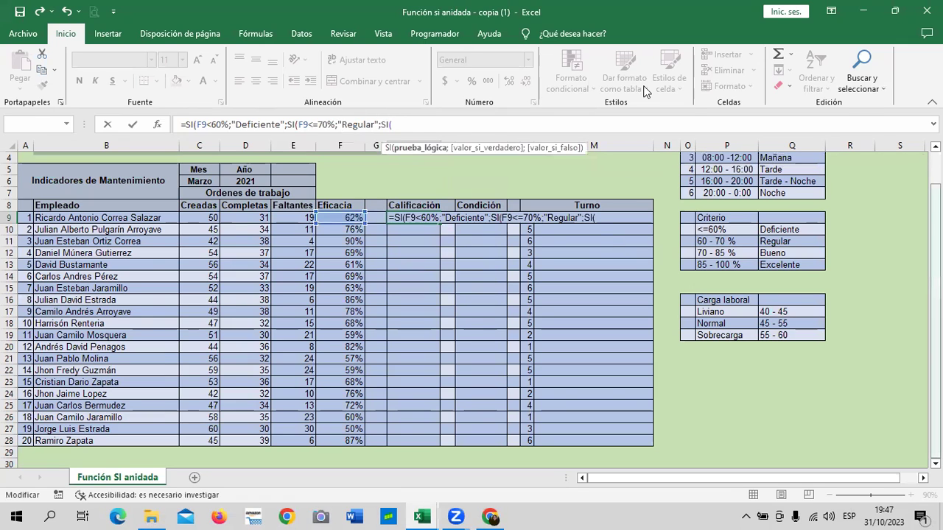
click(340, 218)
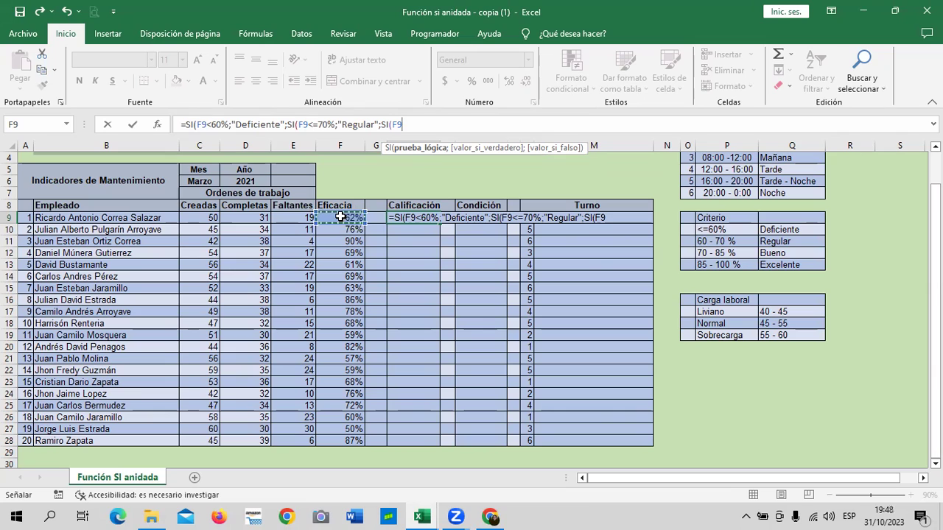
text(>)
key(BackSpace)
text(<=85)
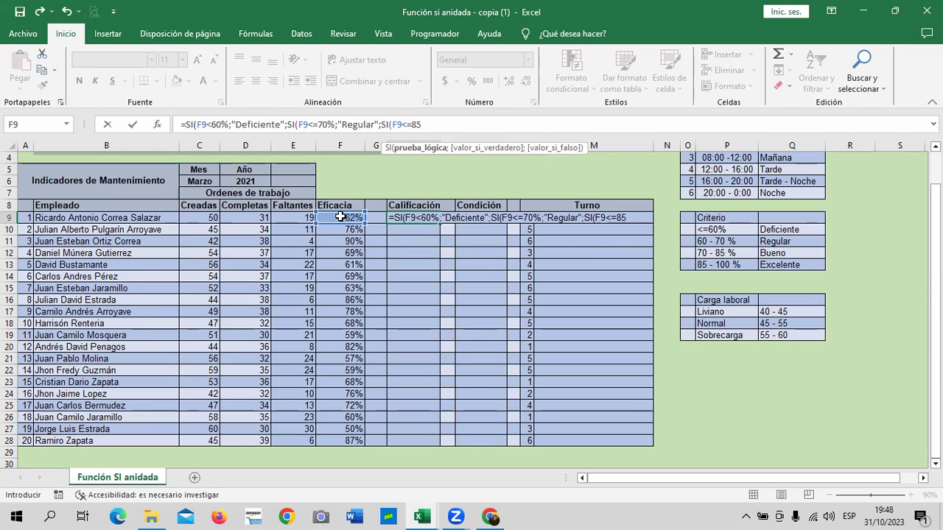
text(%;)
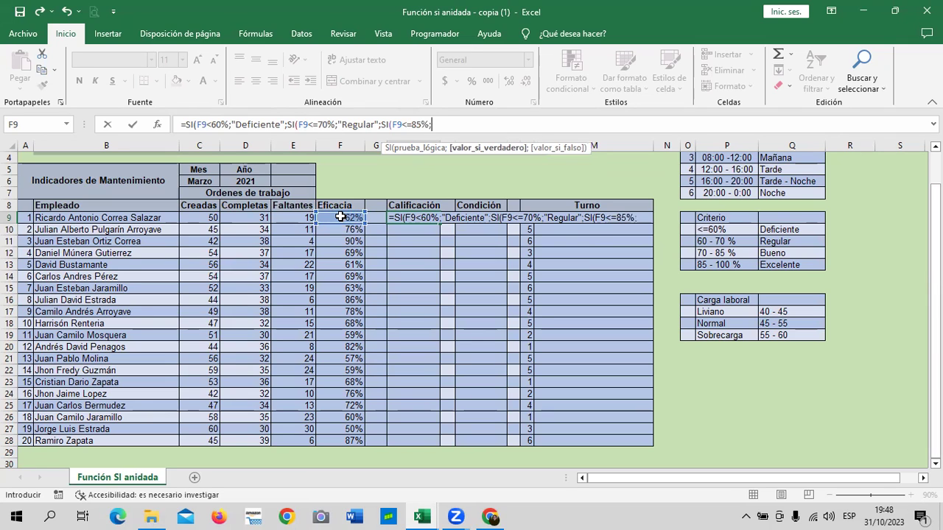
text(")
text(B)
text(ueno)
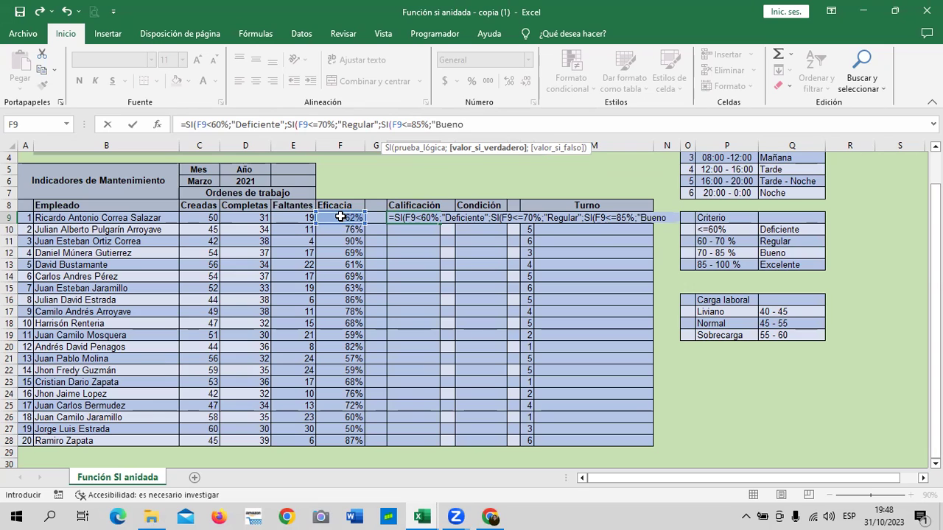
text(";)
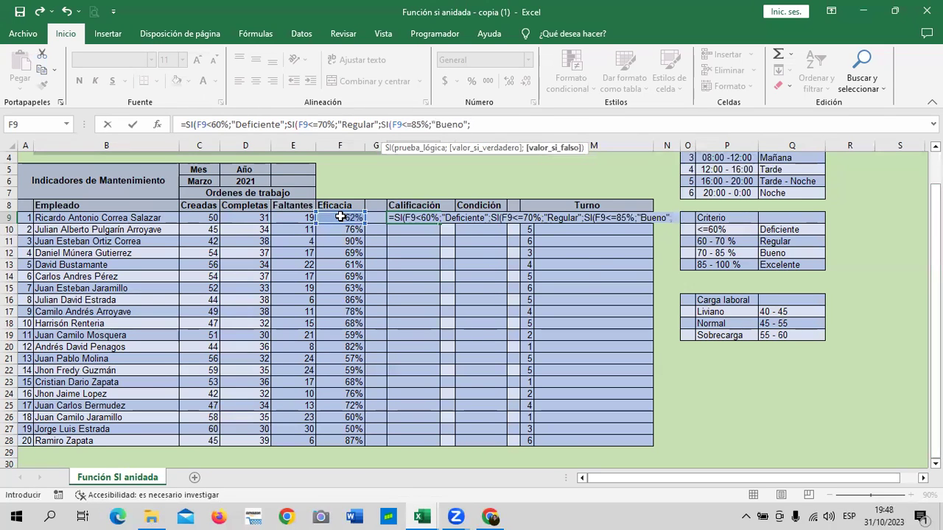
text(si)
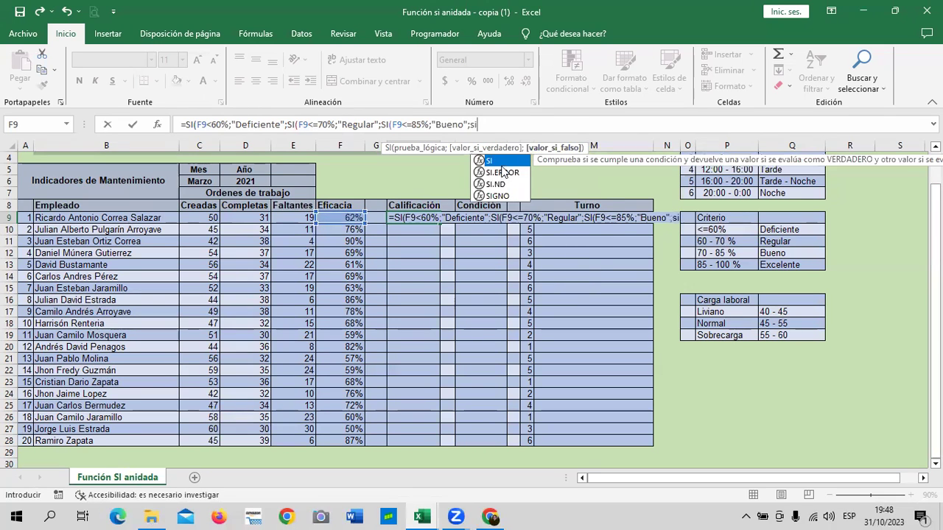
Finish H9 with F9>85% giving "Excelente", close the parentheses and accept Excel's correction
double_click(502, 161)
click(346, 218)
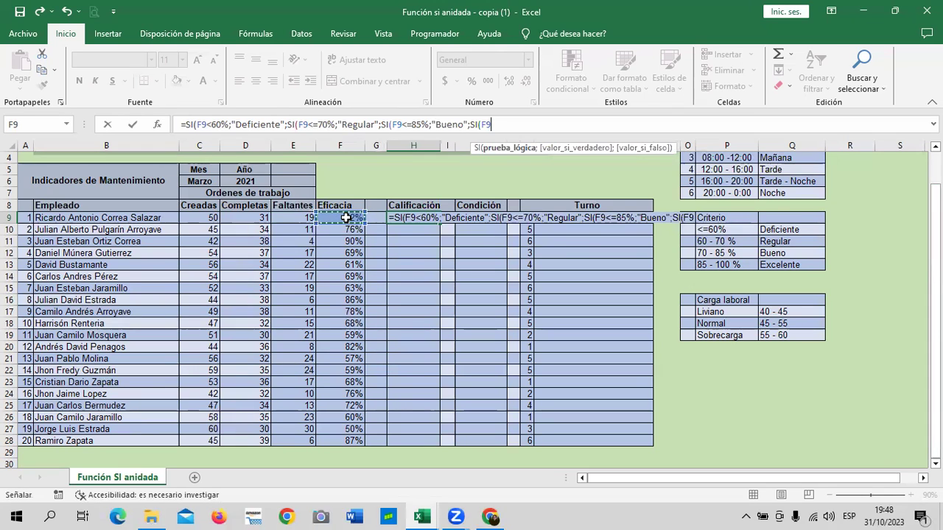
text(>)
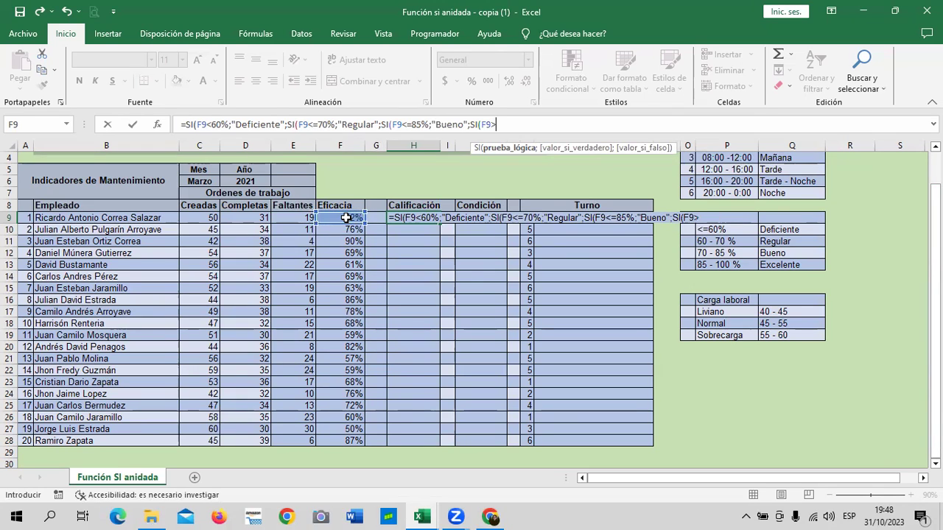
text(85)
text(%)
text(;)
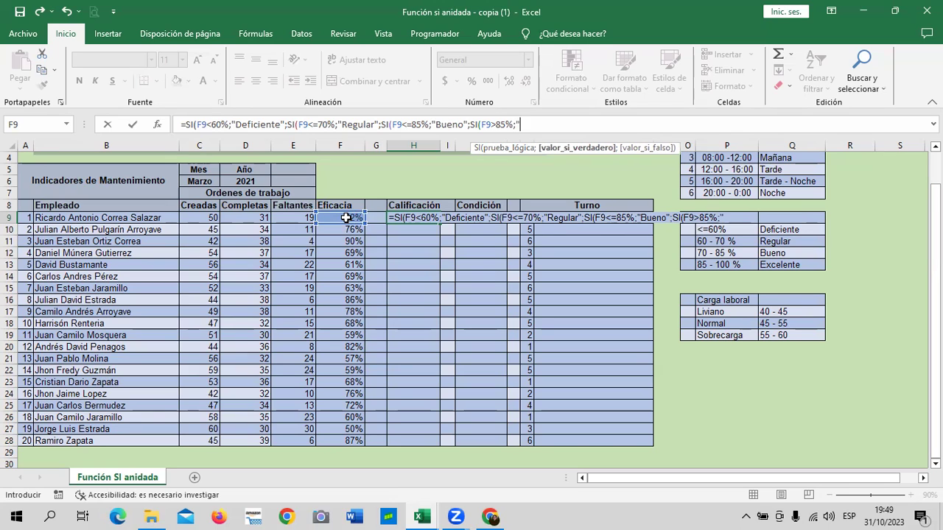
text("Excelente")
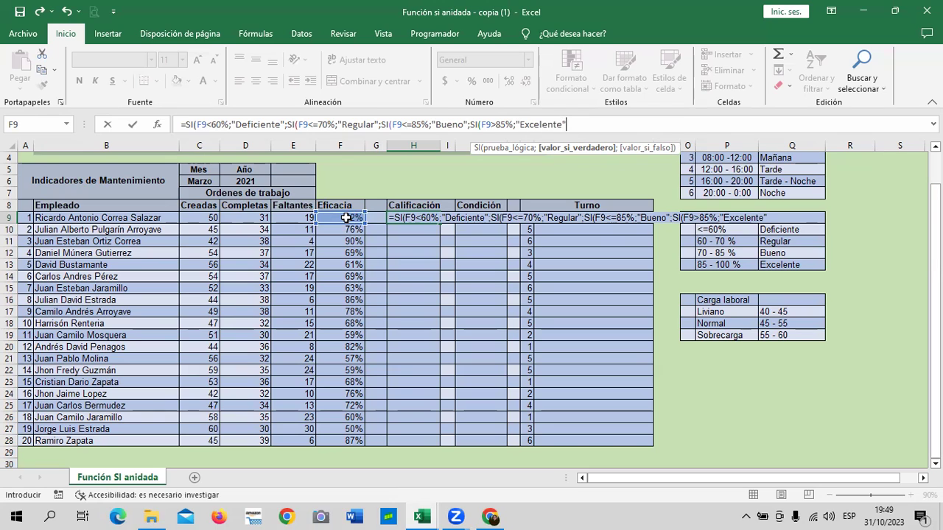
text())))
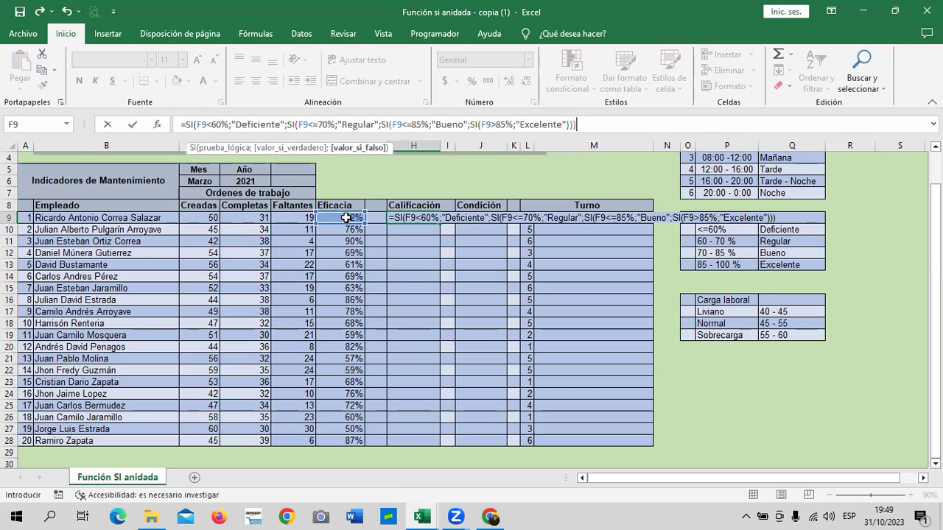
text())
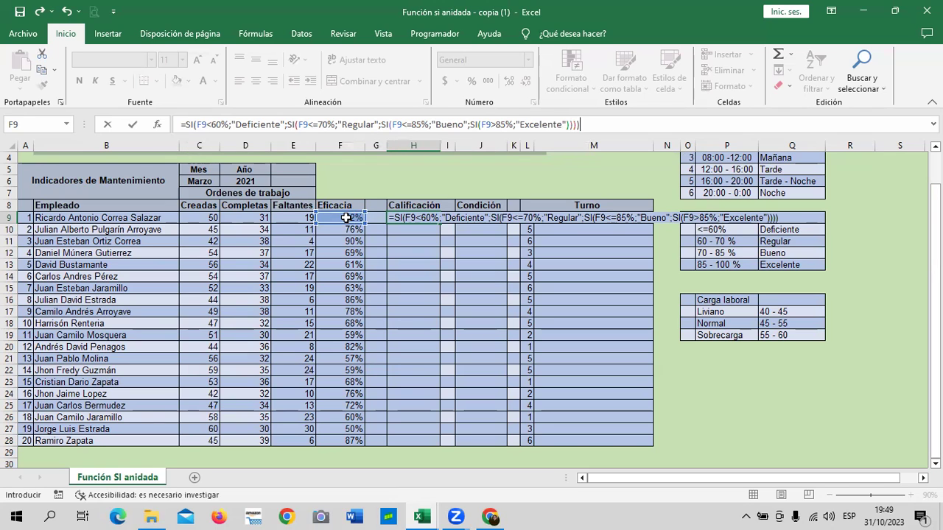
text())
key(Return)
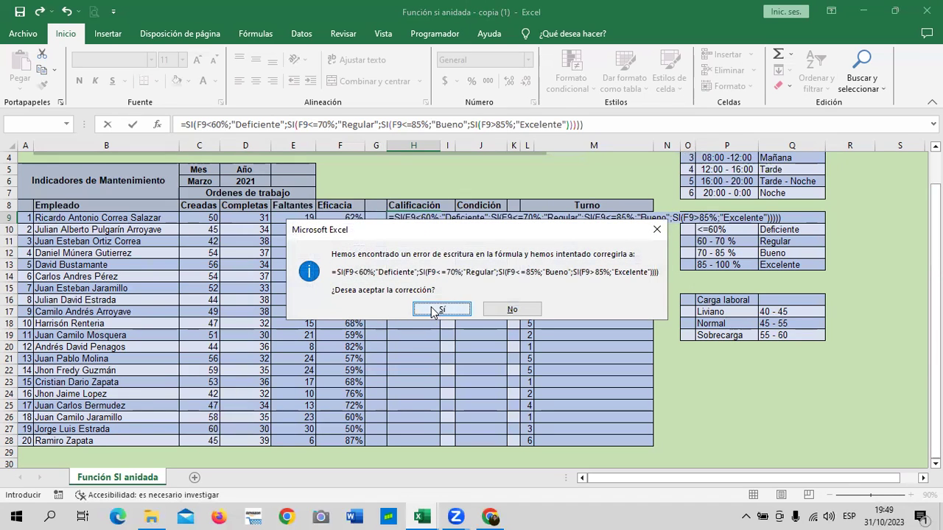
click(435, 310)
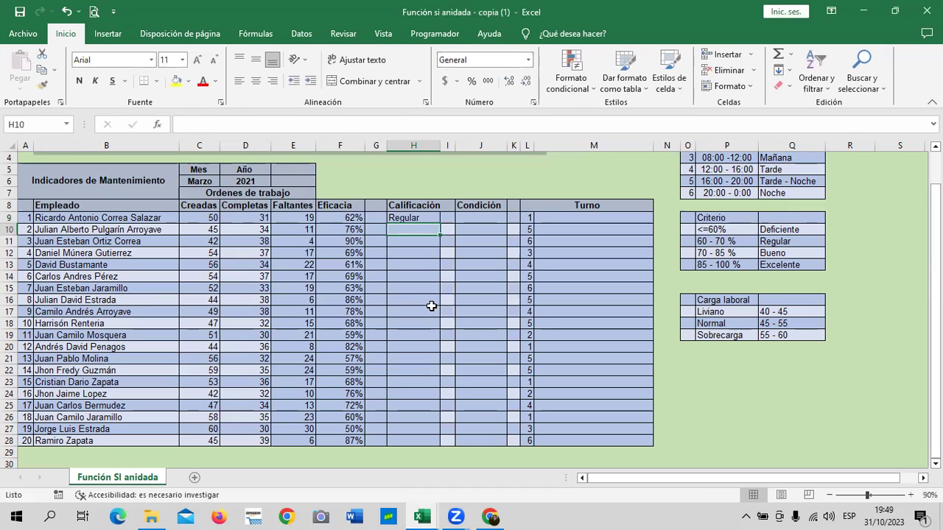
click(427, 218)
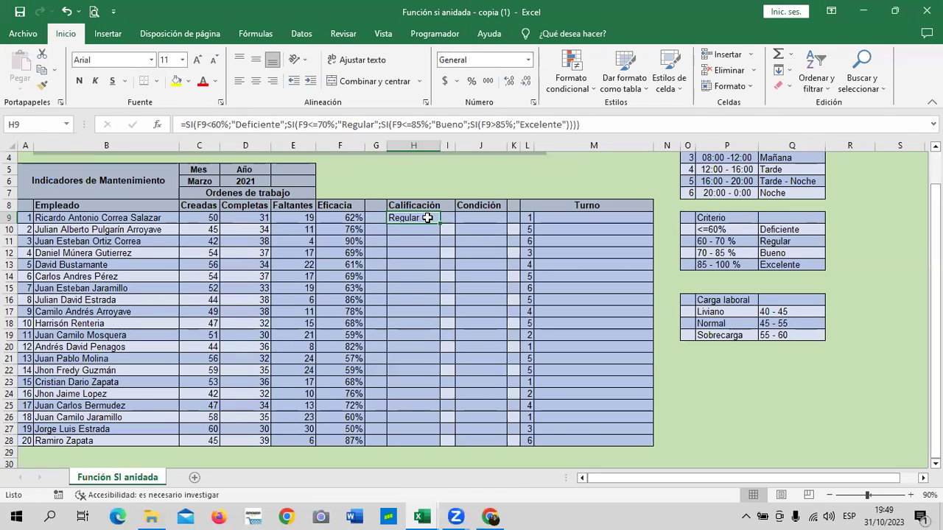
drag(440, 223, 445, 442)
click(563, 429)
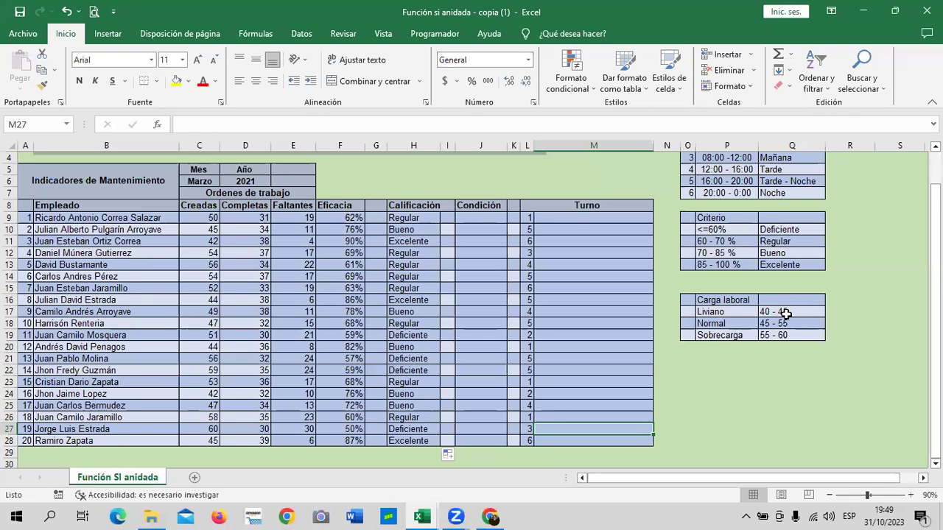
scroll(786, 302, up, 1)
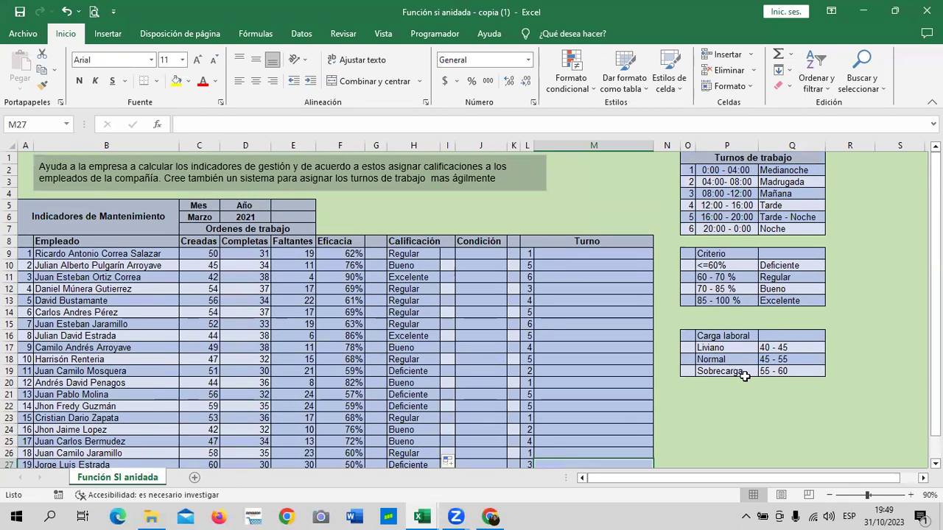
scroll(745, 377, down, 2)
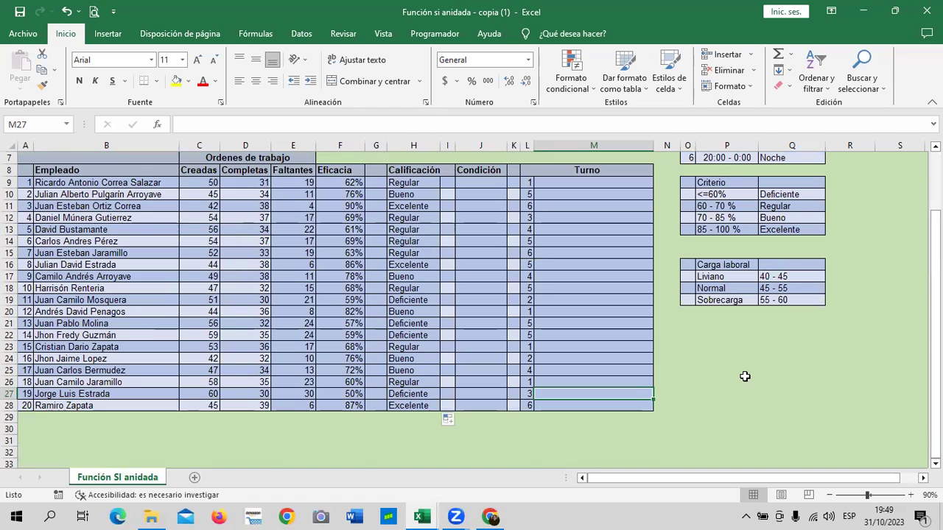
scroll(745, 376, up, 2)
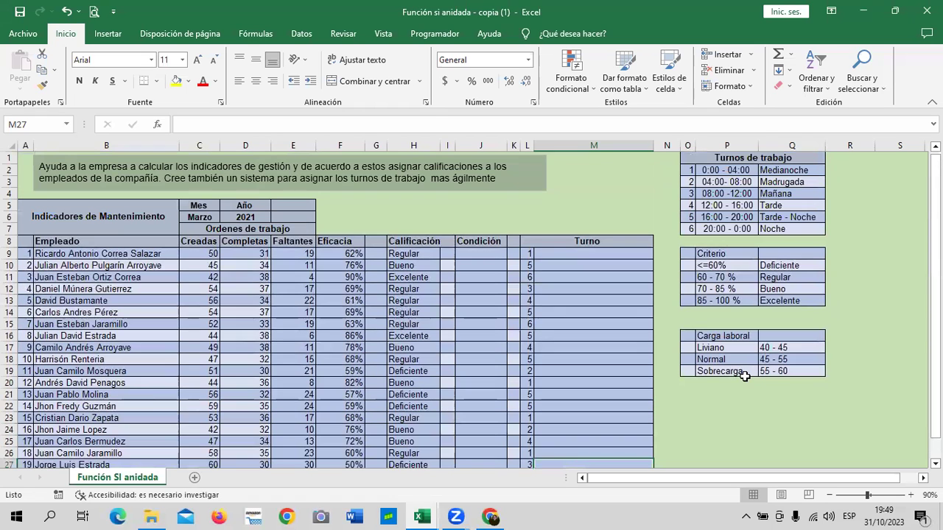
click(435, 254)
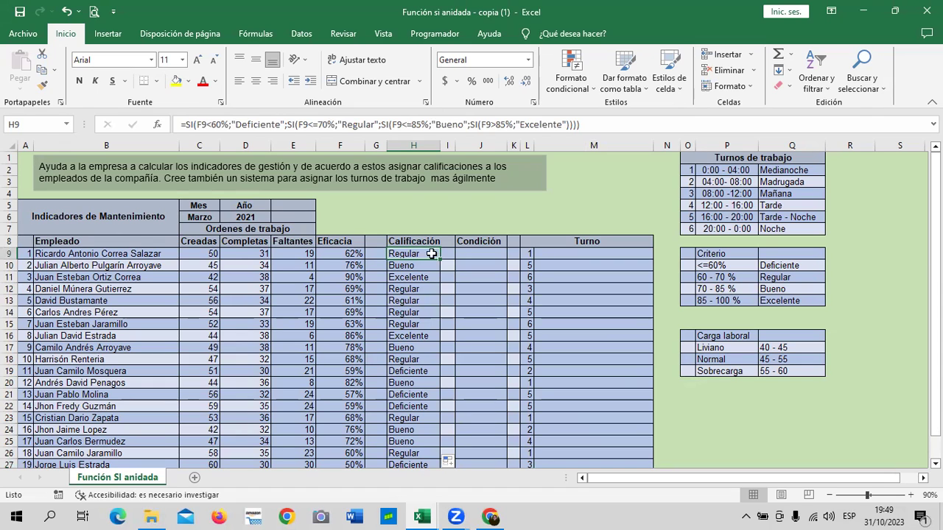
click(347, 368)
click(418, 374)
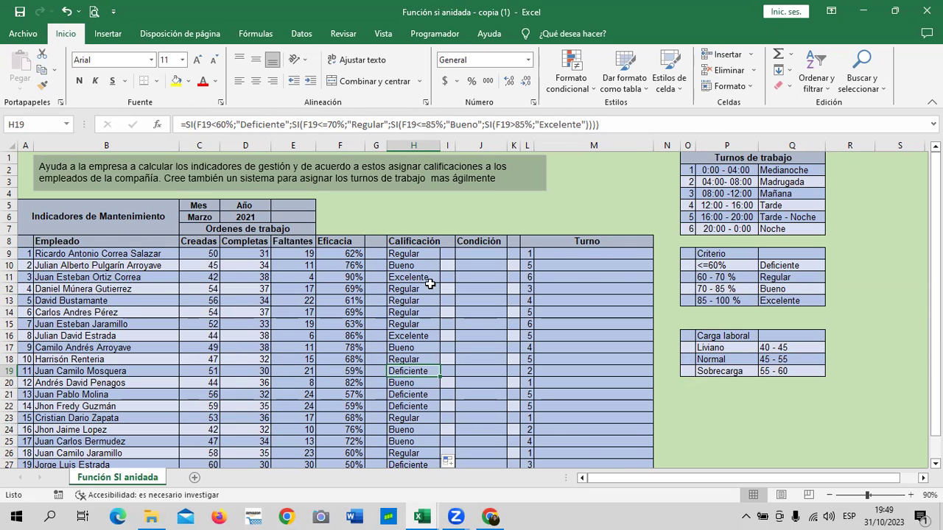
click(416, 254)
scroll(433, 285, down, 1)
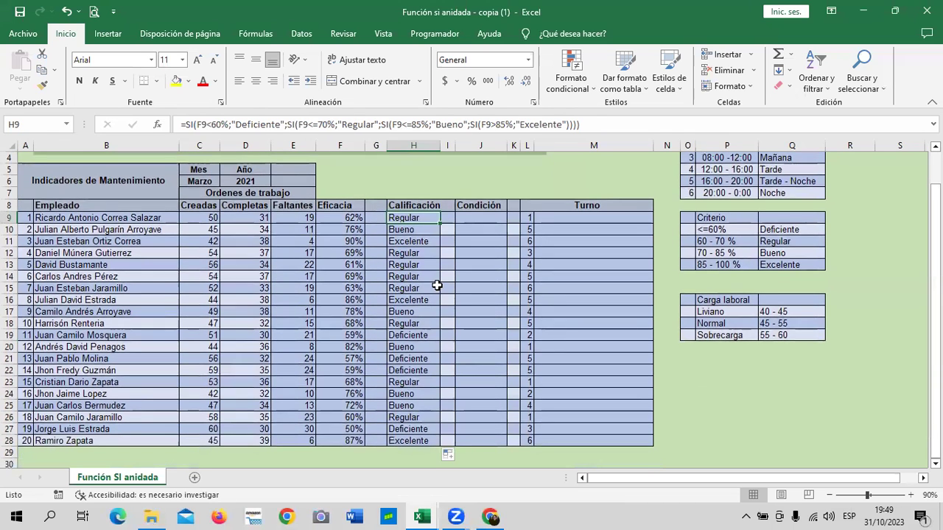
click(391, 313)
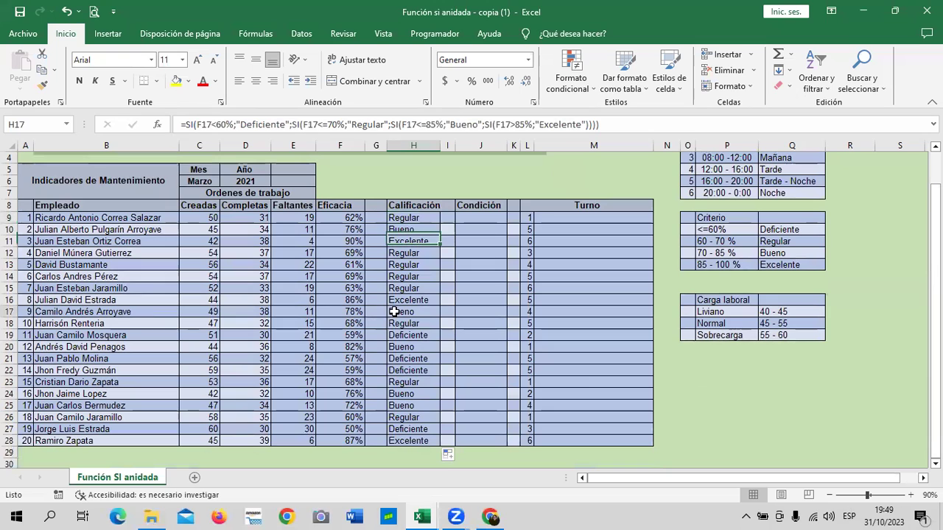
click(354, 313)
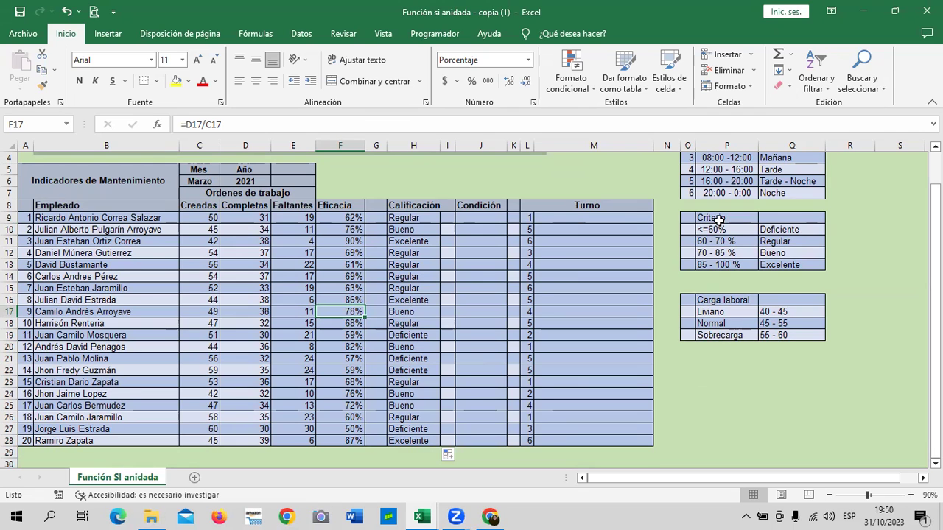
scroll(457, 391, down, 3)
click(343, 336)
click(415, 335)
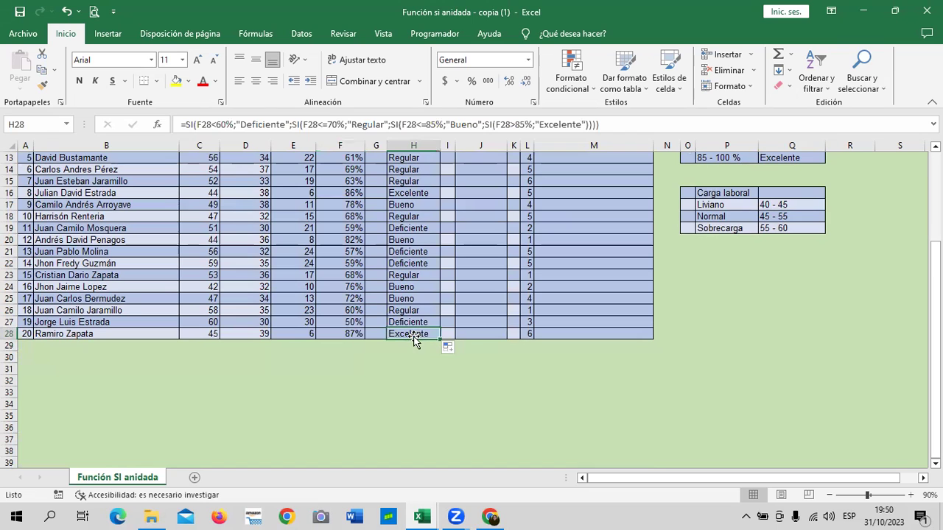
scroll(411, 334, up, 3)
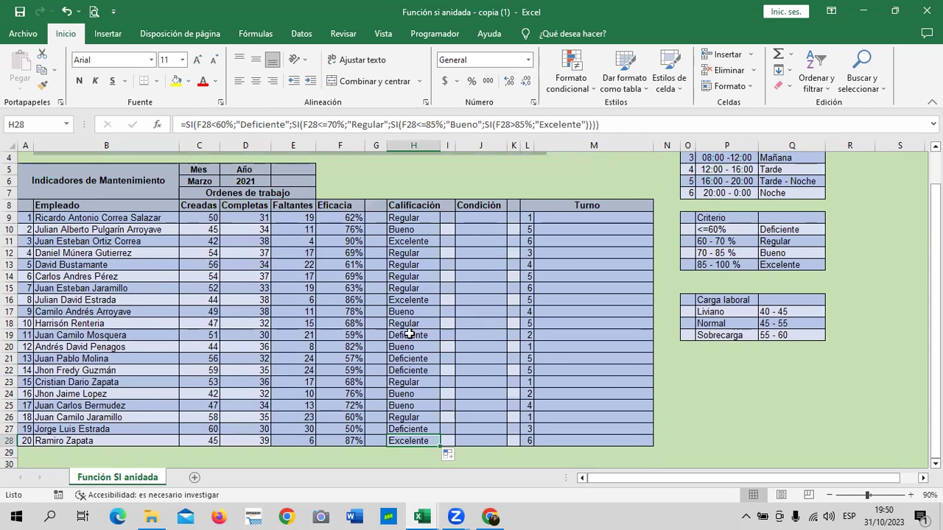
click(417, 206)
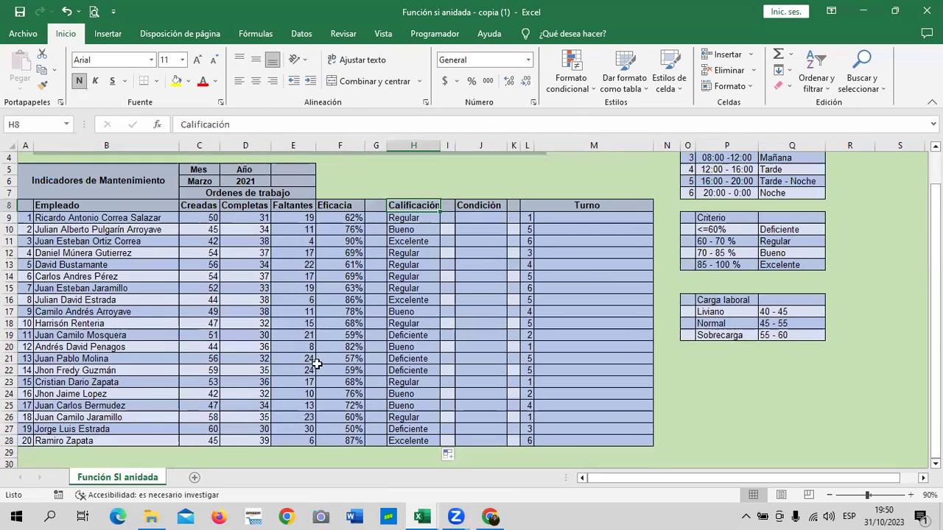
click(471, 215)
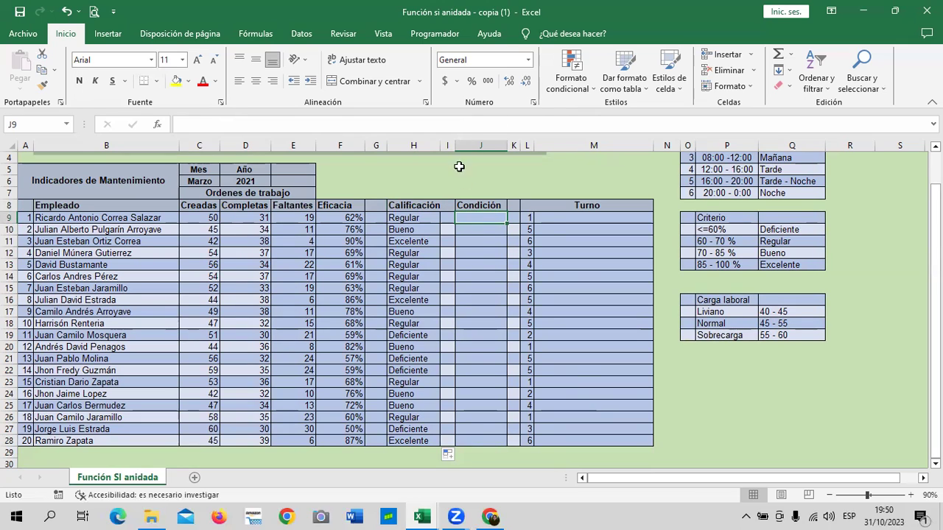
scroll(734, 237, up, 1)
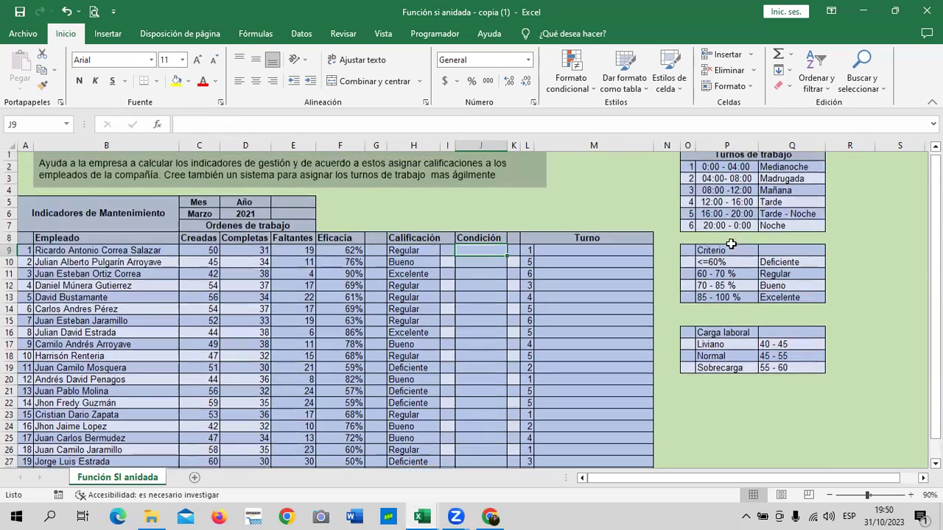
scroll(597, 249, down, 1)
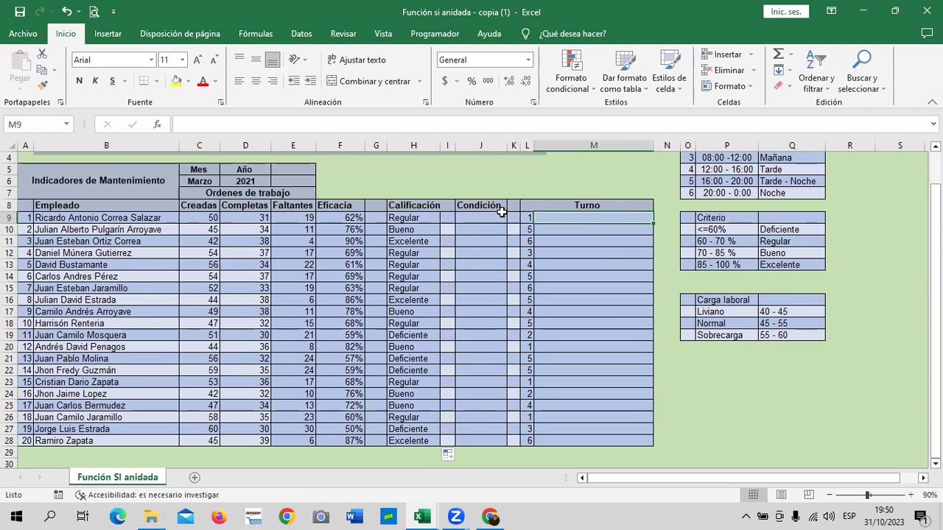
In J9, begin =SI(C9<=45;"Liviano"; followed by a nested SI
text(=si)
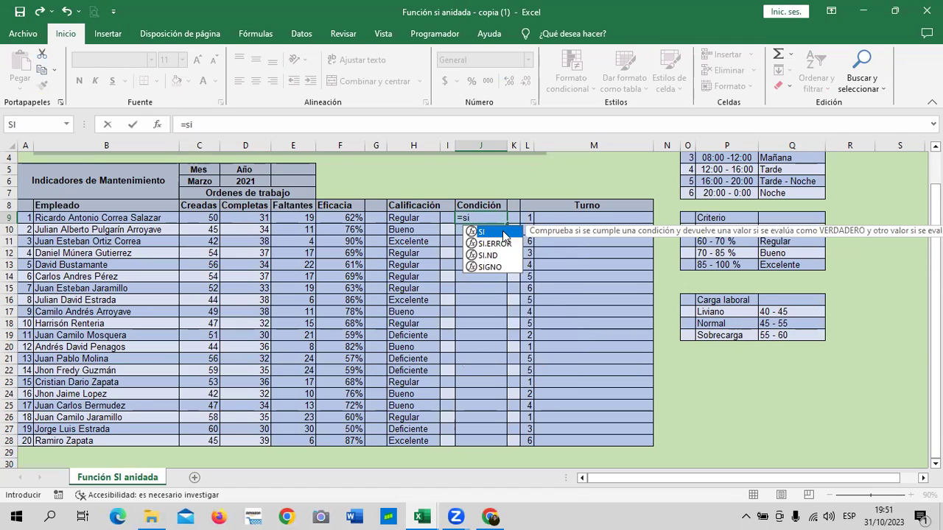
double_click(505, 232)
click(201, 218)
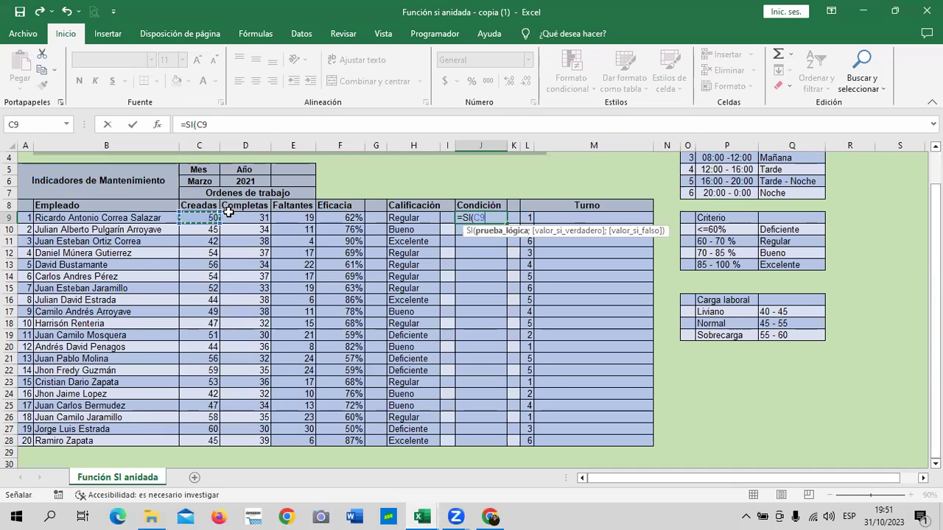
text(<)
text(=45)
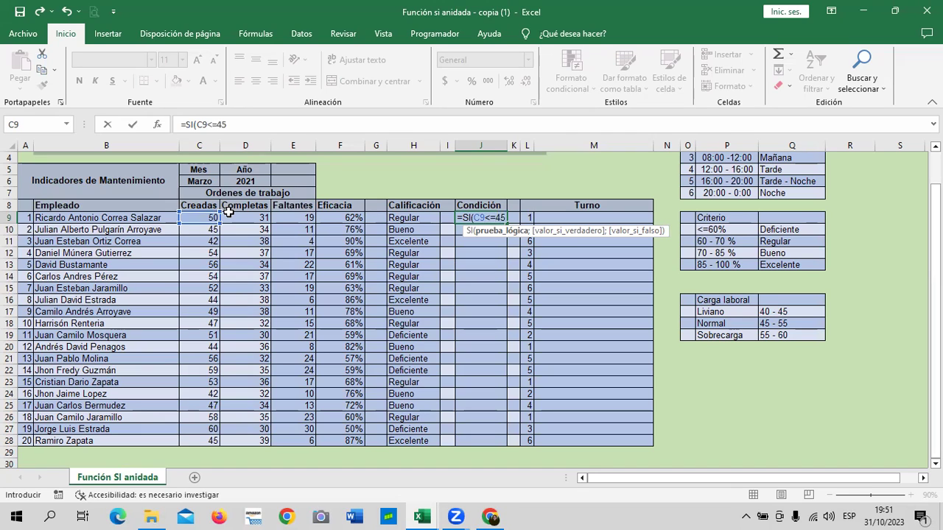
text(;")
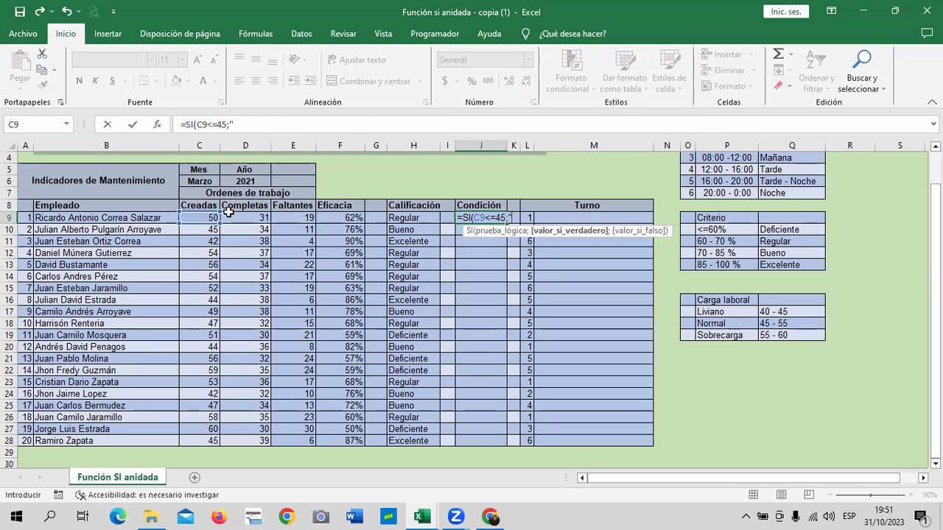
text(Livia)
text(no)
text(")
text(;si)
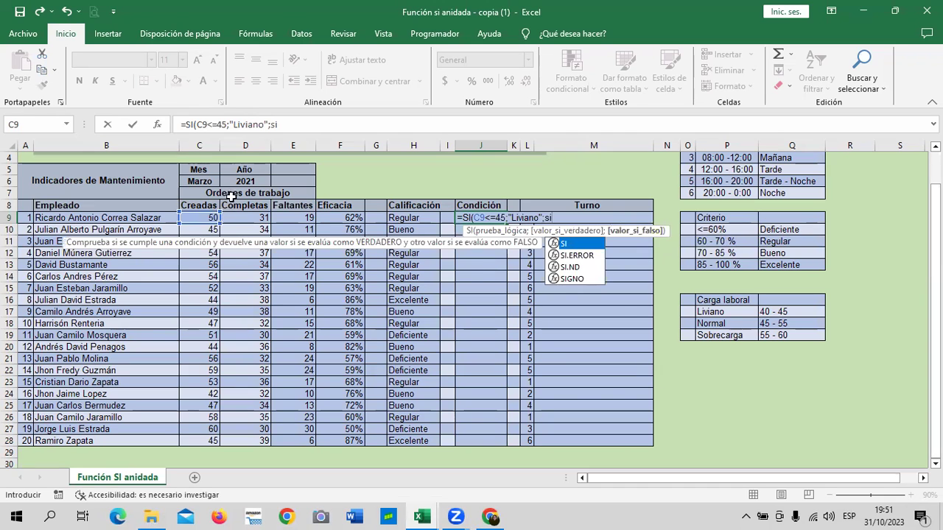
Add the second test C9<=55 returning "Normal", then another SI
double_click(587, 244)
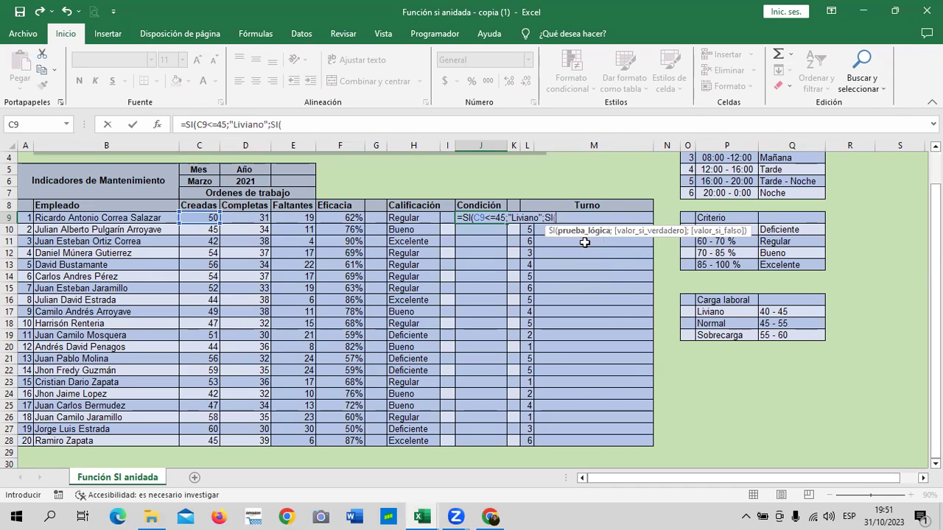
click(190, 219)
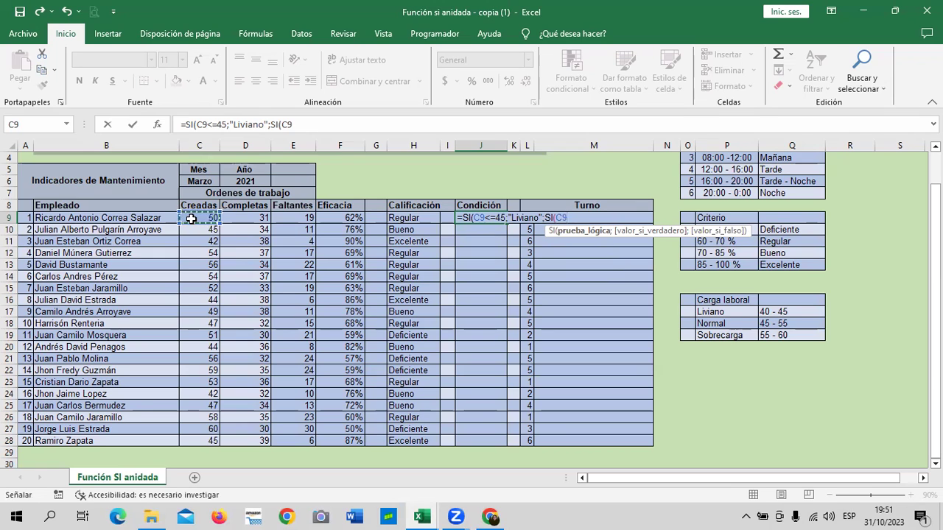
text(>0)
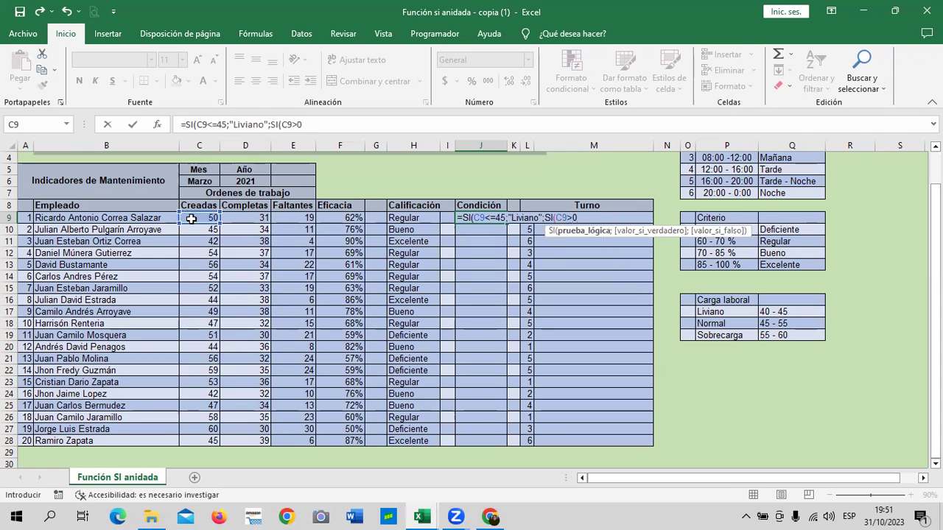
text(=)
key(BackSpace)
key(BackSpace)
text(<)
text(=55)
text(;")
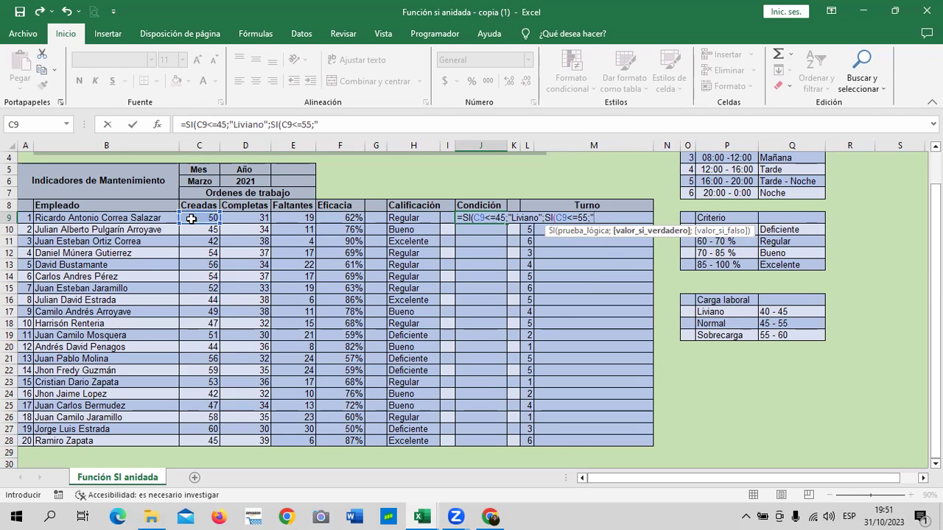
text(Normal")
text(;si)
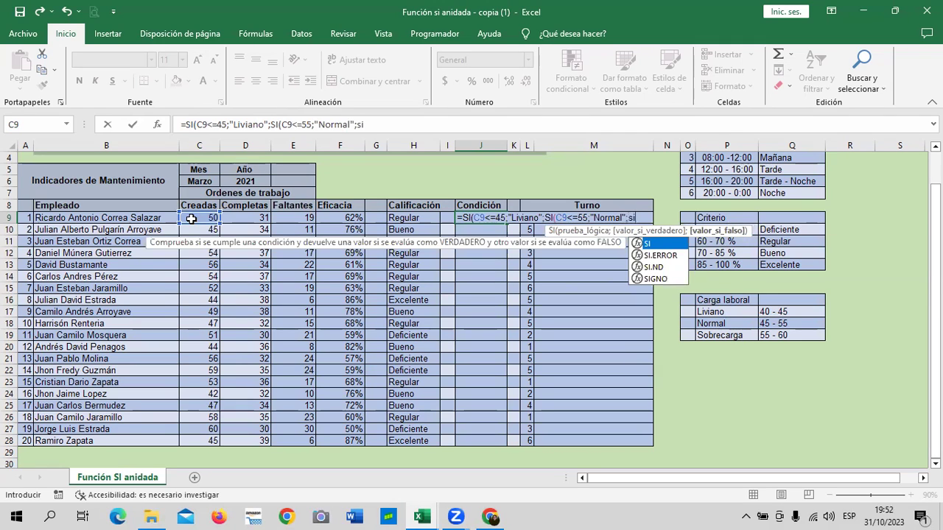
Finish with C9>55 giving "Sobrecarga", close the parentheses and confirm, showing Normal
double_click(648, 245)
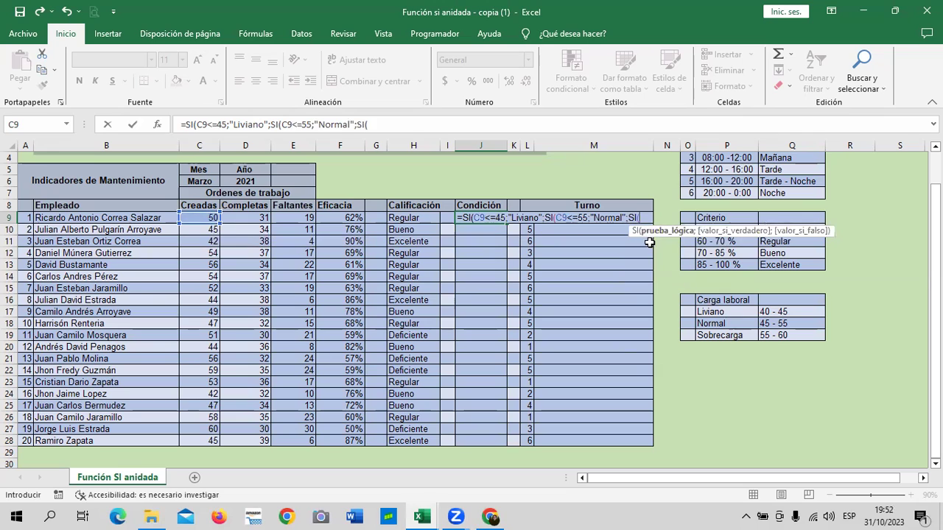
click(189, 218)
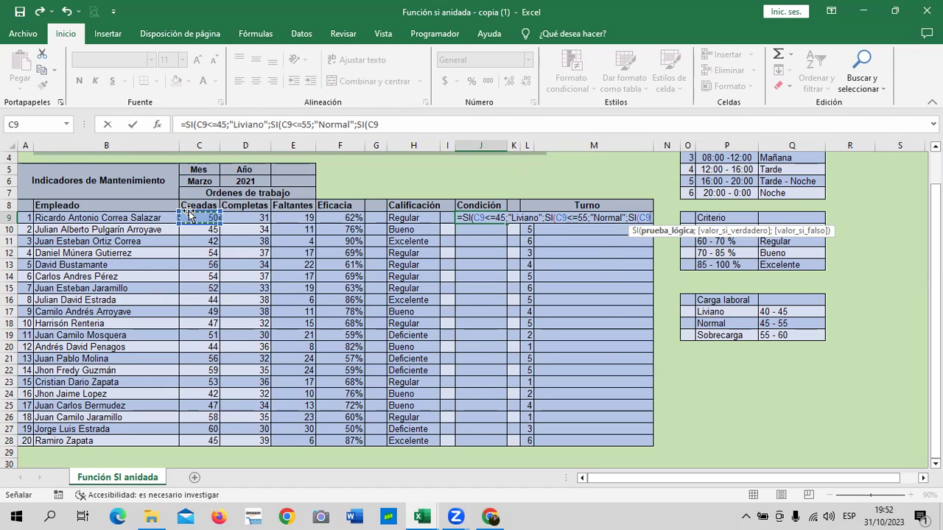
text(>)
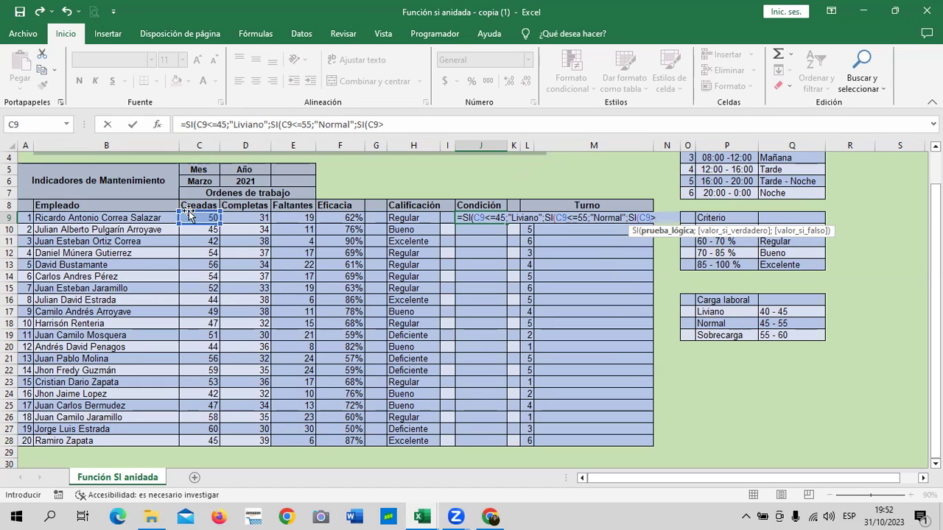
text(55;")
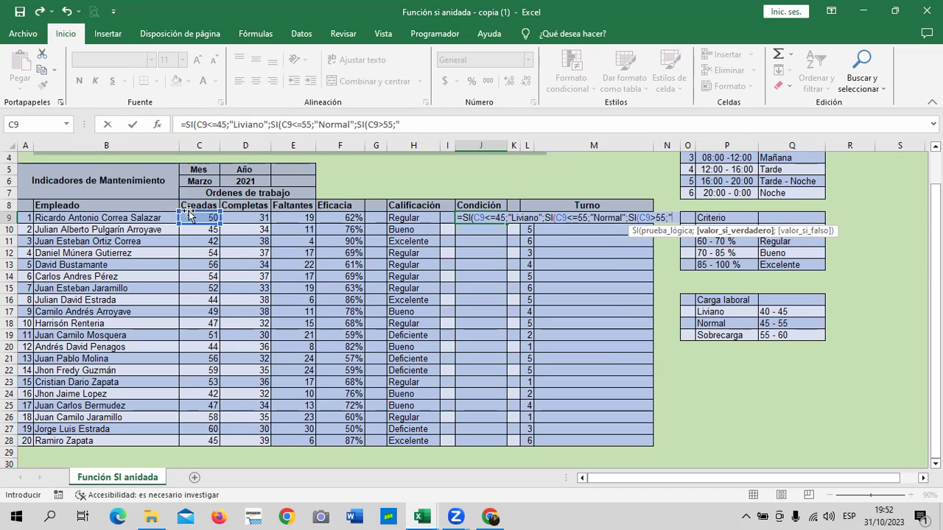
text(Sobrecarga"))))
key(Return)
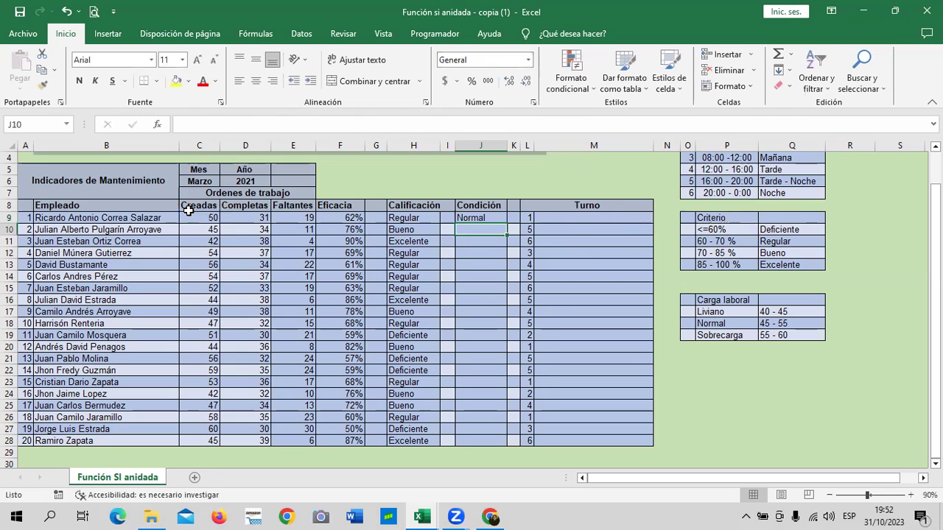
Fill J9's Condición formula down to J28 and check the copied formulas in rows 27-28
click(489, 221)
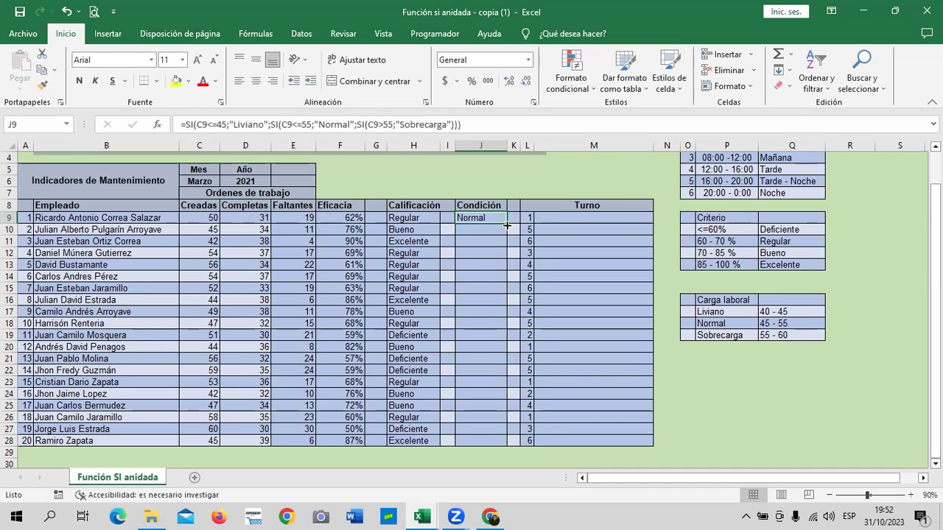
drag(507, 226, 506, 447)
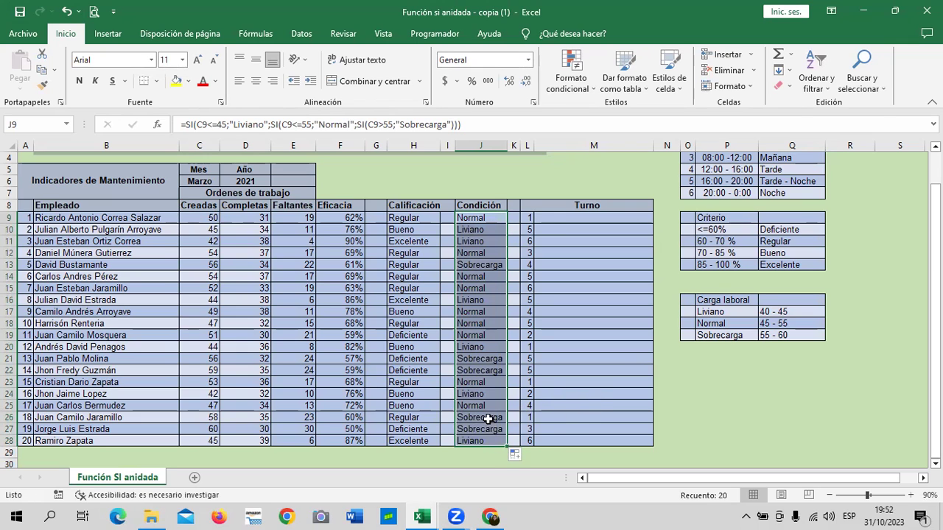
click(488, 419)
click(483, 432)
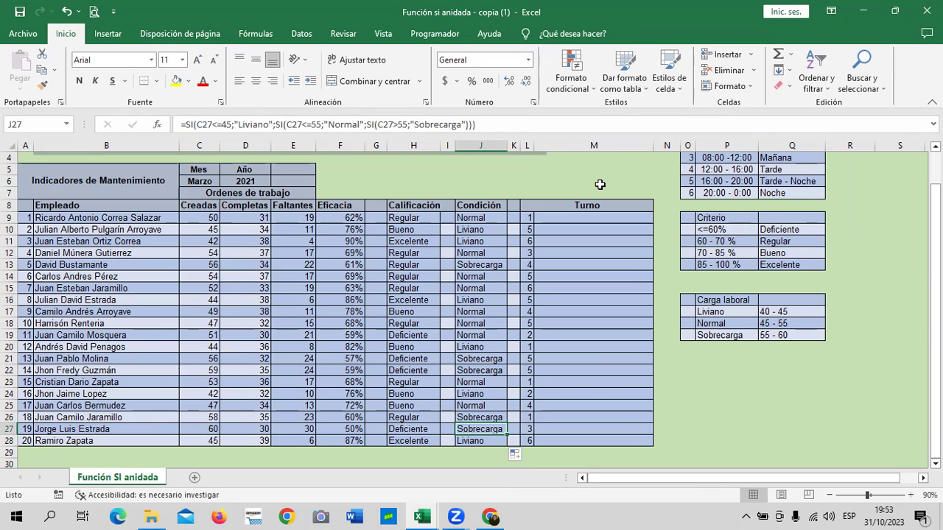
key(XF86AudioRaiseVolume)
key(XF86AudioRaiseVolume)
key(XF86AudioRaiseVolume)
key(XF86AudioRaiseVolume)
key(Down)
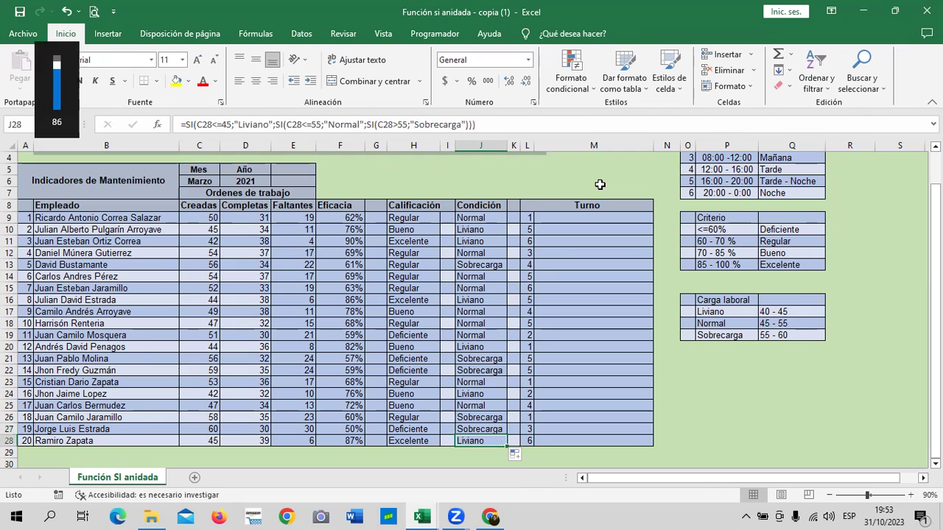
key(Down)
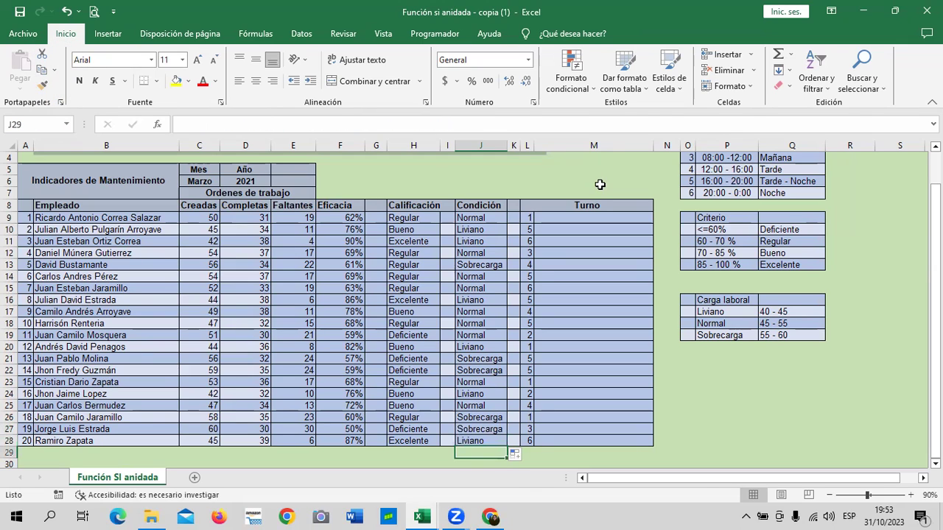
click(597, 219)
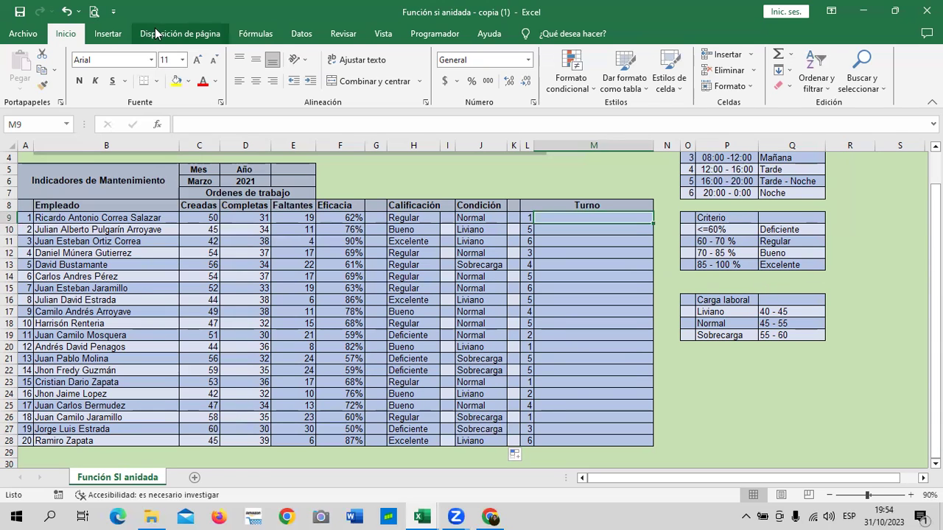
Browse the Lógicas functions, including SI, in the Fórmulas library, then close the list
click(255, 34)
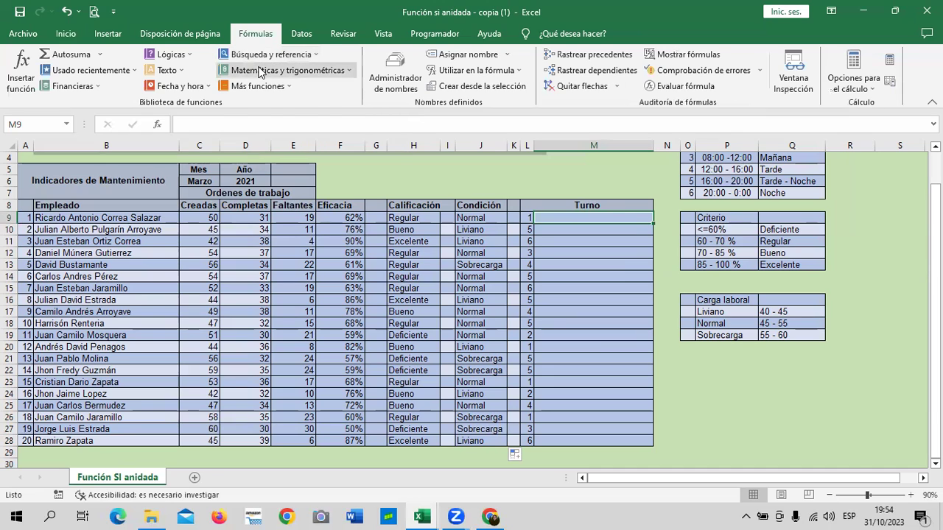
click(178, 57)
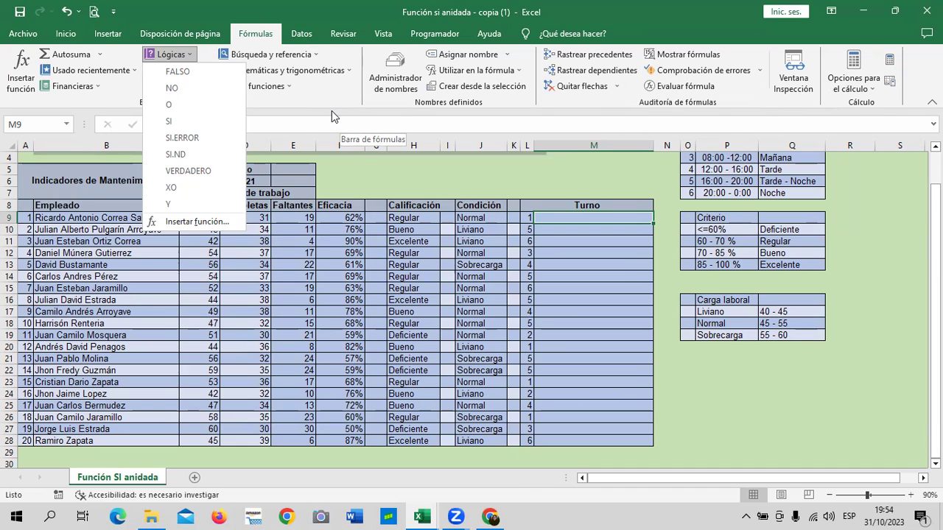
click(604, 243)
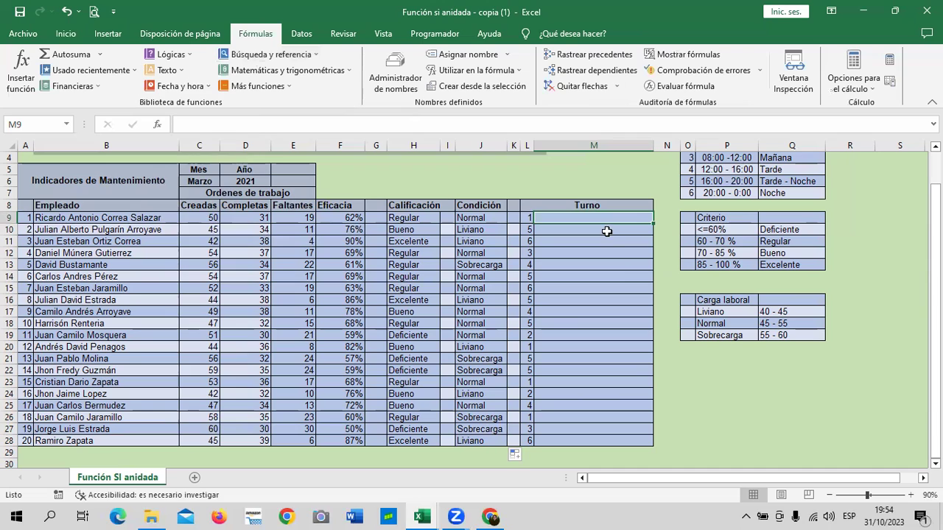
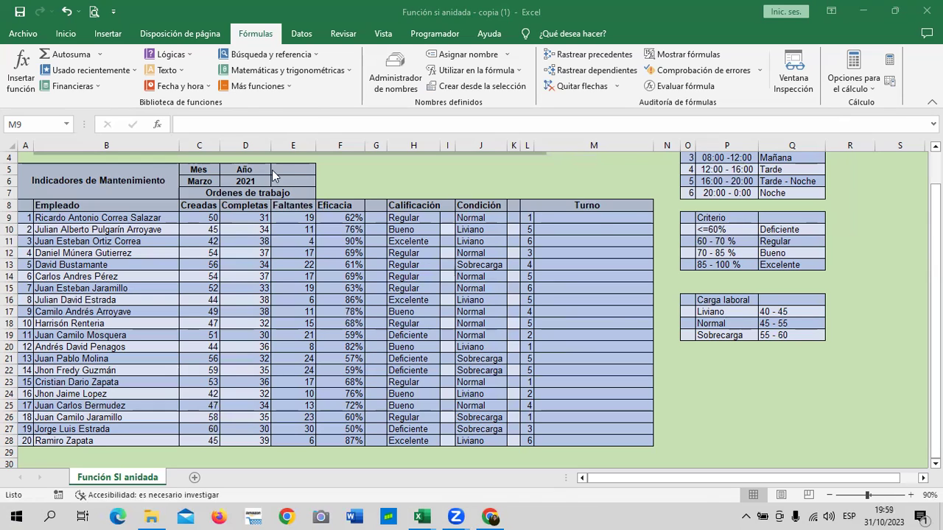
In M9, begin the nested formula =SI(L9=1;"Medianoche";SI(L9=2; for the Turno column
click(573, 218)
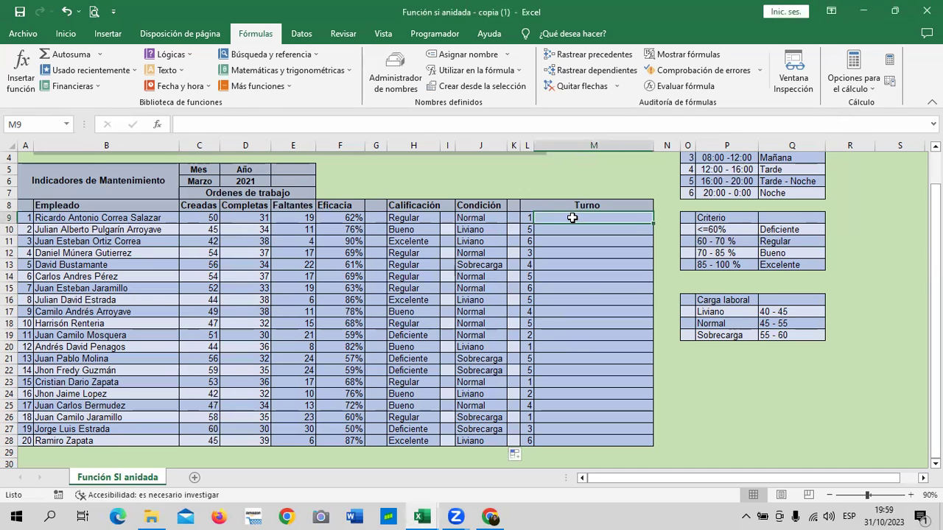
scroll(643, 294, up, 1)
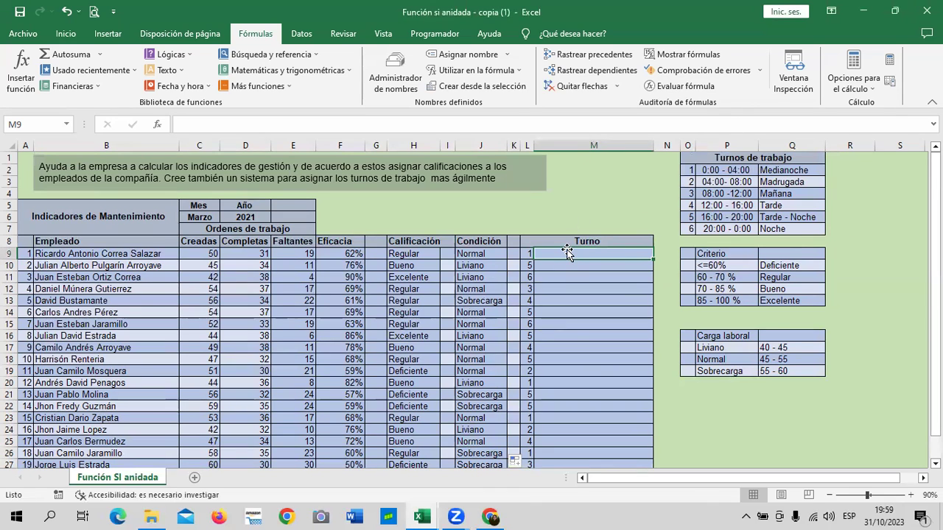
text(=si)
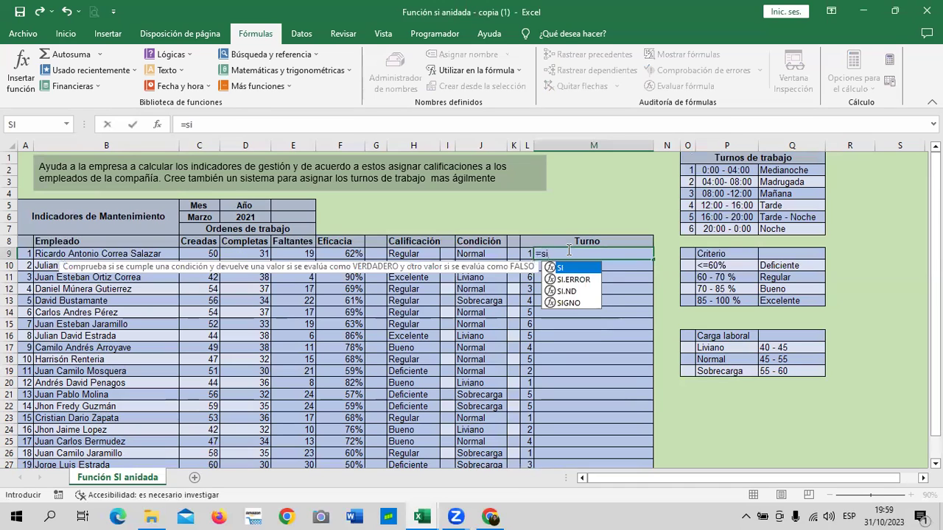
double_click(582, 270)
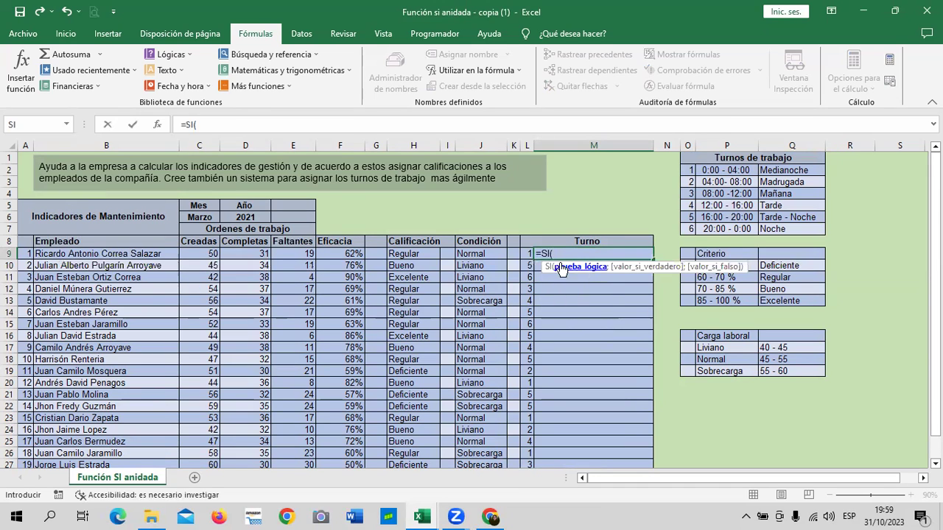
click(524, 254)
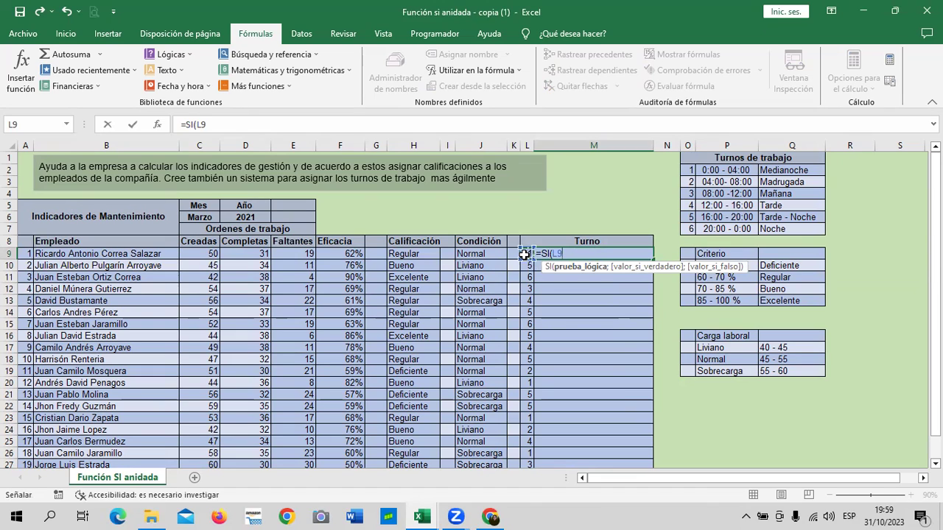
text(=1;")
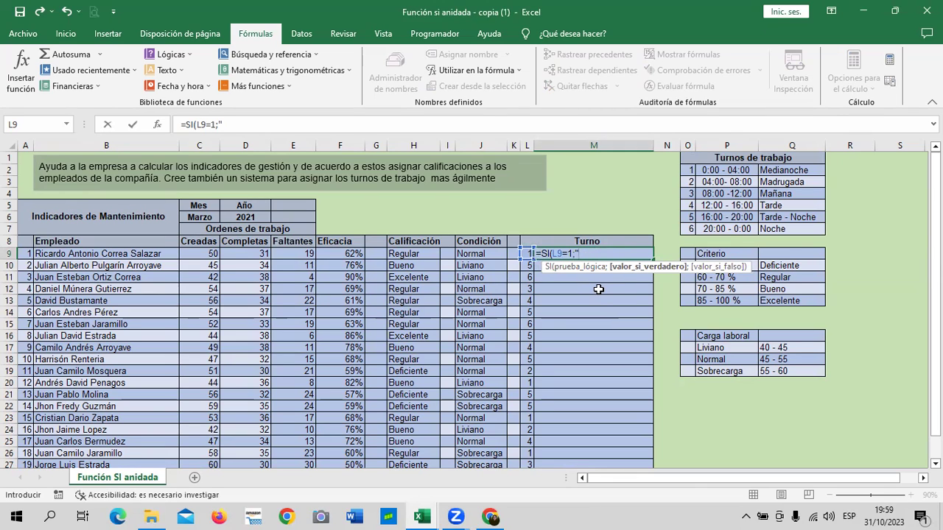
text(Medianoche)
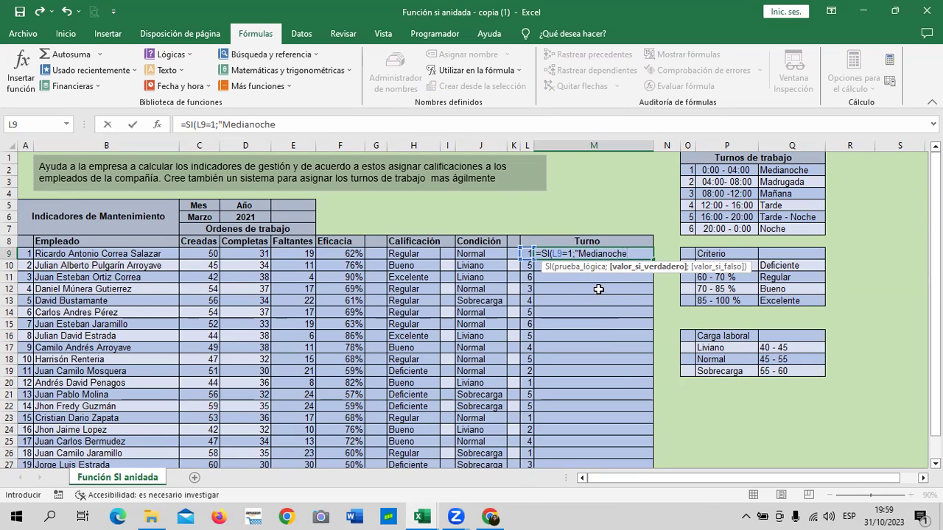
text(";s)
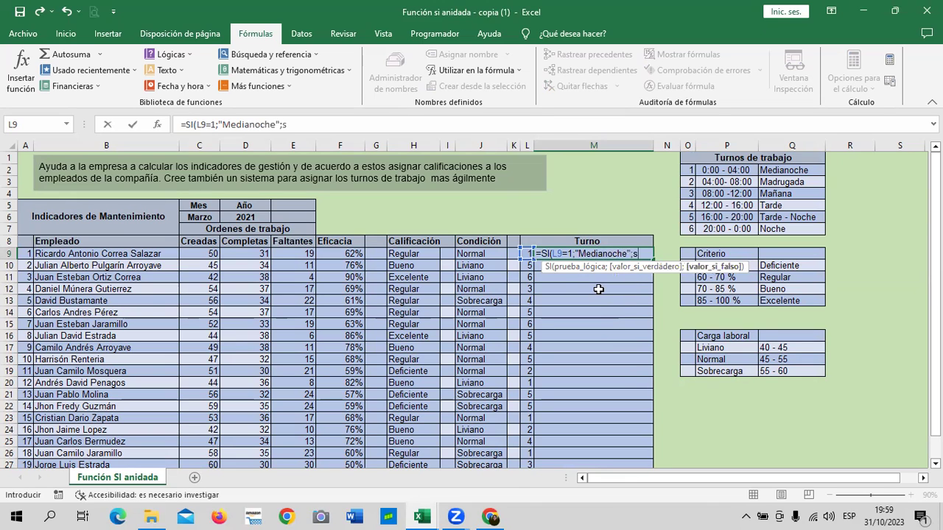
text(i)
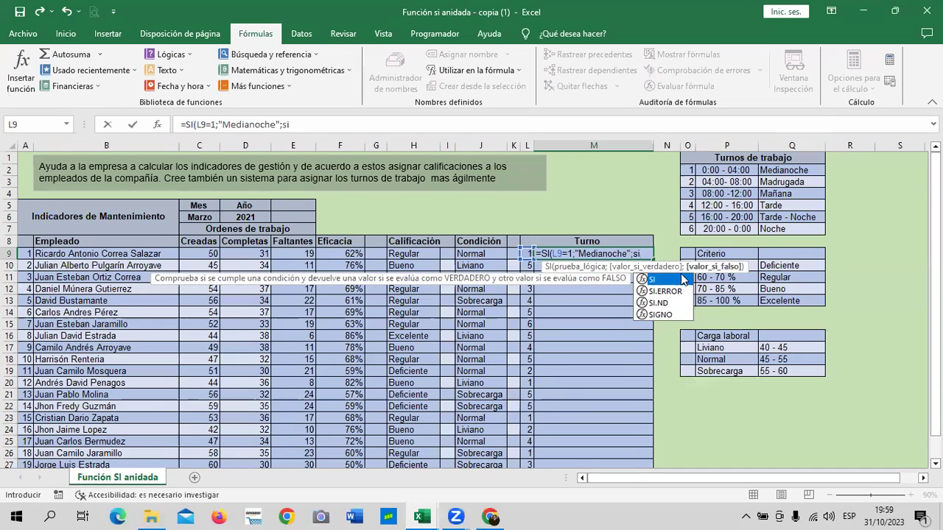
double_click(679, 277)
click(527, 253)
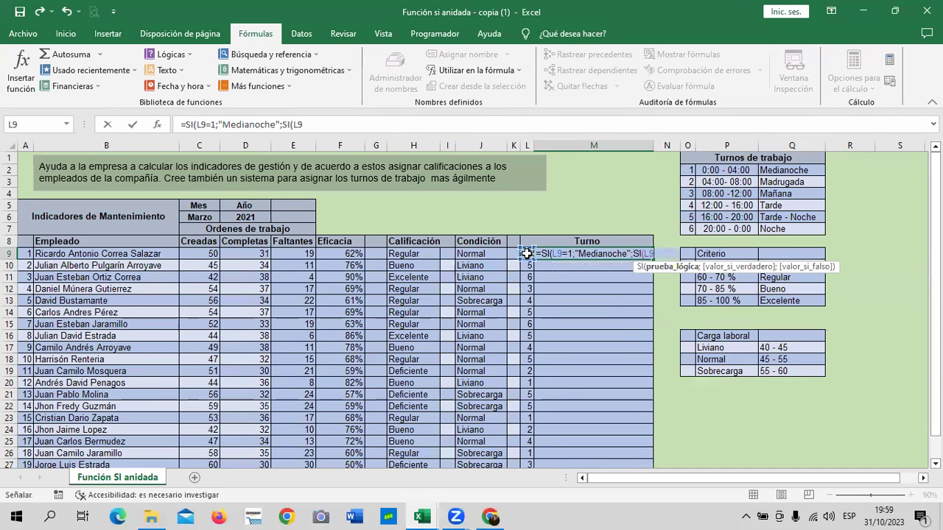
text(=2;)
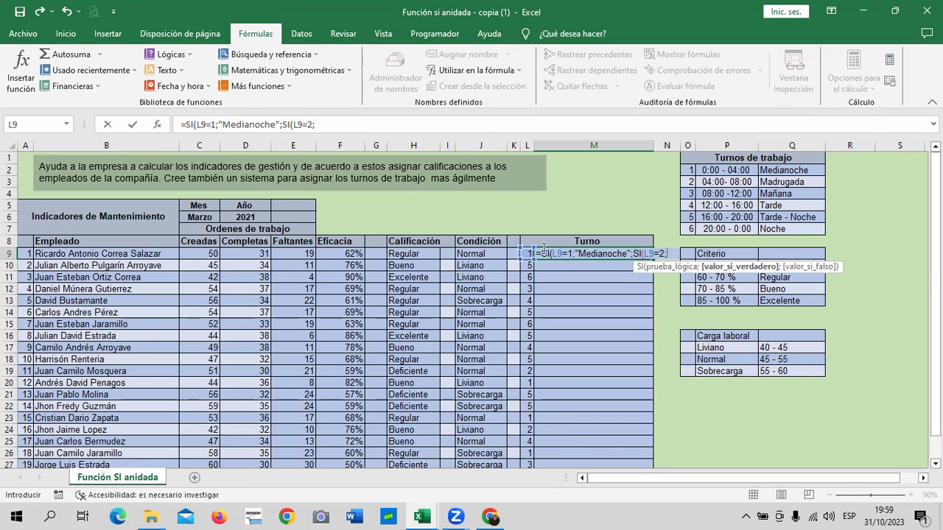
Add "Madrugada" for shift 2 and start a third SI testing L9=3
text("Madrugada)
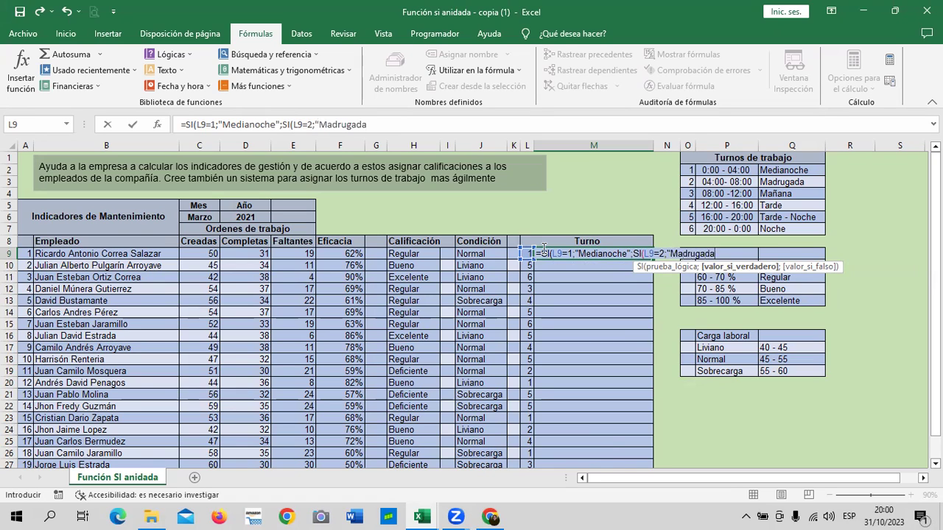
text(#)
key(BackSpace)
text(";)
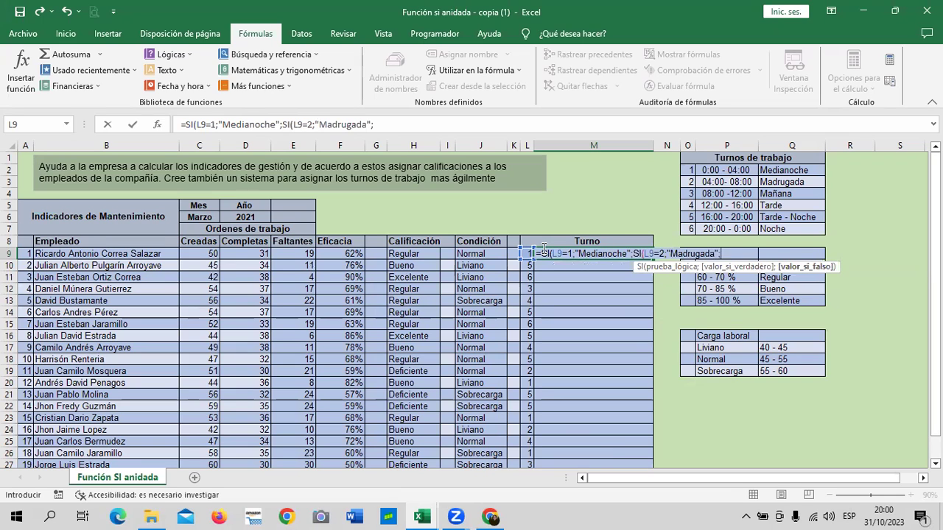
text(si)
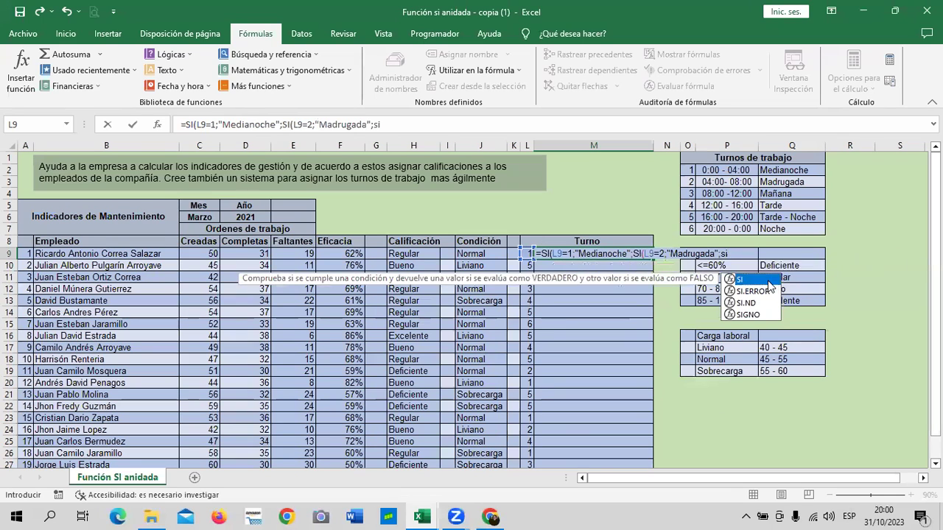
double_click(767, 279)
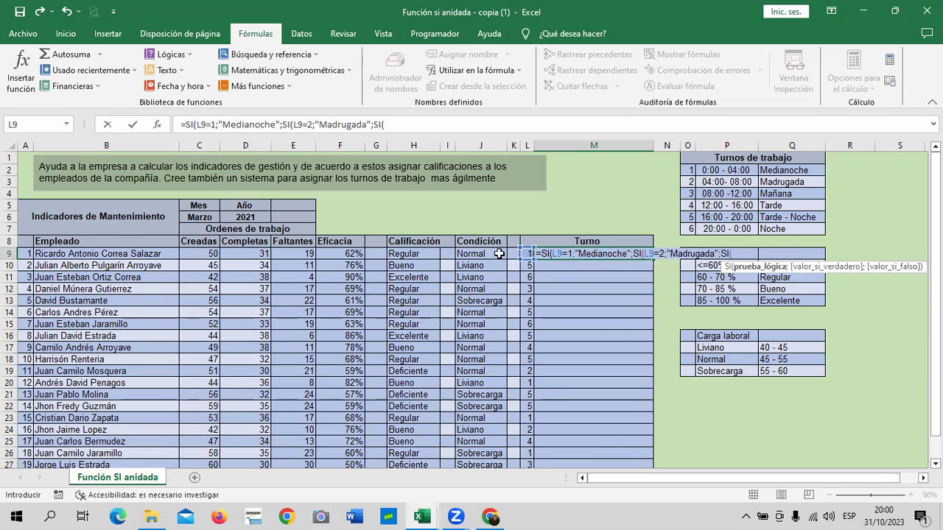
click(526, 253)
text(=3;")
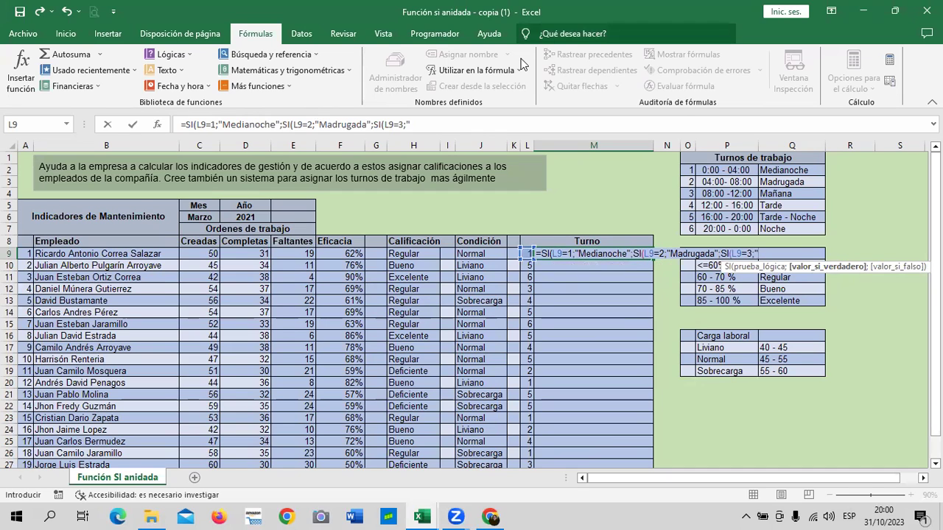
Finish the formula with "Mañana" for 3 and "Tarde" for L9=4, accepting the parenthesis correction
click(482, 125)
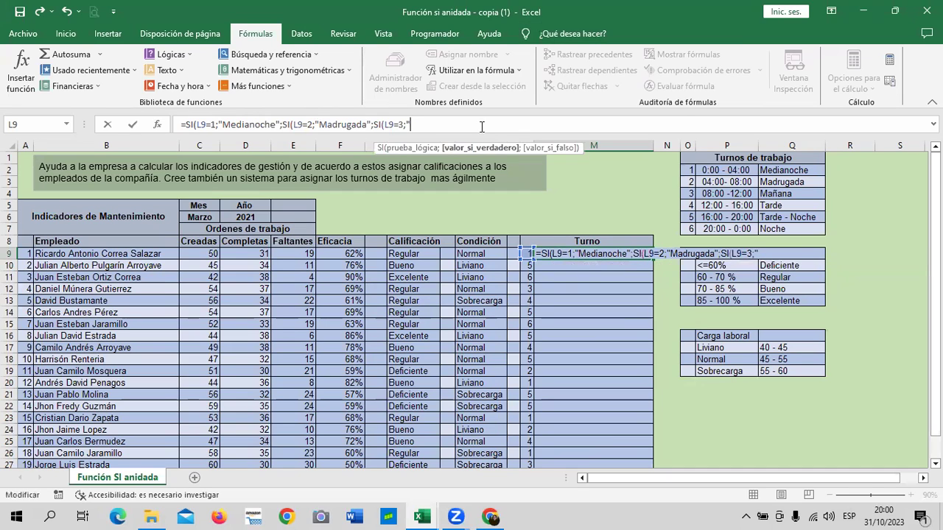
text(Mñan)
key(BackSpace)
key(BackSpace)
key(BackSpace)
text(añana";si)
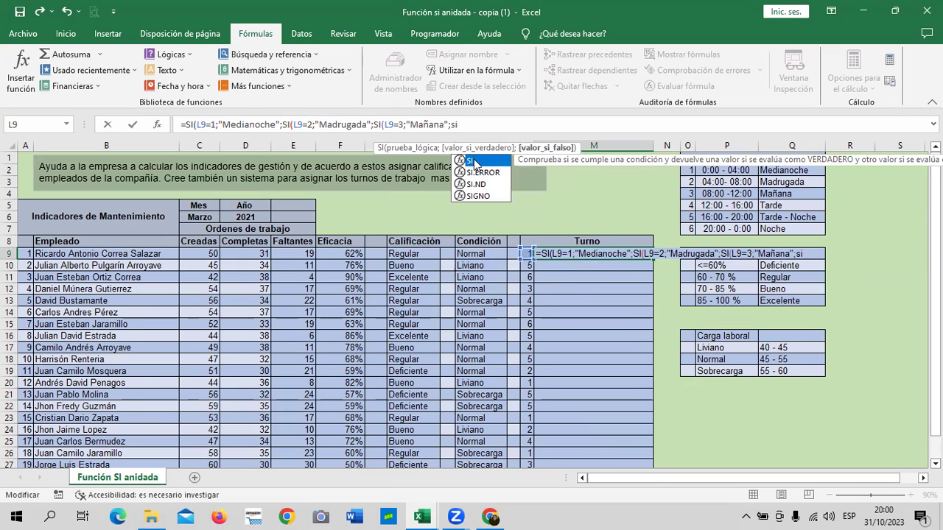
double_click(475, 162)
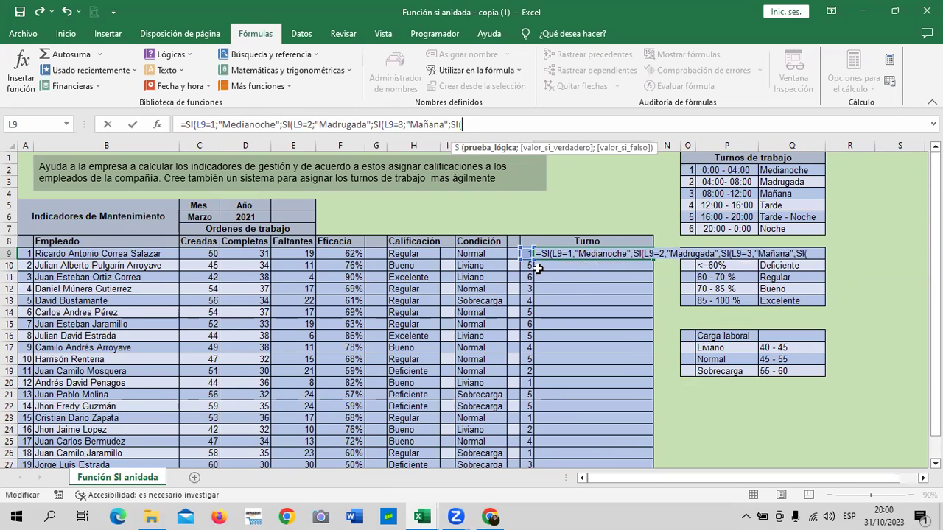
click(528, 254)
text(=)
text(4)
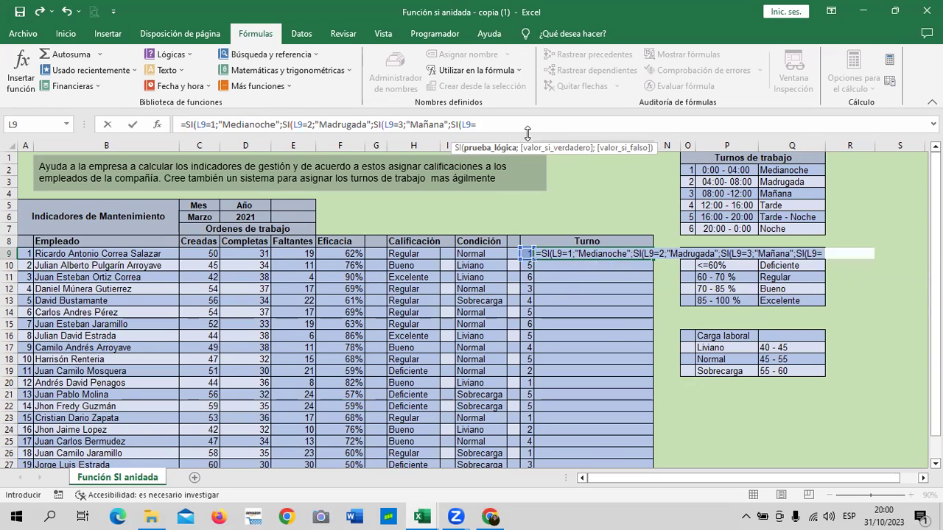
text(;")
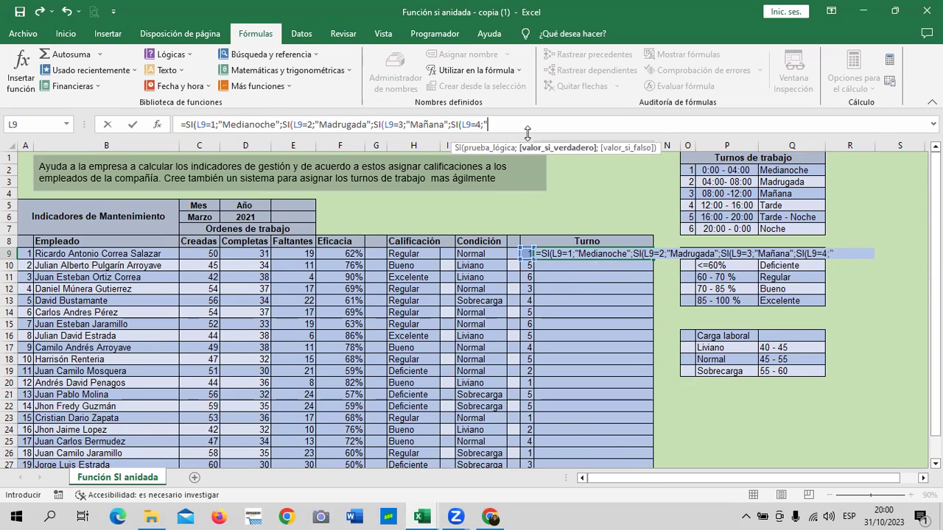
text(Tarde")
text())))
key(Return)
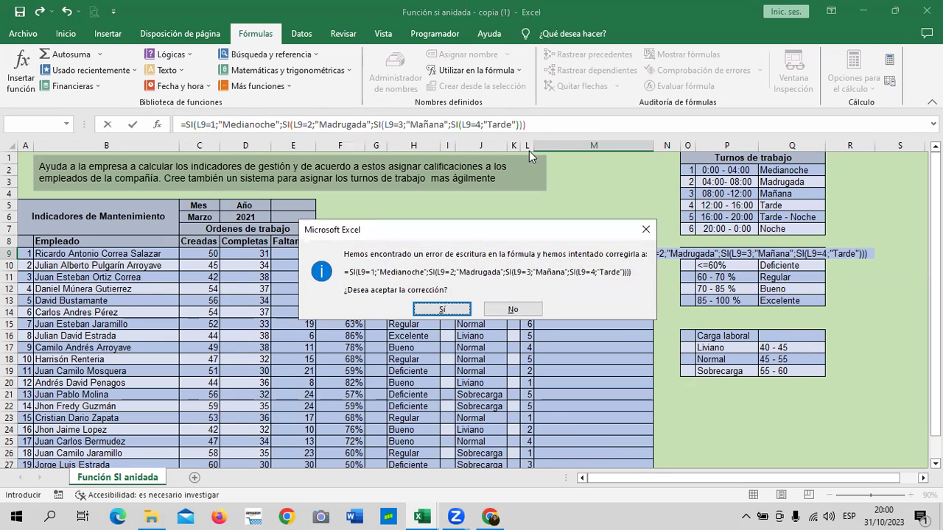
click(457, 308)
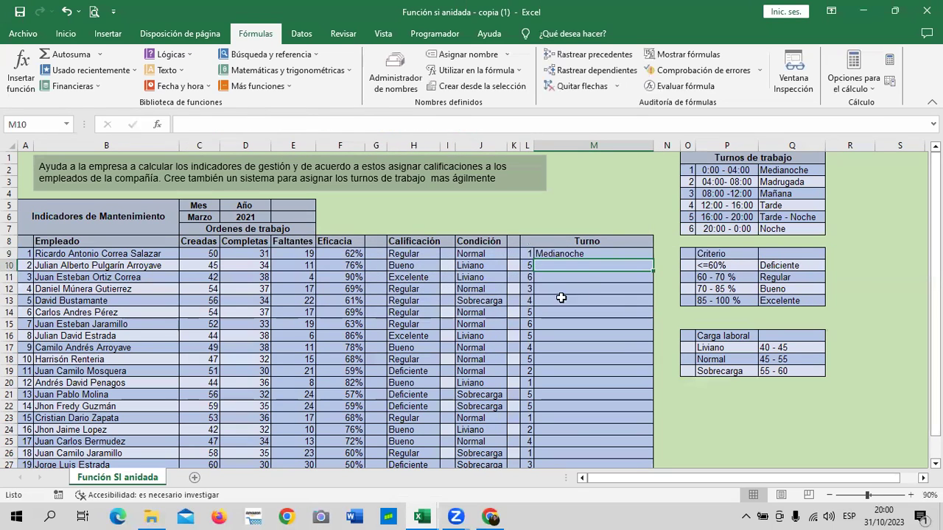
click(597, 253)
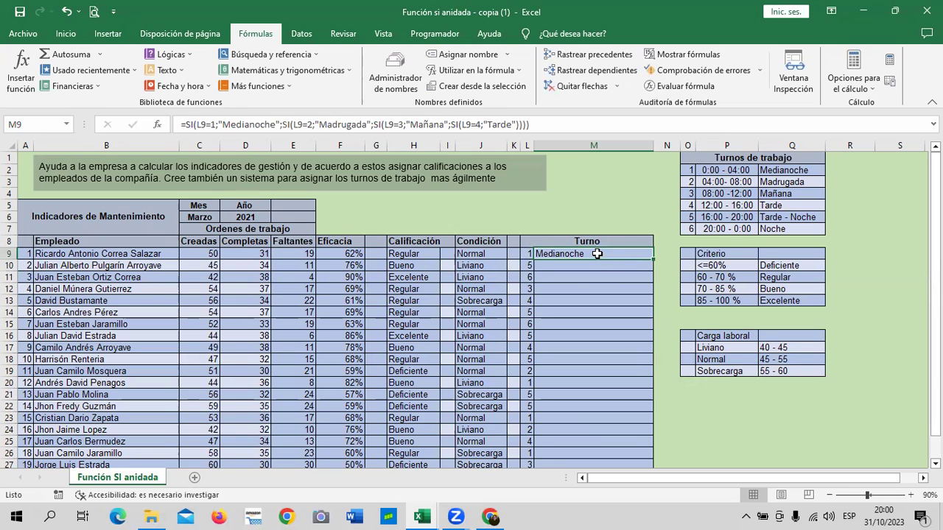
Fill the Turno formula from M9 down to M28 and re-enter M9's formula
mouse_move(653, 260)
mouse_down()
mouse_move(670, 444)
mouse_move(662, 443)
mouse_up()
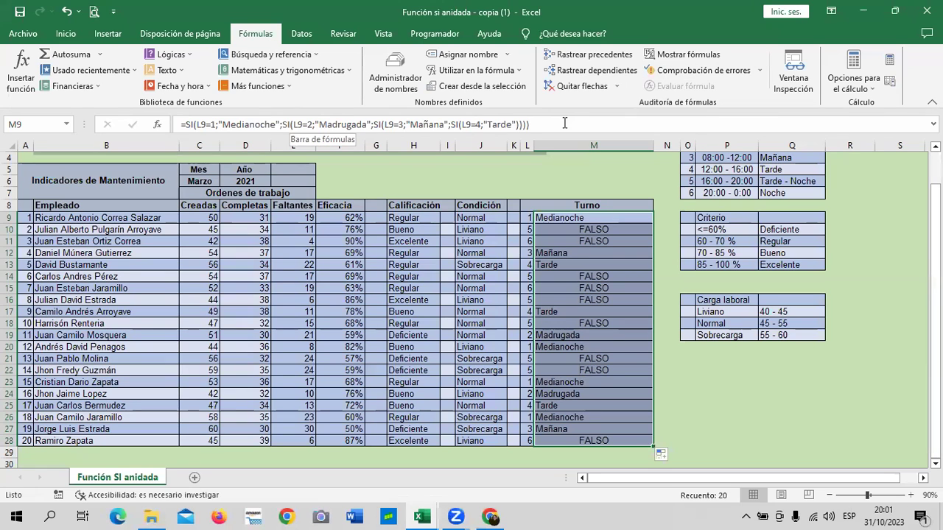
click(517, 125)
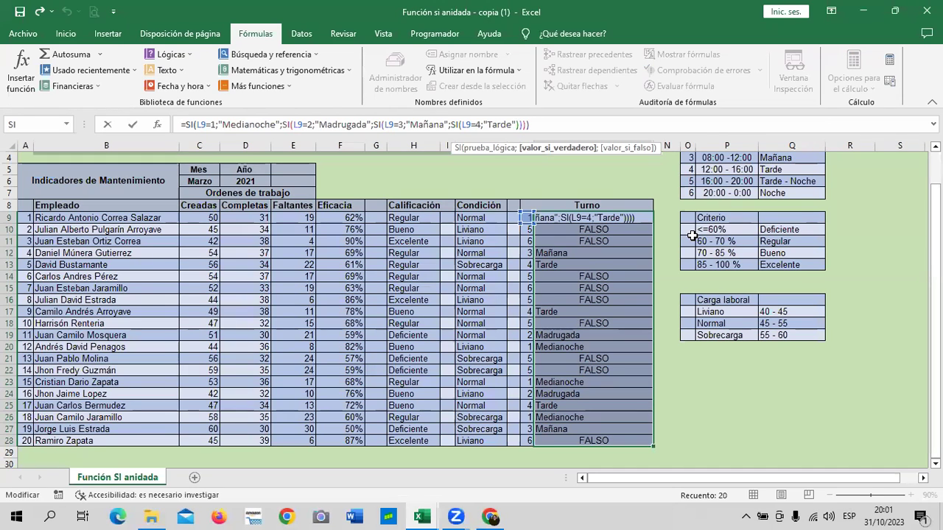
key(Return)
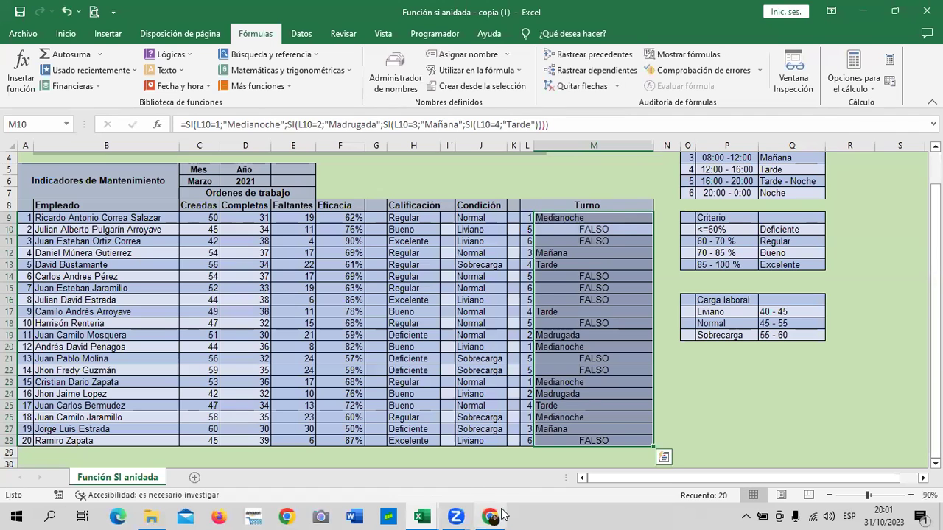
Switch to the online course in Chrome and open the 1.5 Laboratorio 2 lesson
click(490, 517)
scroll(524, 246, up, 5)
scroll(337, 276, down, 2)
click(458, 159)
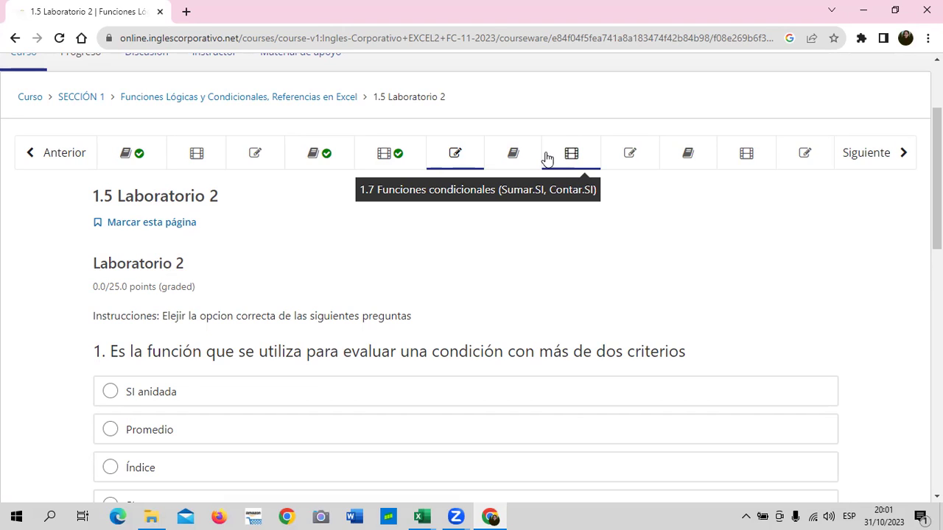
Open lesson 1.7 Funciones condicionales (Sumar.SI, Contar.SI) and scroll to view its video
click(546, 155)
scroll(403, 280, down, 3)
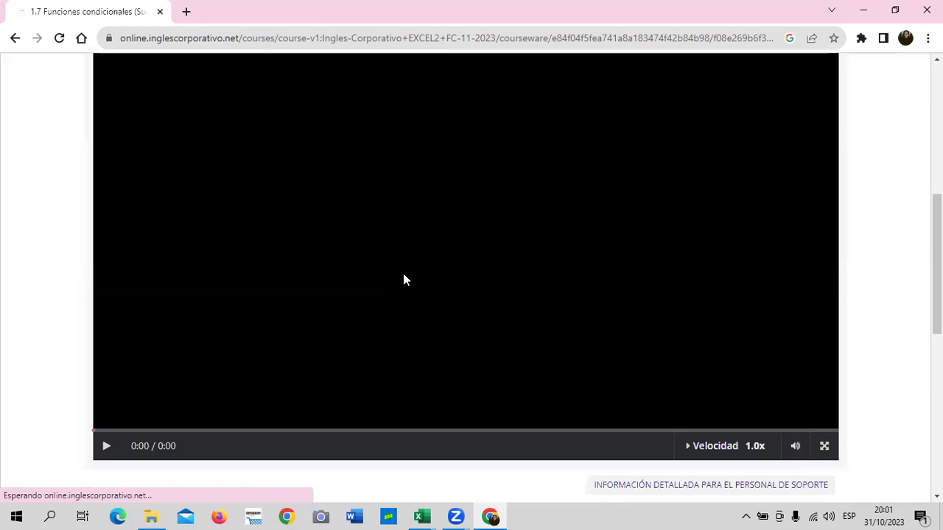
scroll(405, 275, down, 3)
scroll(238, 317, up, 3)
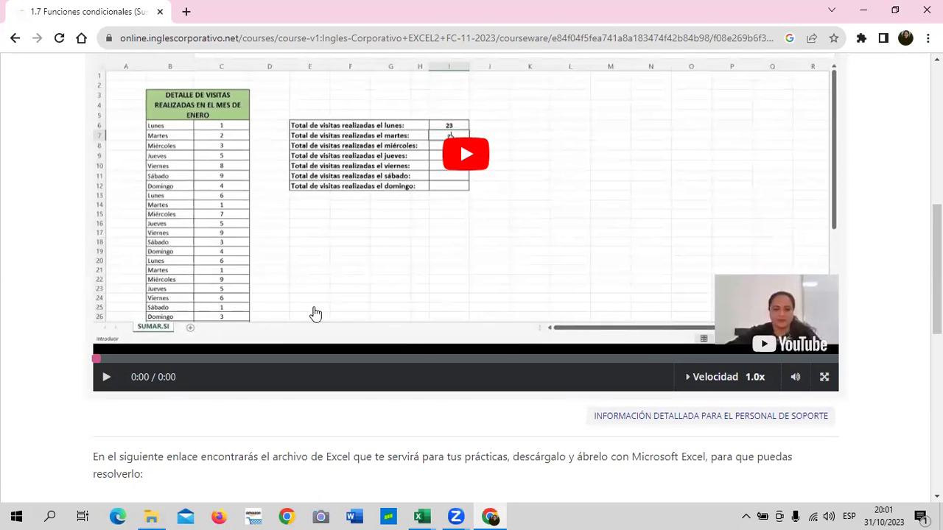
scroll(324, 306, up, 5)
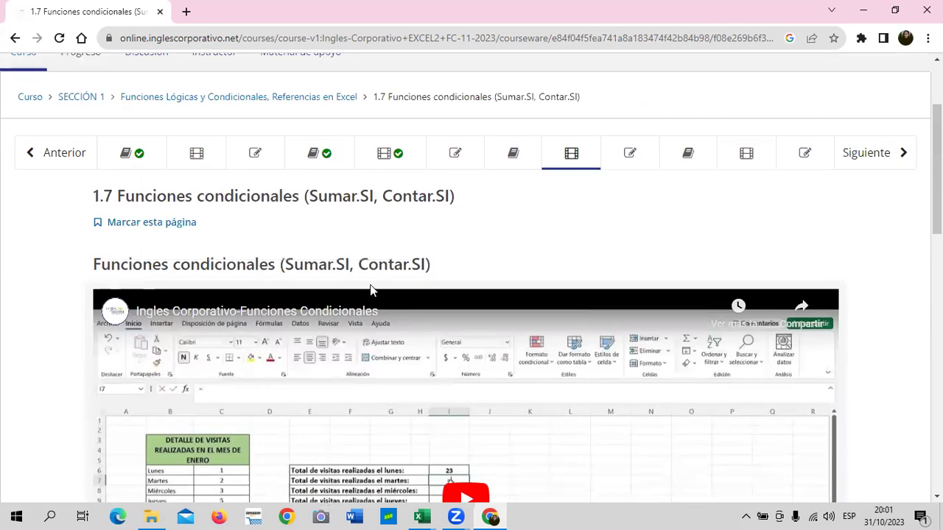
scroll(370, 290, down, 1)
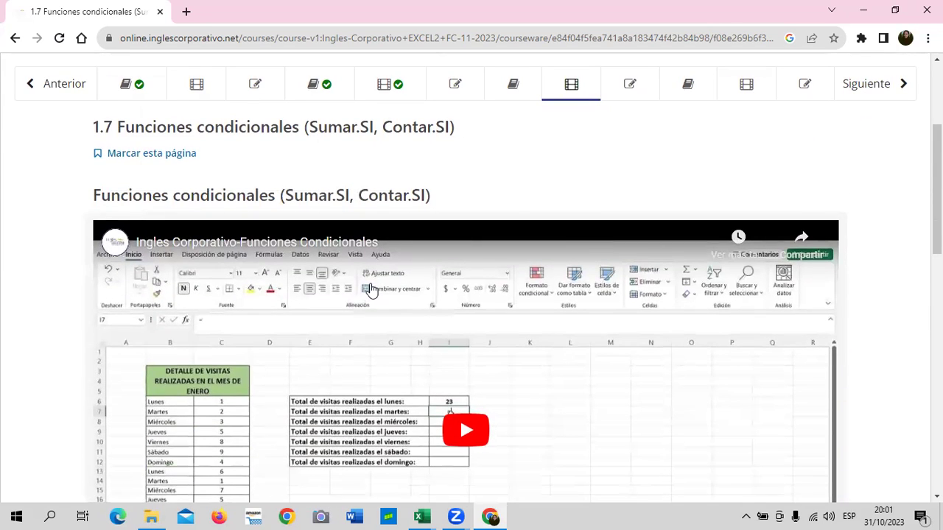